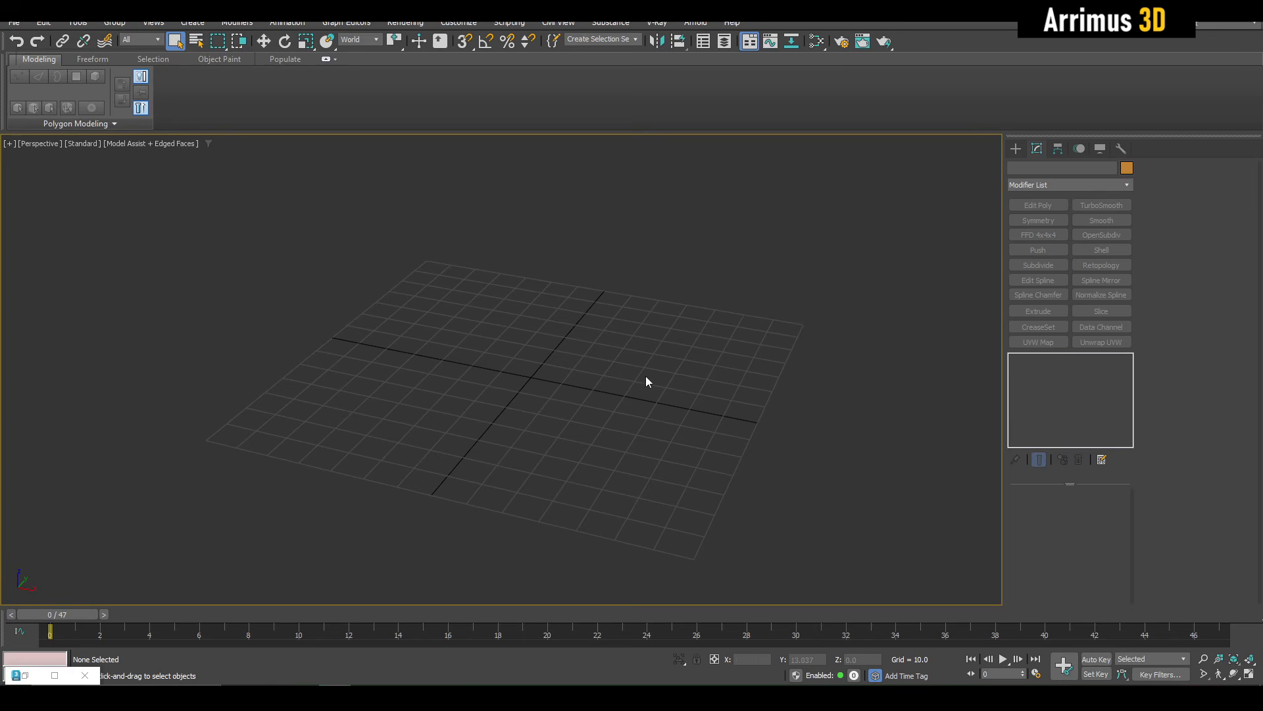
Step: Draw a plane about 207 long and 280 wide over the grid in the perspective view
scroll(643, 428, "down", 4)
key("ctrl+p")
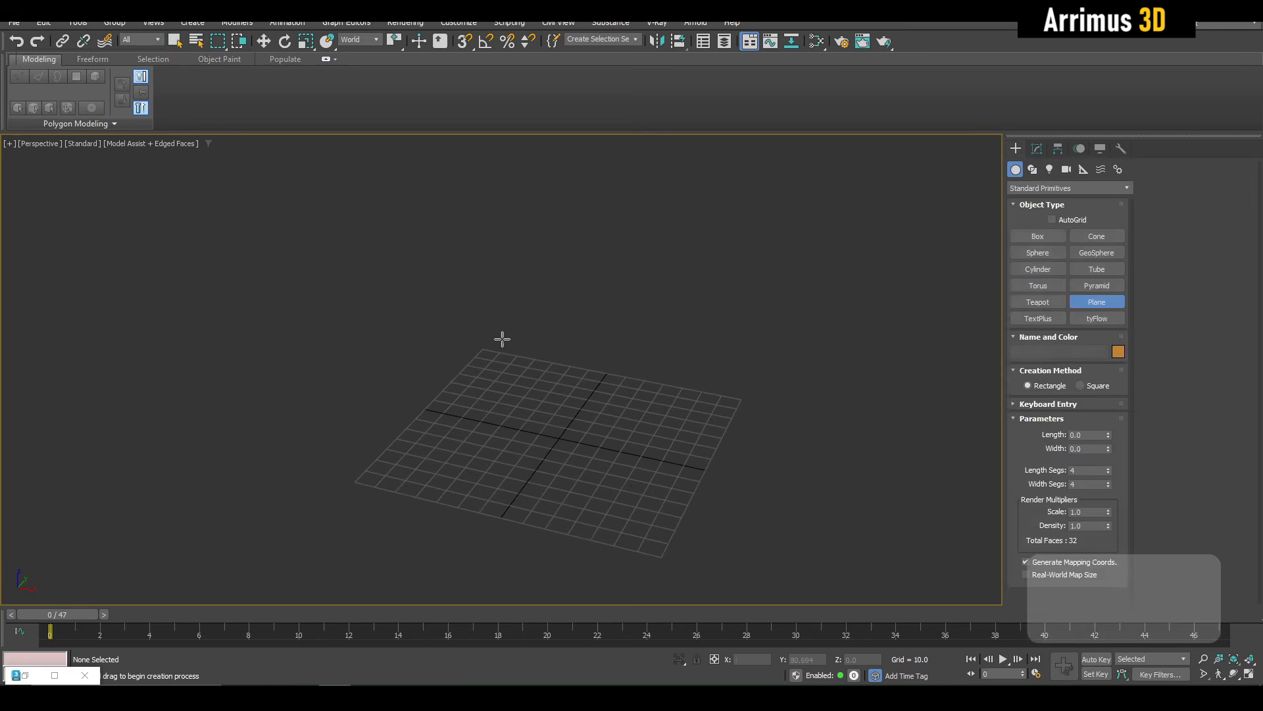
left_click_drag(401, 276, 801, 587)
middle_click_drag(804, 421, 638, 389)
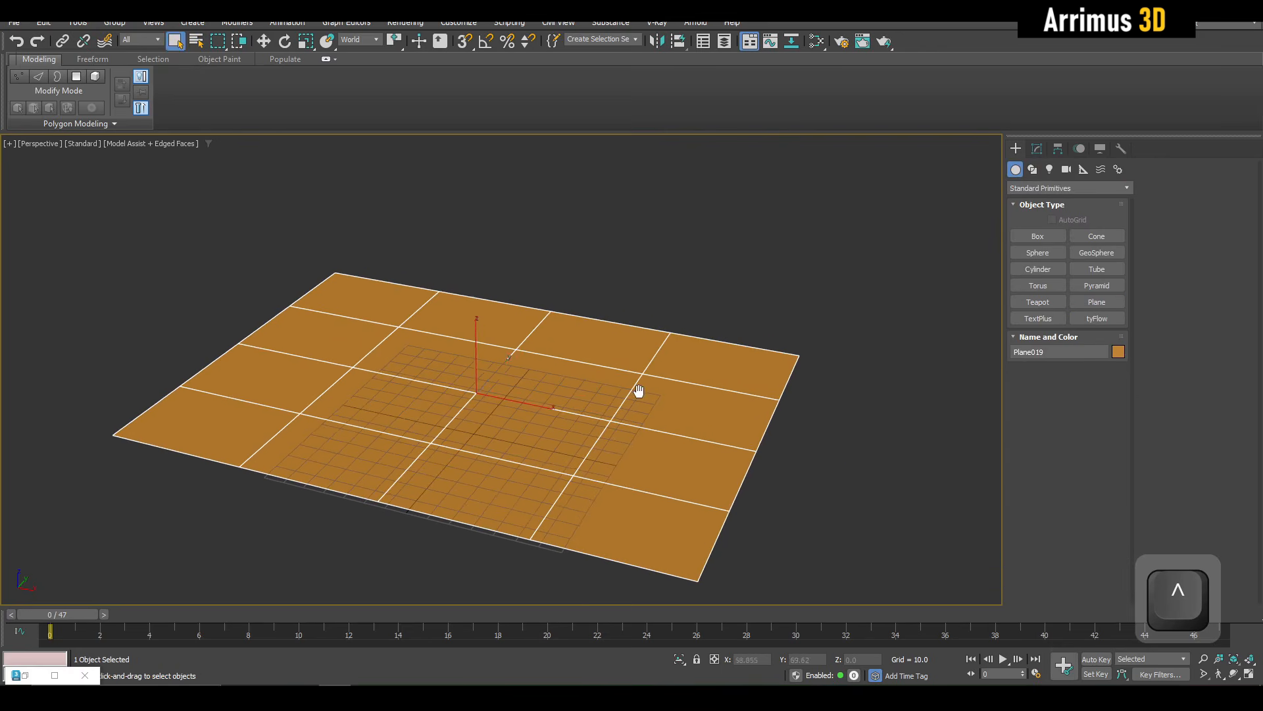
Step: Center the plane on the grid by resetting its X and Y positions to 0
key("w")
right_click(774, 659)
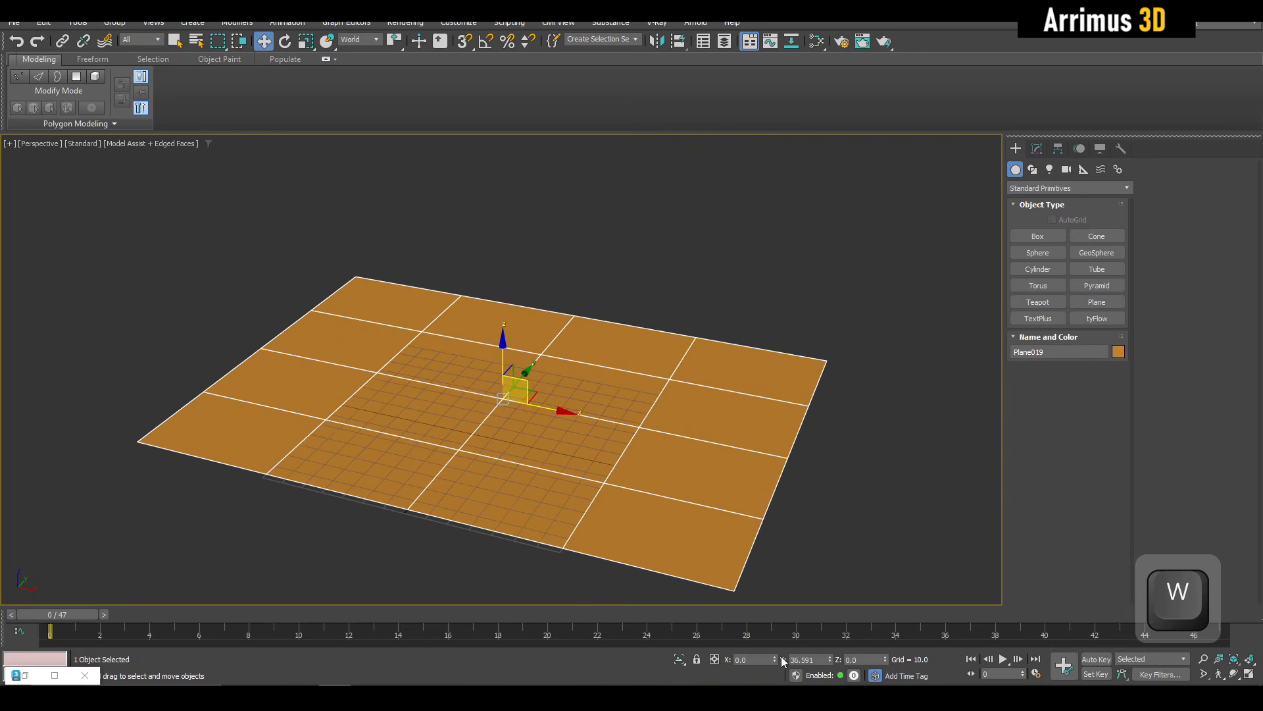
right_click(830, 659)
Step: Rotate the plane about its X axis with angle snap on so that it stands upright
middle_click_drag(743, 504, 648, 428, "alt")
key("e")
key("a")
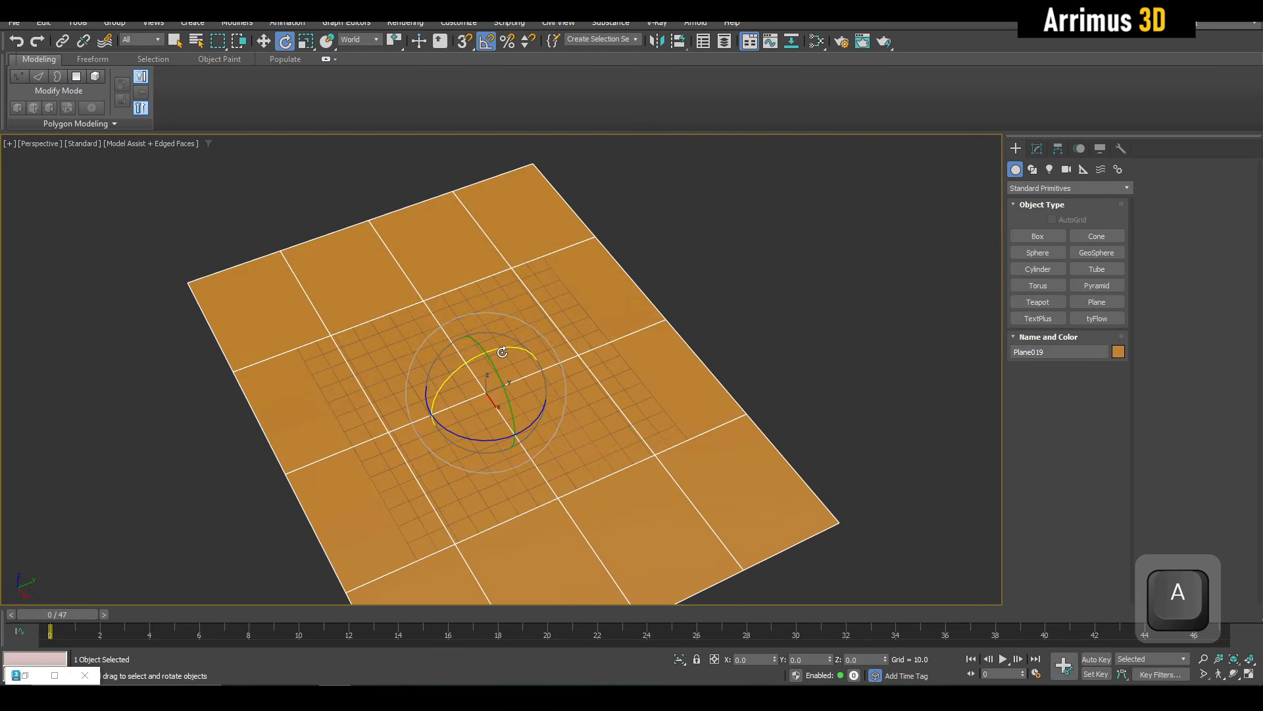
middle_click_drag(502, 350, 609, 425)
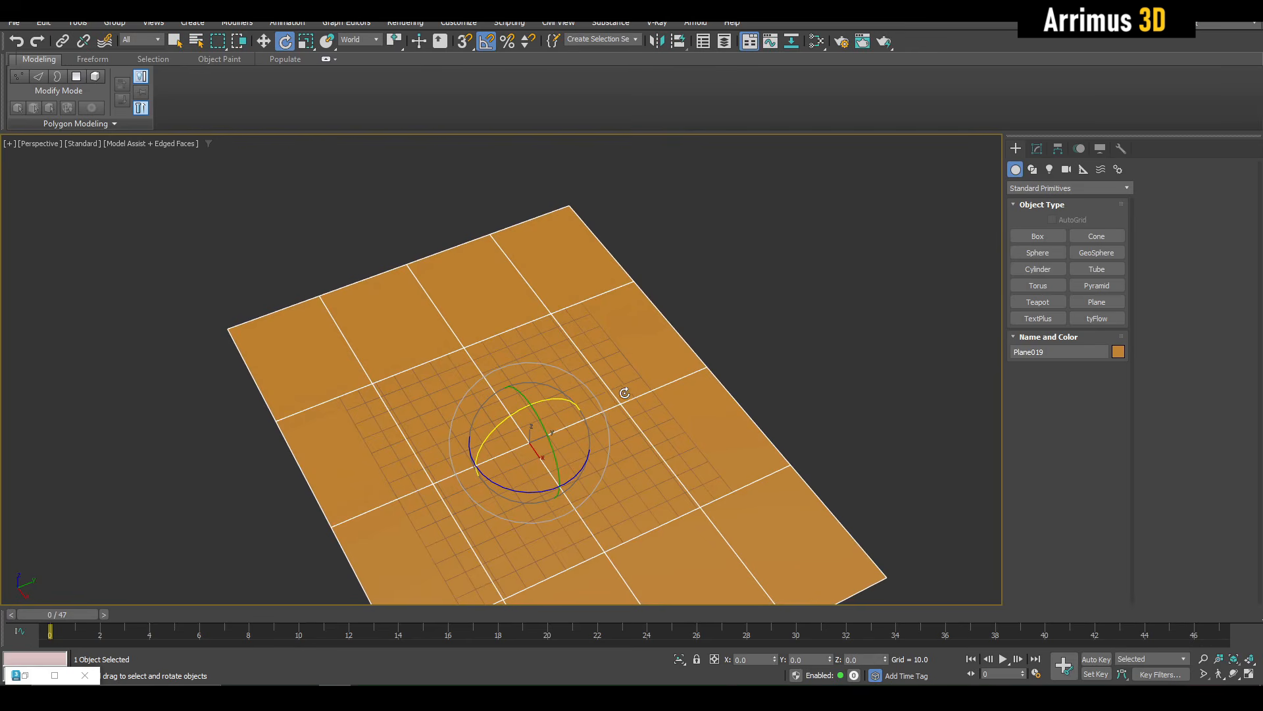
middle_click_drag(624, 393, 556, 419, "alt")
left_click_drag(544, 424, 521, 428)
Step: Move the upright plane back and above the grid, to about Y 139 and Z 136
key("w")
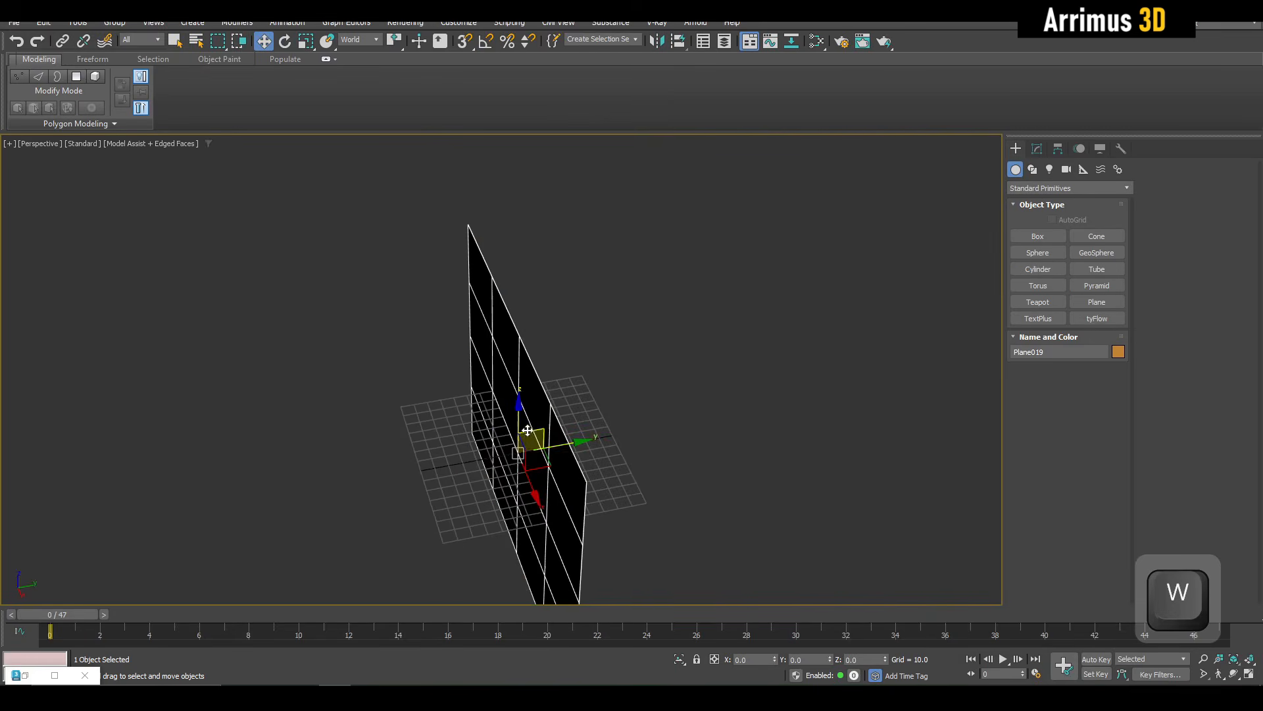
middle_click_drag(528, 431, 530, 409, "alt")
left_click_drag(536, 426, 732, 224)
middle_click_drag(697, 304, 706, 379, "alt")
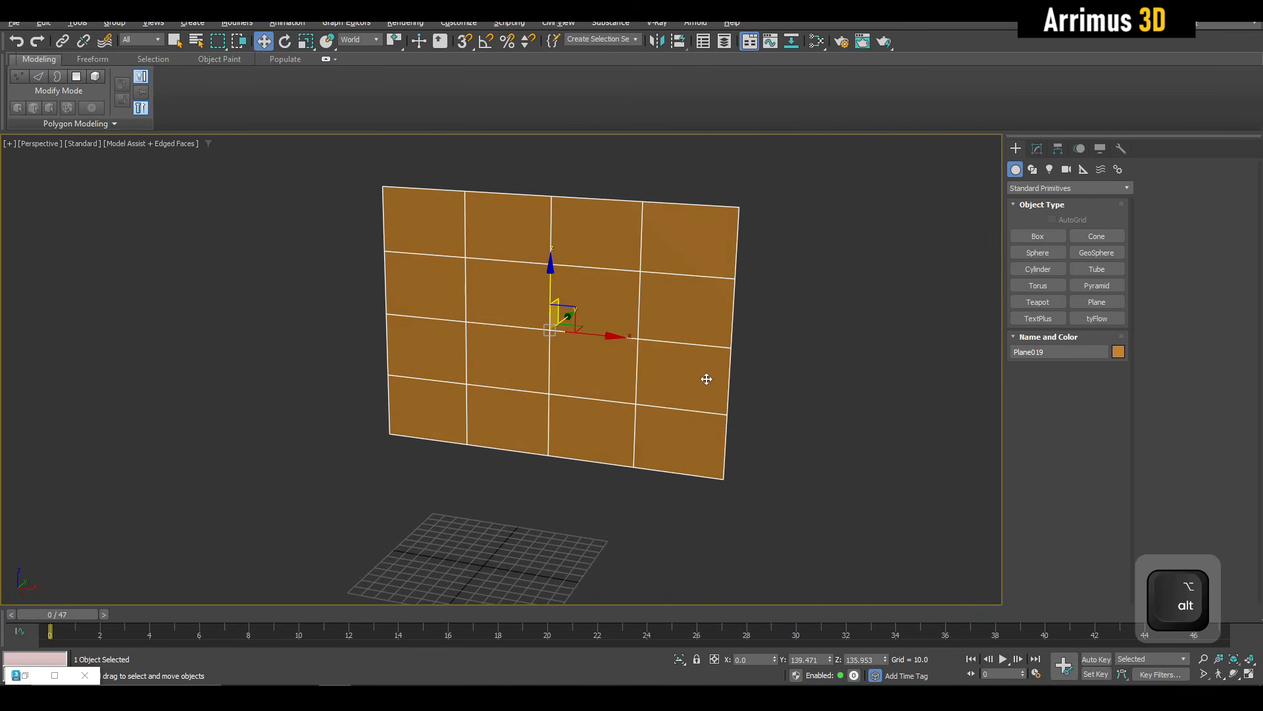
Step: Reduce the plane's length segments and width segments to 1 each
left_click(1035, 150)
middle_click_drag(571, 339, 610, 288)
scroll(582, 345, "up", 3)
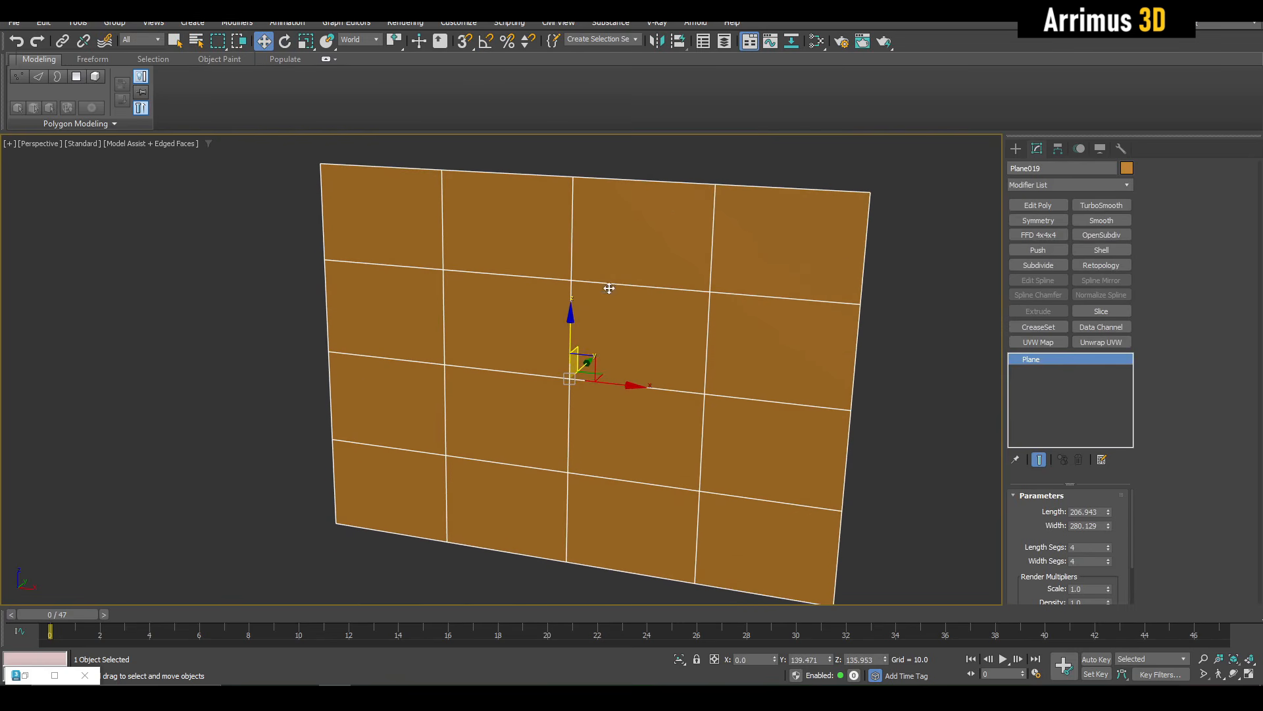
left_click_drag(1111, 546, 1112, 556)
right_click(1109, 559)
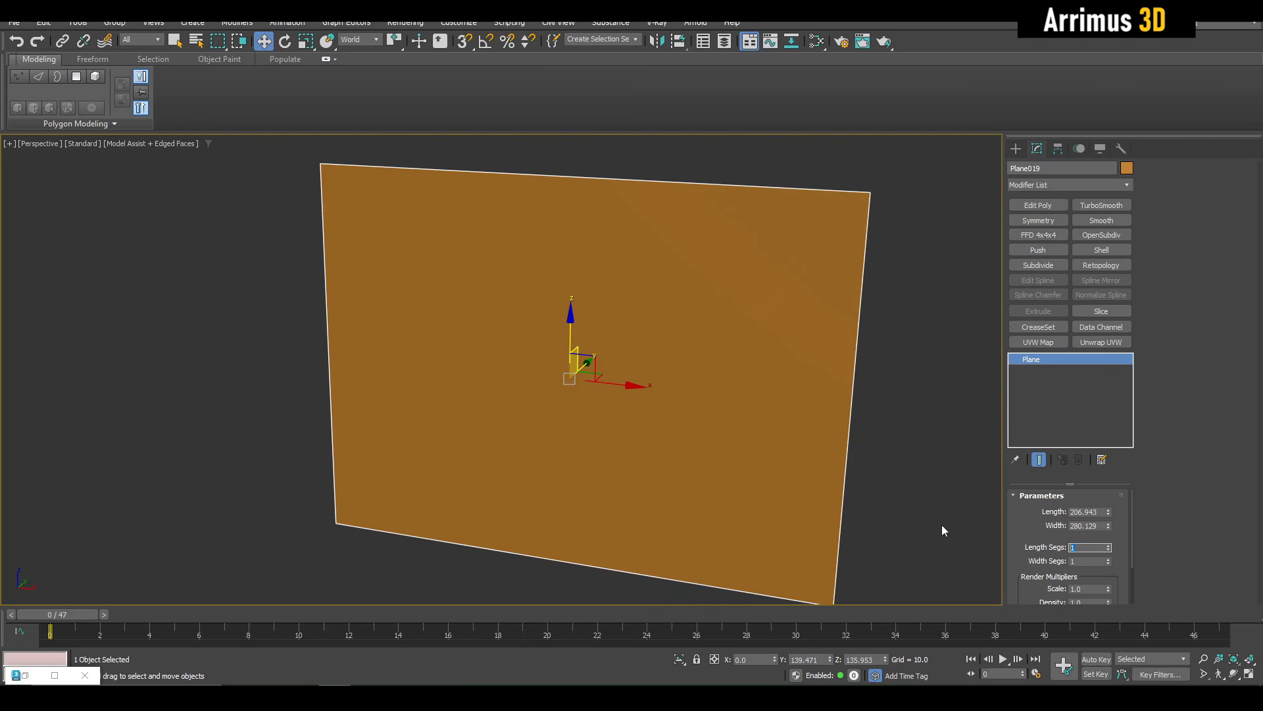
Step: Try 12 length segments and 12 width segments on the plane, and reset both to 1
type("12")
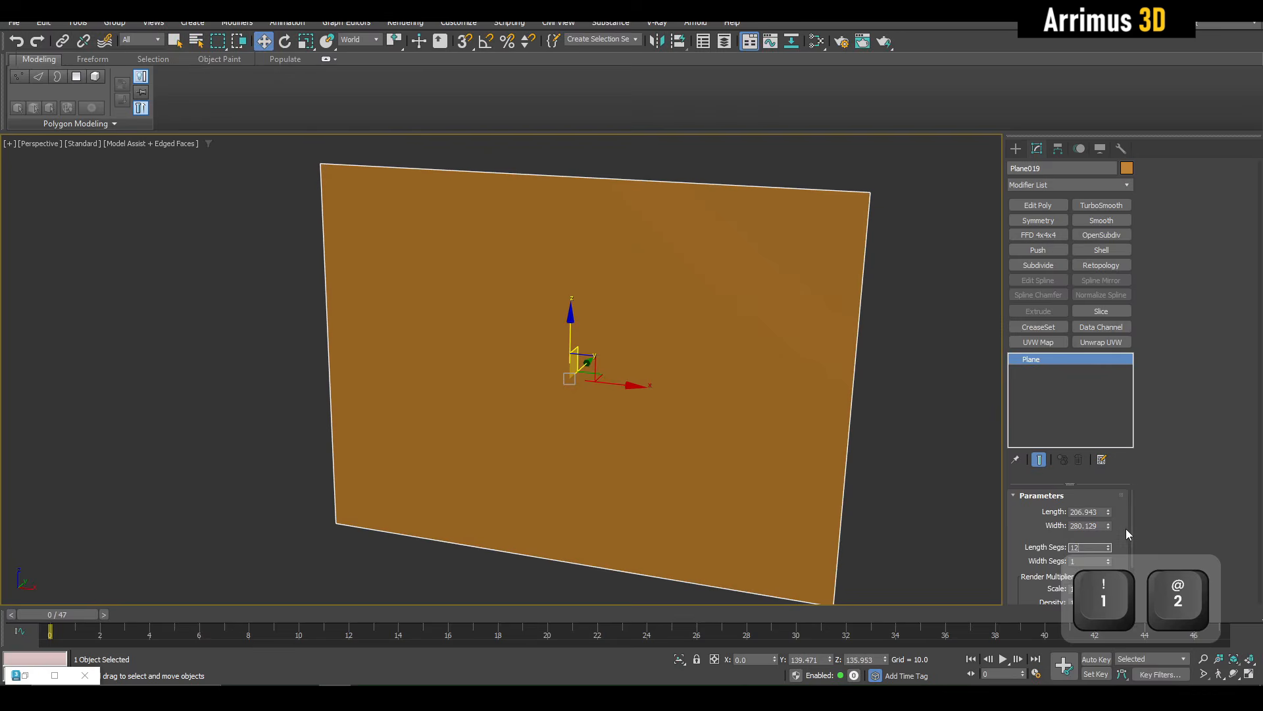
key("Return")
scroll(1098, 538, "down", 1)
type("12")
key("Return")
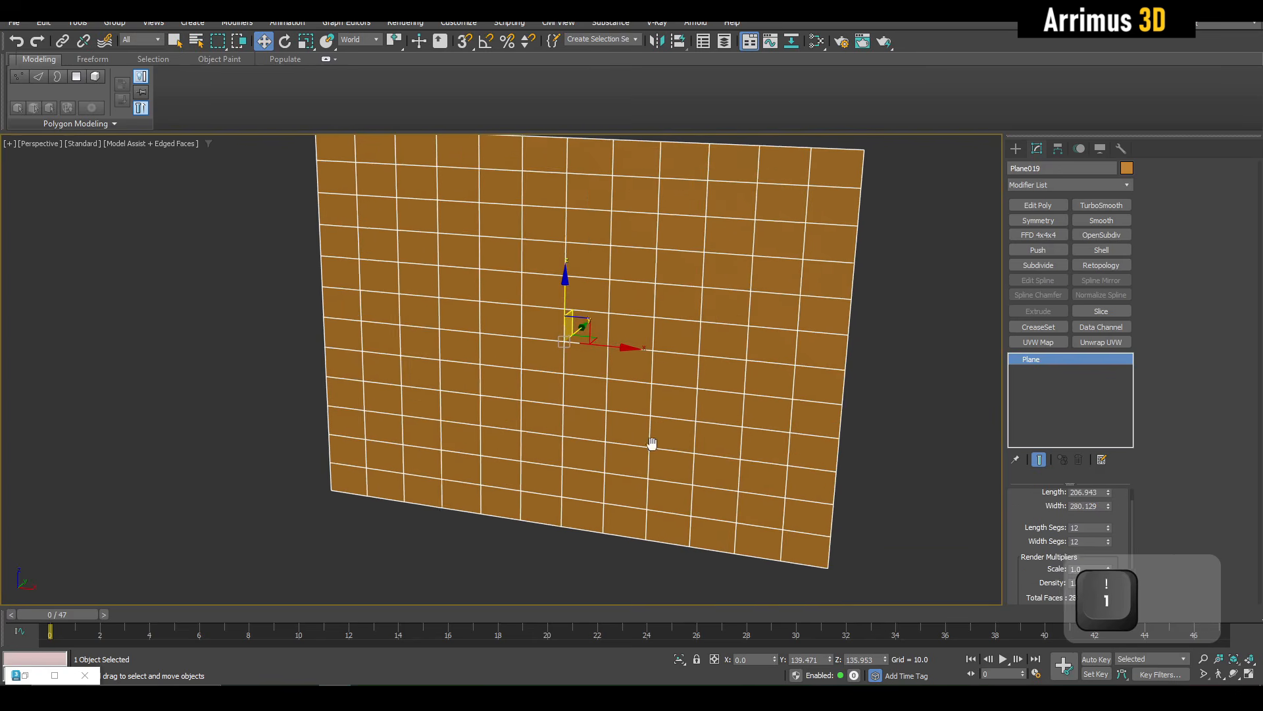
right_click(1108, 527)
right_click(1108, 541)
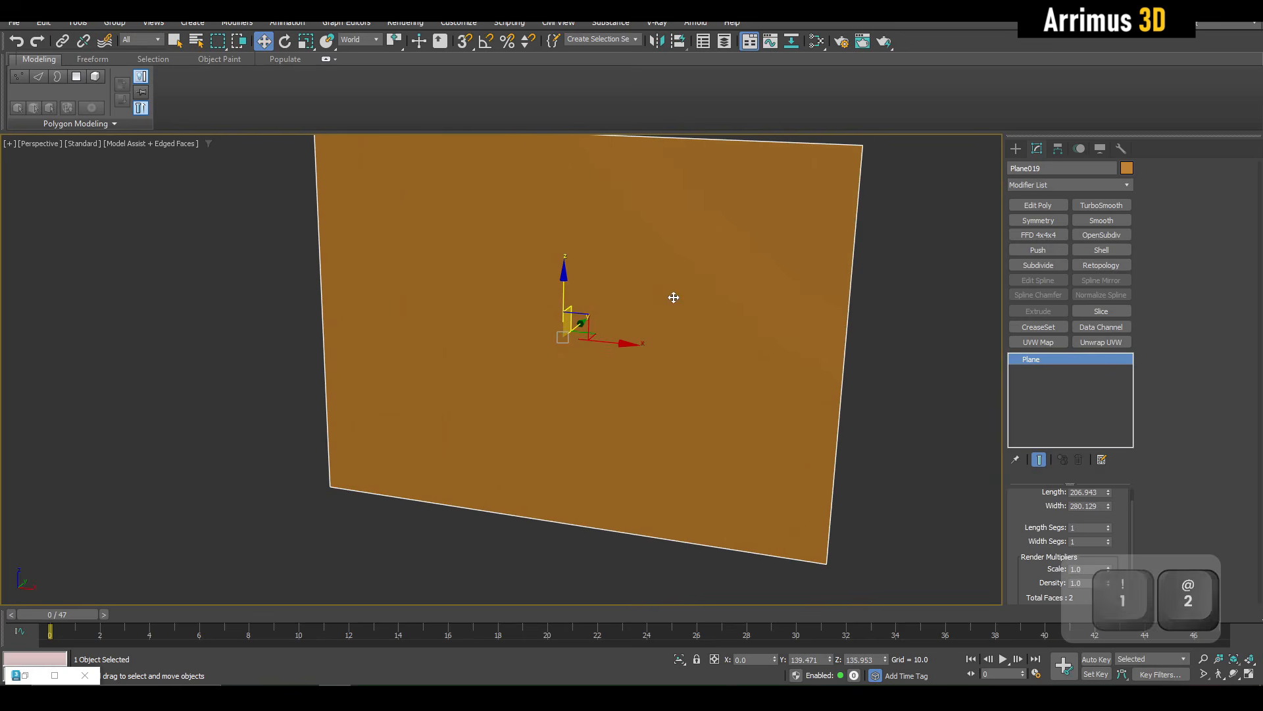
Step: Create a Standard (Legacy) scanline material in the Slate Material Editor
scroll(646, 358, "down", 5)
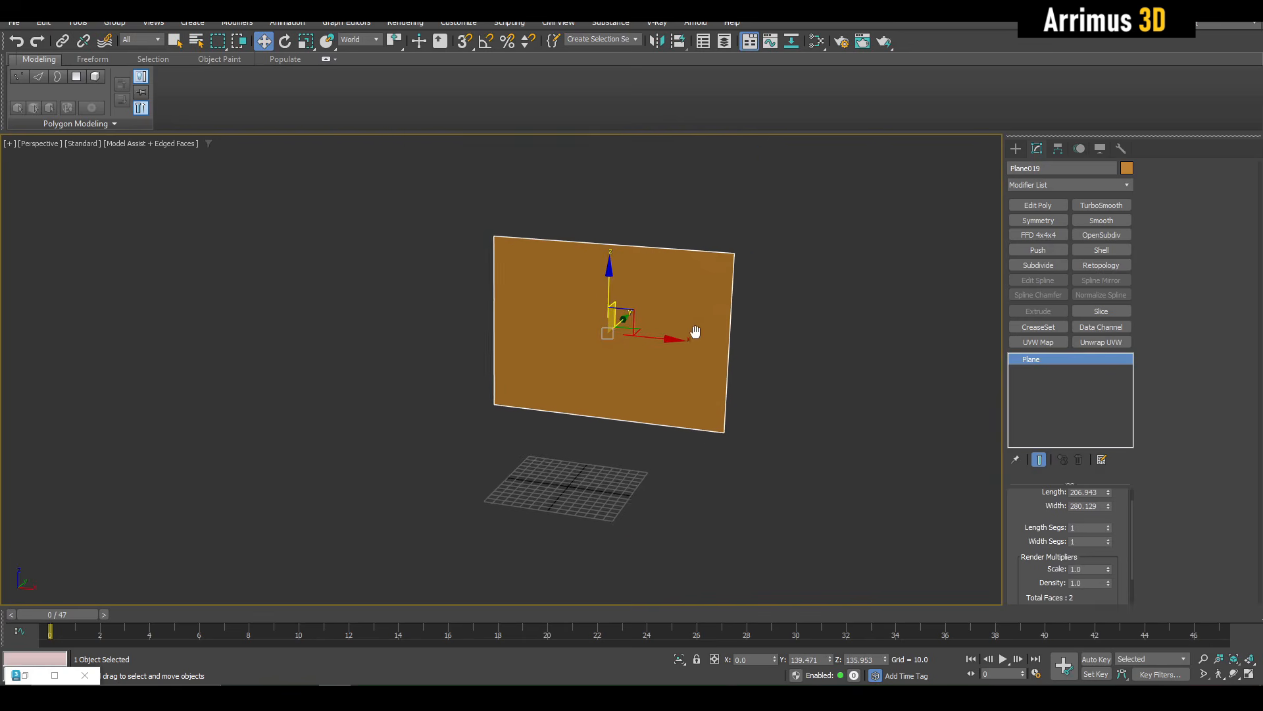
scroll(694, 330, "up", 3)
middle_click_drag(721, 358, 718, 399)
key("m")
middle_click_drag(683, 348, 678, 344)
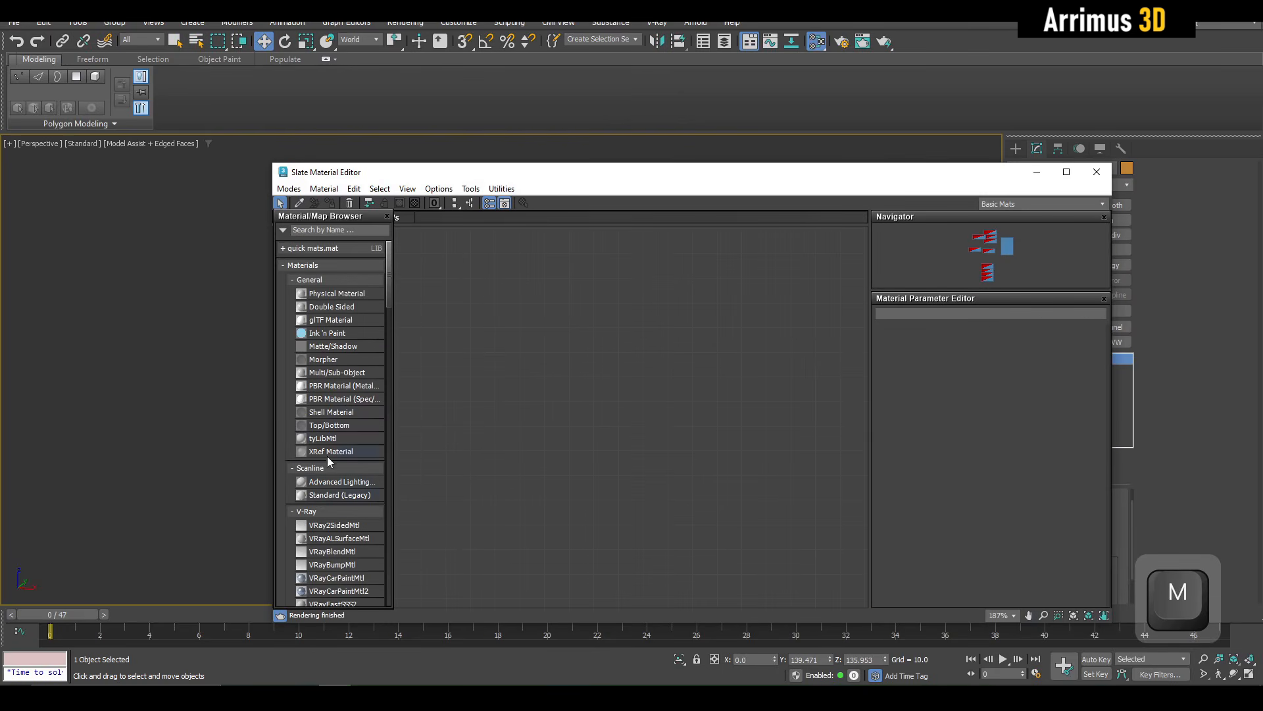
right_click(604, 338)
mouse_move(651, 359)
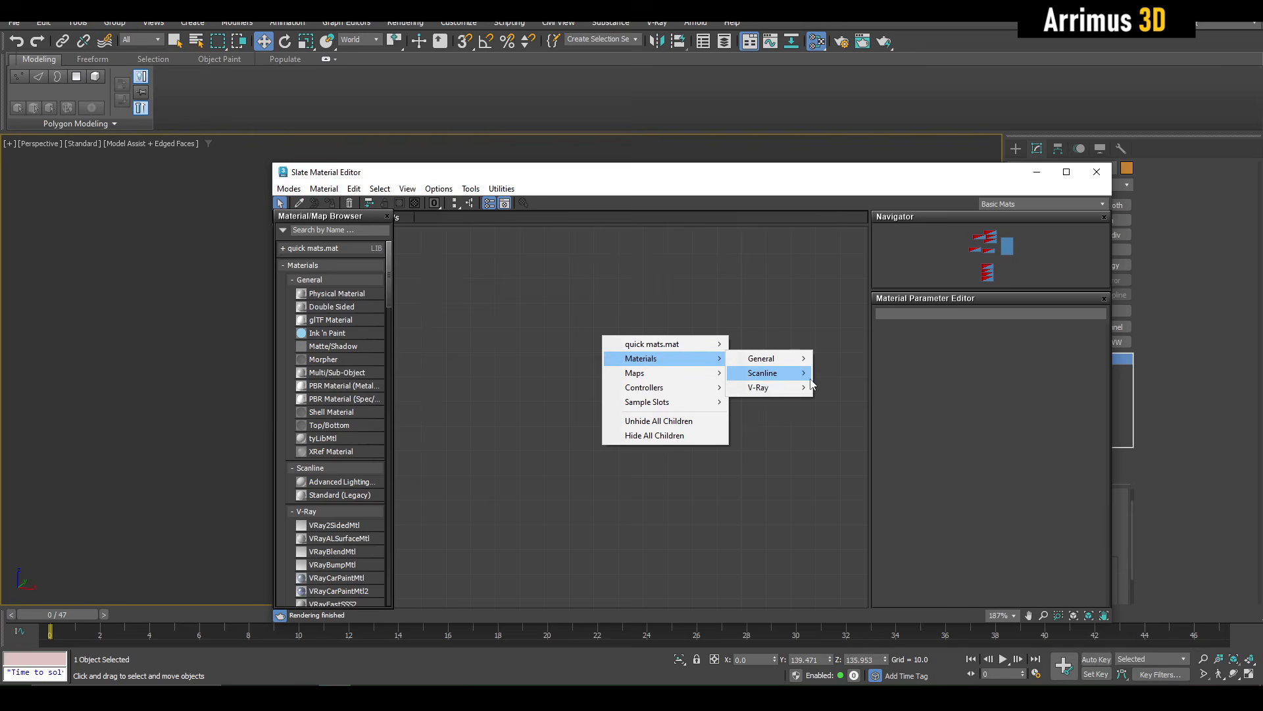
mouse_move(785, 383)
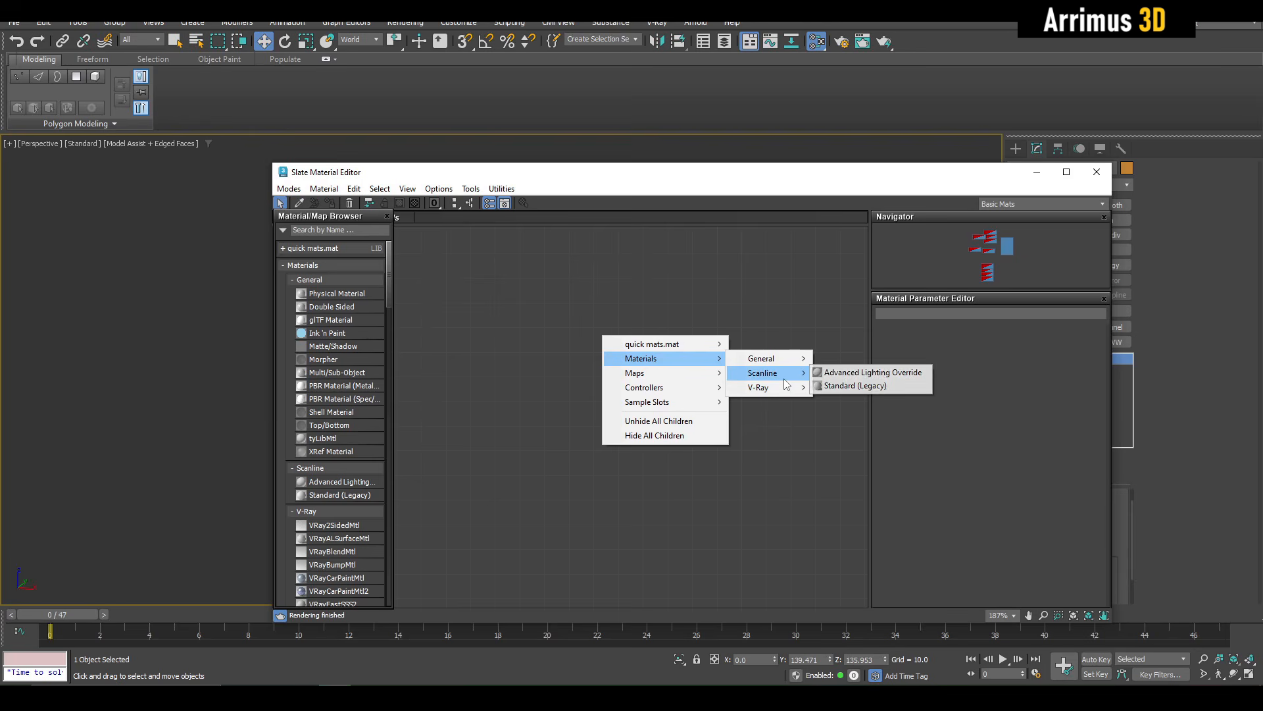
left_click(856, 386)
Step: Add a Bitmap map with the image Screenshot 2026-03-09 183849.jpg and connect it to the material's Diffuse Color
middle_click_drag(582, 357, 686, 308)
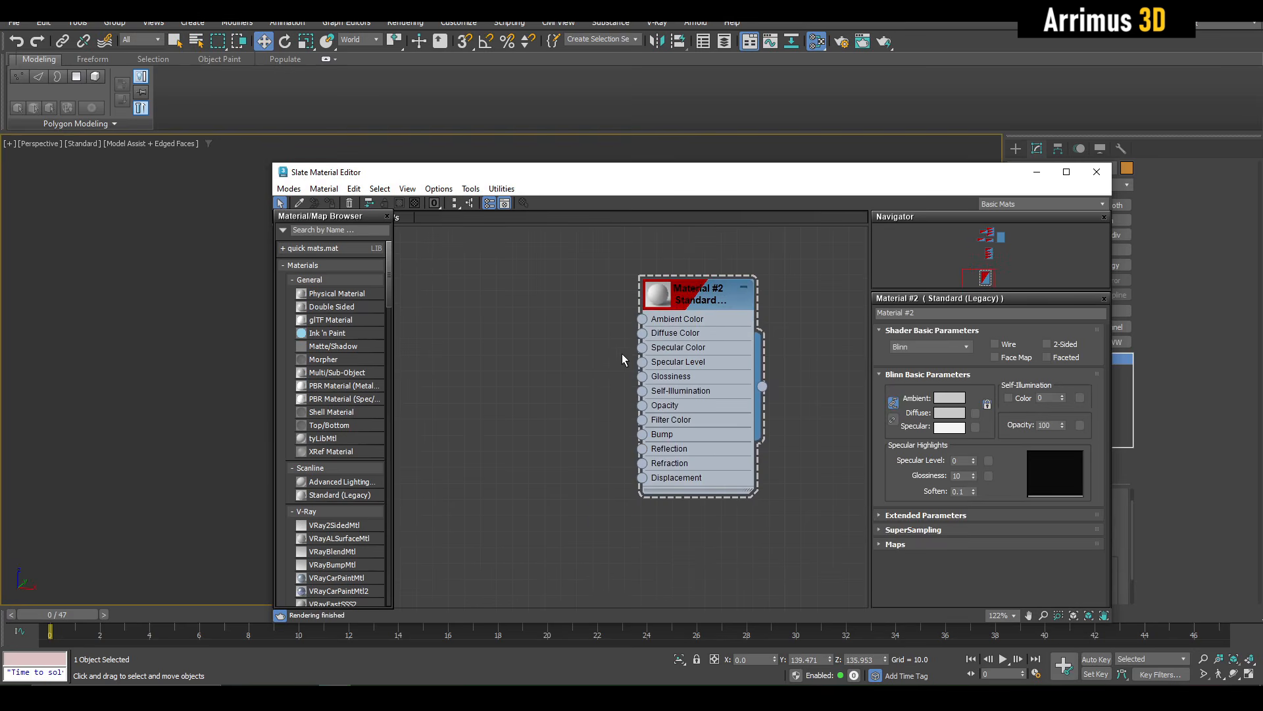
scroll(614, 325, "up", 3)
middle_click_drag(552, 332, 547, 345)
right_click(485, 304)
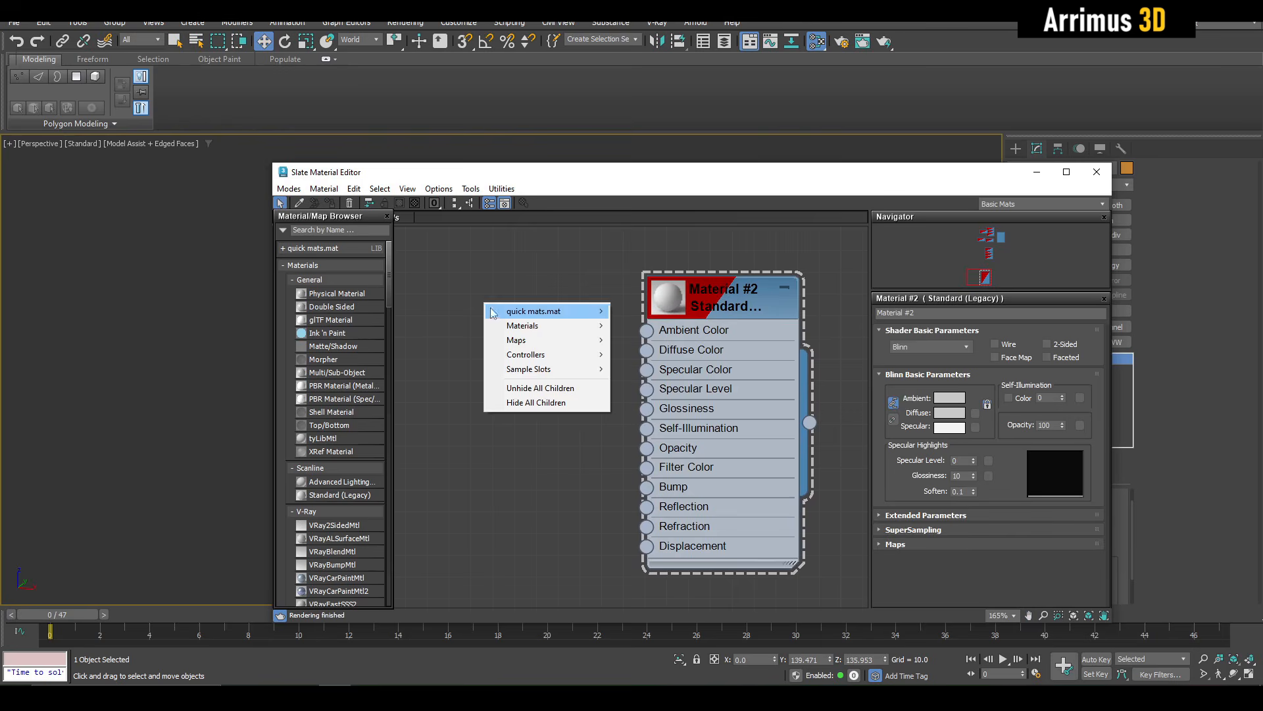
mouse_move(517, 342)
mouse_move(689, 362)
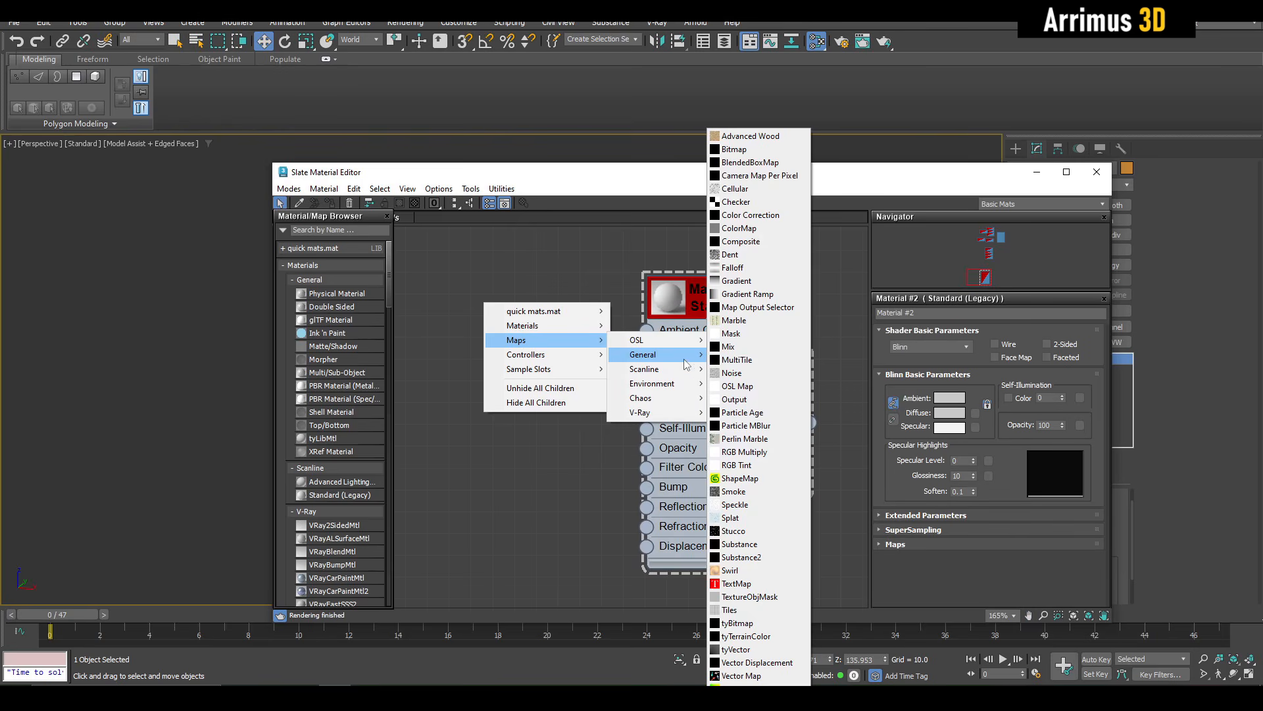
left_click(749, 151)
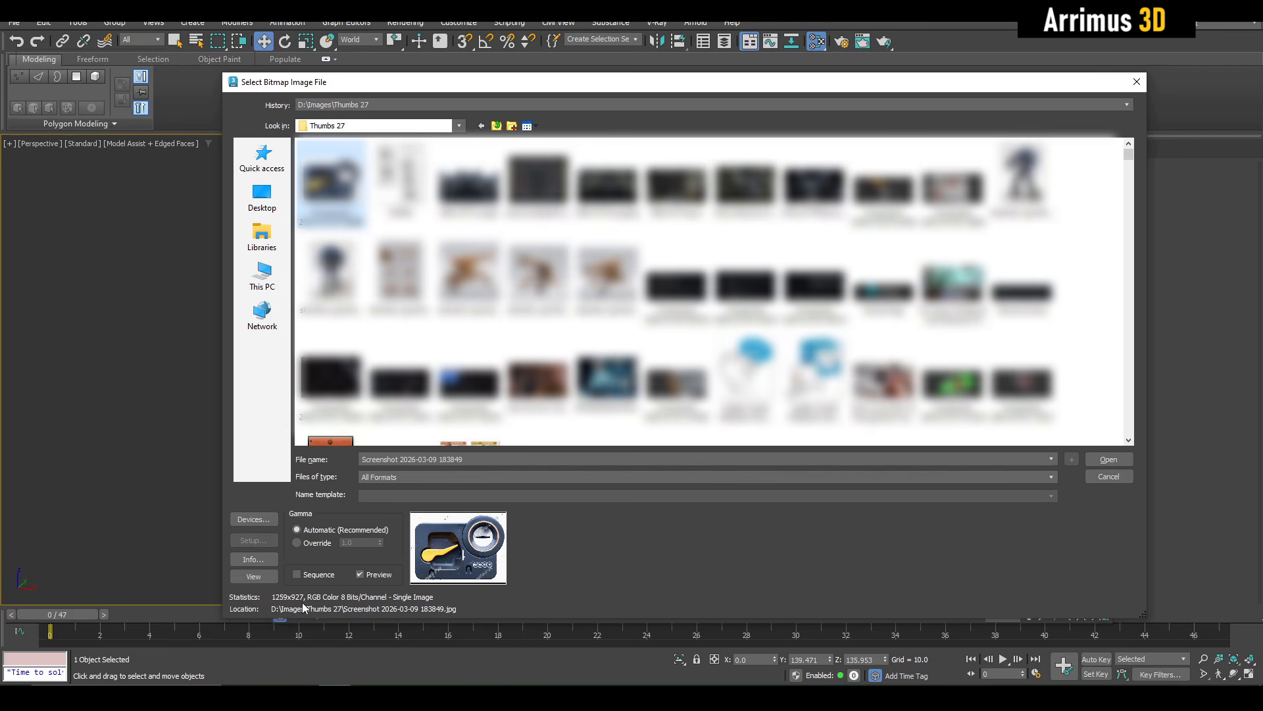
key("super+Escape")
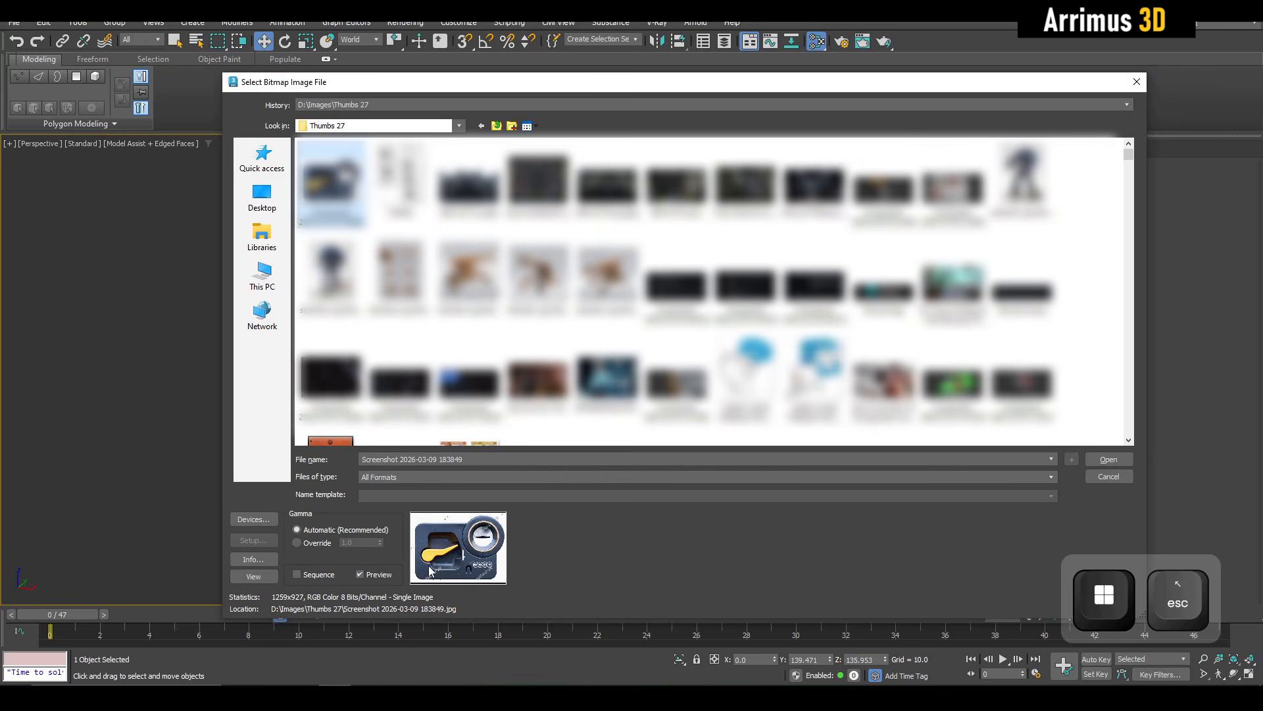
left_click(1108, 459)
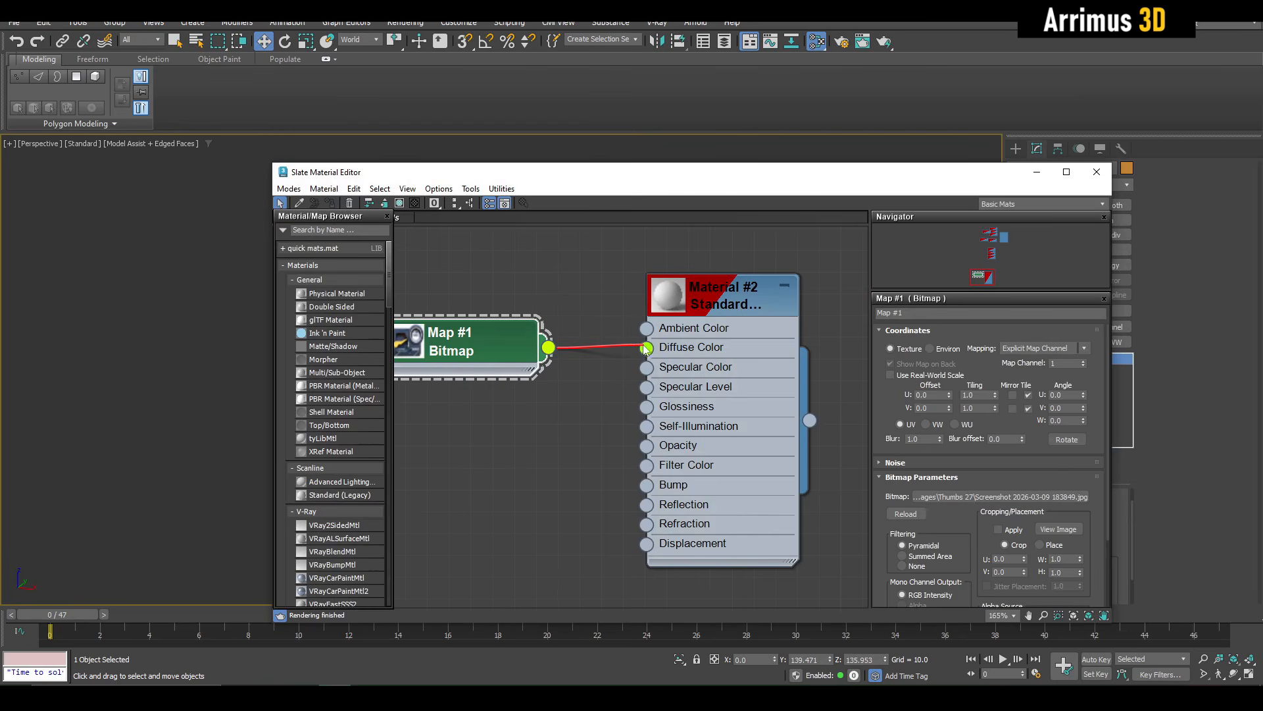
left_click(1036, 172)
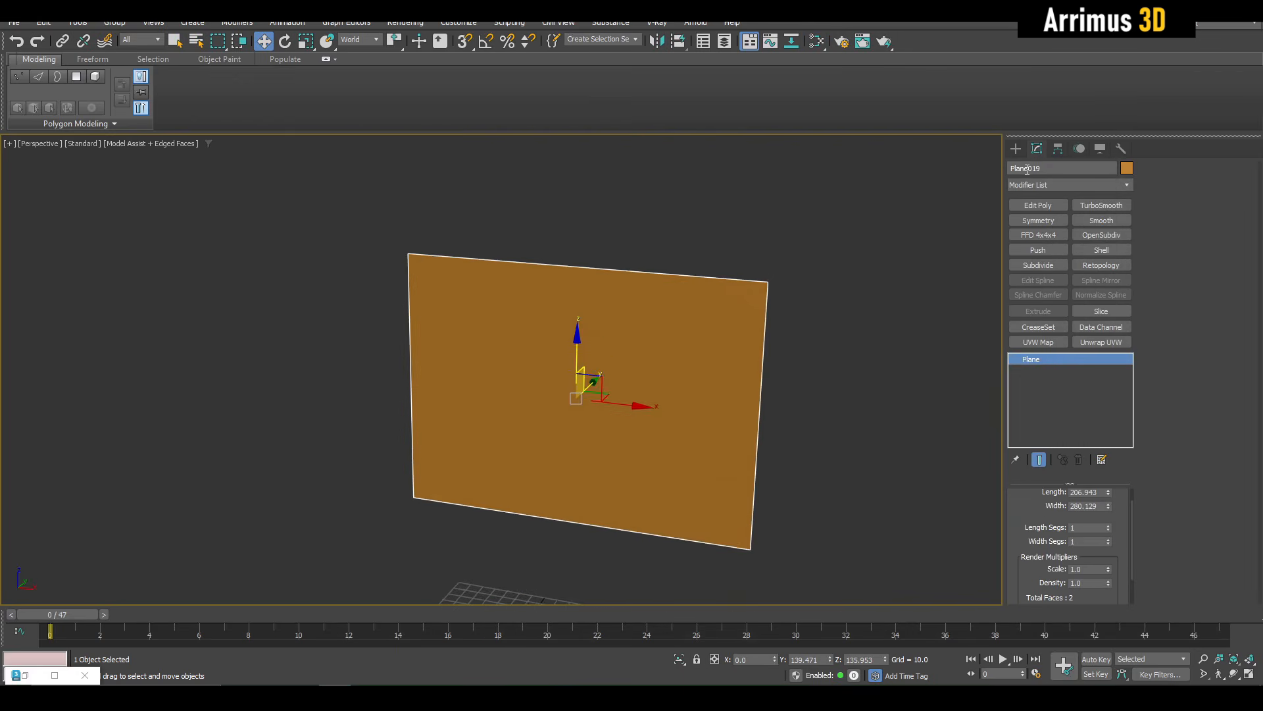
Step: Match the plane to the image's proportions by setting its width to 1259 and length to 927
middle_click_drag(628, 462, 620, 405)
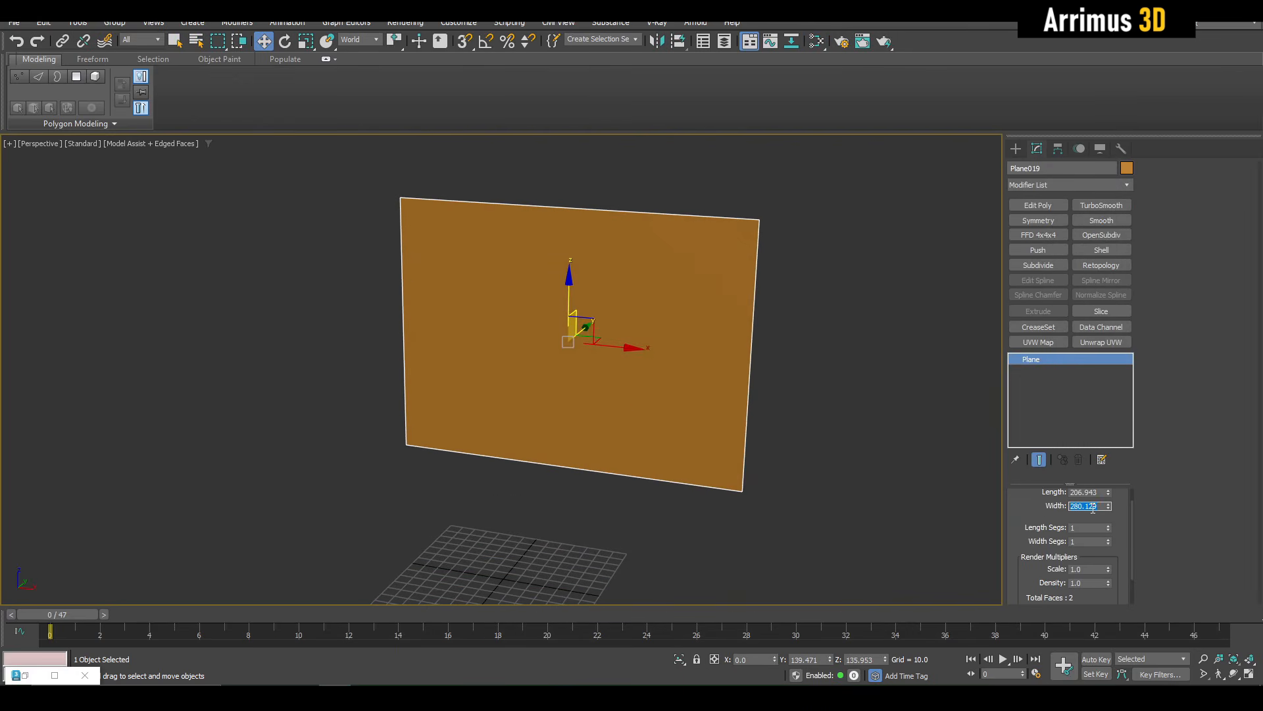
type("1259")
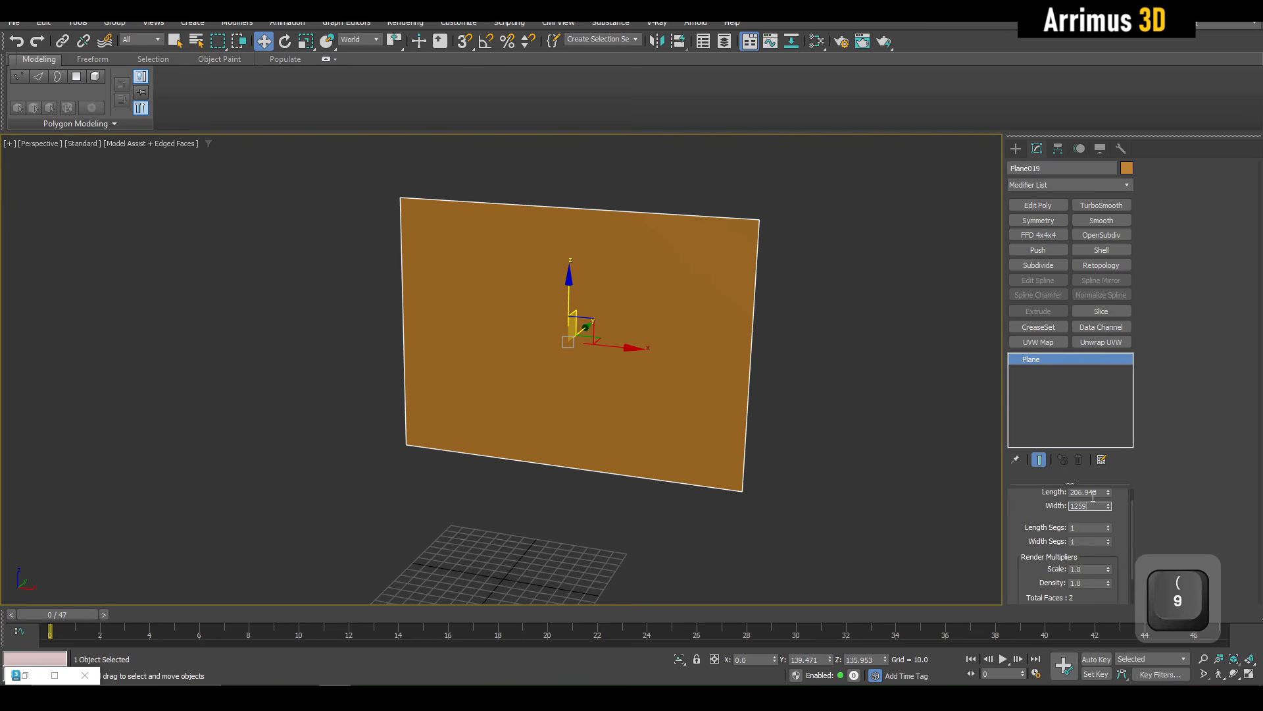
left_click(1096, 492)
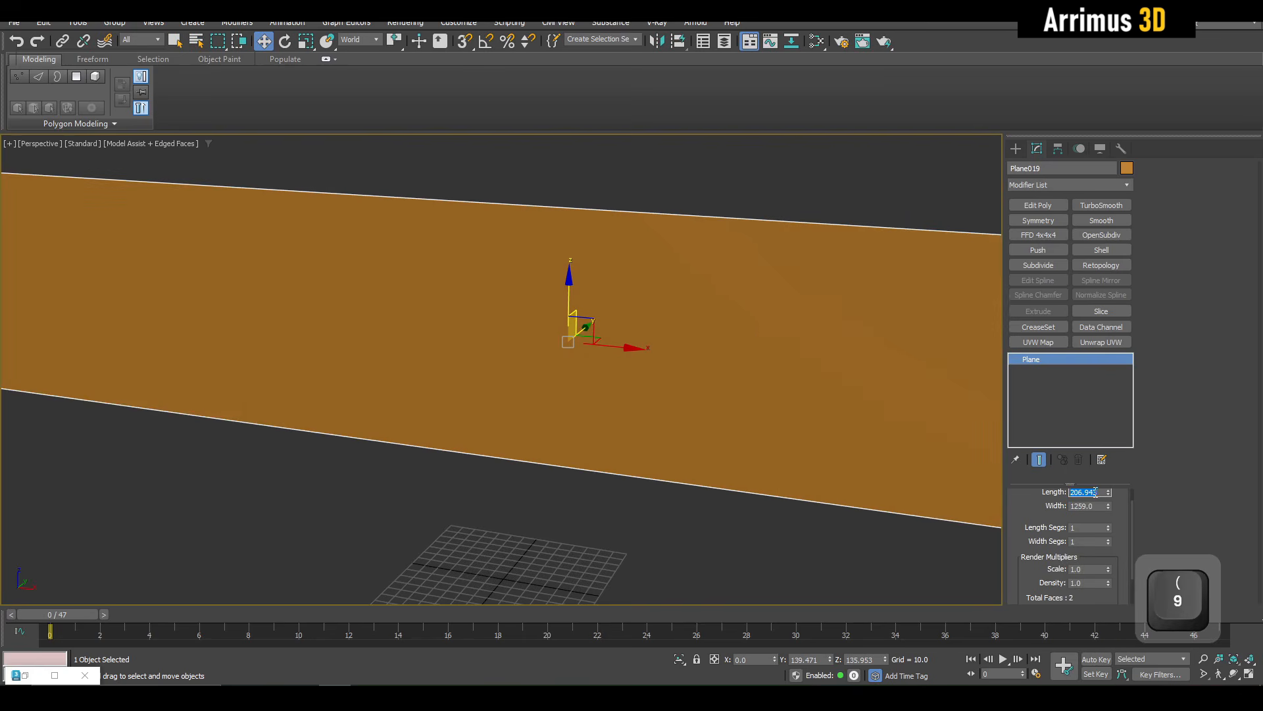
type("927")
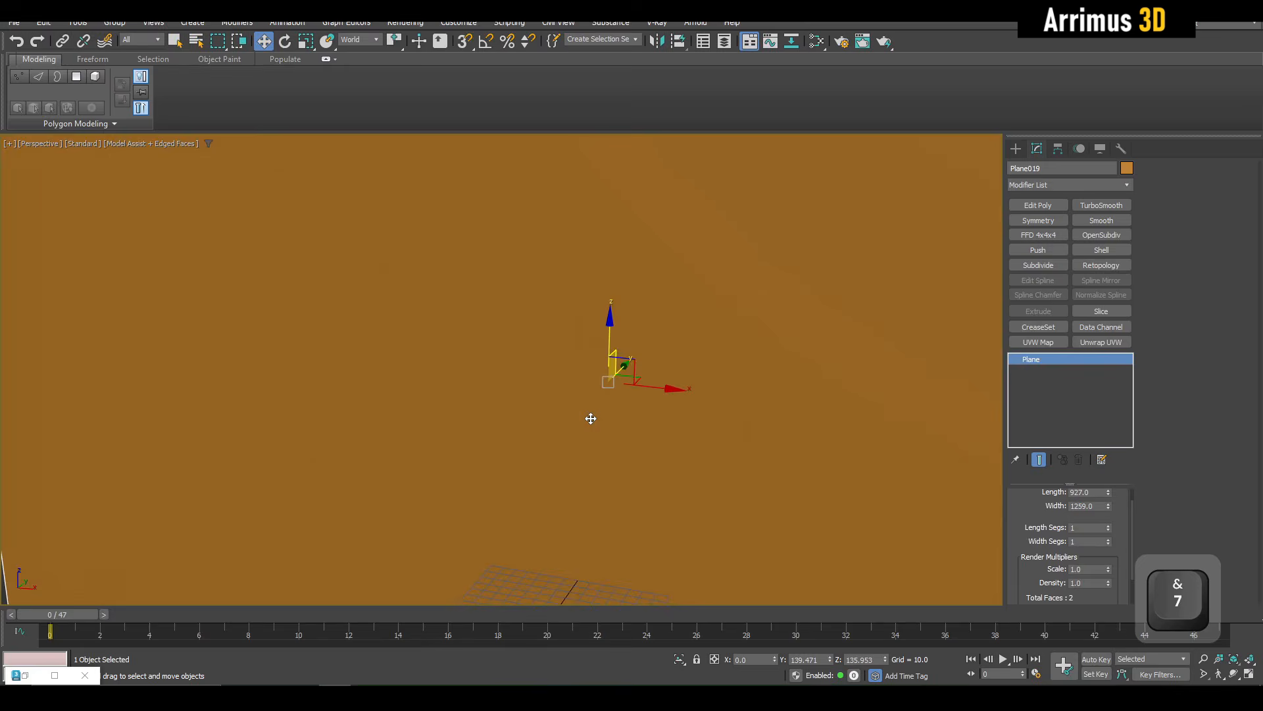
Step: Assign the bitmap material to the selected plane and show the bitmap map shaded in the viewport
scroll(614, 414, "down", 5)
scroll(609, 391, "up", 3)
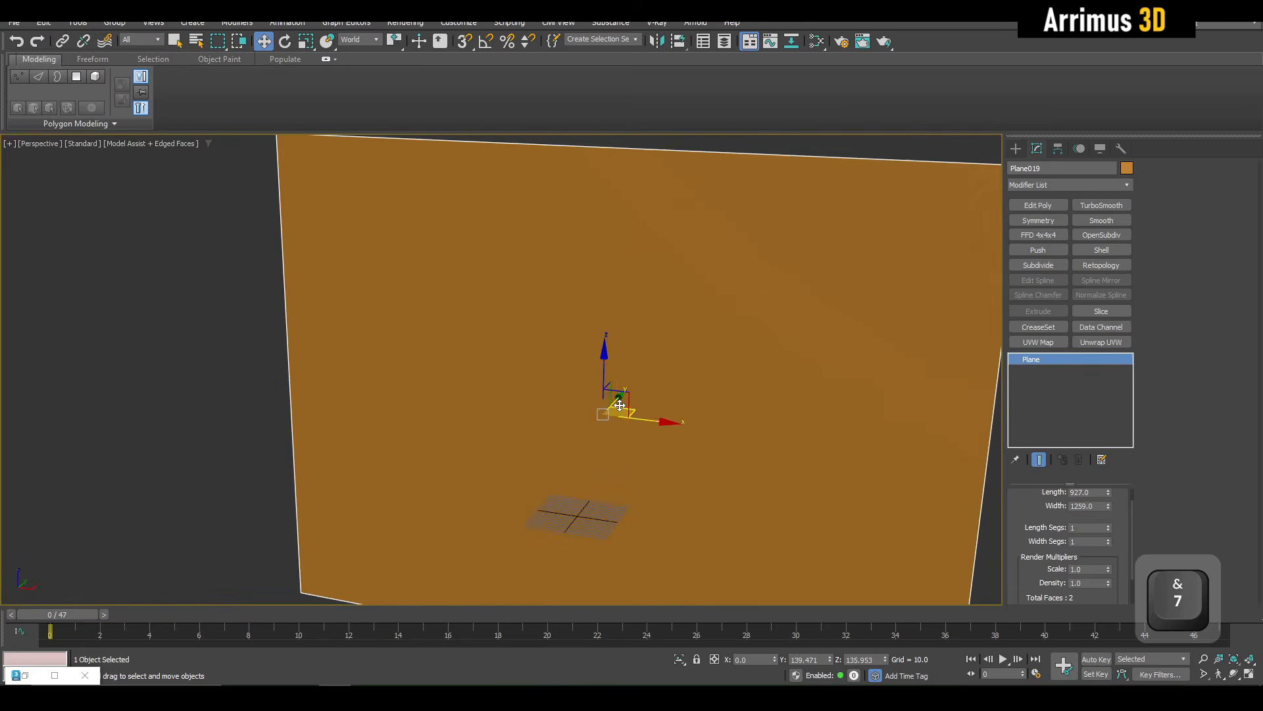
middle_click_drag(705, 403, 570, 404)
key("m")
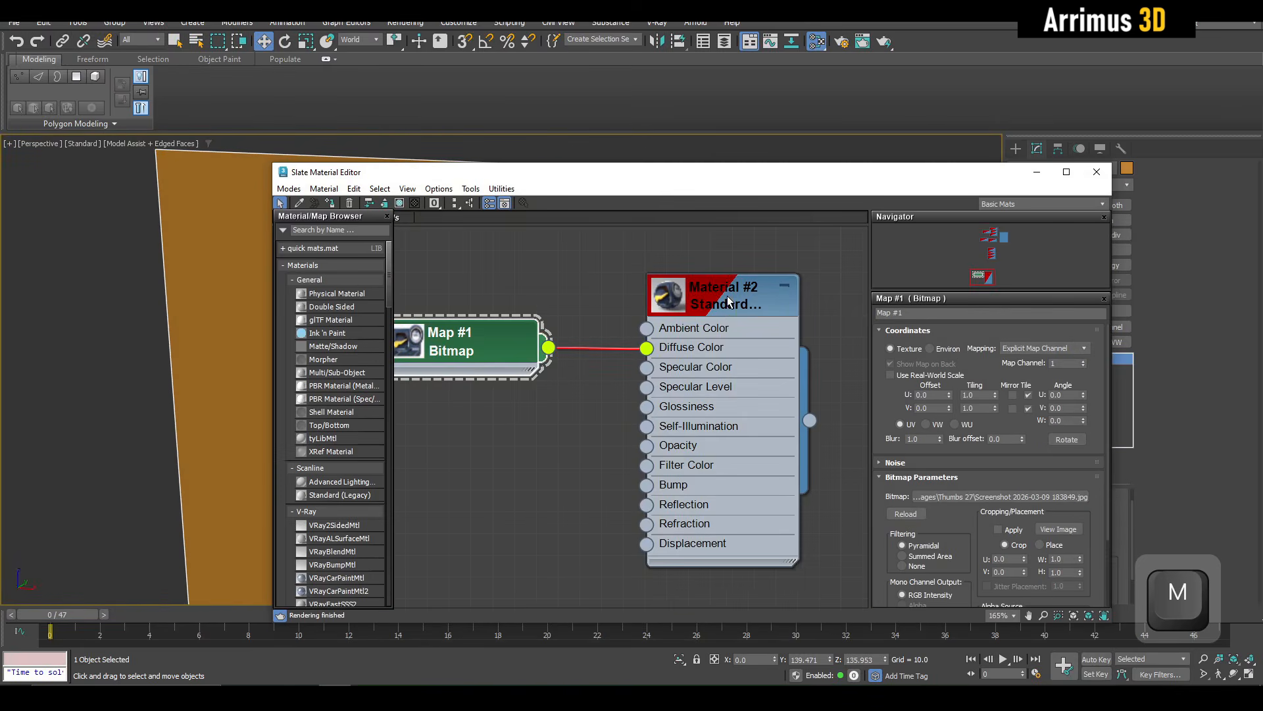
mouse_move(728, 299)
left_mouse_down()
mouse_move(714, 274)
mouse_move(727, 278)
left_mouse_up()
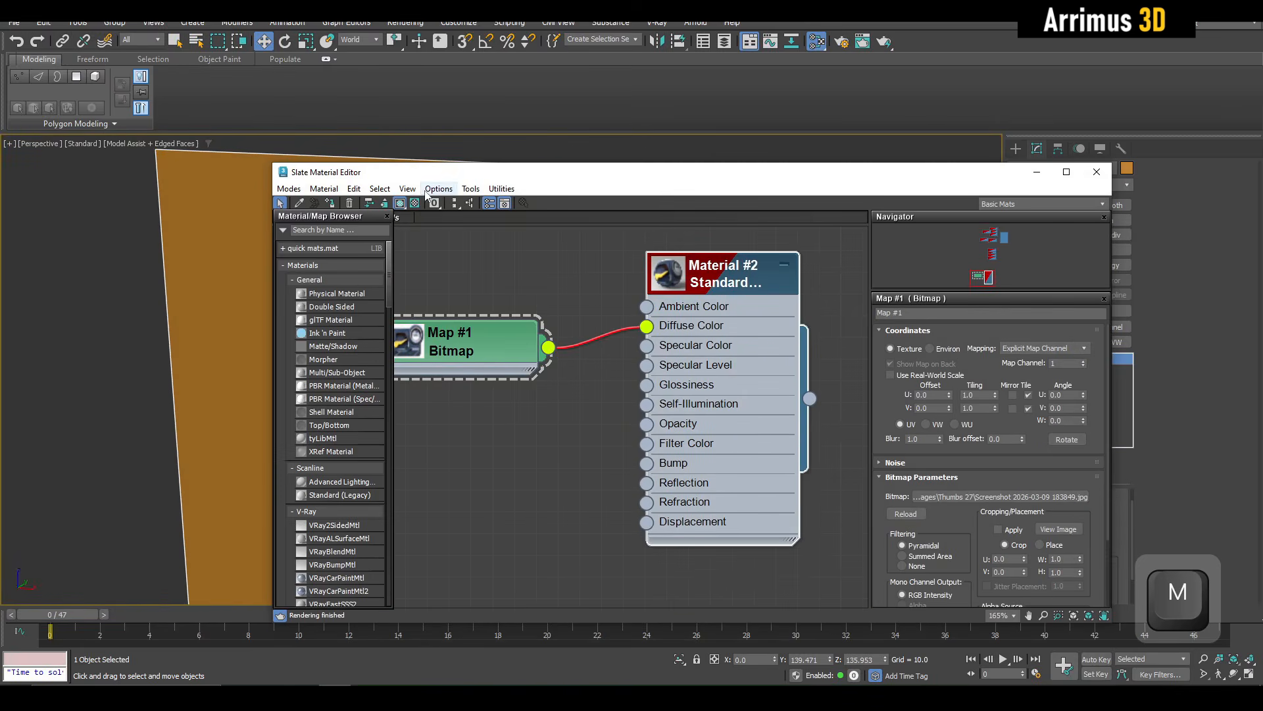
left_click(331, 204)
scroll(57, 287, "up", 3)
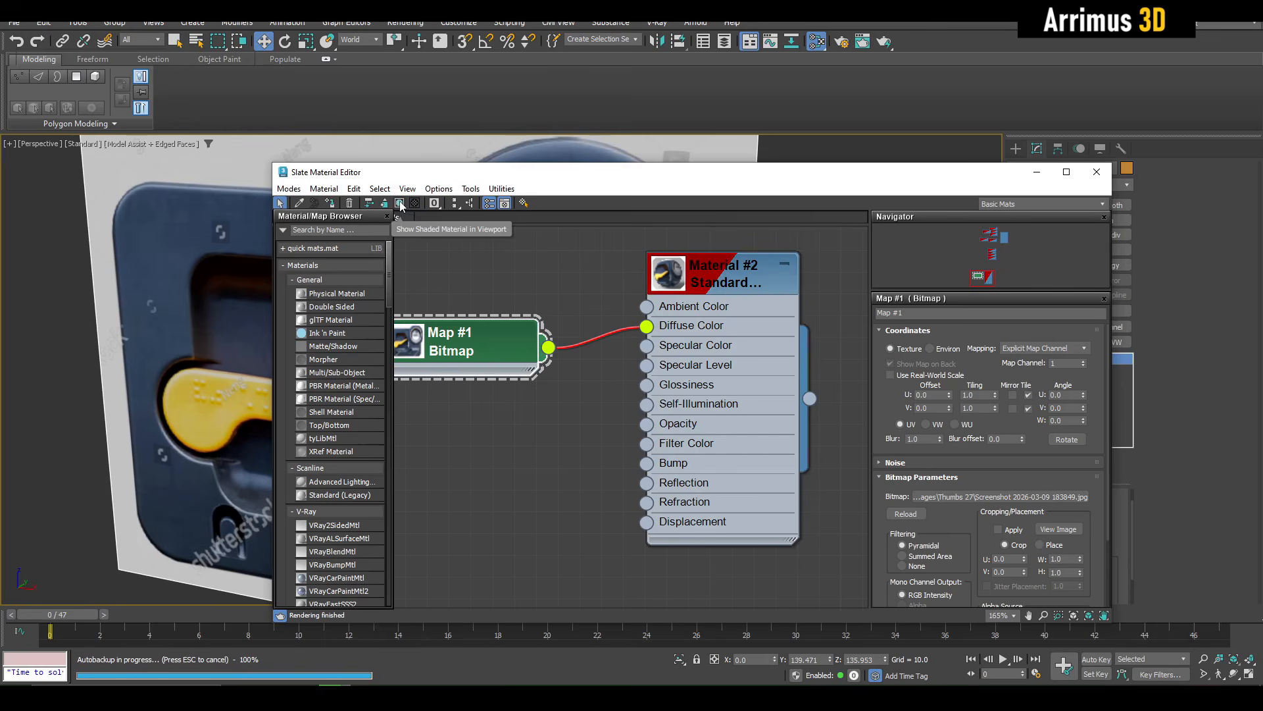
left_click(400, 204)
left_click(400, 204)
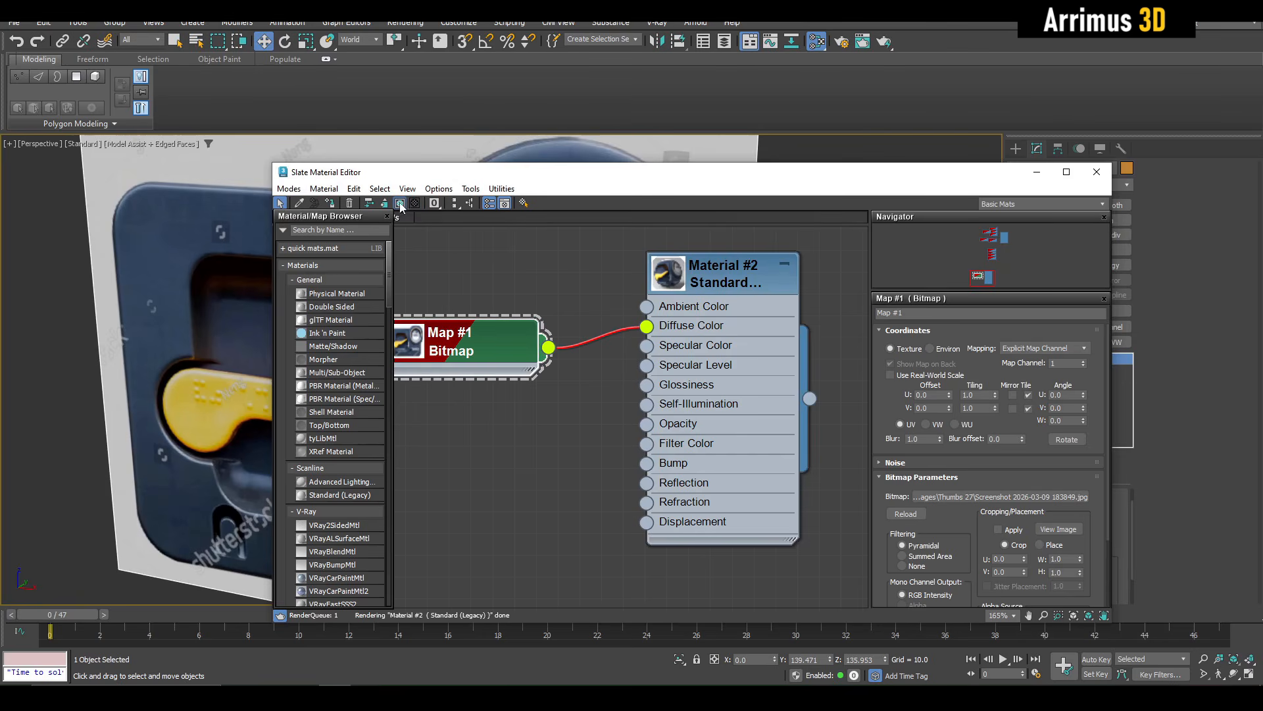
left_click(1037, 171)
Step: Add an Edit Poly modifier to the reference image plane and leave its vertex level
scroll(445, 338, "down", 5)
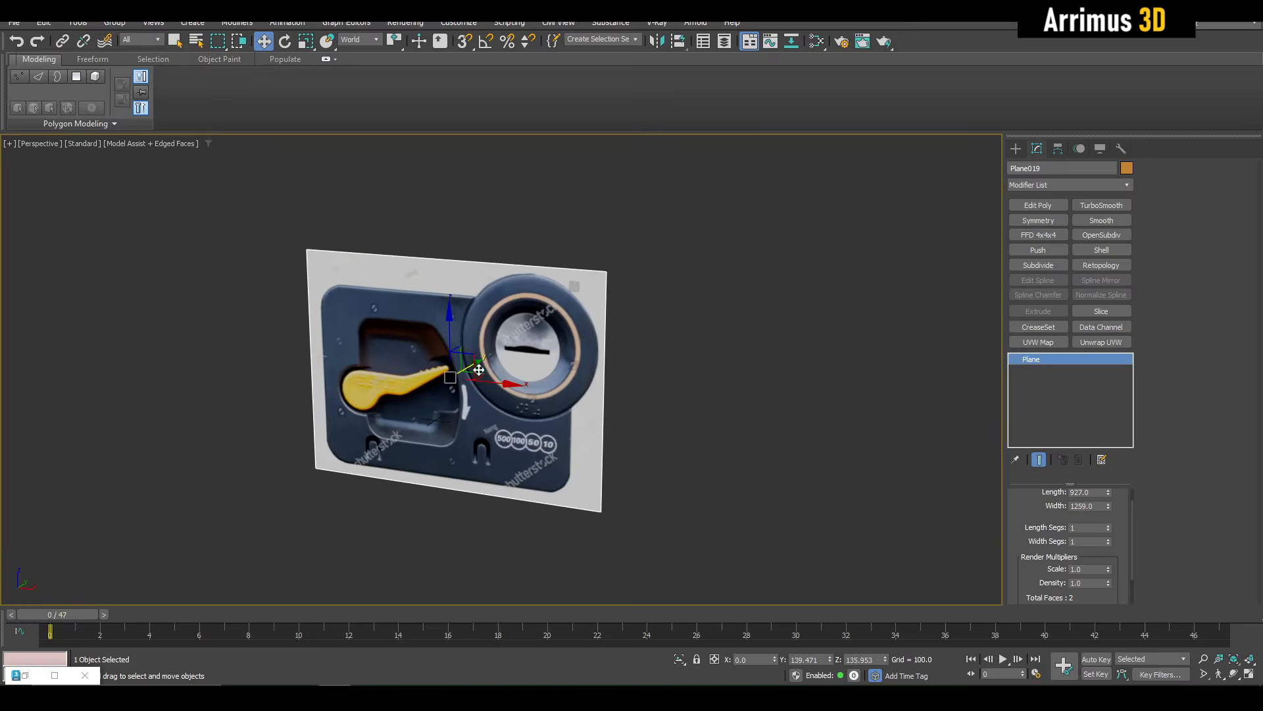
middle_click_drag(445, 339, 464, 334)
scroll(465, 334, "up", 3)
middle_click_drag(545, 344, 572, 339)
key("1")
mouse_move(648, 455)
middle_mouse_down()
mouse_move(666, 449)
mouse_move(663, 437)
middle_mouse_up()
key("q")
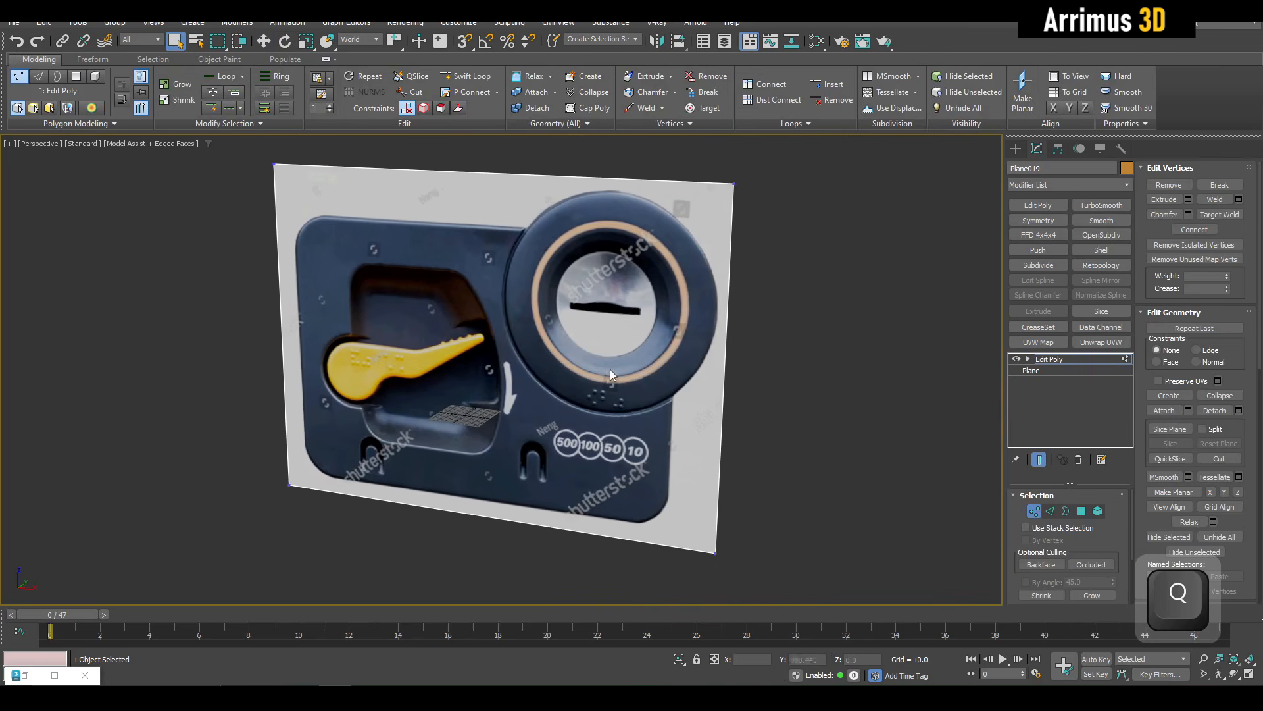
middle_click_drag(490, 377, 519, 392)
key("1")
Step: Create a box in front of the reference image, make it see-through, and give it an Edit Poly modifier
scroll(533, 449, "up", 3)
mouse_move(516, 448)
middle_mouse_down()
mouse_move(532, 449)
mouse_move(515, 445)
middle_mouse_up()
key("shift+b")
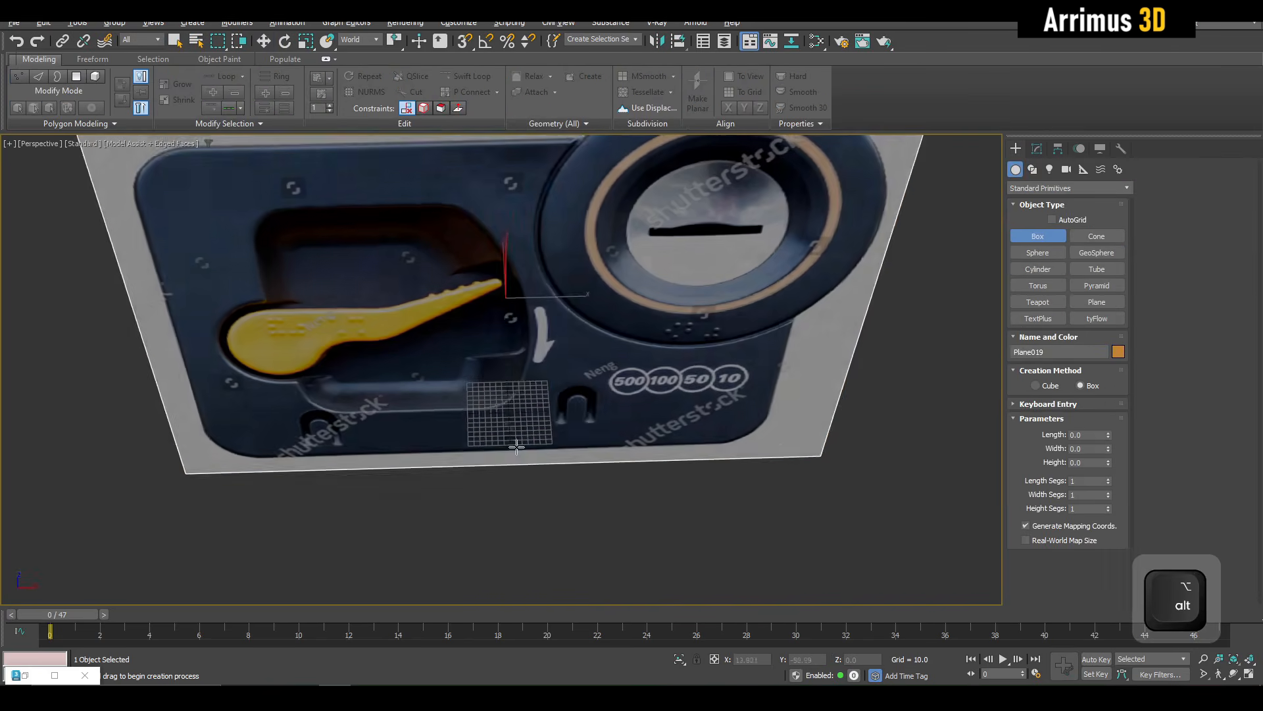
left_click_drag(477, 403, 629, 436)
left_click(621, 321)
right_click(622, 321)
mouse_move(622, 321)
middle_mouse_down()
mouse_move(617, 389)
mouse_move(579, 370)
mouse_move(589, 425)
mouse_move(626, 419)
mouse_move(576, 454)
mouse_move(471, 341)
middle_mouse_up()
scroll(597, 398, "up", 5)
key("alt+x")
scroll(589, 426, "down", 3)
key("grave")
Step: Move the box's vertices and side edges so it lines up with the panel's bottom and right edges in the image
key("1")
scroll(579, 441, "down", 3)
left_click_drag(484, 365, 568, 446)
scroll(467, 391, "down", 3)
left_click_drag(258, 342, 277, 361)
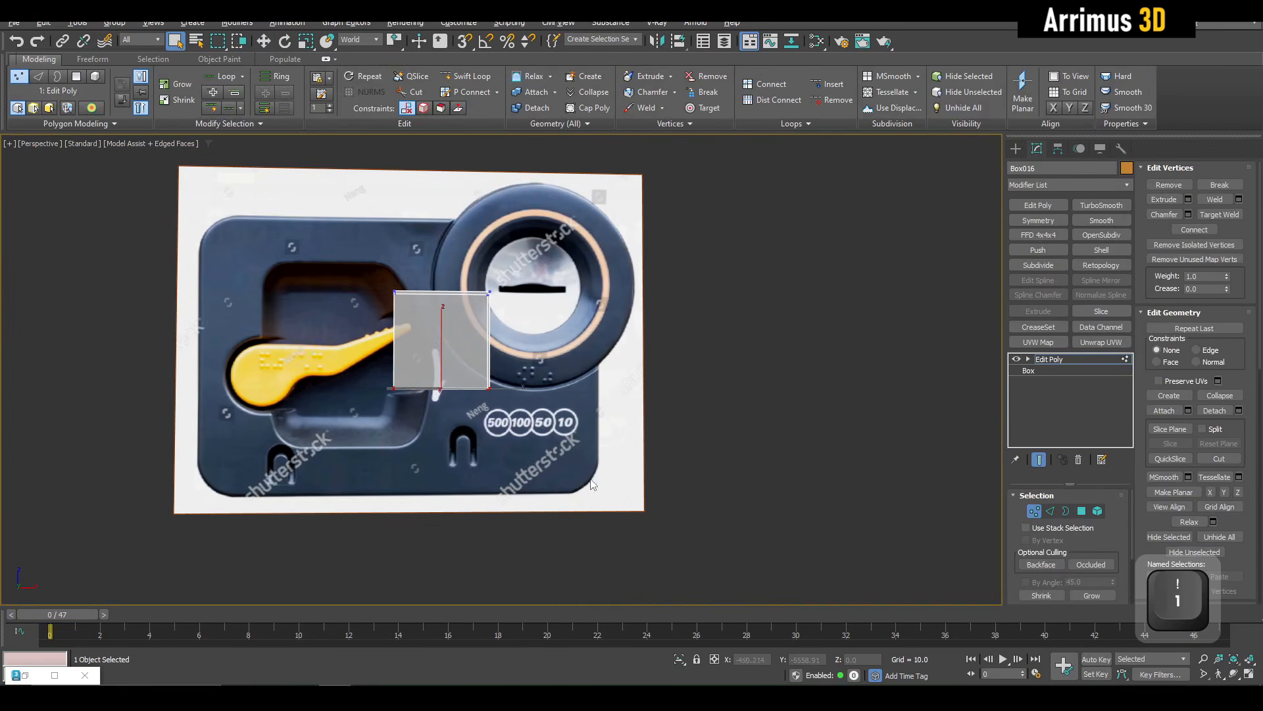
key("w")
left_click_drag(442, 344, 520, 383)
key("2")
middle_click_drag(548, 394, 540, 389, "alt")
left_click_drag(536, 394, 649, 403)
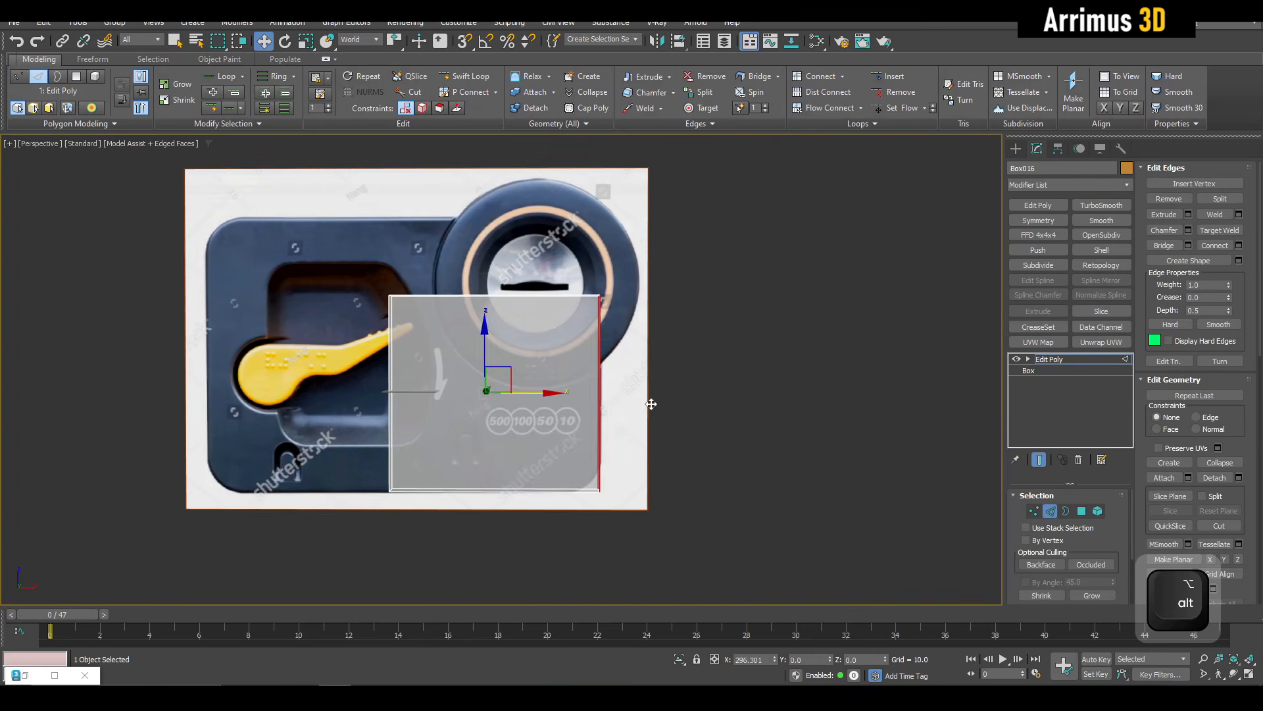
key("2")
key("q")
middle_click_drag(626, 404, 590, 395, "alt")
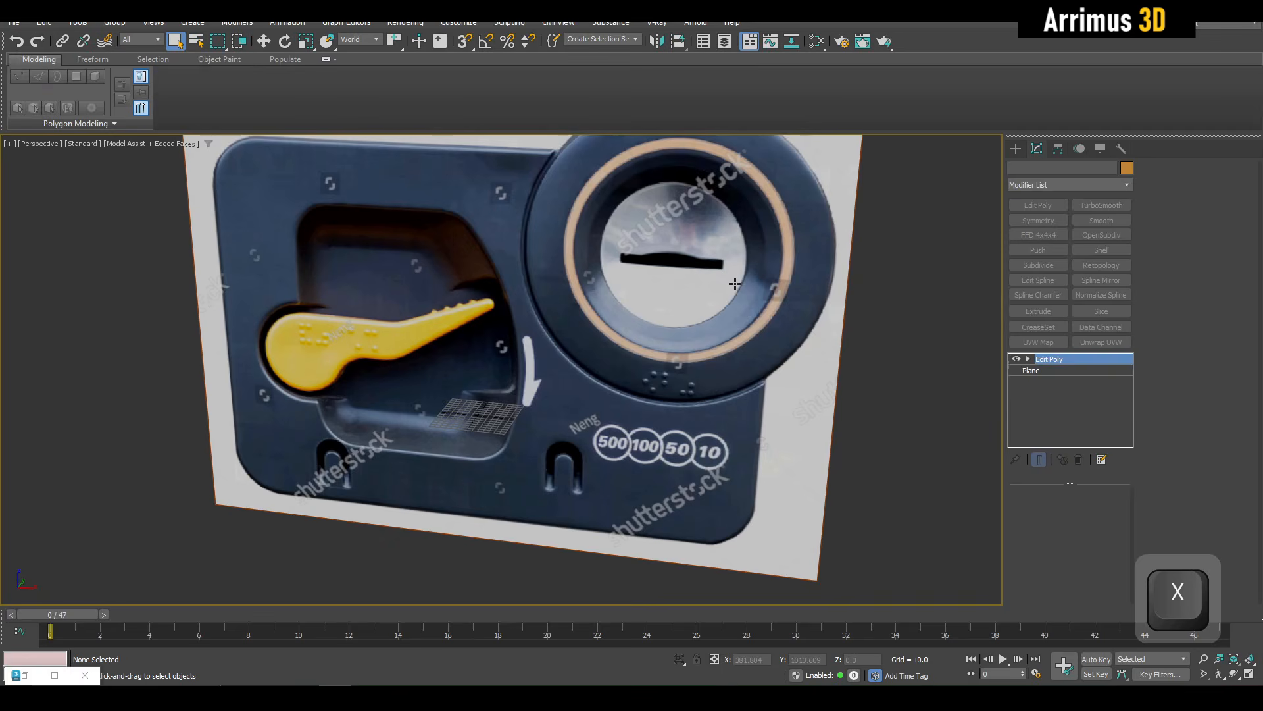
Step: Add a second Edit Poly modifier to the reference image plane and enter its vertex level
key("x")
key("1")
middle_click_drag(761, 431, 764, 406)
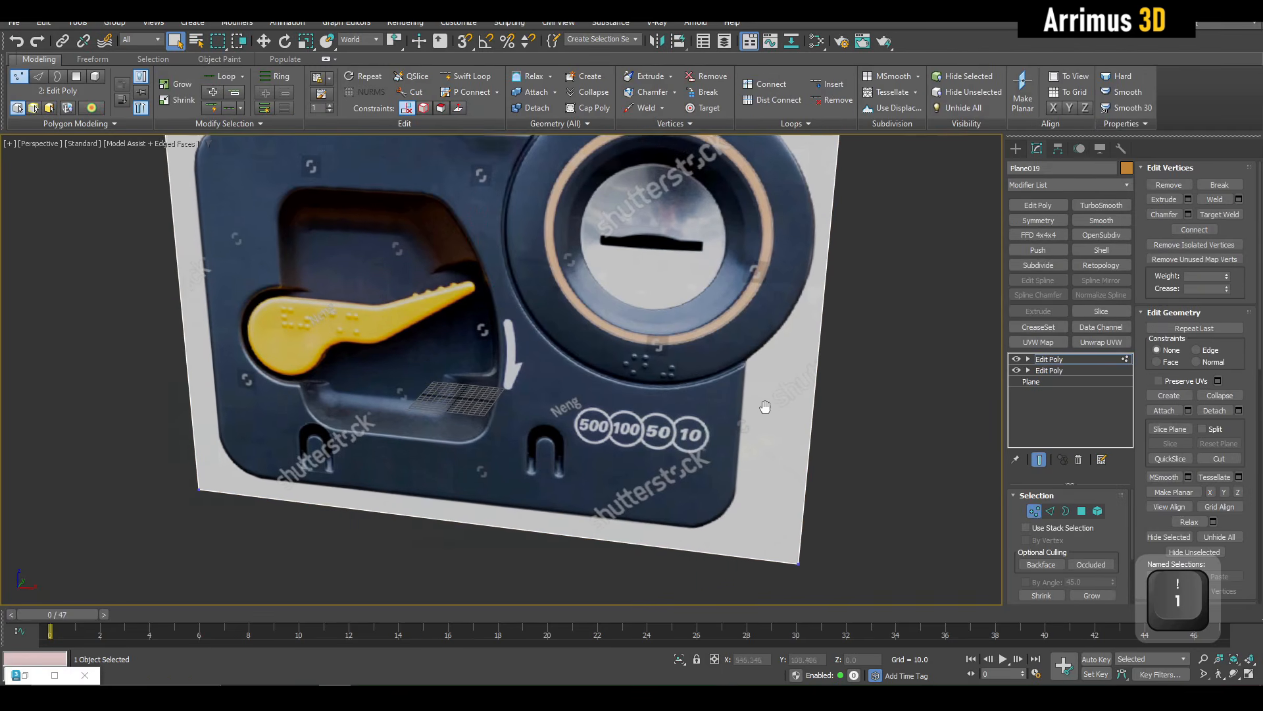
scroll(764, 406, "up", 3)
middle_click_drag(771, 328, 708, 442)
scroll(708, 441, "down", 4)
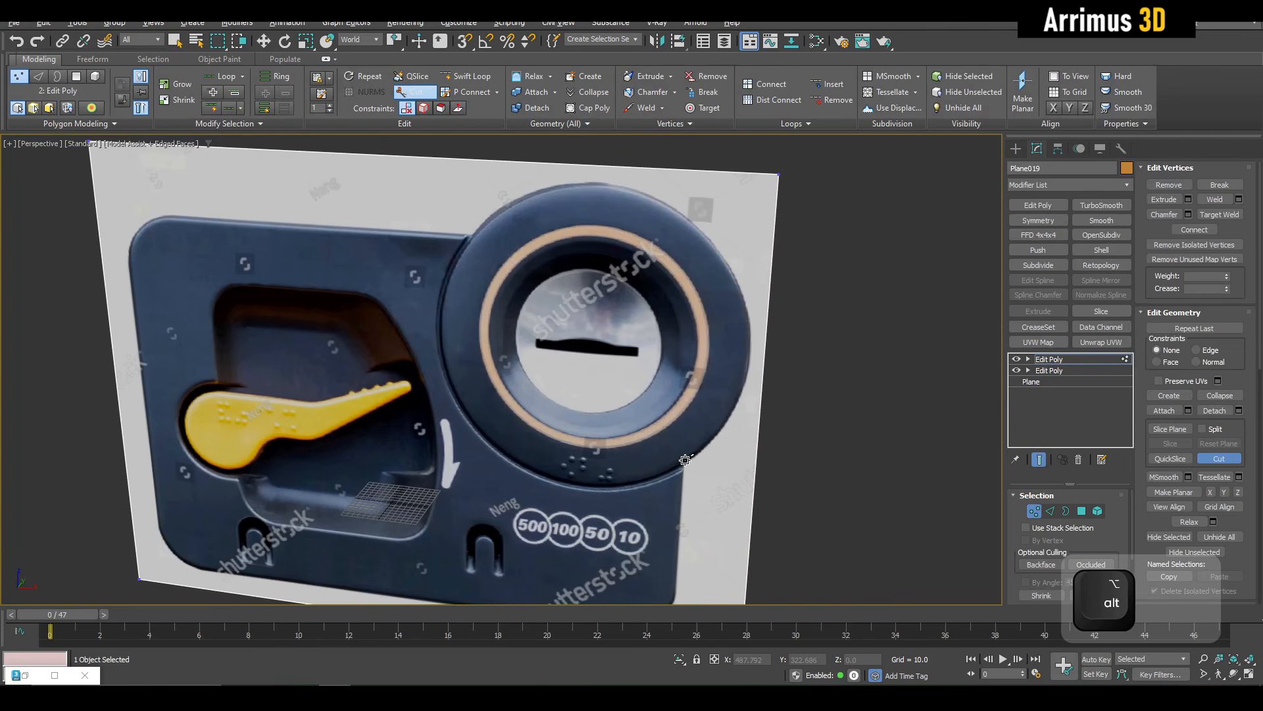
Step: Cut a six-point line into the plane along the round dial's outer right edge, from the panel junction up to the dial's top
key("alt+c")
left_click(686, 459)
left_click(742, 397)
left_click(747, 327)
left_click(723, 267)
left_click(675, 216)
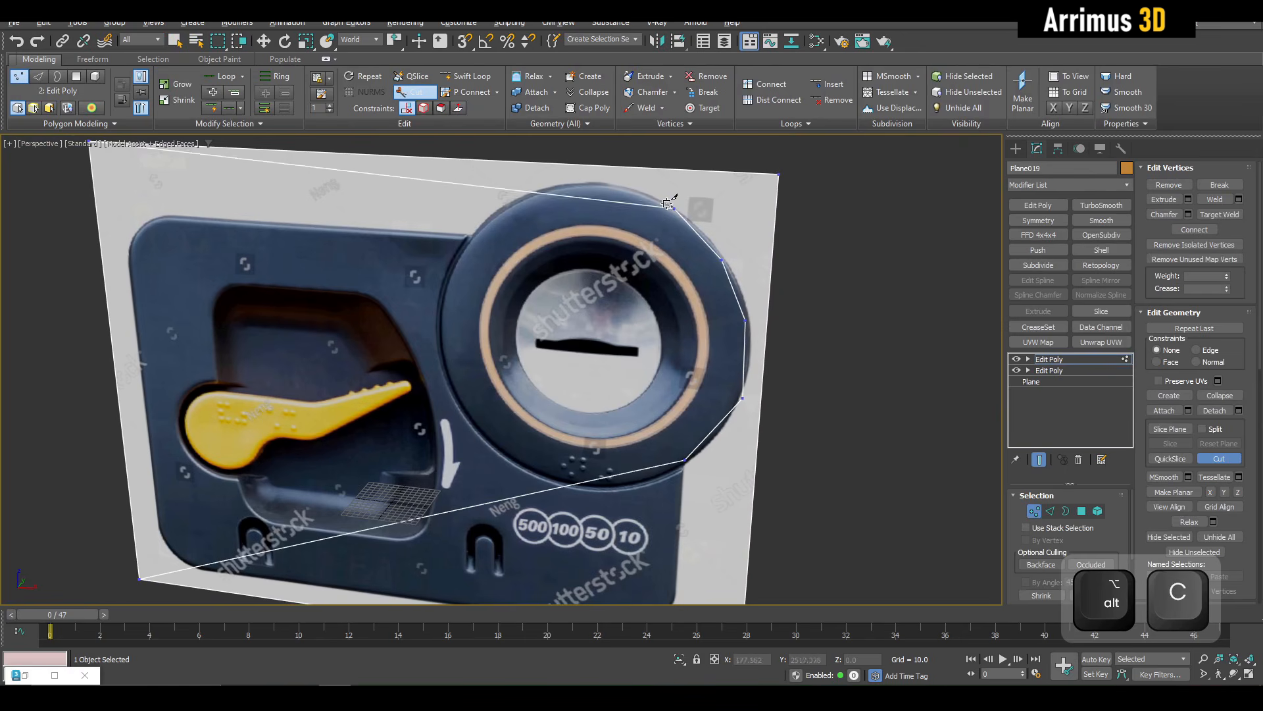
left_click(627, 193)
right_click(628, 194)
Step: Try moving the cut vertex on the dial's upper right to test how the image reacts
middle_click_drag(686, 281, 688, 334)
scroll(687, 334, "up", 2)
left_click(673, 239)
key("w")
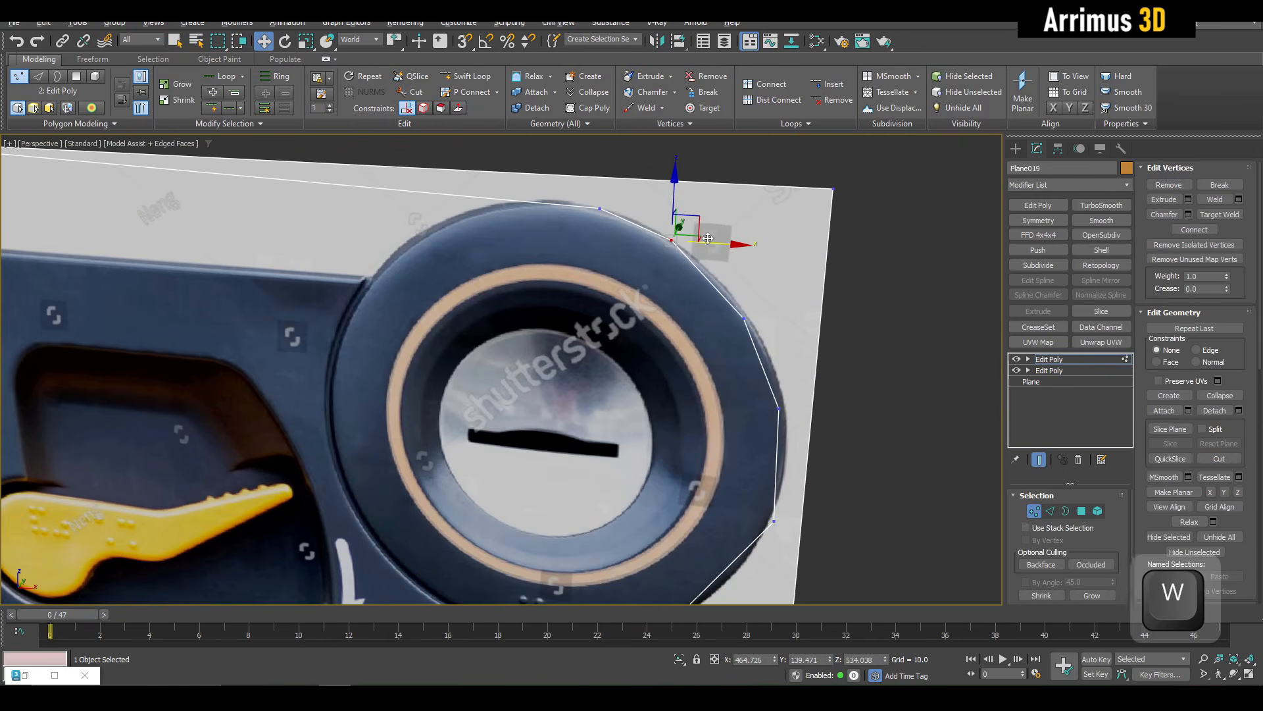
left_click_drag(688, 225, 648, 281)
right_click(648, 281)
Step: Leave the vertex level and add a UVW Map modifier with Planar mapping to the top of the plane's modifier stack
scroll(648, 281, "down", 2)
middle_click_drag(674, 313, 688, 307)
key("1")
key("q")
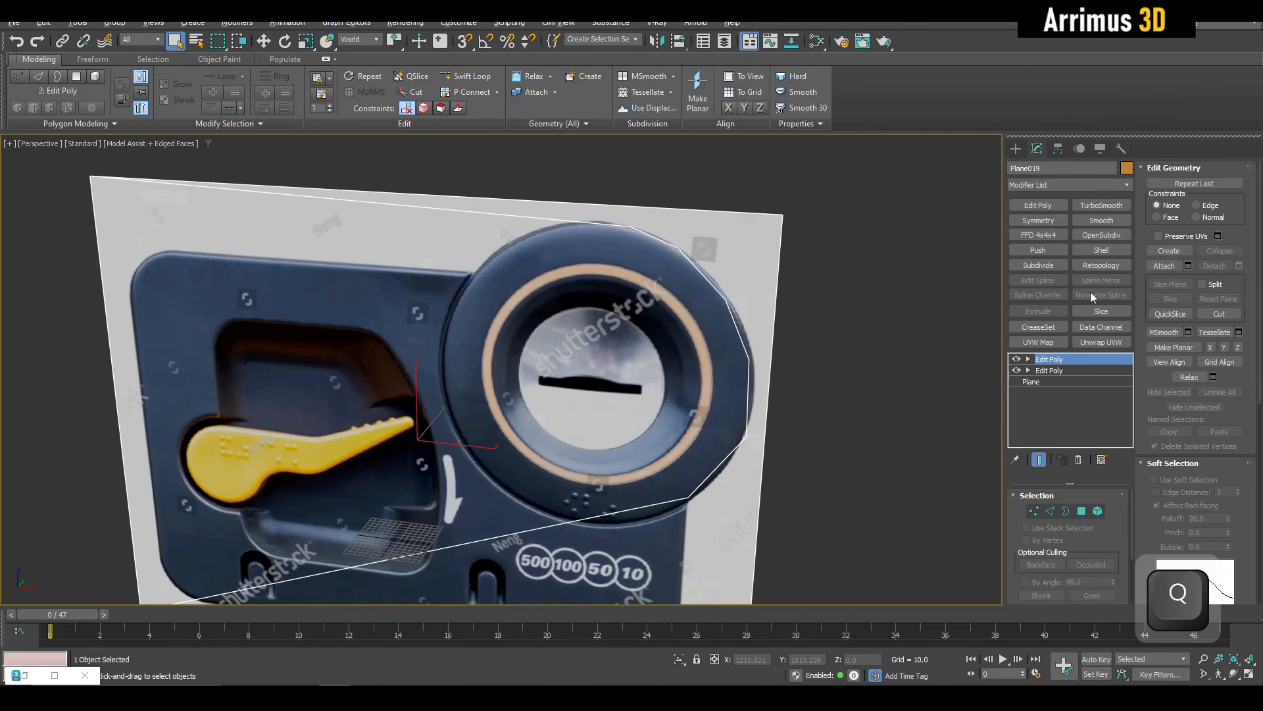
left_click(1052, 342)
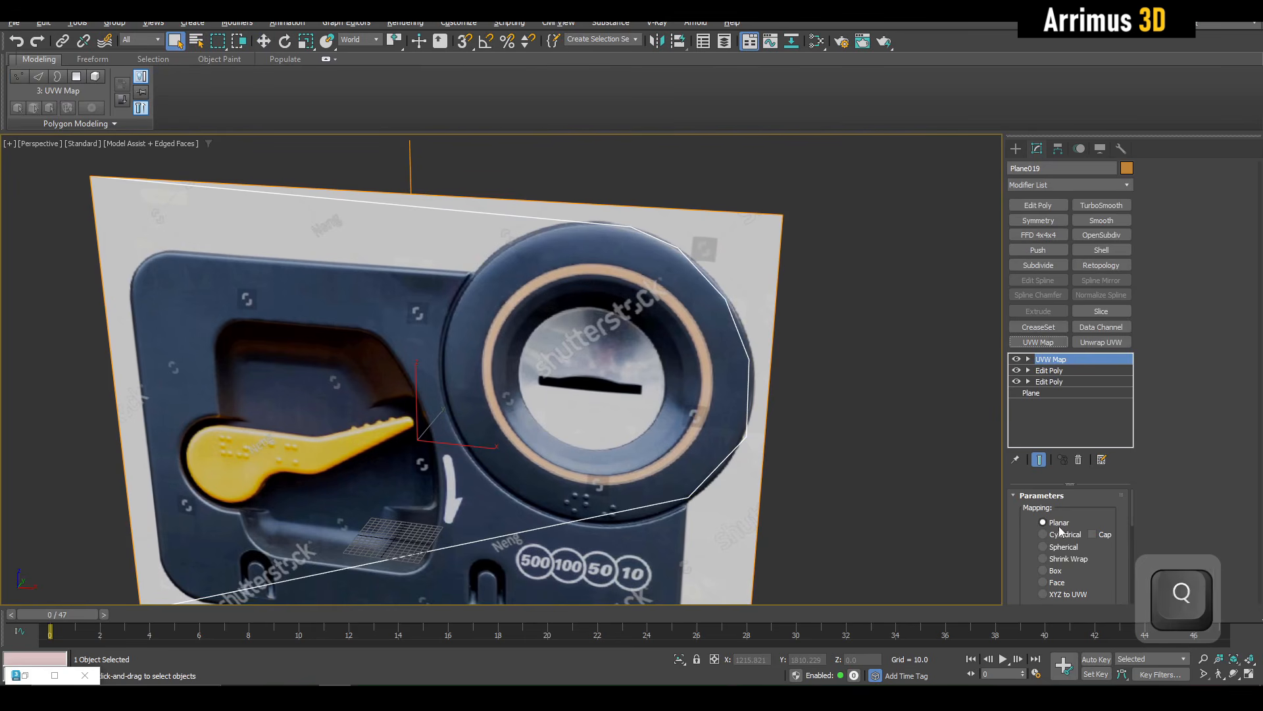
middle_click_drag(733, 416, 888, 414)
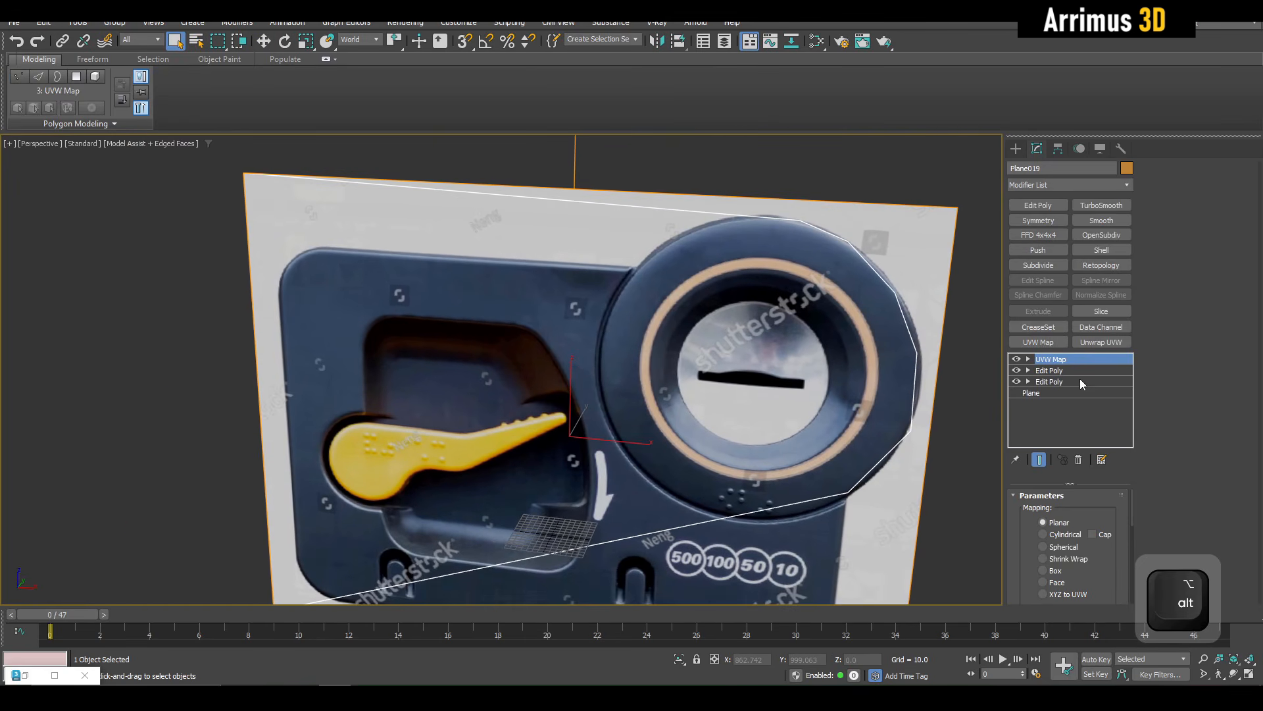
Step: Return to the second Edit Poly modifier below the UVW Map and enter its vertex level
left_click(1064, 370)
scroll(736, 223, "up", 3)
key("1")
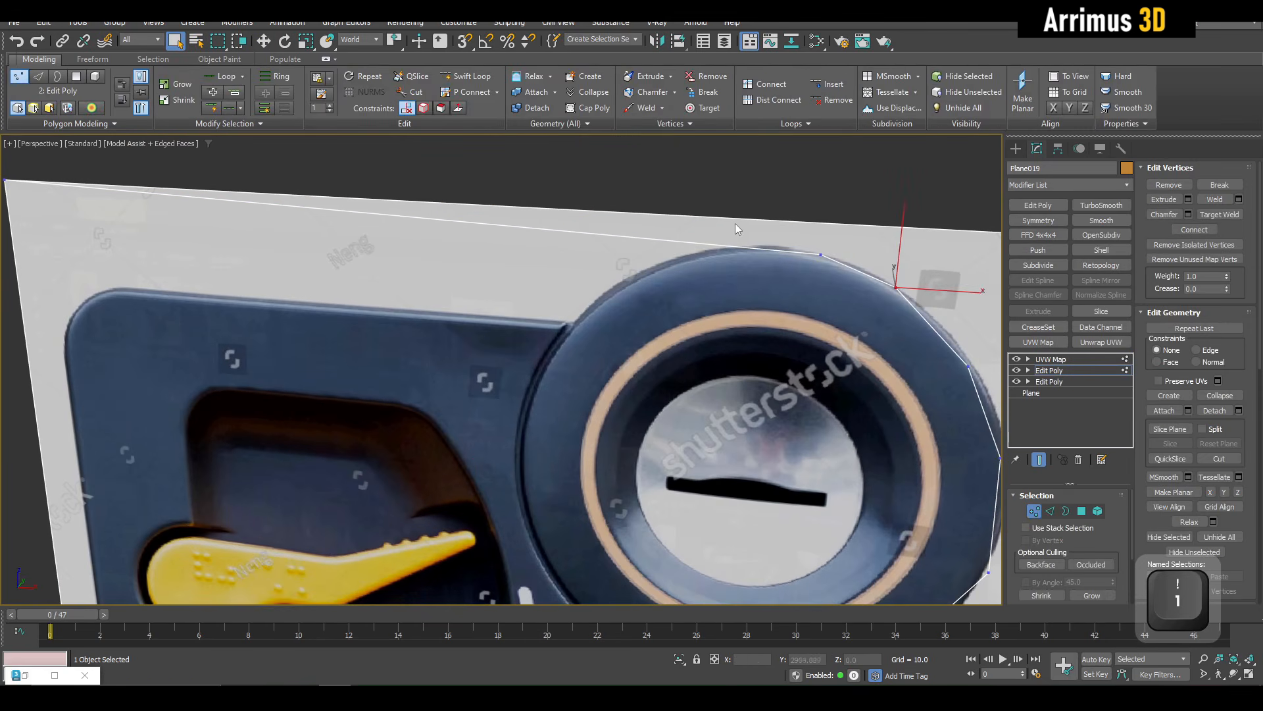
Step: Turn off the end result display and try moving the cut vertex near the dial's top
key("w")
middle_click_drag(856, 308, 738, 258)
key("space")
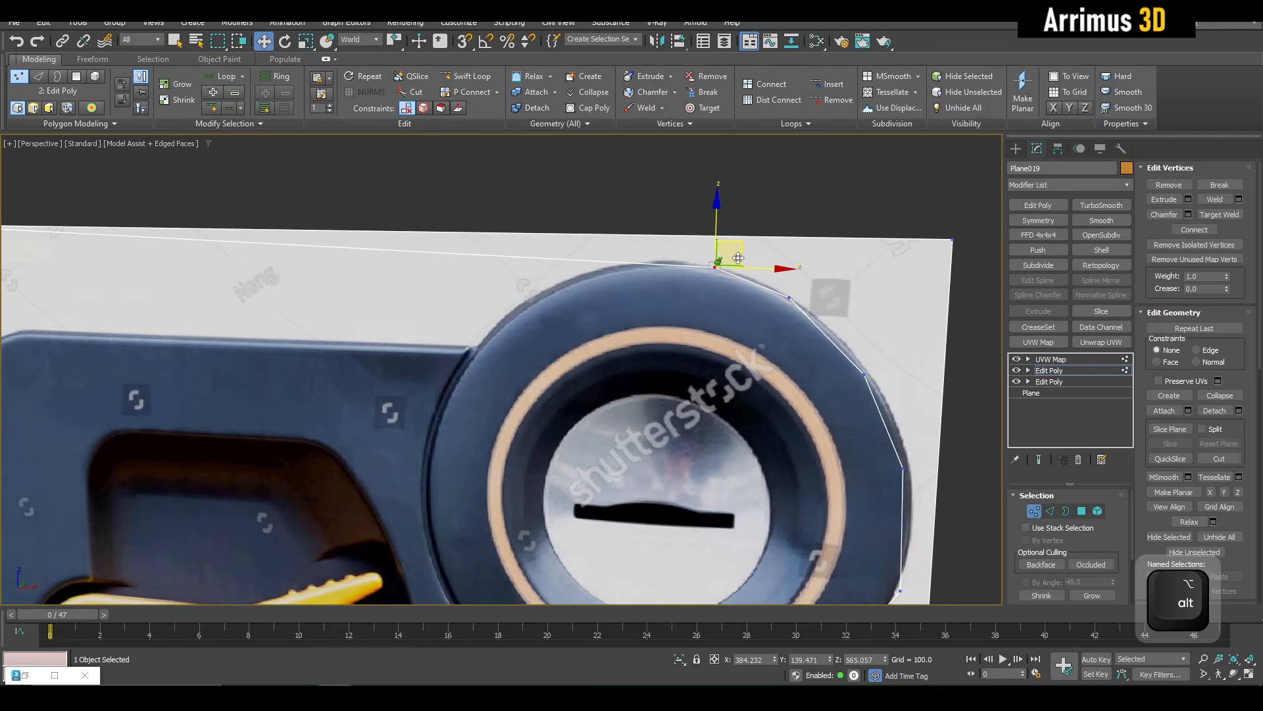
mouse_move(743, 253)
left_mouse_down()
mouse_move(682, 322)
mouse_move(747, 267)
left_mouse_up()
right_click(746, 267)
Step: Select the three upper vertices of the dial cut, turn the end result display back on, and try moving them
left_click_drag(658, 230, 939, 458)
middle_click_drag(810, 291, 720, 248, "alt")
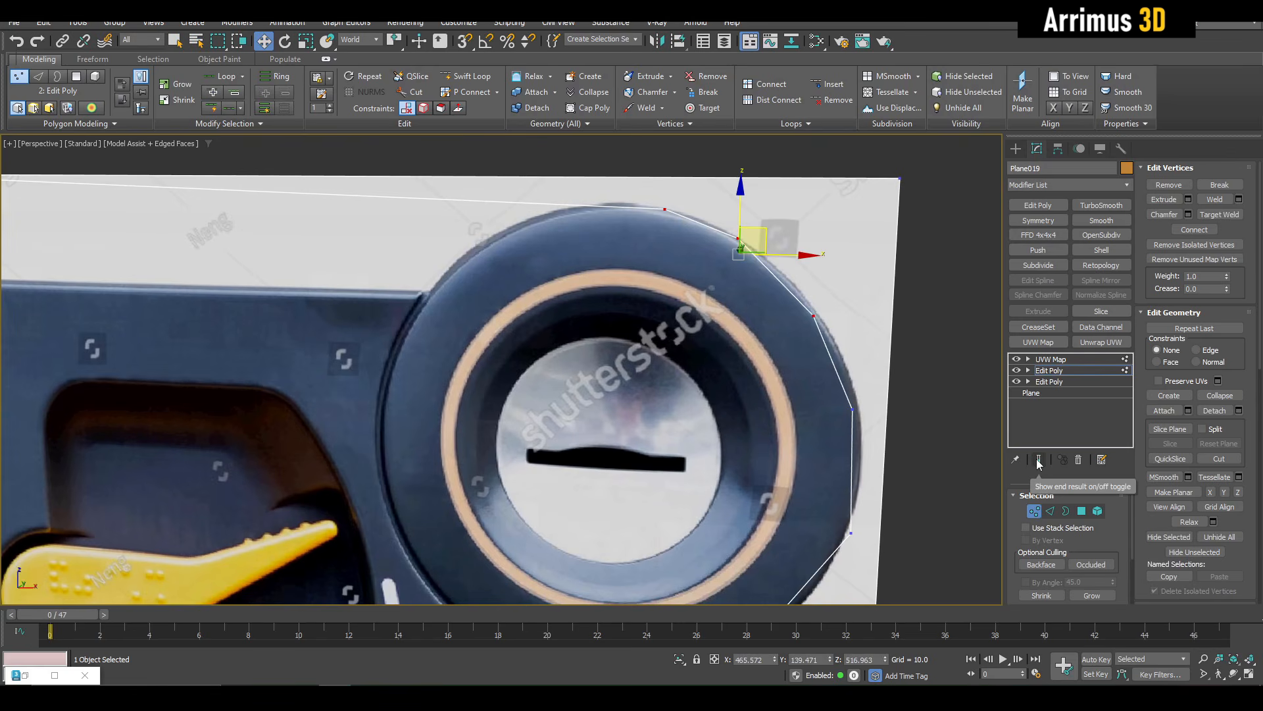
key("space")
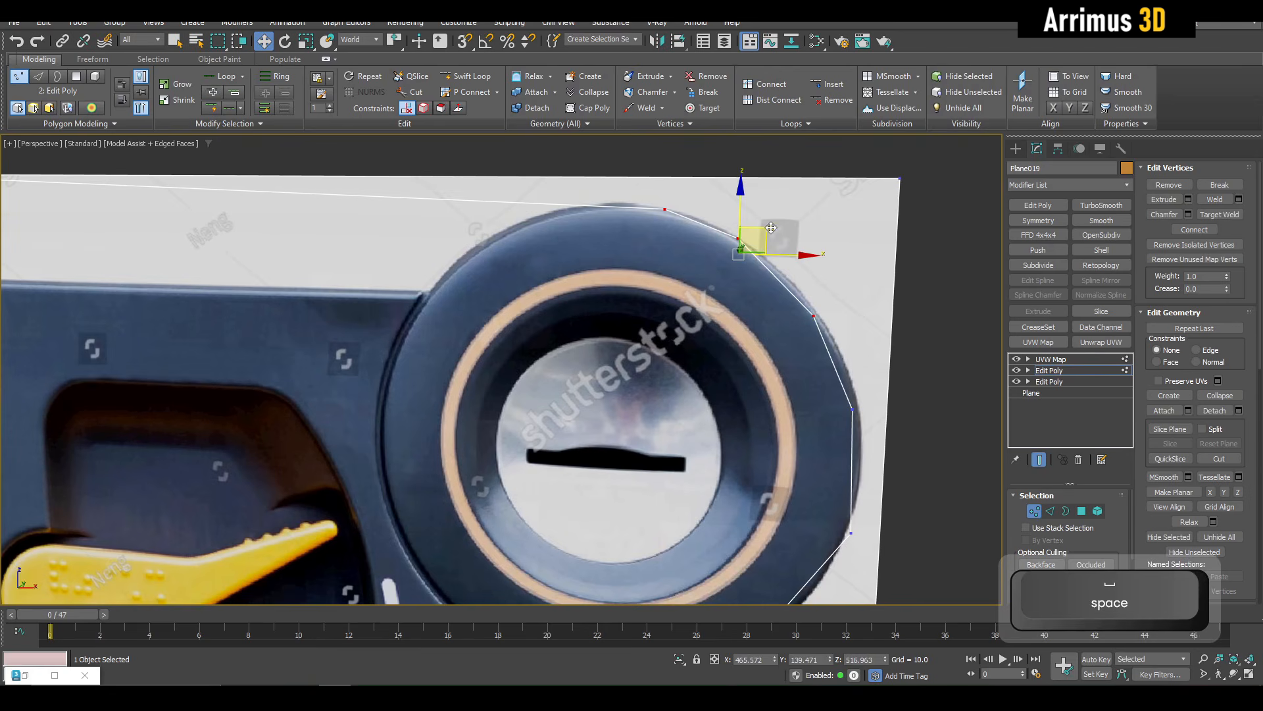
left_click_drag(710, 262, 532, 299)
right_click(532, 299)
Step: Switch the end result display off and on again while testing a move of the three selected vertices, and clear the selection
middle_click_drag(535, 309, 550, 341, "alt")
scroll(551, 341, "down", 3)
key("q")
middle_click_drag(777, 403, 737, 342, "alt")
key("space")
key("w")
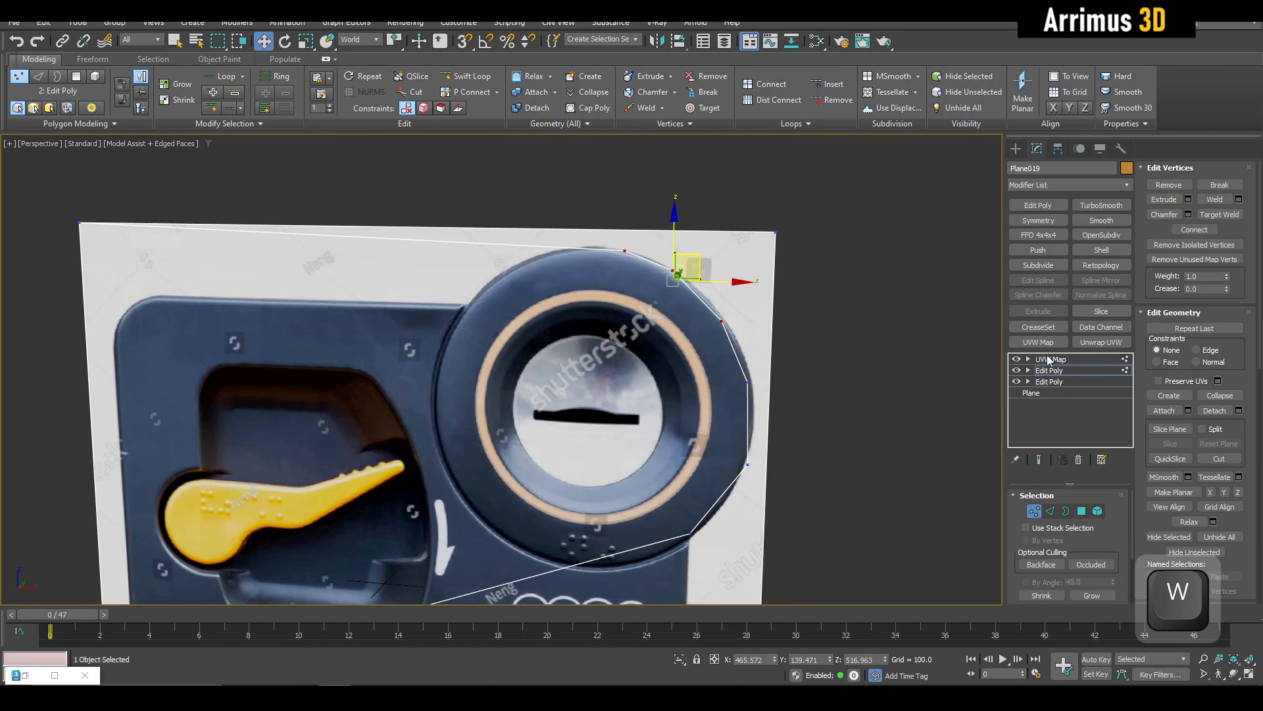
left_click(1039, 459)
scroll(724, 290, "up", 3)
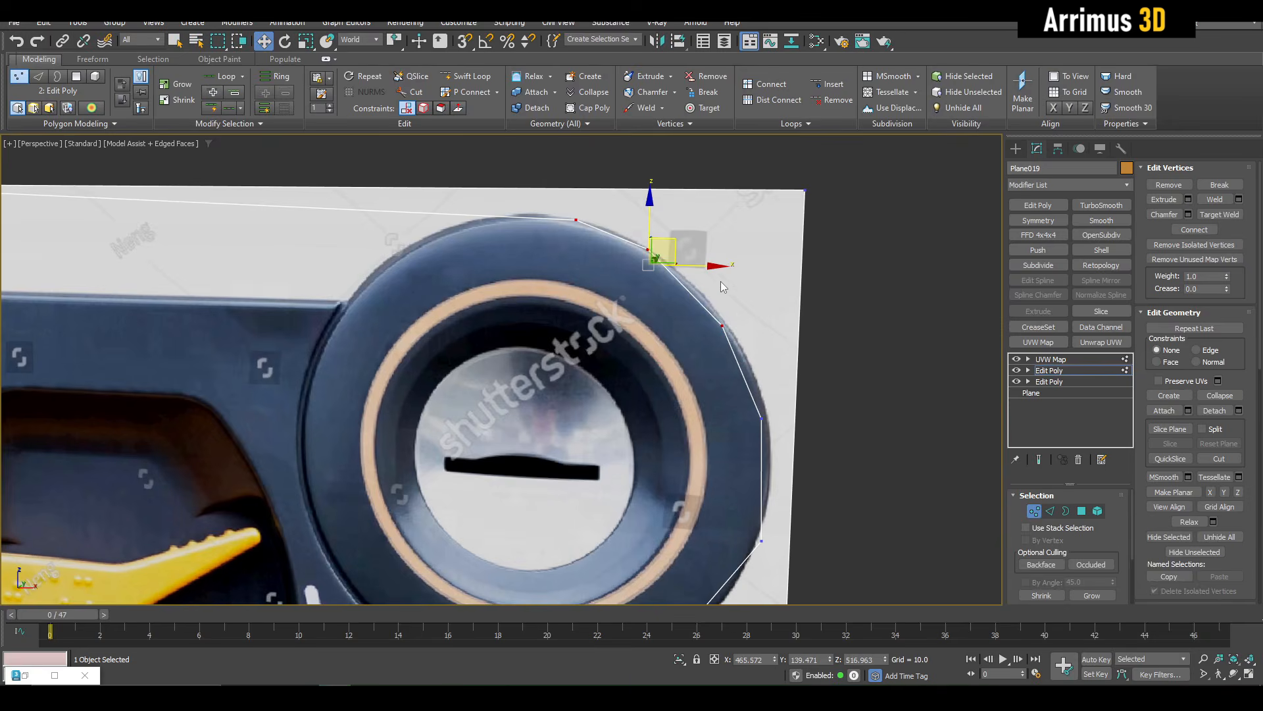
key("space")
mouse_move(665, 248)
left_mouse_down()
mouse_move(507, 263)
mouse_move(283, 343)
mouse_move(363, 215)
mouse_move(483, 251)
mouse_move(646, 108)
mouse_move(635, 263)
mouse_move(662, 254)
left_mouse_up()
middle_click_drag(643, 266, 593, 288)
scroll(593, 287, "down", 3)
middle_click_drag(781, 329, 792, 319)
key("q")
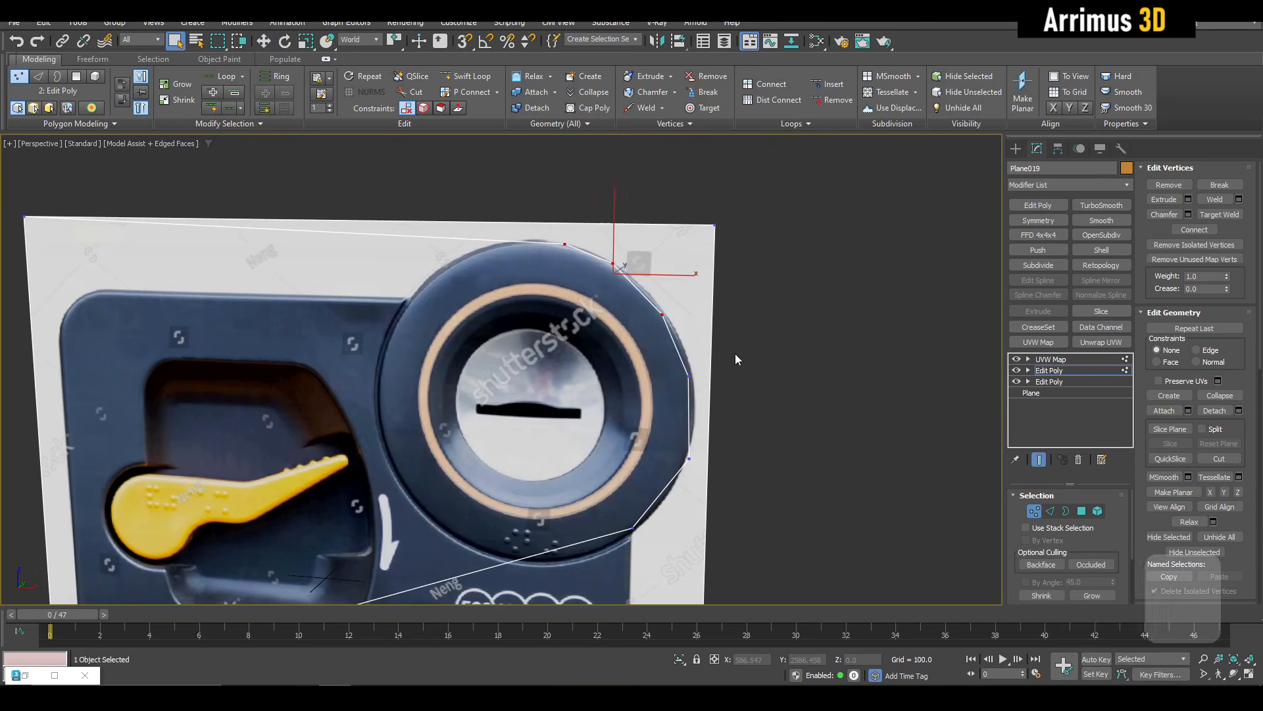
left_click(736, 353)
Step: Select the large polygon containing the dial and try moving it to test the planar mapping
middle_click_drag(628, 360, 634, 357)
scroll(633, 357, "up", 3)
scroll(681, 345, "down", 8)
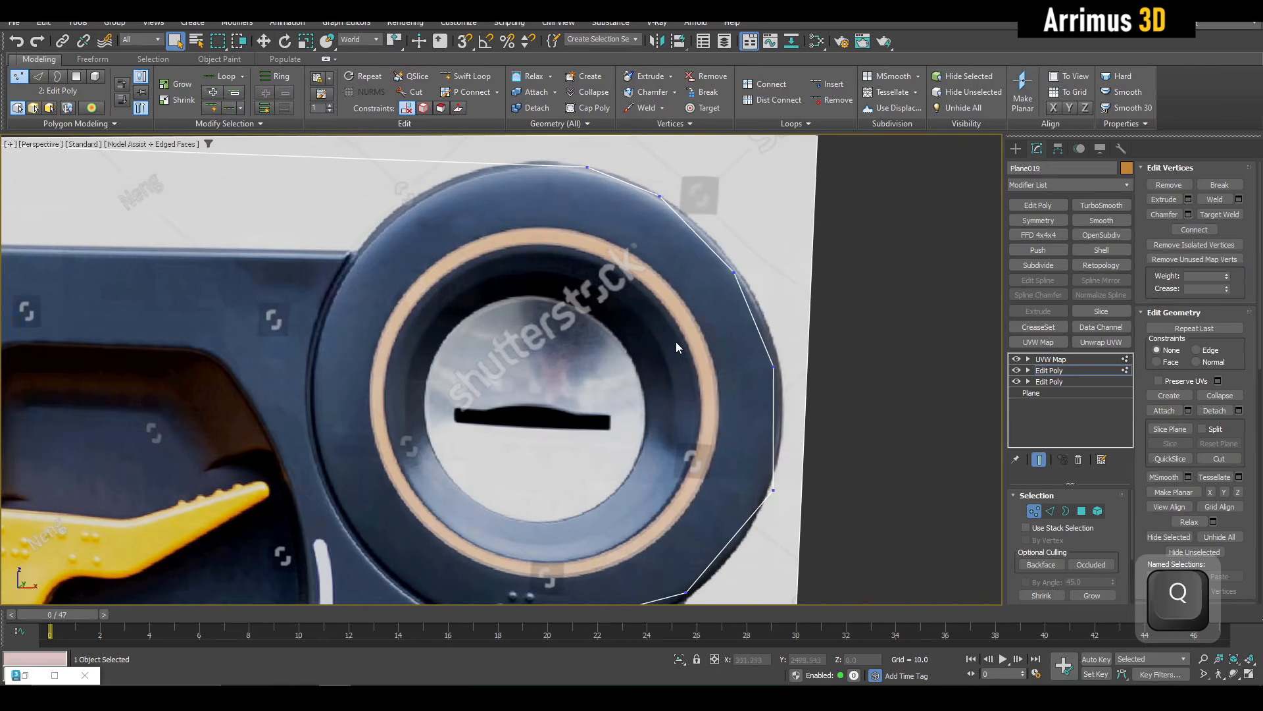
key("4")
key("w")
middle_click_drag(644, 360, 658, 349)
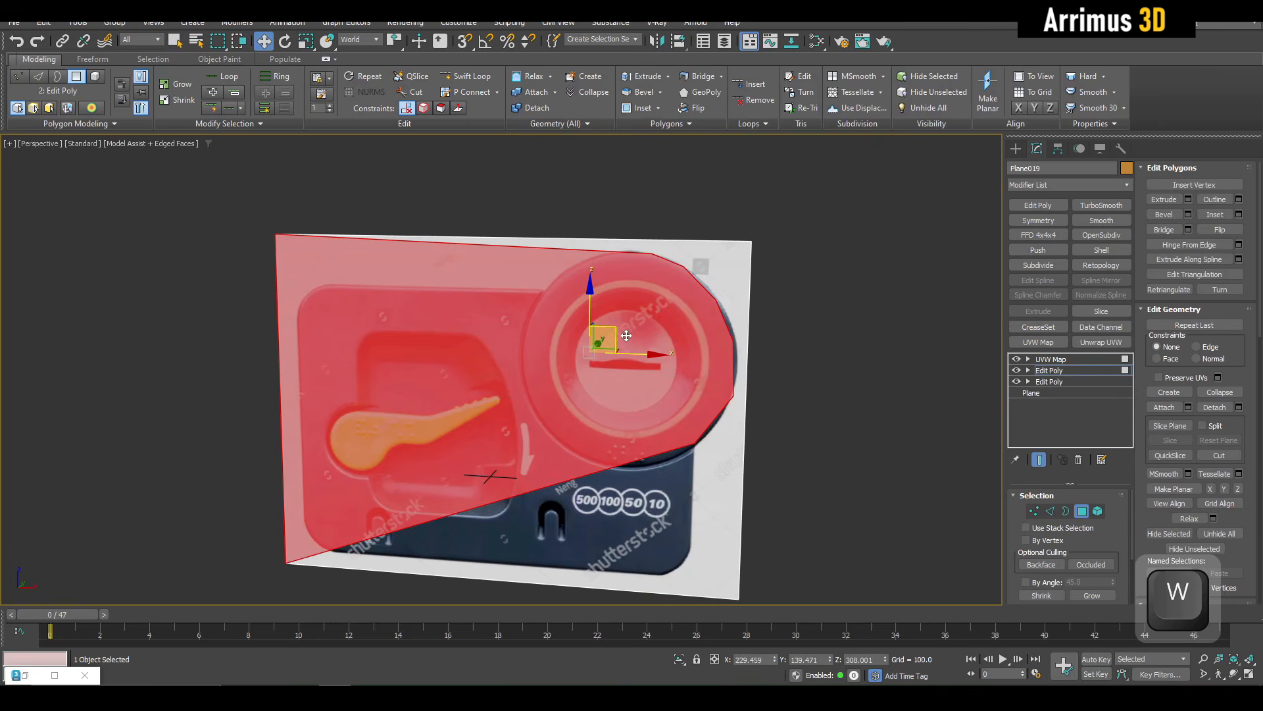
left_click_drag(610, 331, 539, 376)
right_click(540, 376)
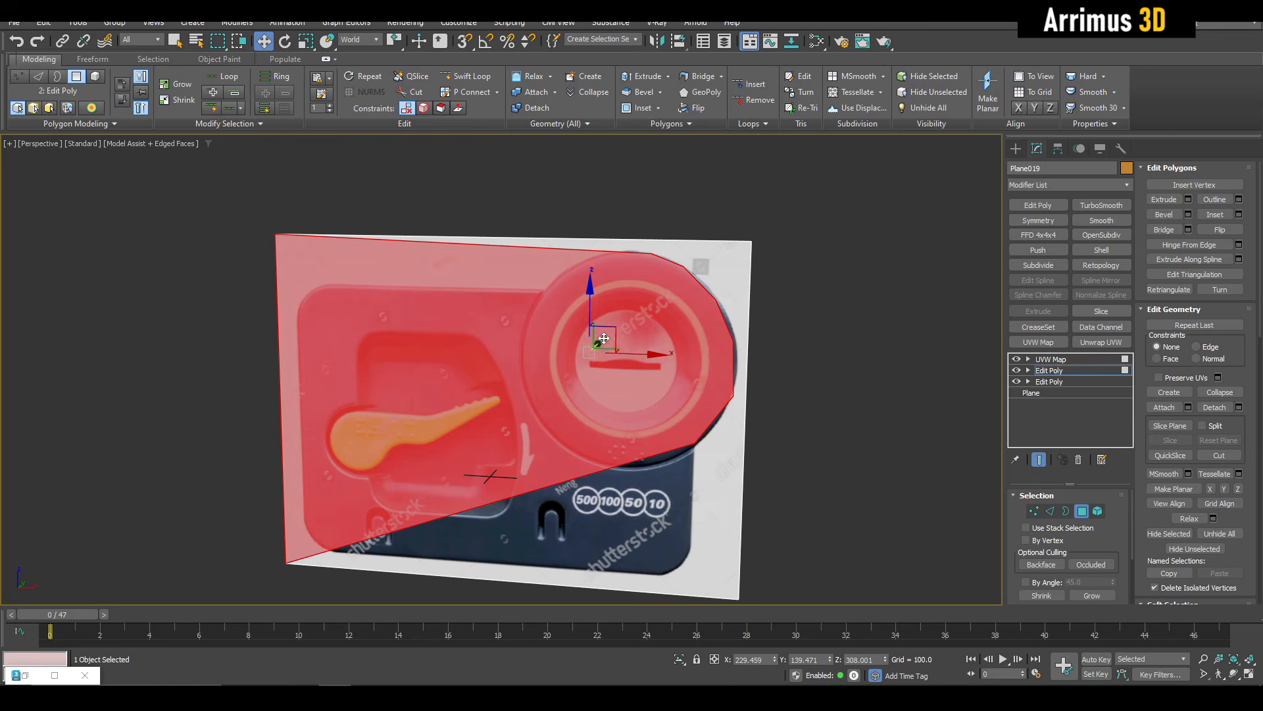
left_click_drag(609, 332, 621, 423)
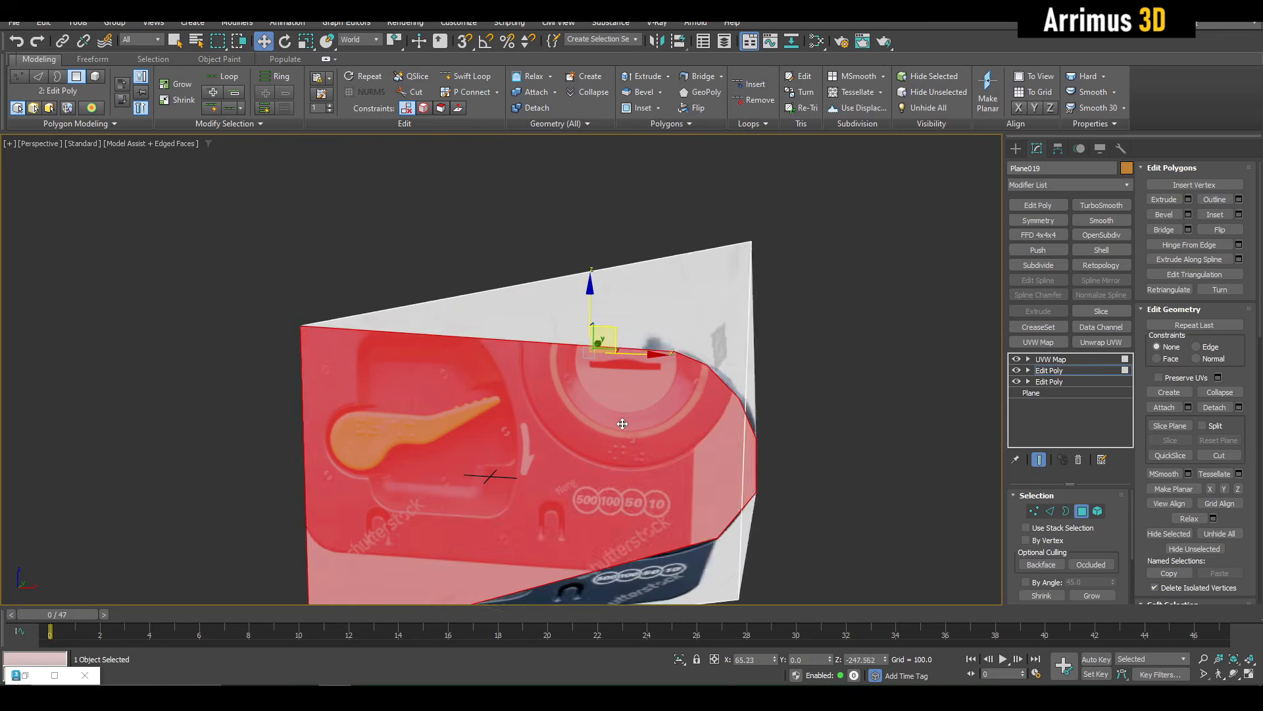
right_click(619, 421)
Step: Leave the polygon level and insert a Smooth and another Edit Poly modifier between the second Edit Poly and the UVW Map
key("4")
key("q")
scroll(614, 421, "up", 3)
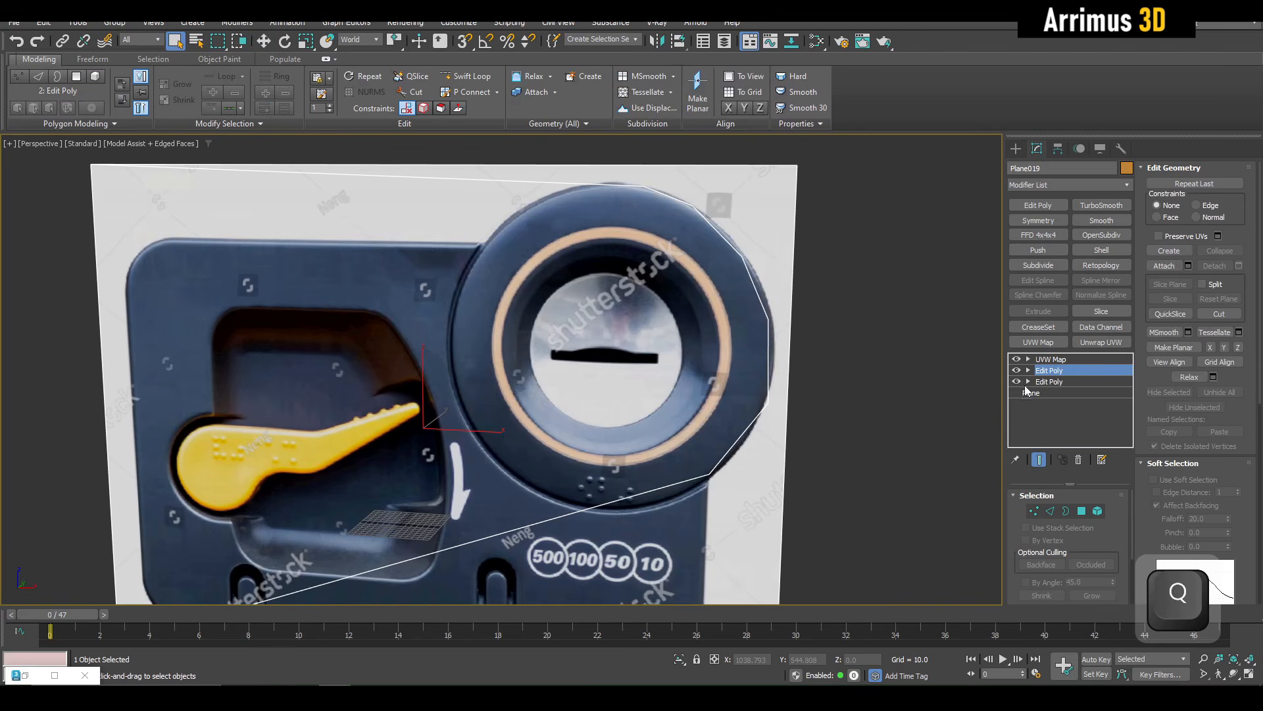
left_click(1102, 220)
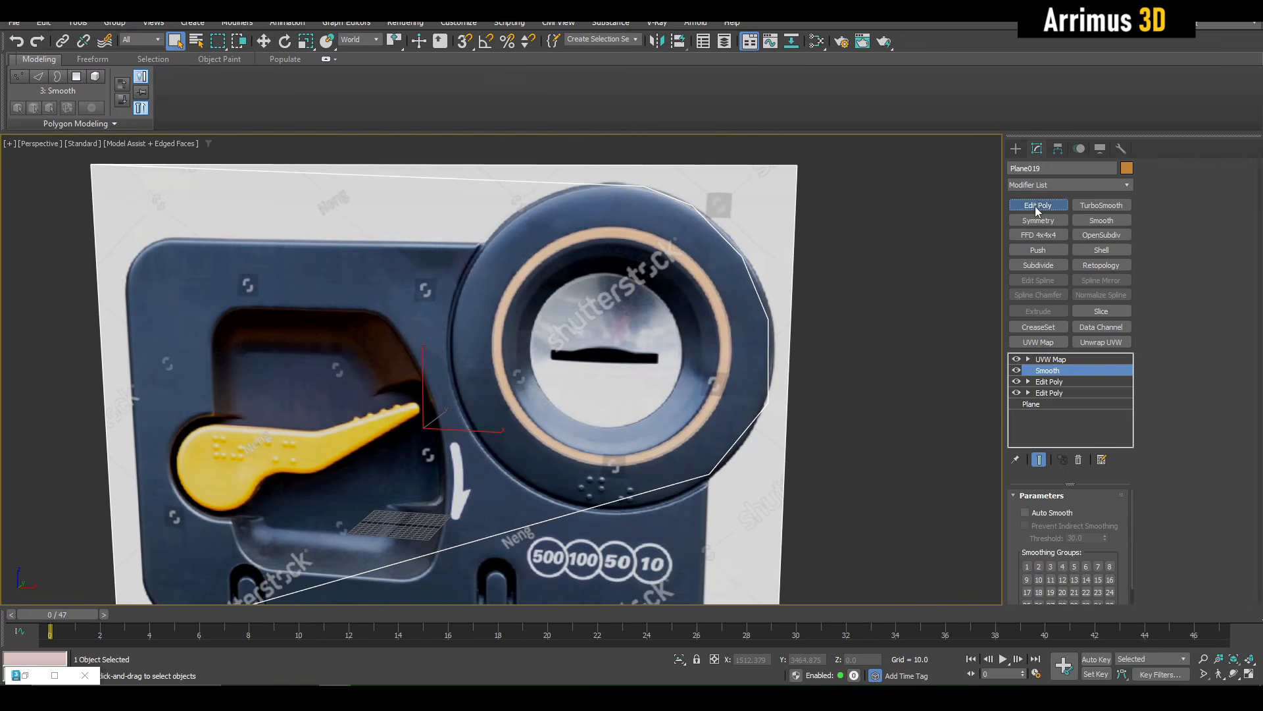
left_click(1036, 206)
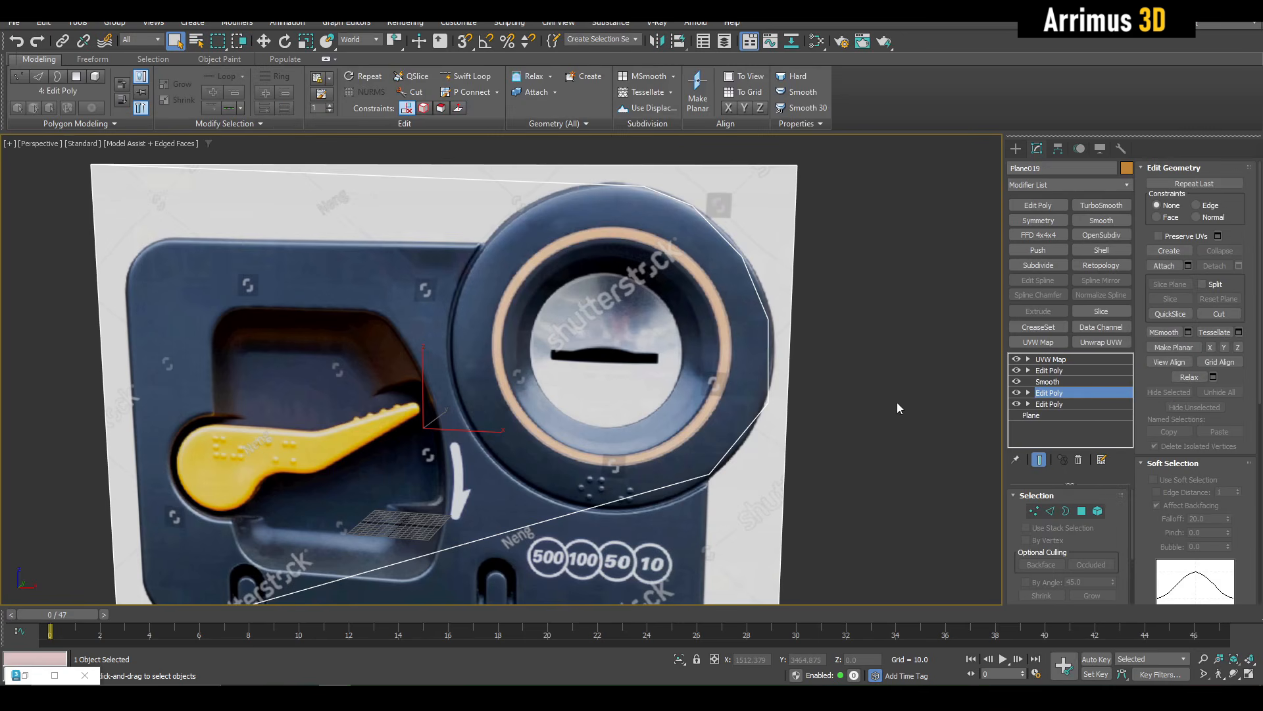
Step: Enter the second Edit Poly's polygon level and compare the plane with the end result display off and on
scroll(454, 277, "down", 6)
key("4")
key("w")
key("space")
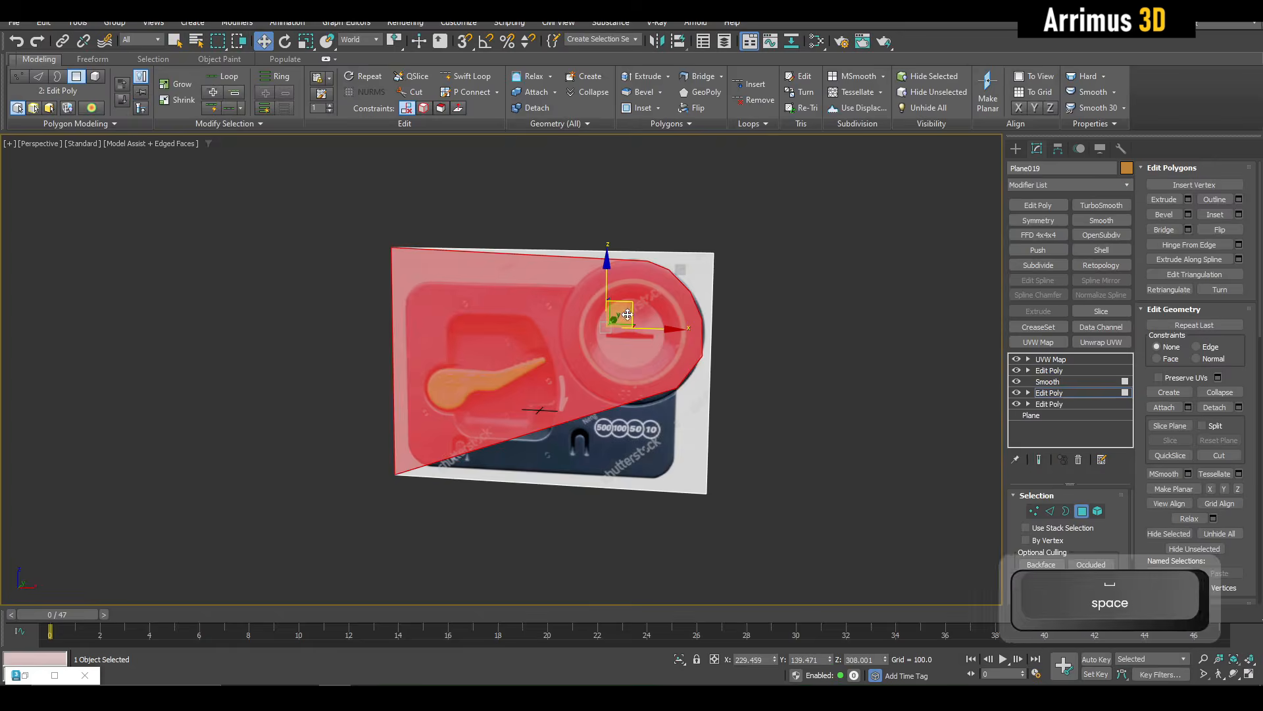
scroll(627, 315, "up", 5)
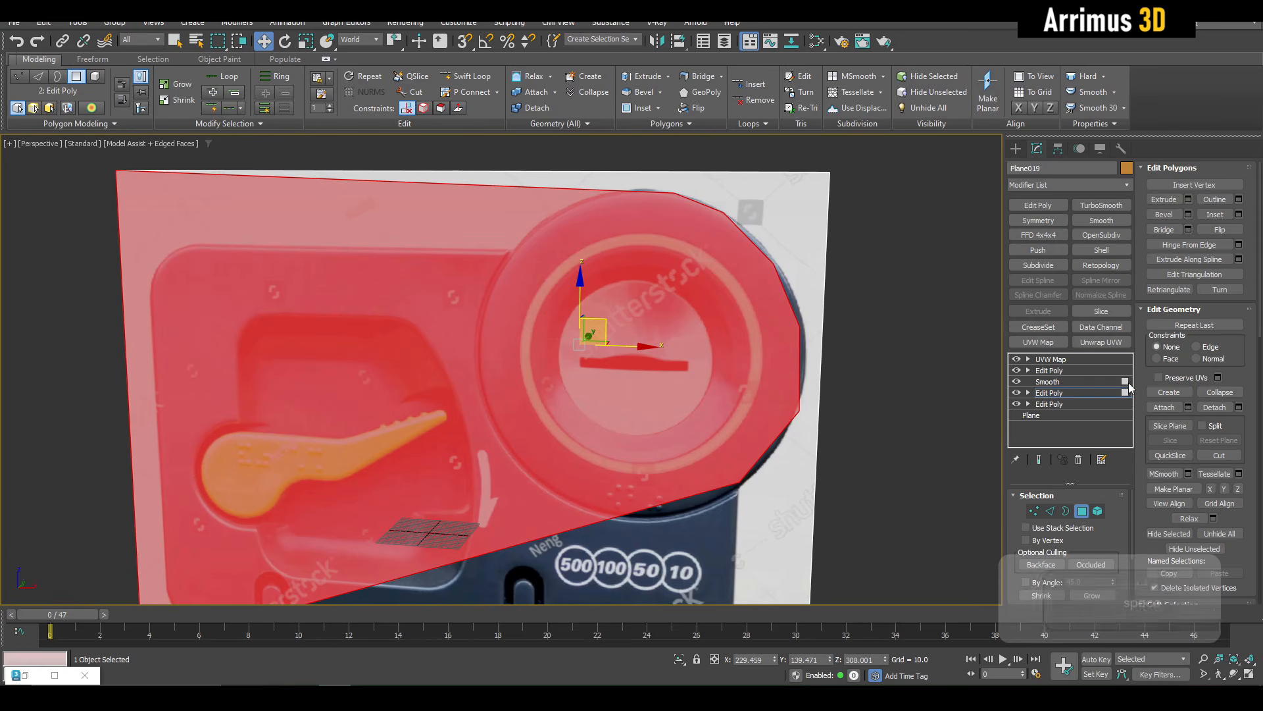
left_click(1039, 460)
key("space")
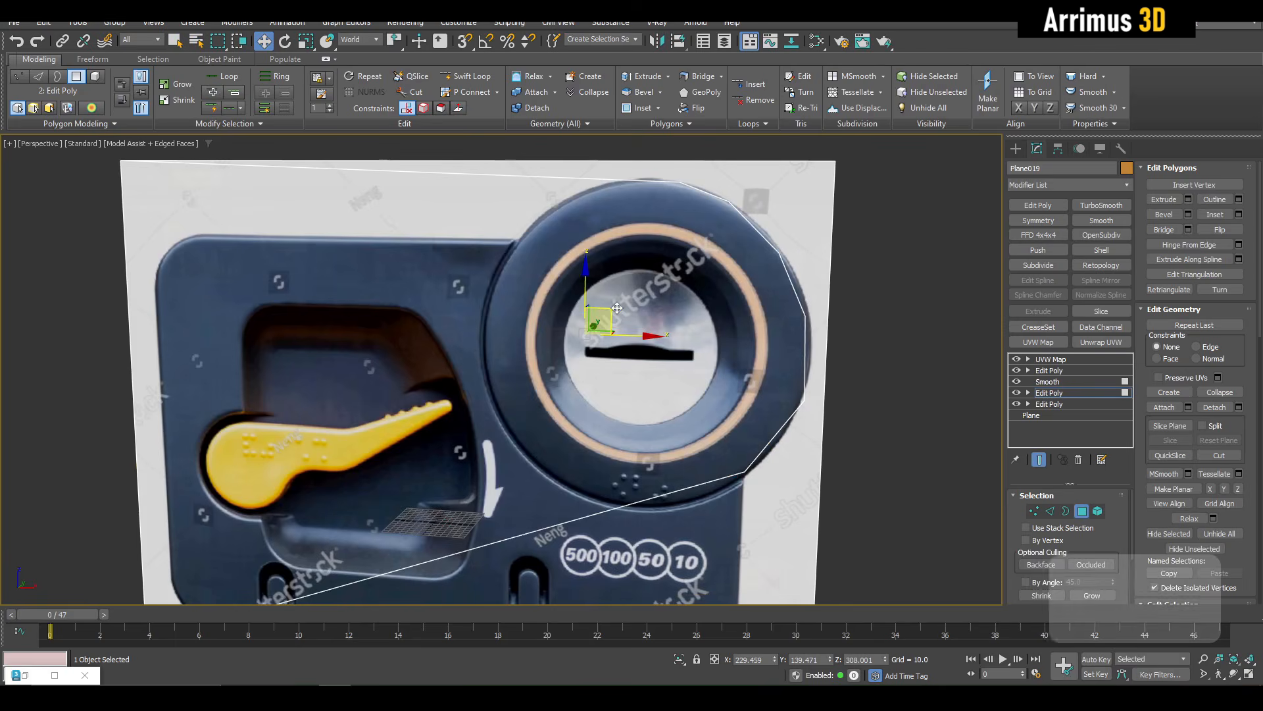
Step: Move the lowest cut vertex of the dial onto the corner where the dial meets the panel's right edge
middle_click_drag(500, 241, 816, 446, "alt")
key("1")
key("q")
scroll(772, 417, "up", 4)
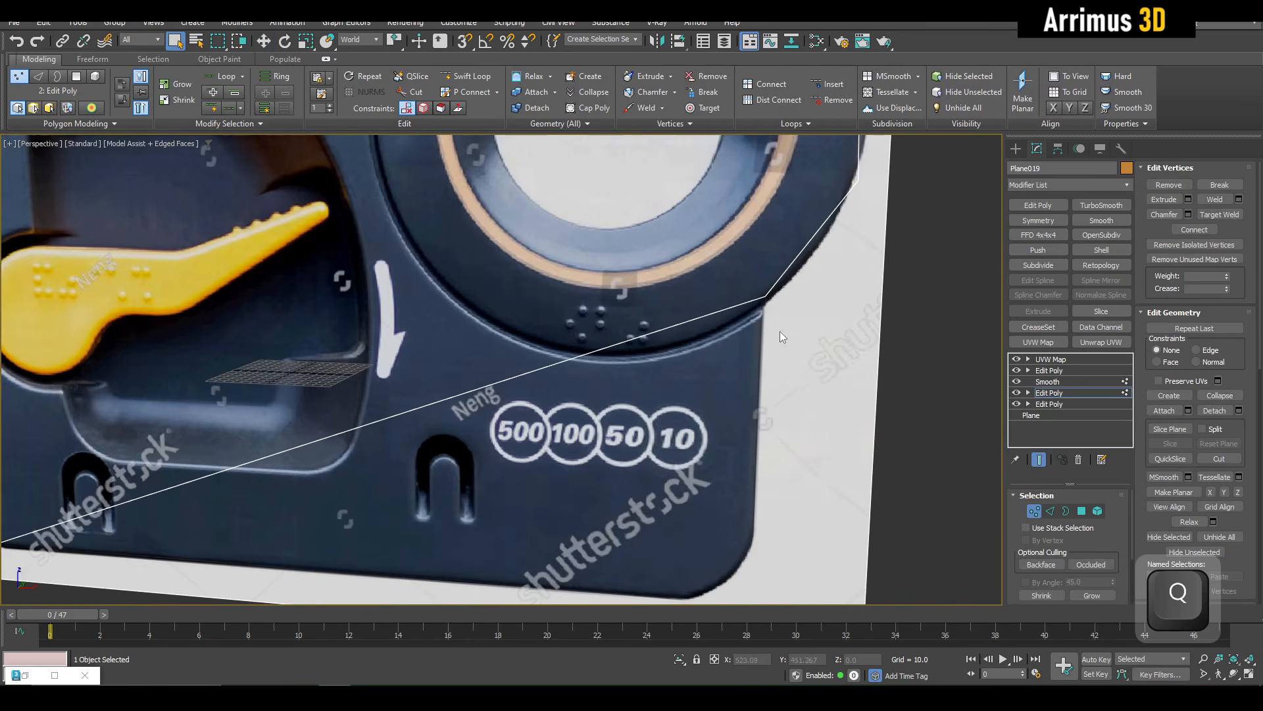
key("alt+c")
middle_click_drag(762, 438, 806, 362)
left_click(810, 217)
key("w")
middle_click_drag(830, 223, 834, 292)
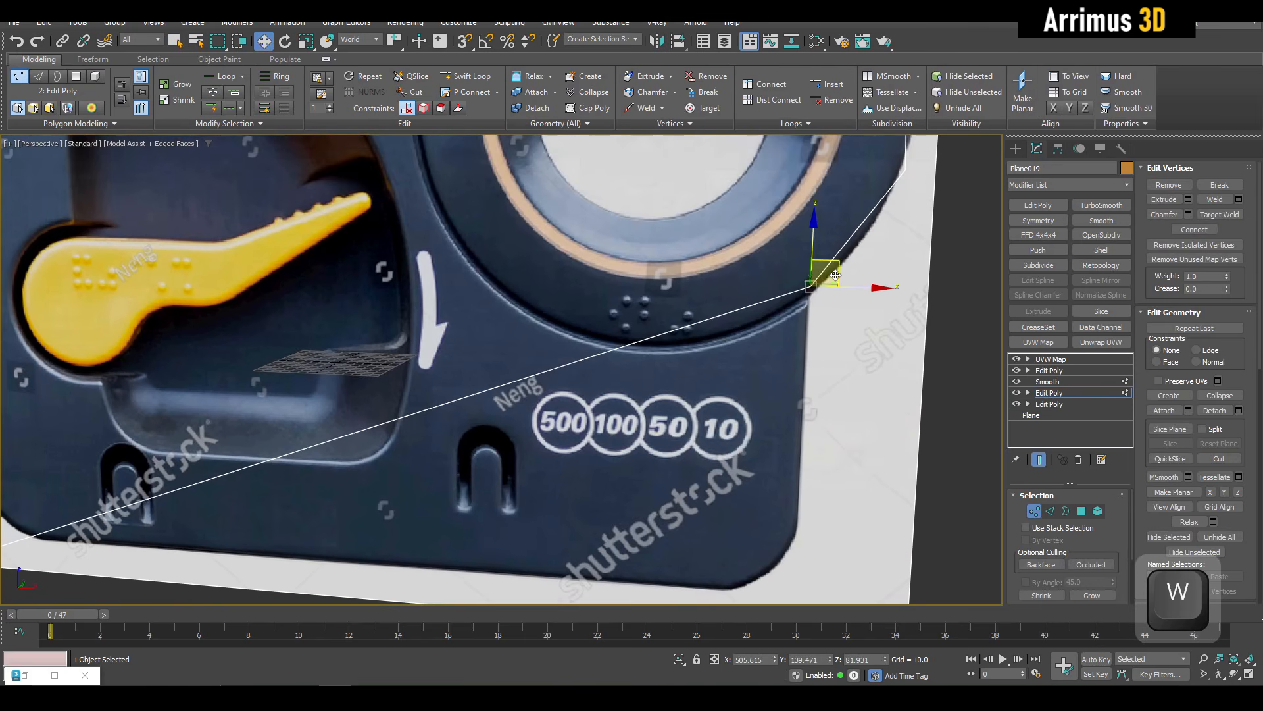
left_click_drag(834, 262, 832, 273)
left_click(835, 365)
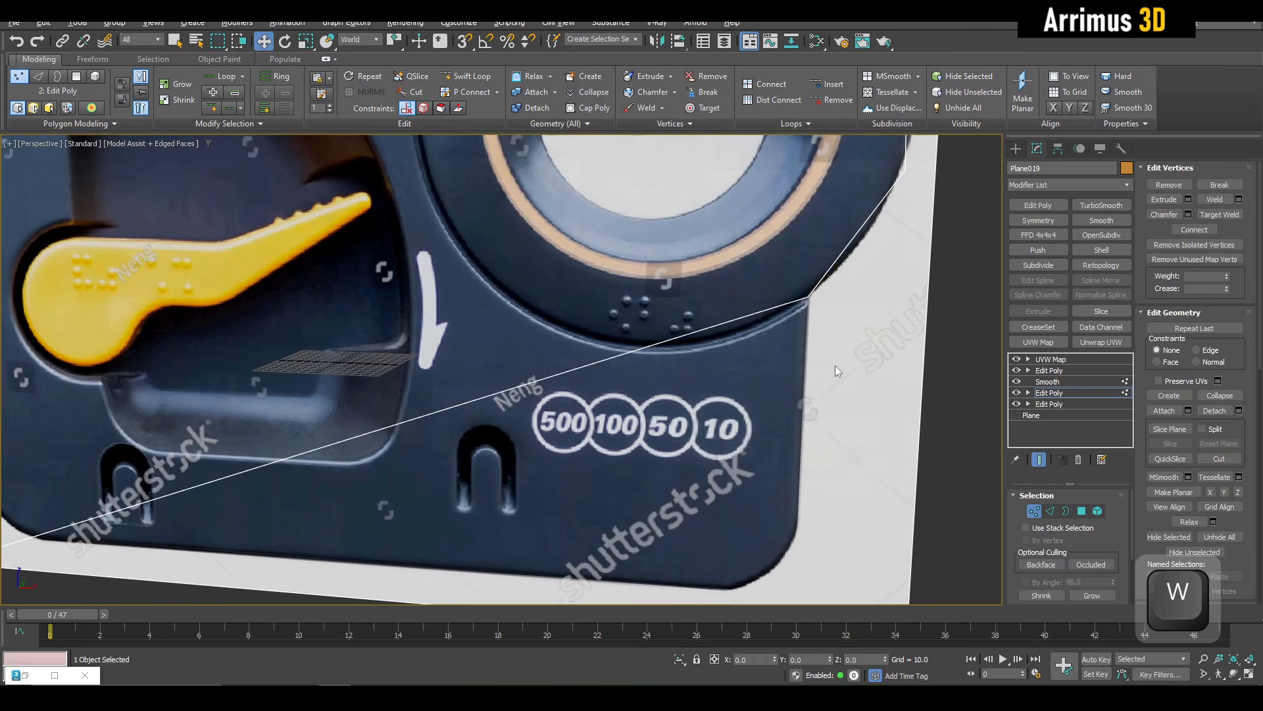
Step: Continue the cut from the dial junction down the panel's right edge and around its rounded bottom-right corner
key("alt+c")
middle_click_drag(796, 447, 798, 290)
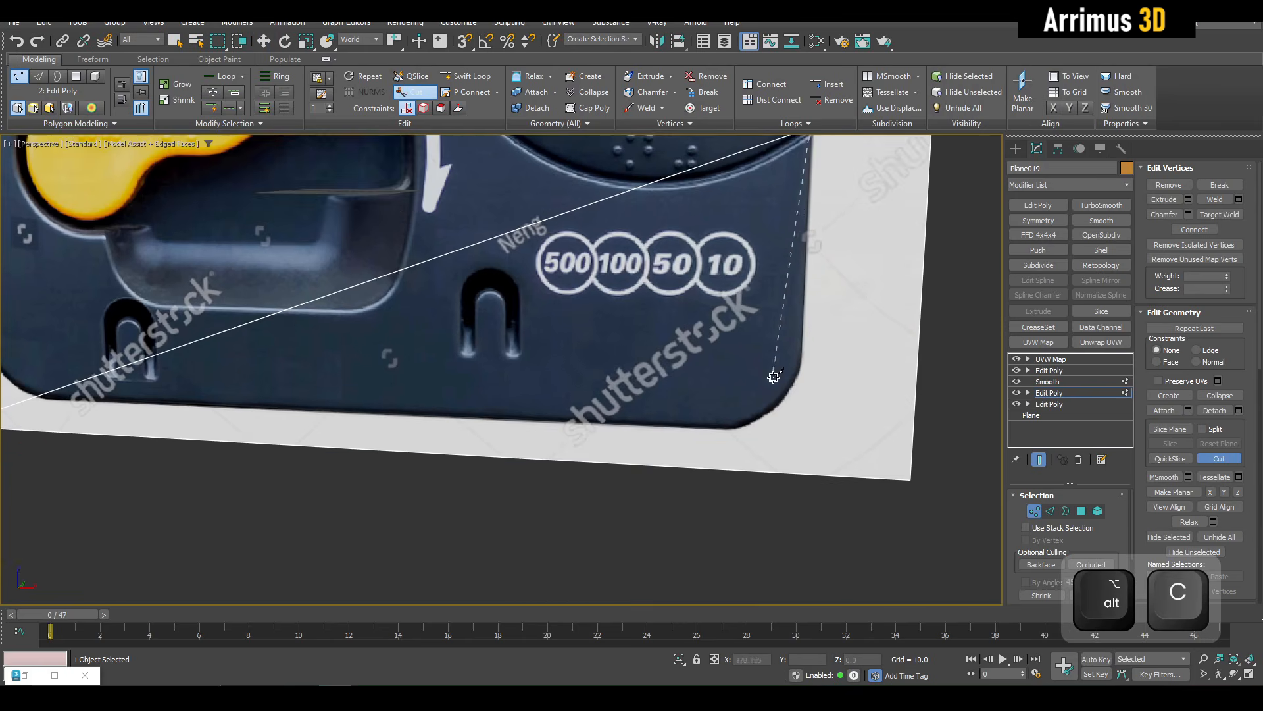
scroll(775, 375, "up", 3)
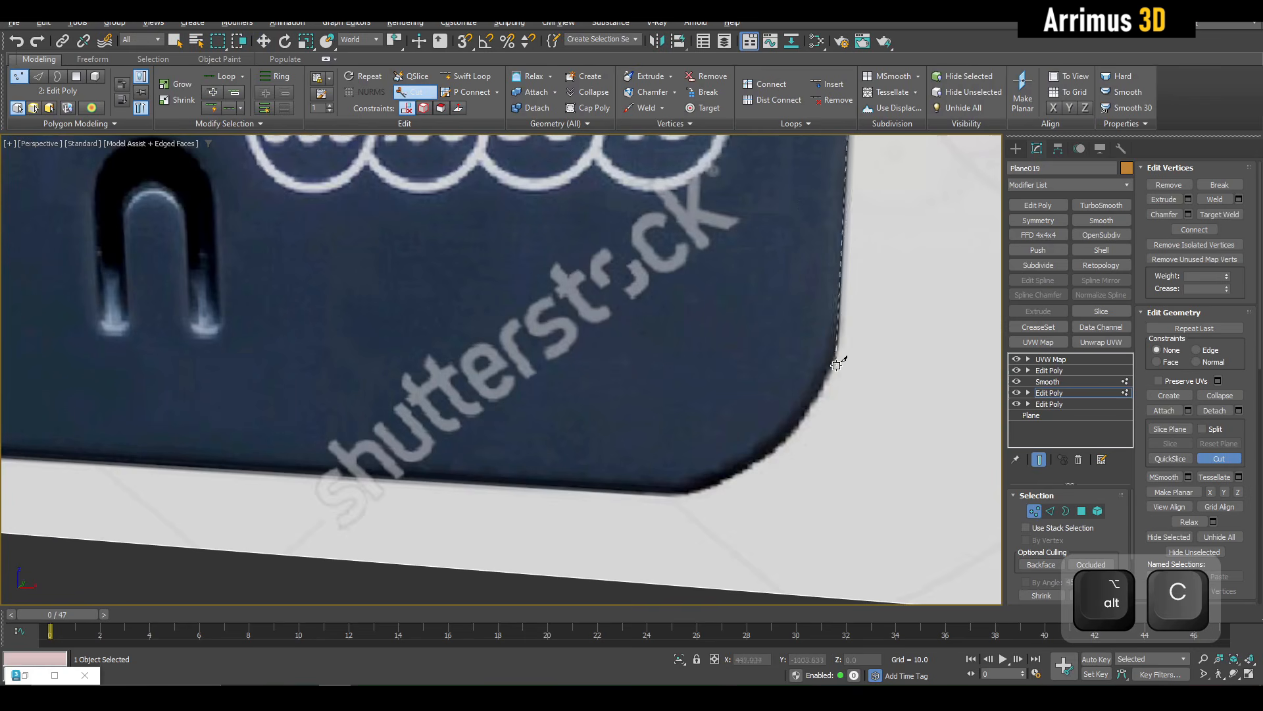
left_click(783, 444)
left_click(692, 485)
right_click(751, 416)
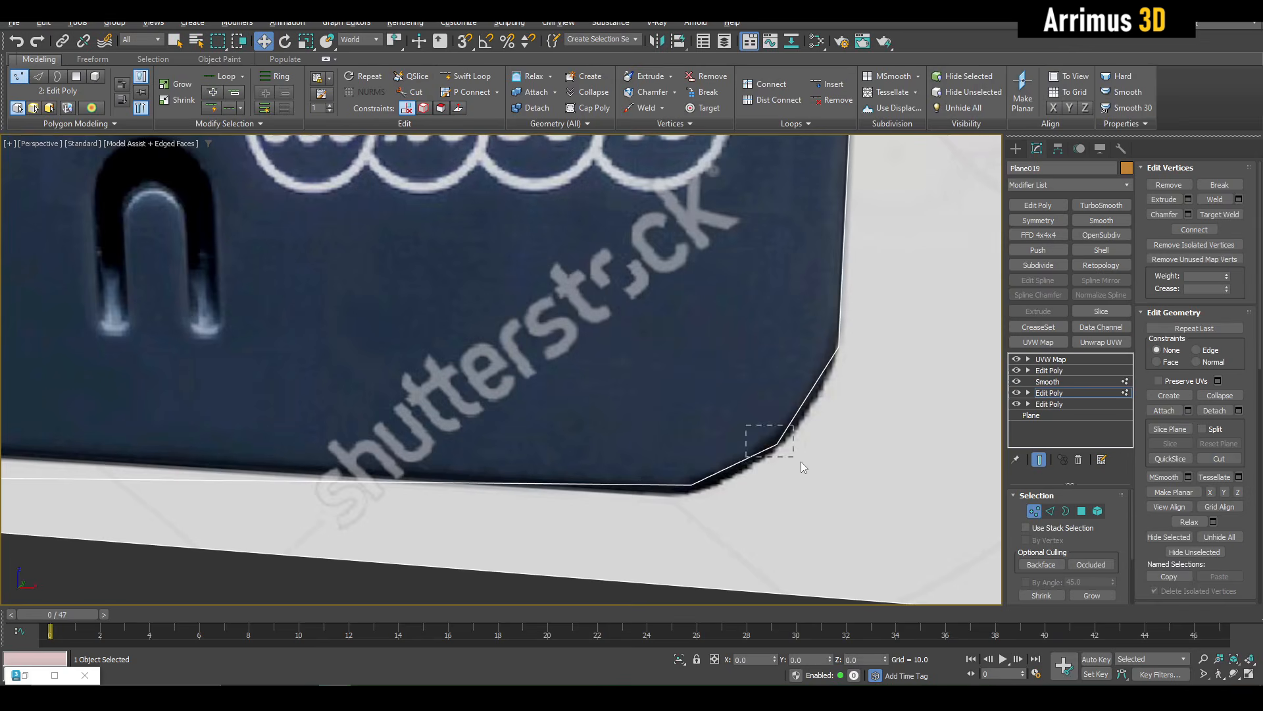
Step: Move the middle cut vertex of the panel's bottom-right rounded corner onto the pictured outline
left_click_drag(800, 461, 800, 460)
scroll(800, 461, "up", 2)
key("w")
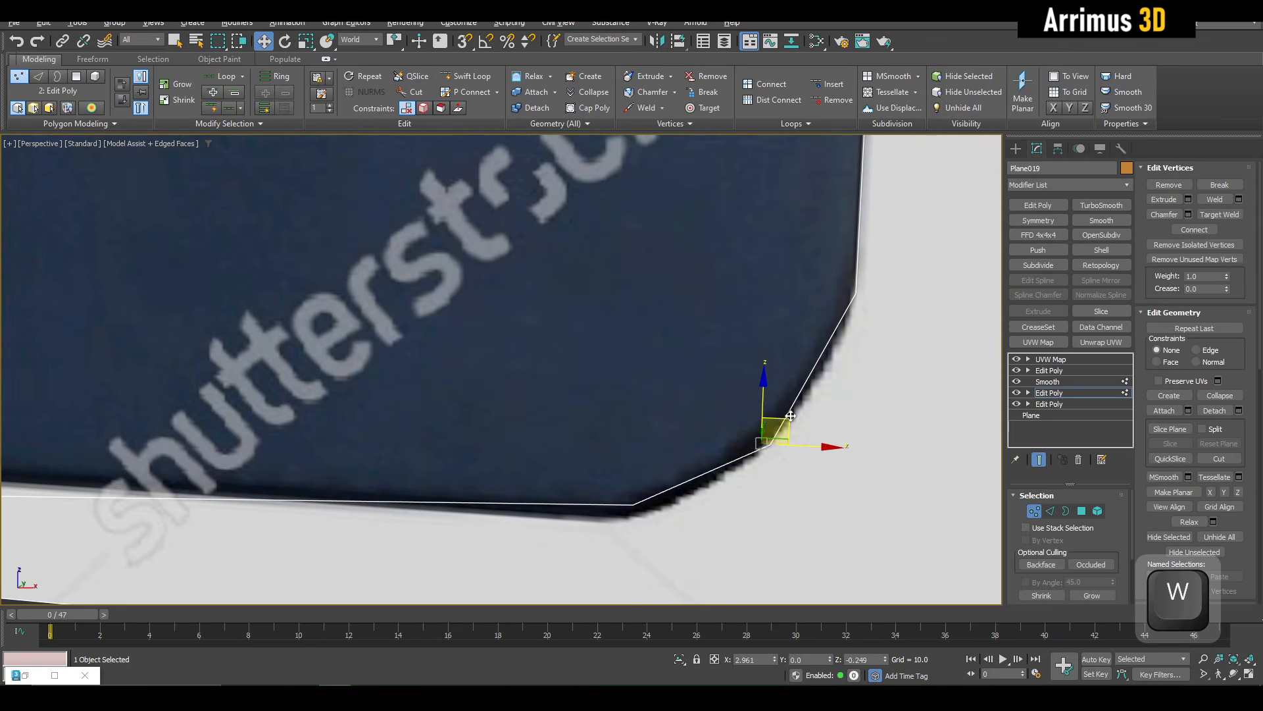
scroll(680, 391, "down", 3)
key("q")
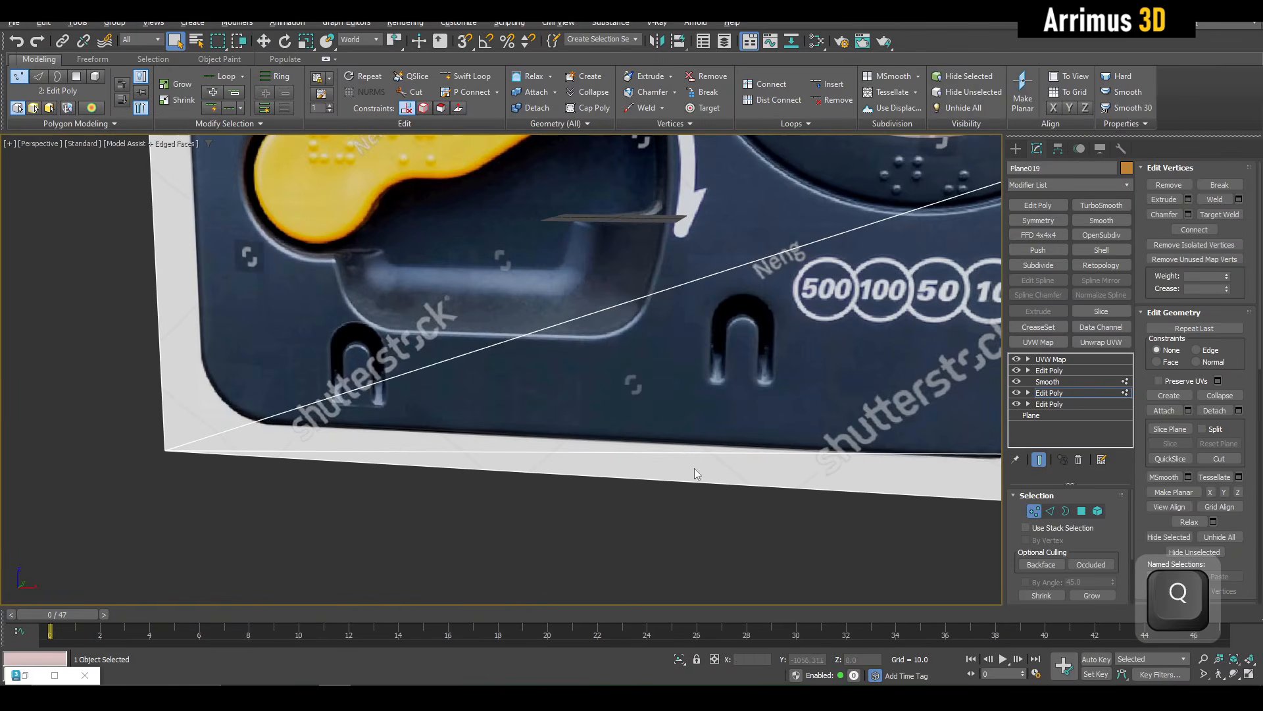
Step: Cut along the panel's bottom edge, around its bottom-left rounded corner and up the left edge
middle_click_drag(693, 468, 838, 439, "alt")
key("alt+c")
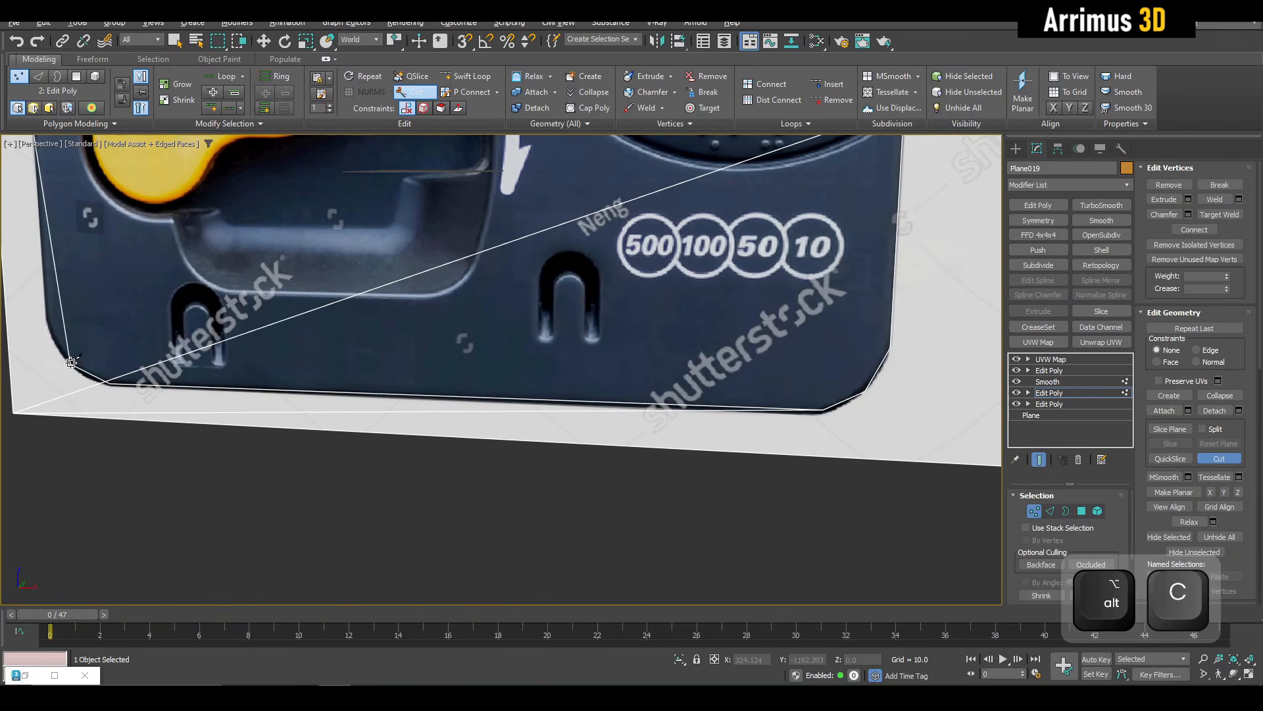
left_click(51, 327)
middle_click_drag(191, 185, 325, 349)
middle_click_drag(230, 261, 225, 486)
scroll(290, 397, "down", 3)
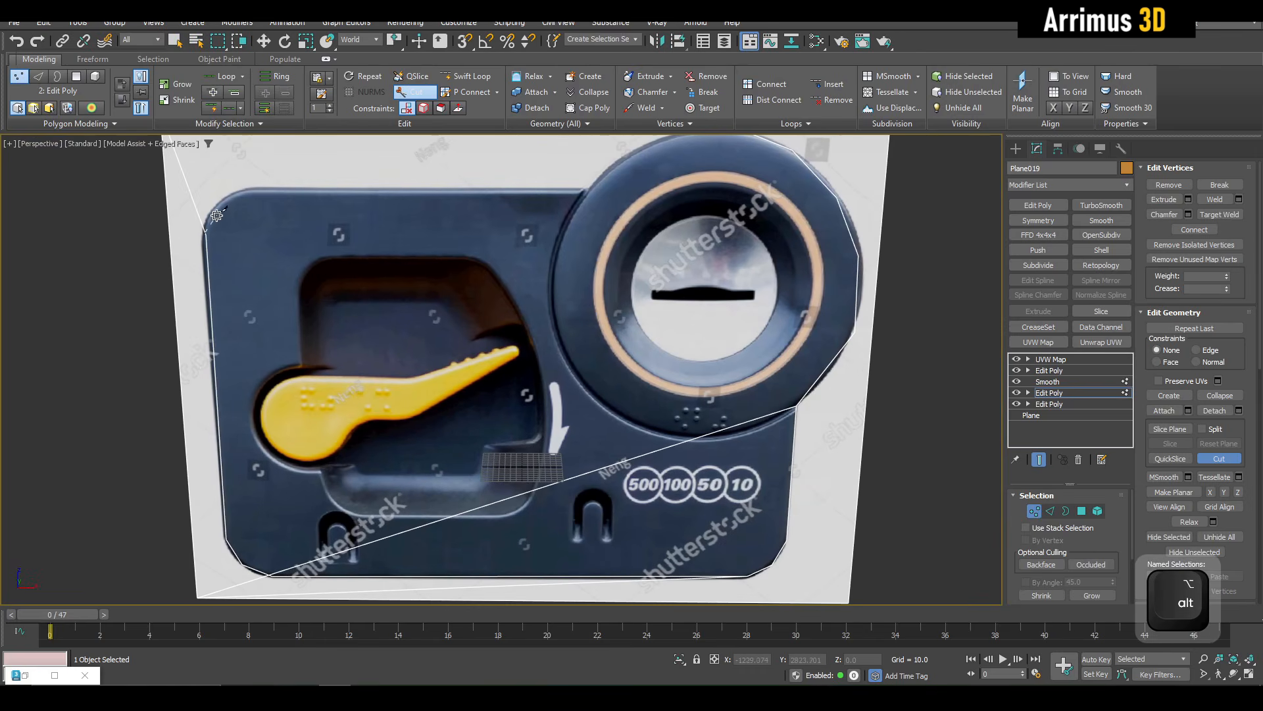
Step: Close the outline cut along the panel's top-left corner, top edge and upper dial rim, and add another Edit Poly modifier
left_click(252, 187)
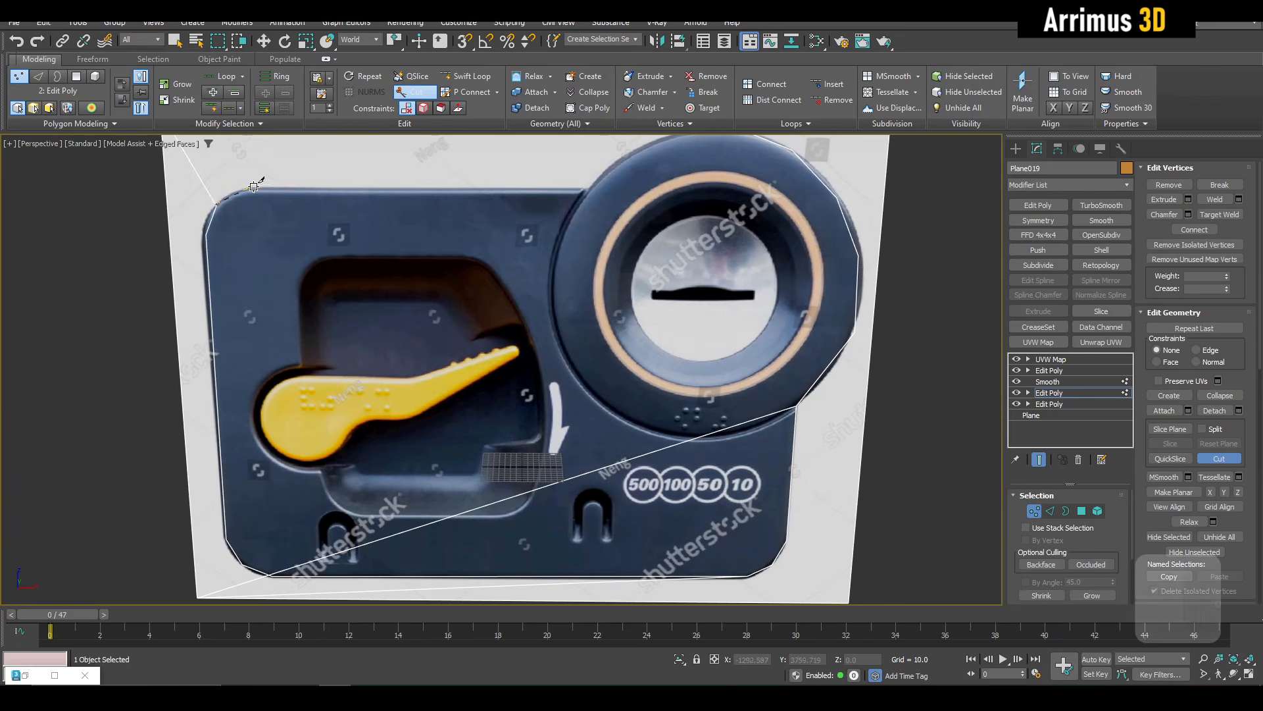
left_click(585, 193)
scroll(460, 324, "up", 5)
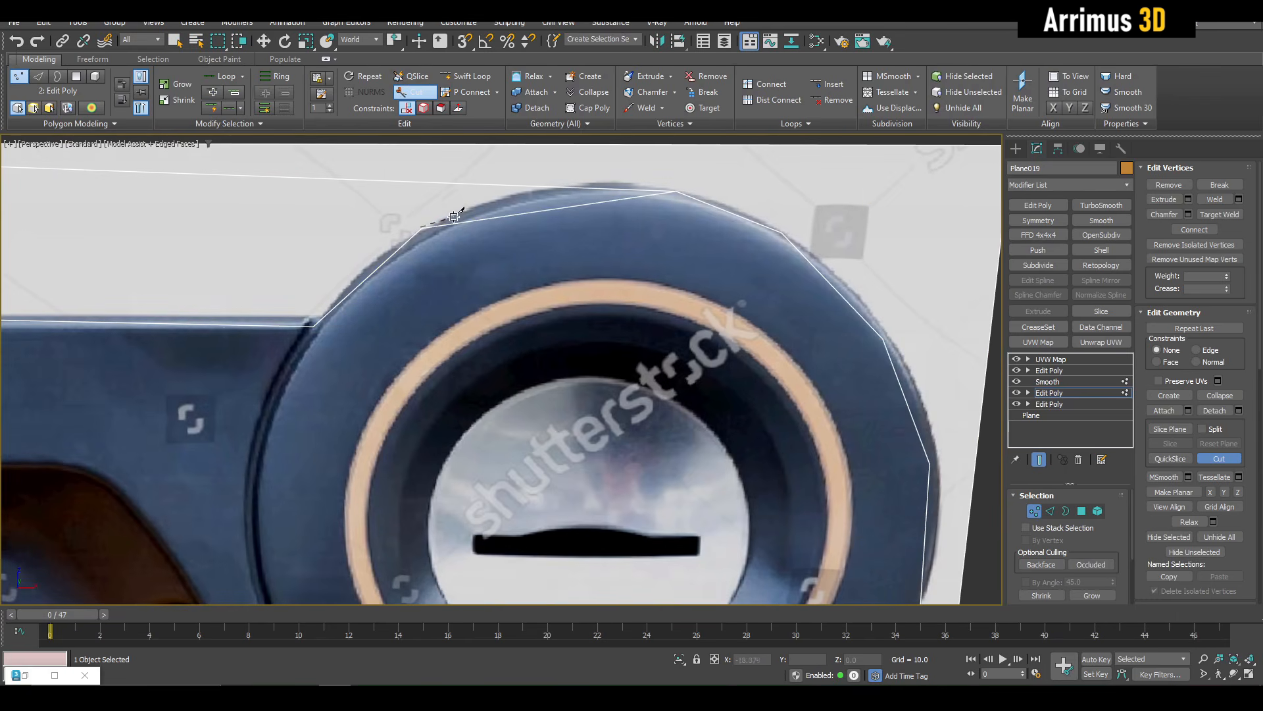
right_click(621, 176)
scroll(756, 245, "down", 5)
left_click(1038, 206)
Step: Try to delete the plane's top-right corner vertex at the vertex level
key("1")
left_click_drag(855, 195, 803, 242)
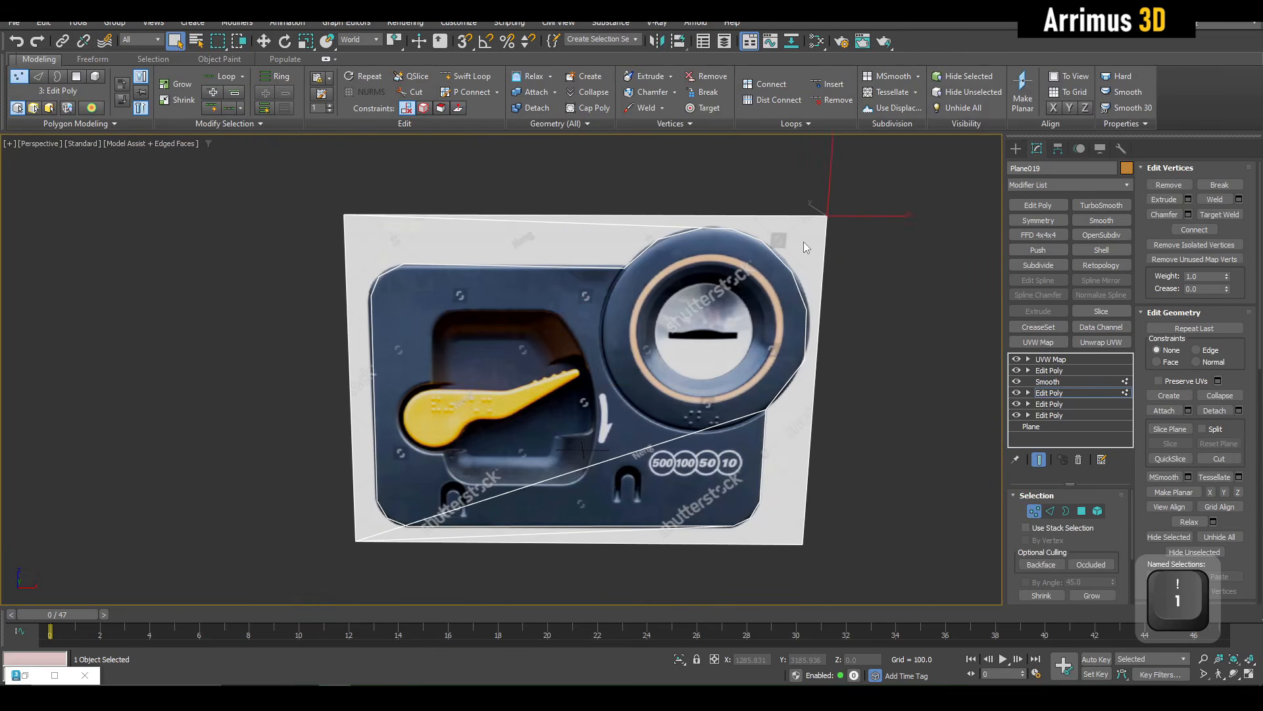
key("x")
key("ctrl+z")
Step: Delete the background polygon to the right of the panel and dial at the polygon level
middle_click_drag(842, 330, 855, 311)
key("4")
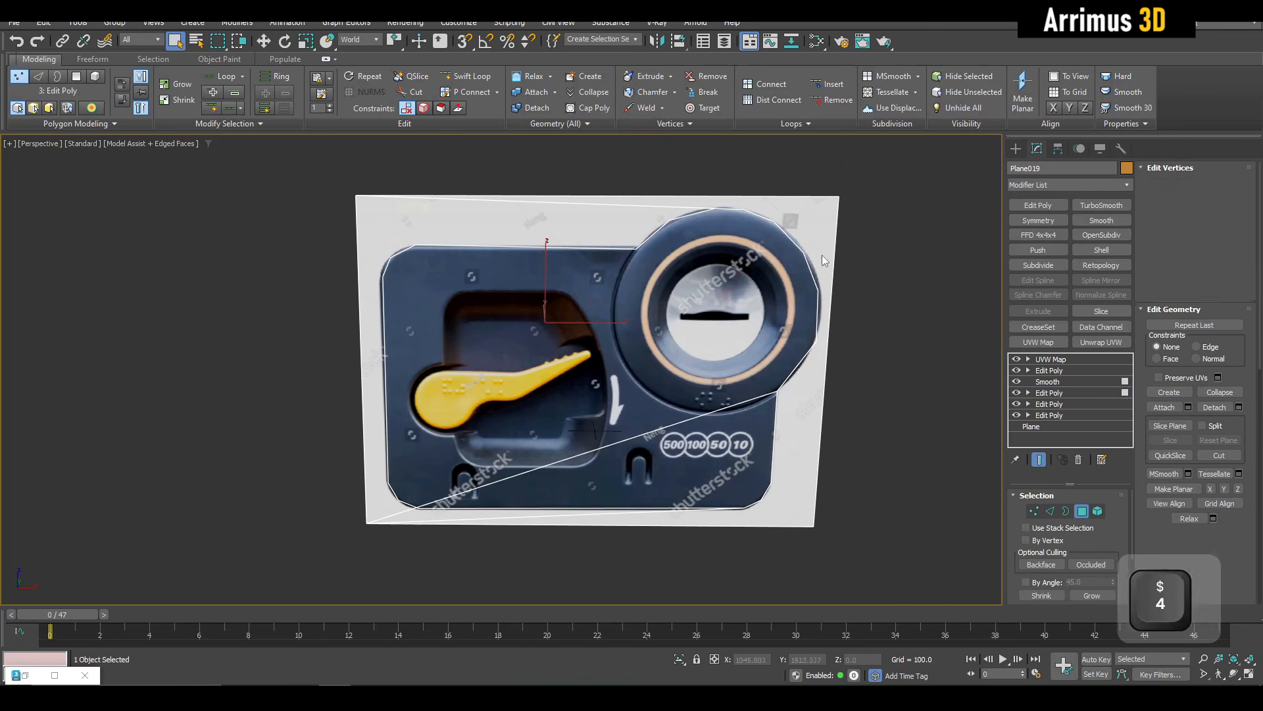
left_click(823, 254)
key("x")
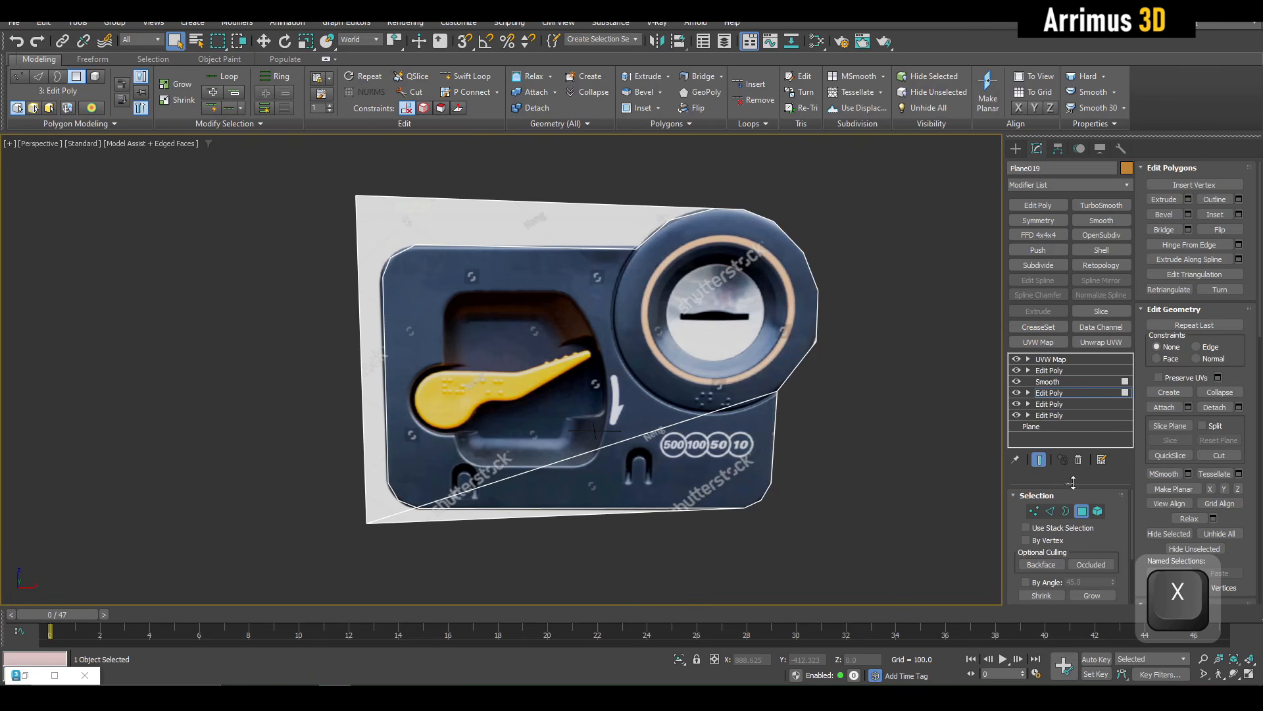
Step: Select the background polygon above and left of the panel with the end result off, and inspect the cut along the dial's top
left_click(1040, 461)
left_click(572, 227)
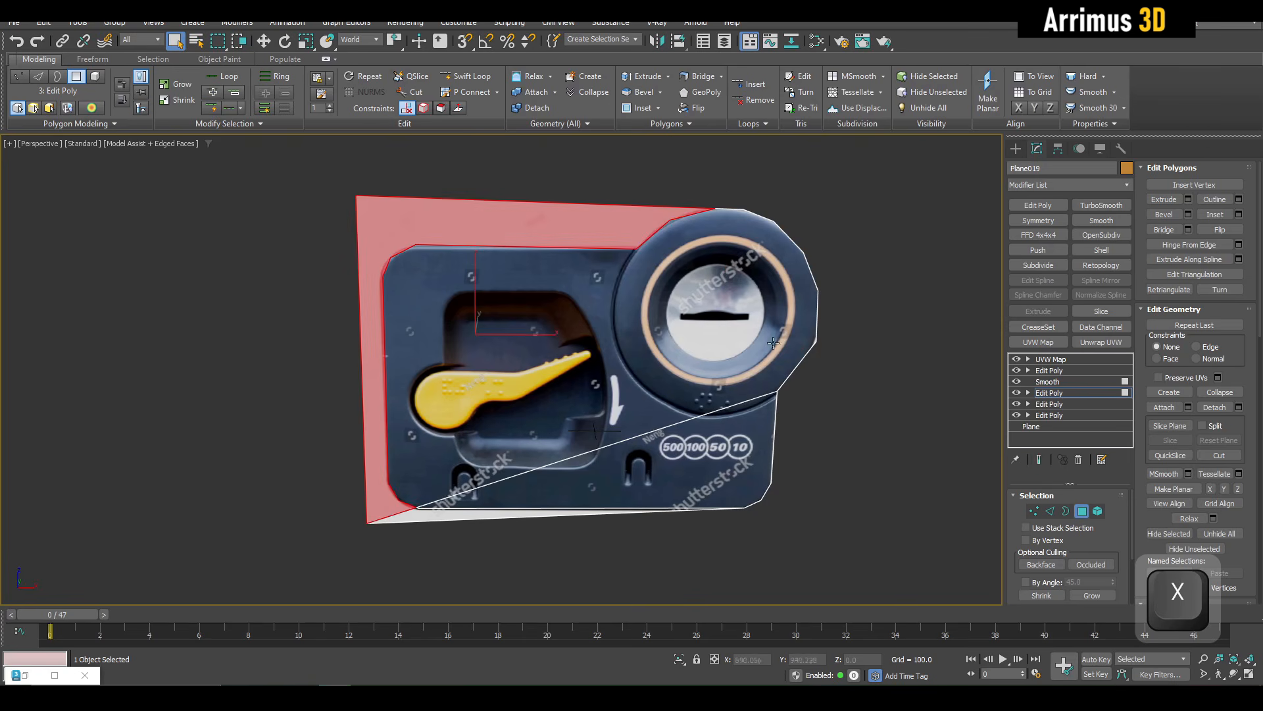
scroll(814, 339, "up", 2)
left_click(1039, 459)
middle_click_drag(752, 294, 756, 412)
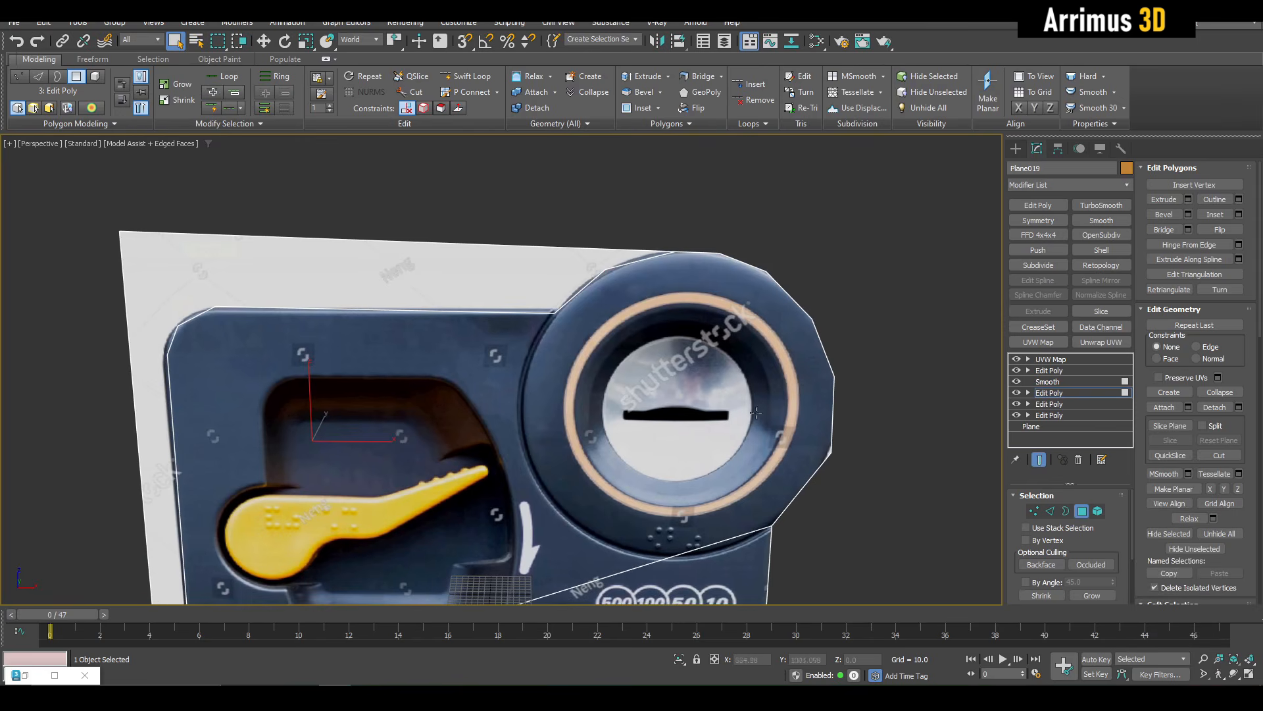
scroll(404, 278, "up", 2)
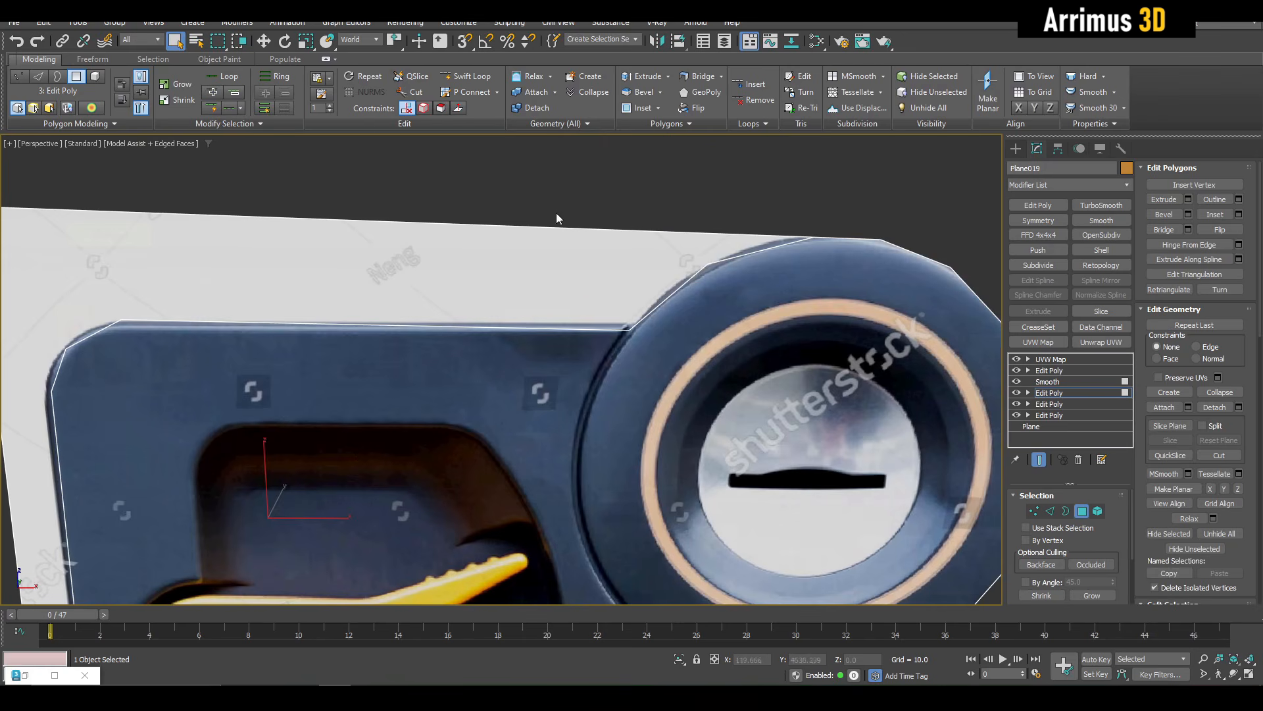
scroll(664, 275, "down", 3)
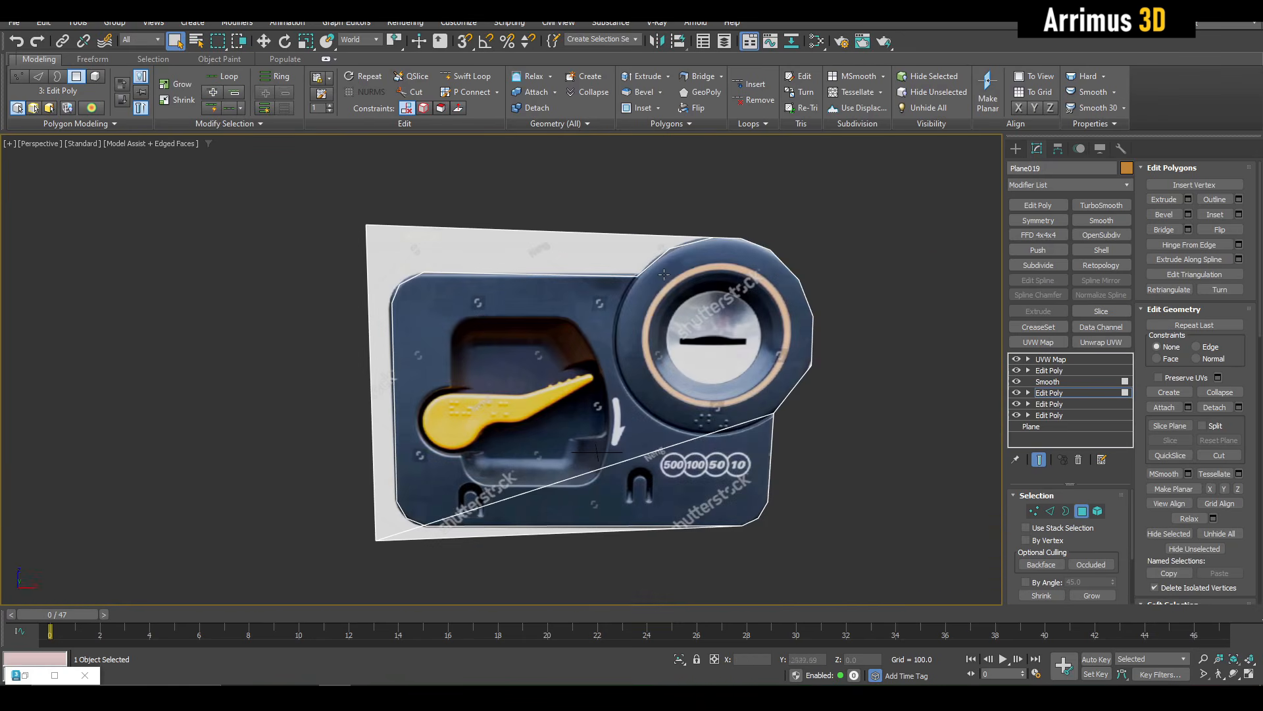
Step: Turn off the end result display and delete the remaining background polygons above-left of and below the panel
left_click(1039, 460)
left_click(551, 228)
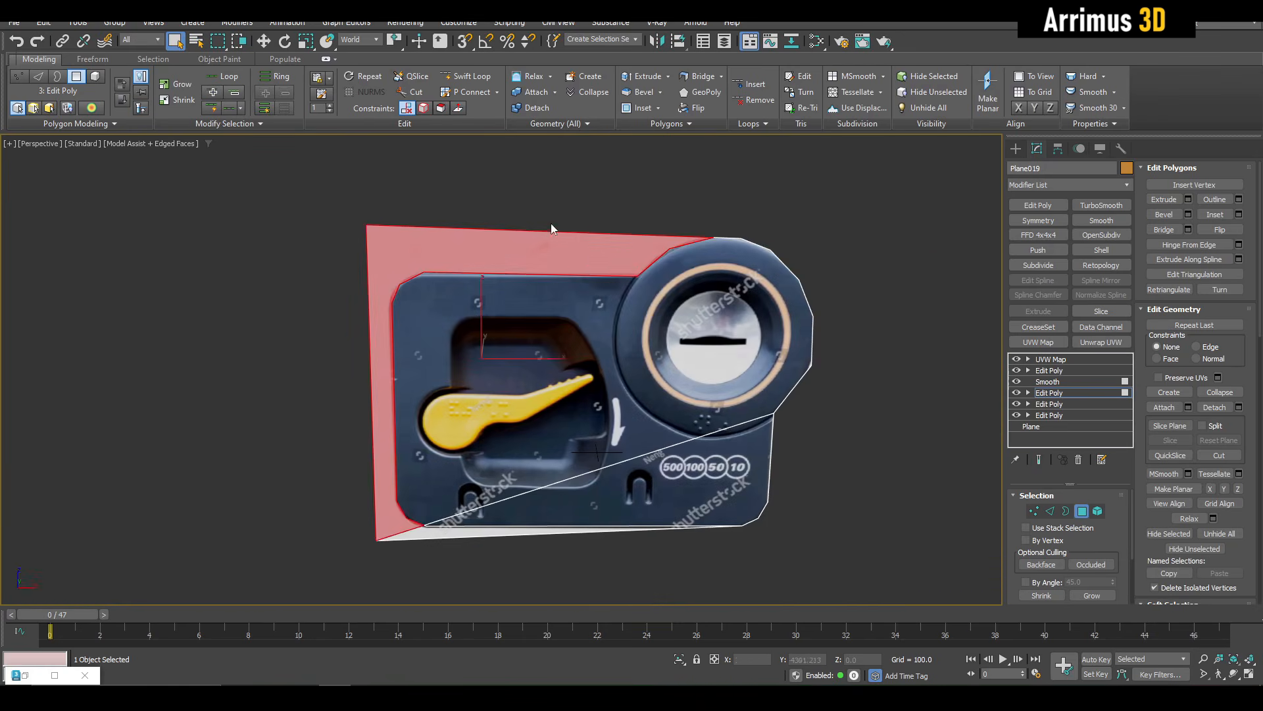
middle_click_drag(571, 446, 591, 413)
scroll(493, 492, "up", 2)
key("x")
left_click(459, 499)
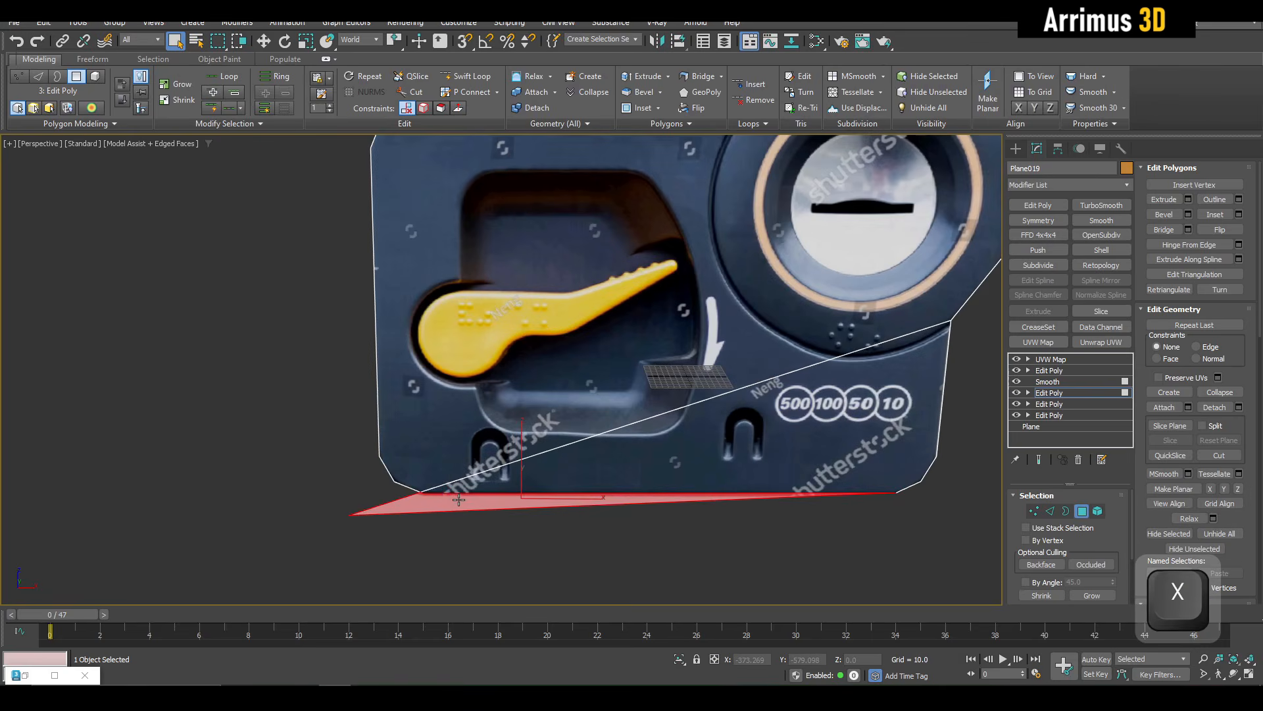
key("x")
Step: Select all the panel's vertices and weld them
key("1")
key("ctrl+a")
key("ctrl+w")
middle_click_drag(486, 500, 496, 498)
scroll(497, 498, "up", 2)
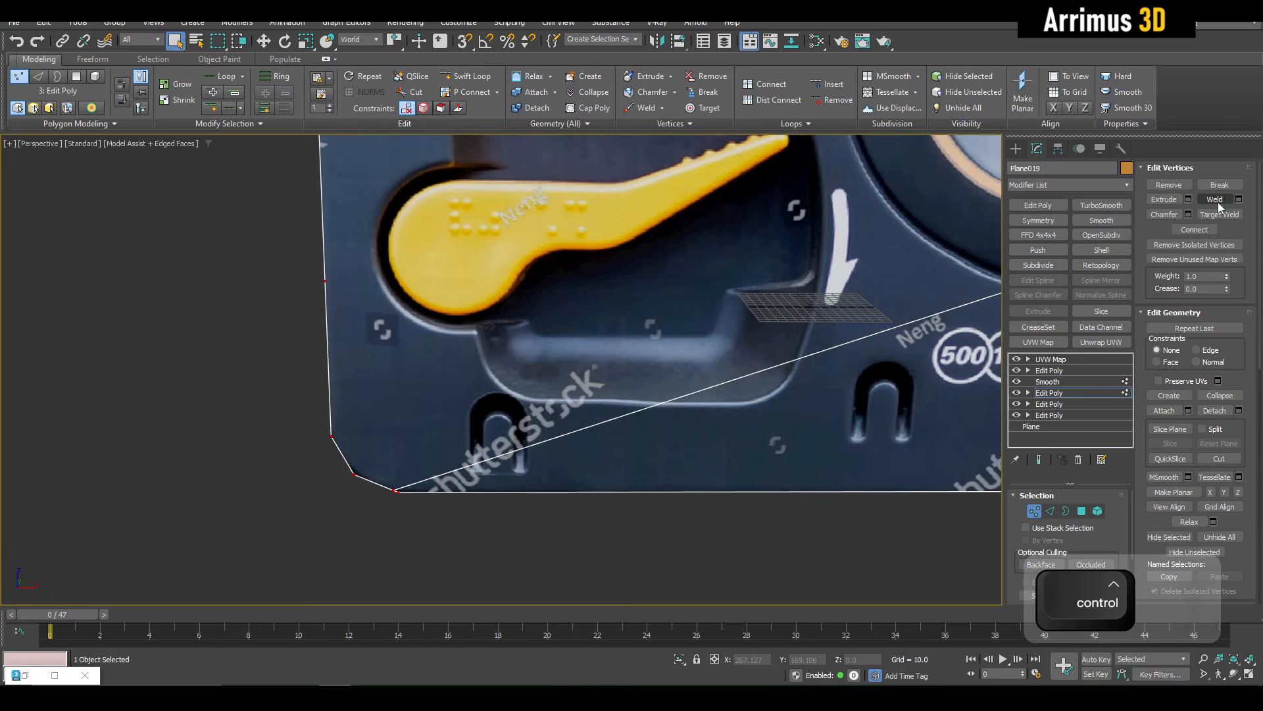
key("ctrl+a")
Step: Target weld the two close vertices at the panel's bottom-left corner and turn the end result display back on
scroll(499, 447, "up", 5)
middle_click_drag(499, 448, 426, 442)
scroll(426, 443, "down", 4)
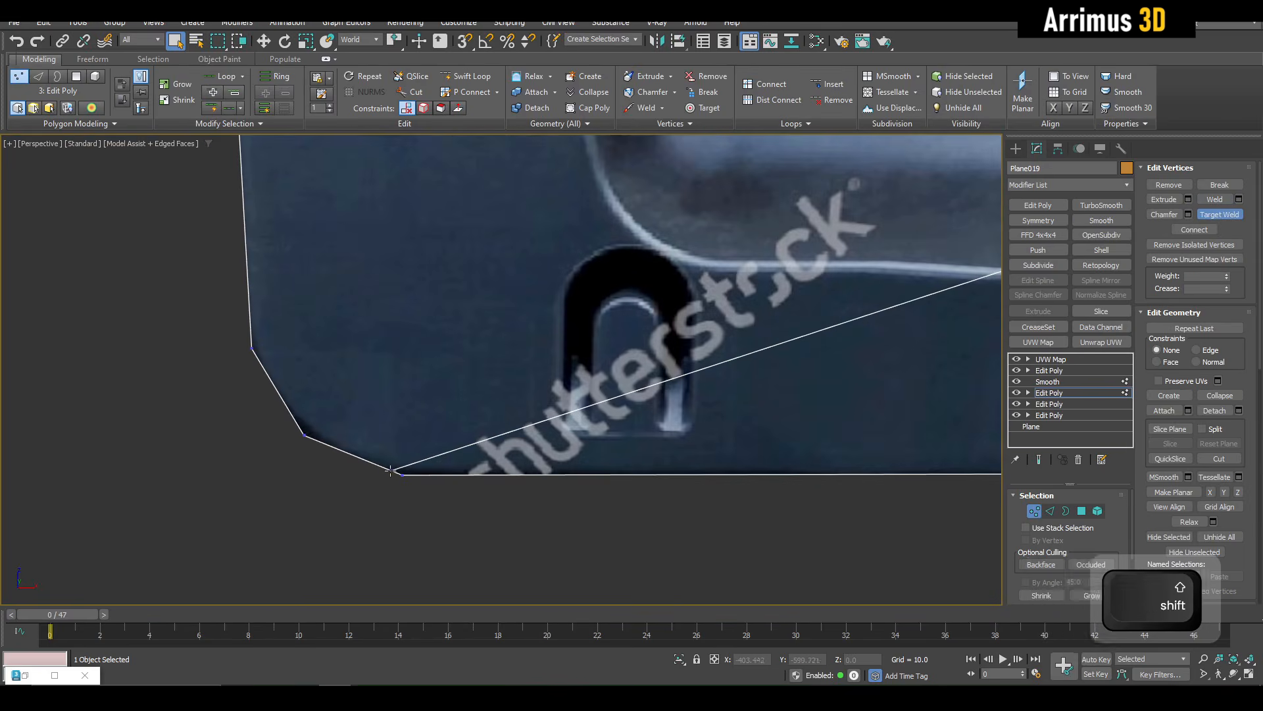
key("shift+w")
scroll(409, 472, "down", 4)
middle_click_drag(685, 416, 573, 446)
key("space")
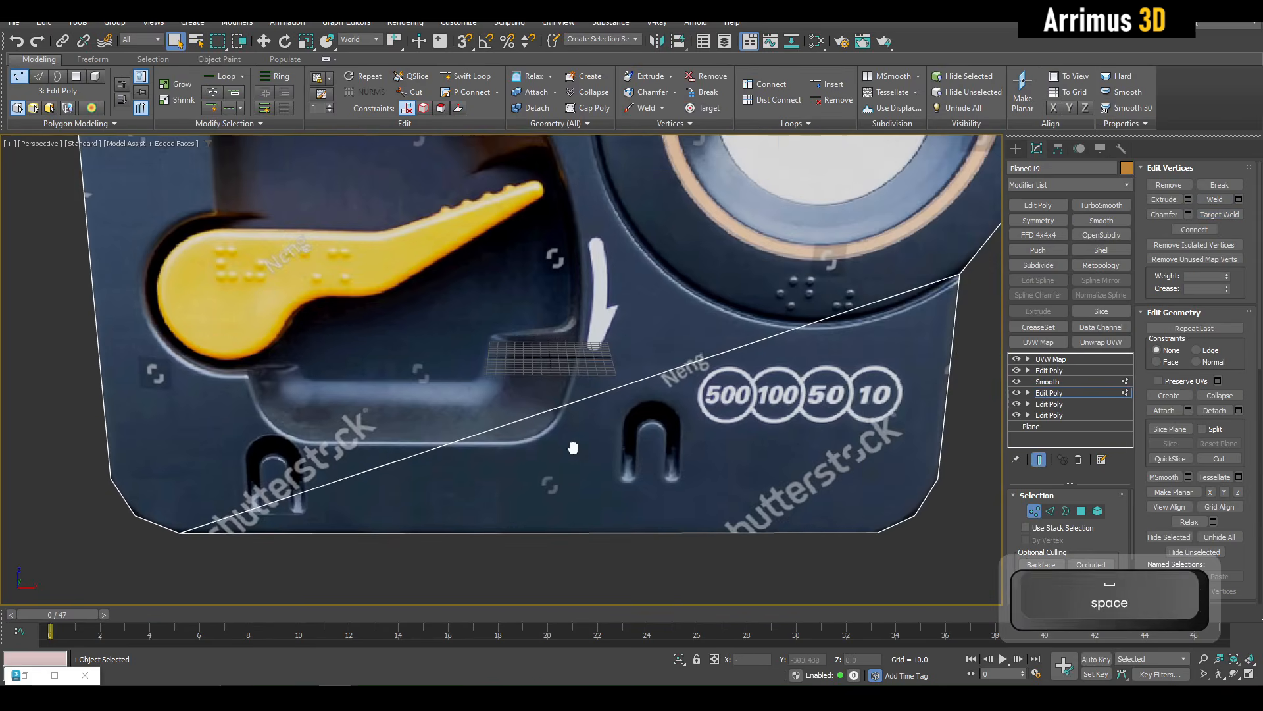
Step: Add another Edit Poly modifier and cut around the dial's left and lower rim from the top-edge junction to the right-edge junction
key("1")
scroll(724, 397, "down", 2)
middle_click_drag(832, 319, 819, 337)
scroll(842, 362, "up", 6)
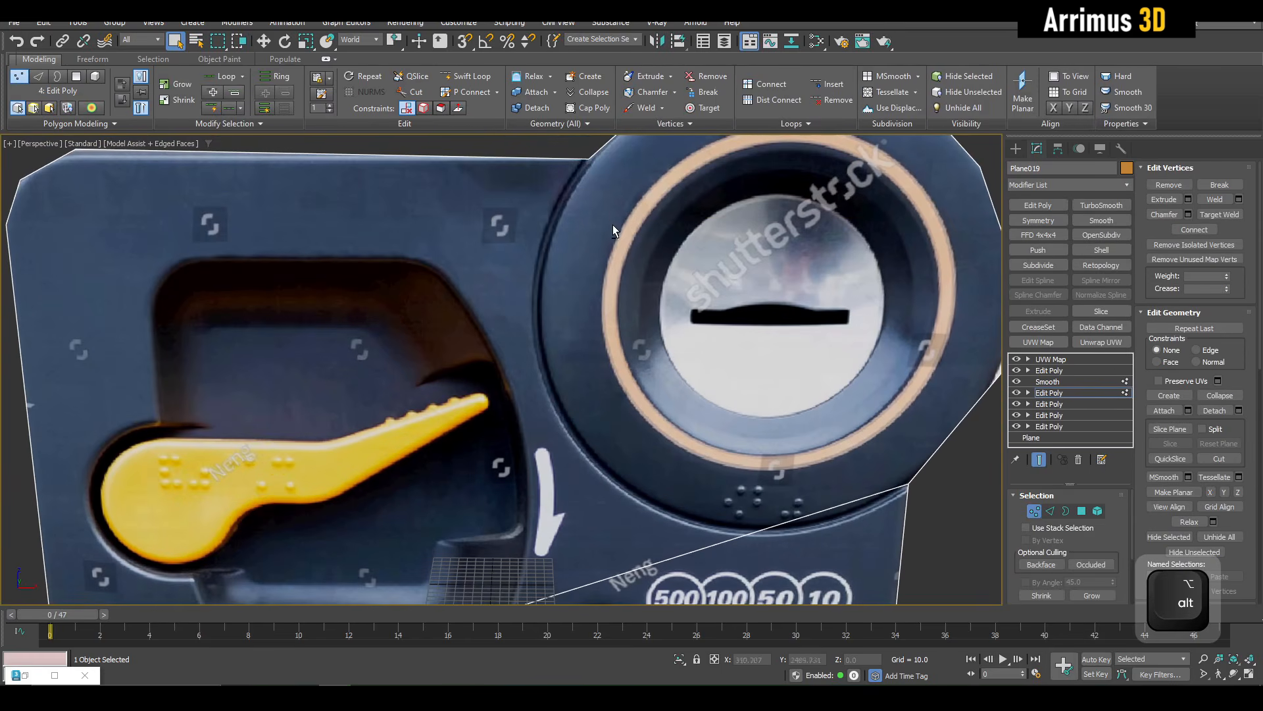
key("alt+c")
left_click(586, 160)
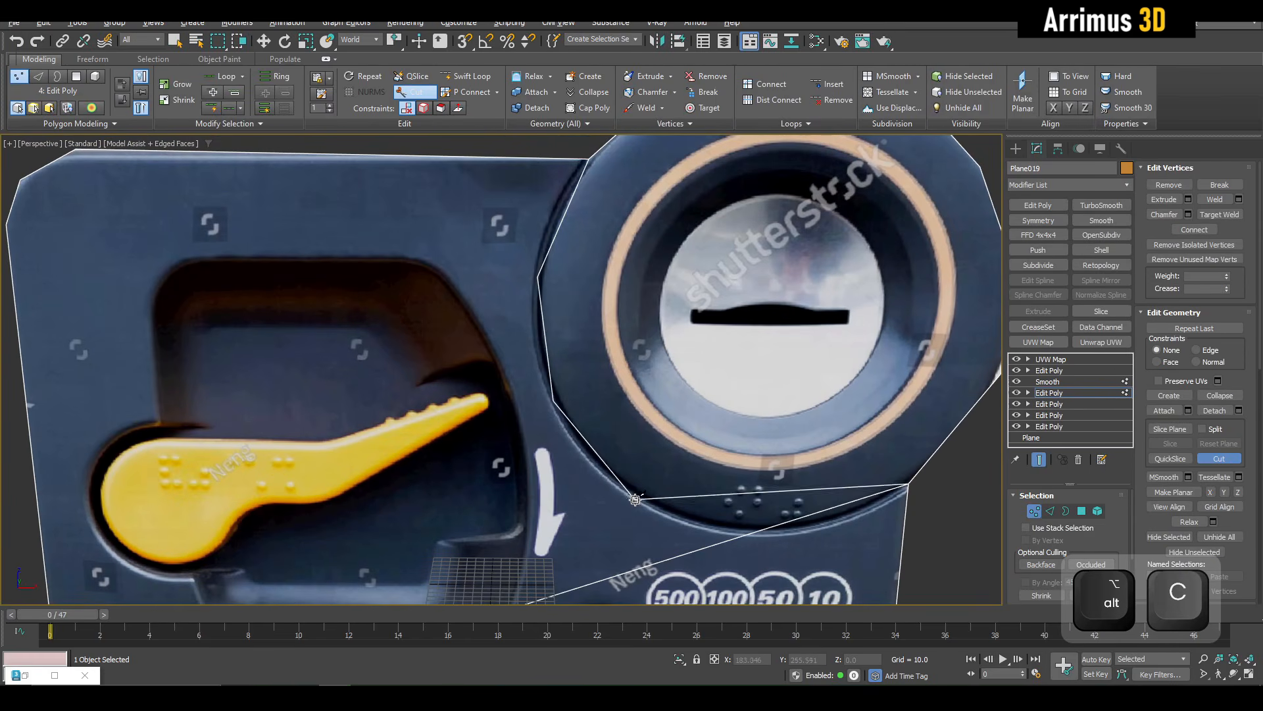
left_click(849, 523)
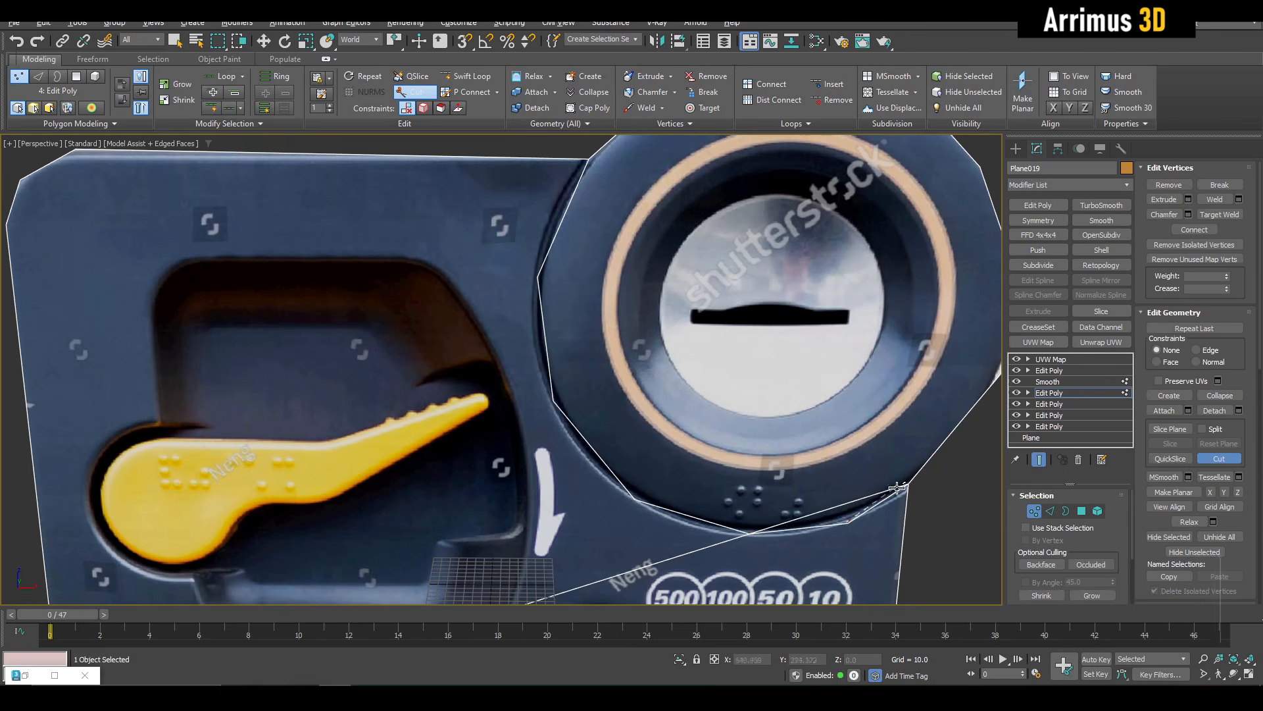
Step: Remove the leftover diagonal edge crossing the lower part of the dial
key("2")
left_click(853, 505)
key("ctrl+r")
middle_click_drag(855, 509, 847, 427)
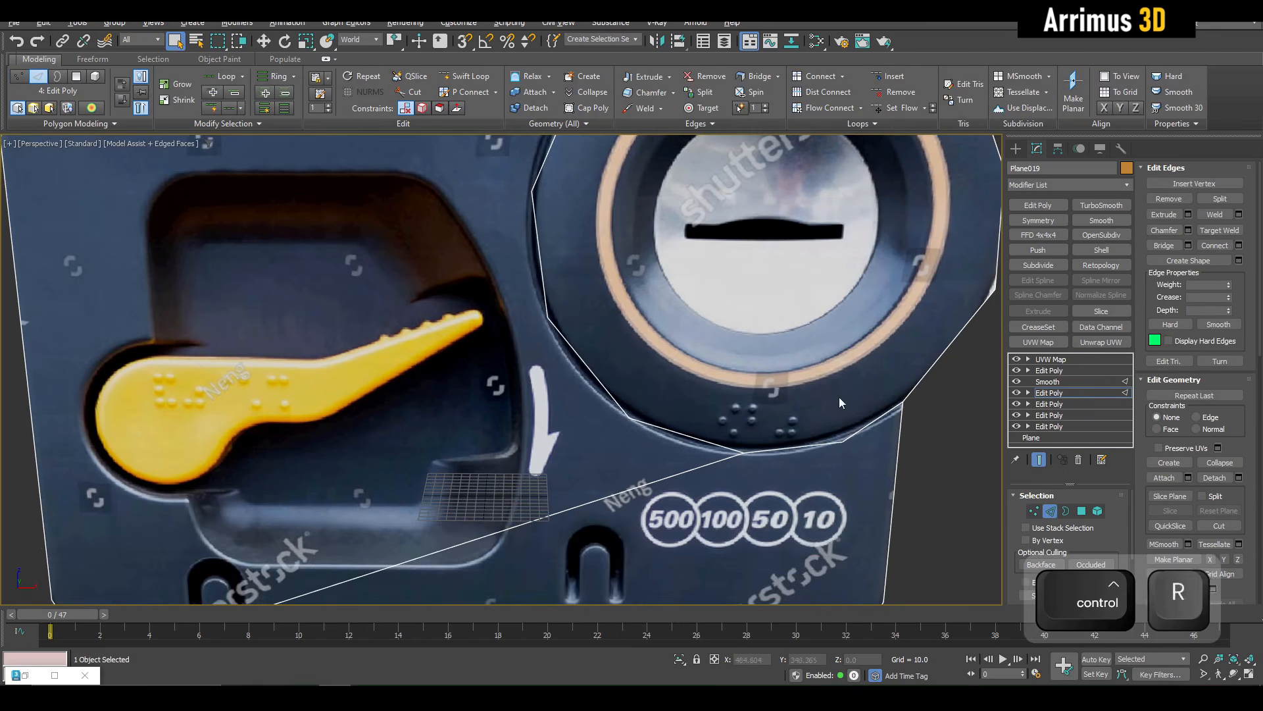
Step: Select the dial polygon and reshape it into a regular outline with GeoPoly
key("4")
middle_click_drag(744, 454, 770, 372)
left_click(783, 249)
middle_click_drag(782, 269, 733, 419)
scroll(733, 419, "down", 3)
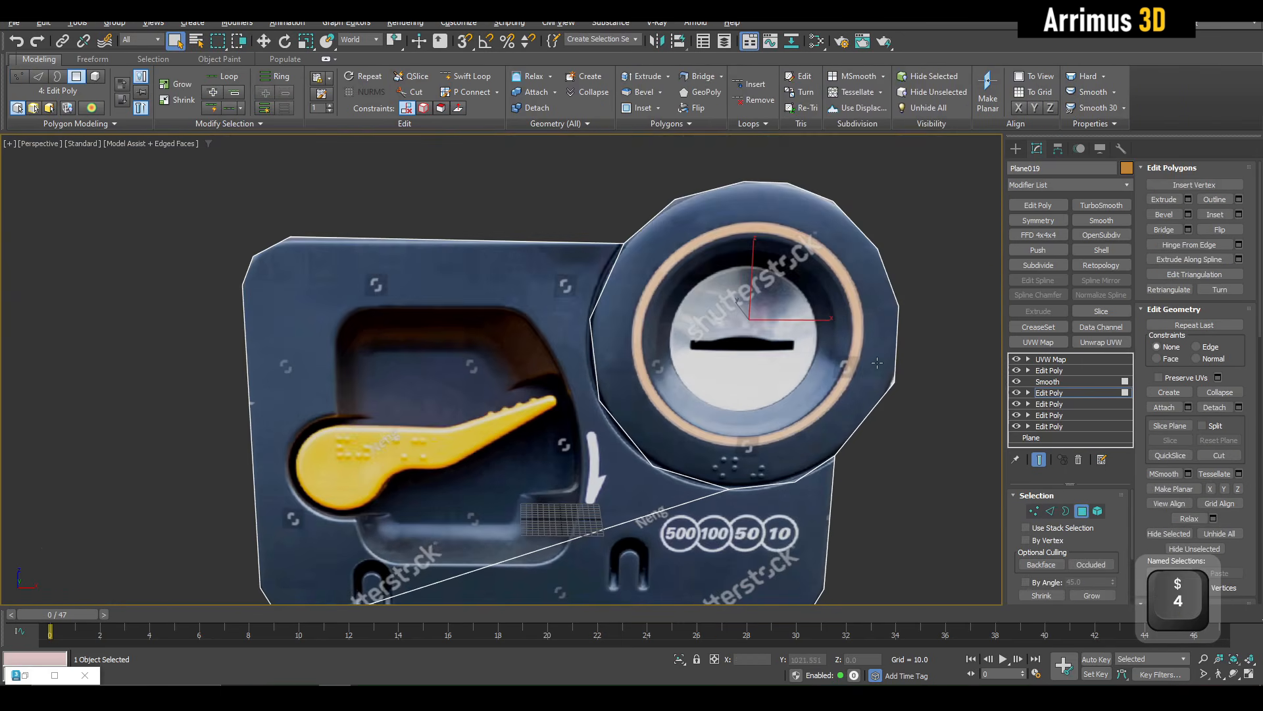
key("space")
left_click(925, 284)
left_click(762, 329)
key("space")
key("shift+g")
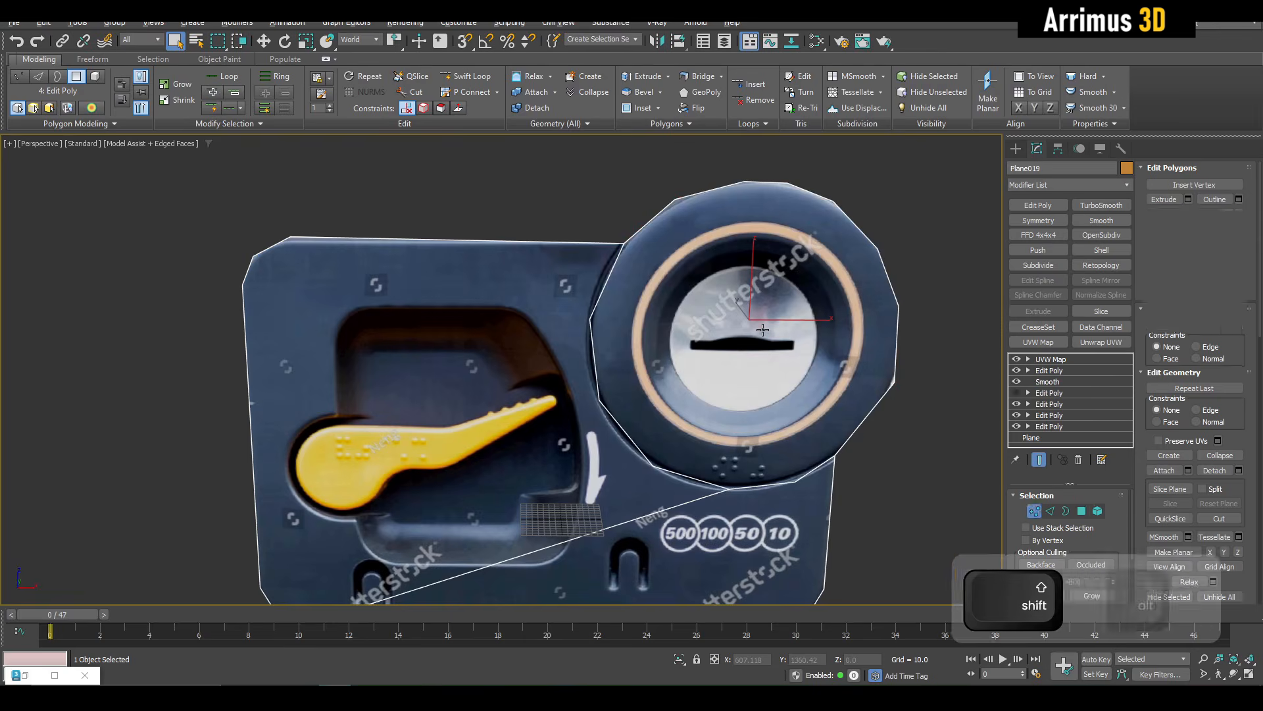
Step: Rotate the dial polygon about 64° around Y to realign its junctions with the panel
key("w")
middle_click_drag(767, 334, 789, 335, "alt")
key("e")
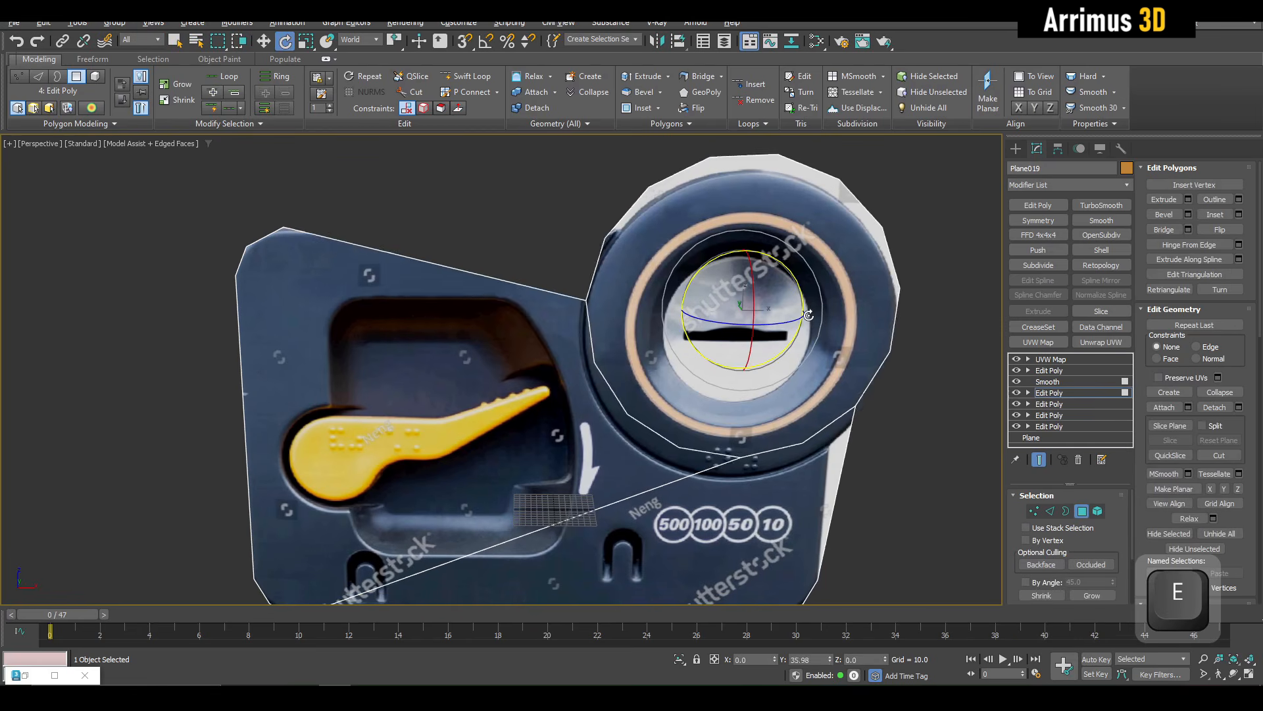
left_click_drag(814, 337, 819, 351)
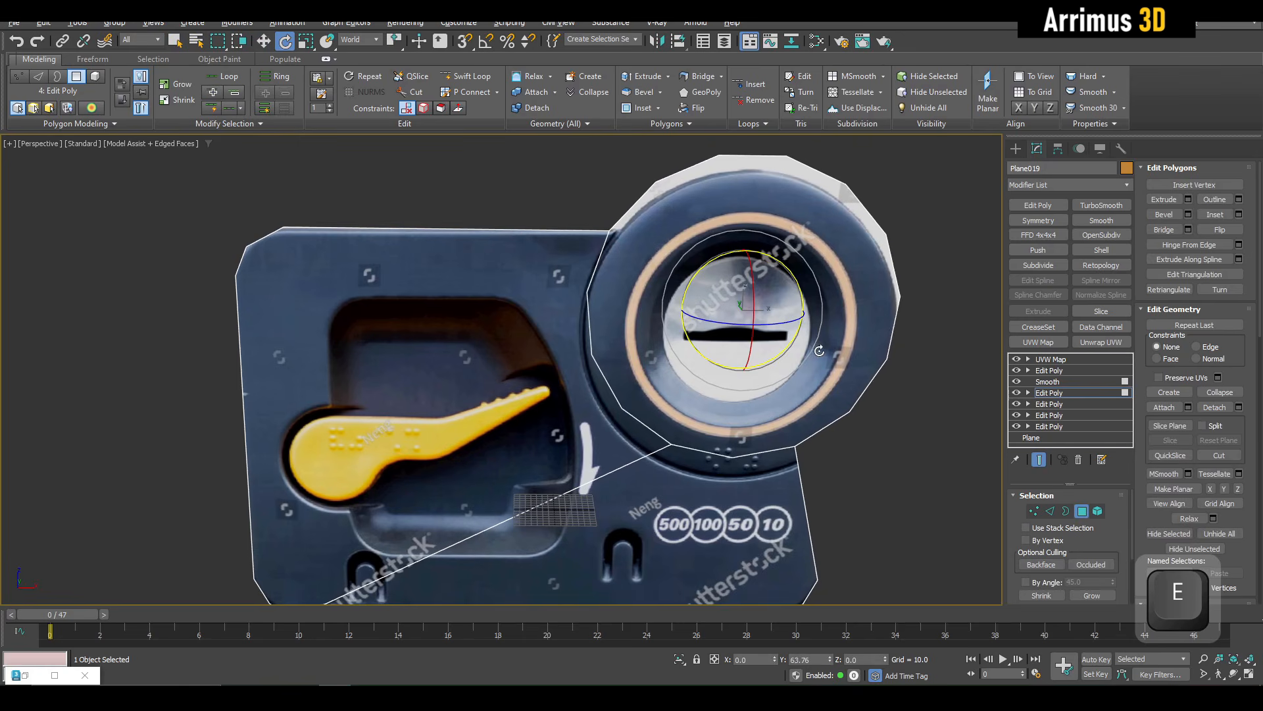
Step: Move and scale the dial polygon to fit the pictured dial rim
key("w")
middle_click_drag(820, 351, 781, 329, "alt")
mouse_move(767, 288)
left_mouse_down()
mouse_move(769, 312)
mouse_move(762, 297)
mouse_move(752, 312)
mouse_move(705, 312)
mouse_move(755, 308)
left_mouse_up()
key("r")
key("w")
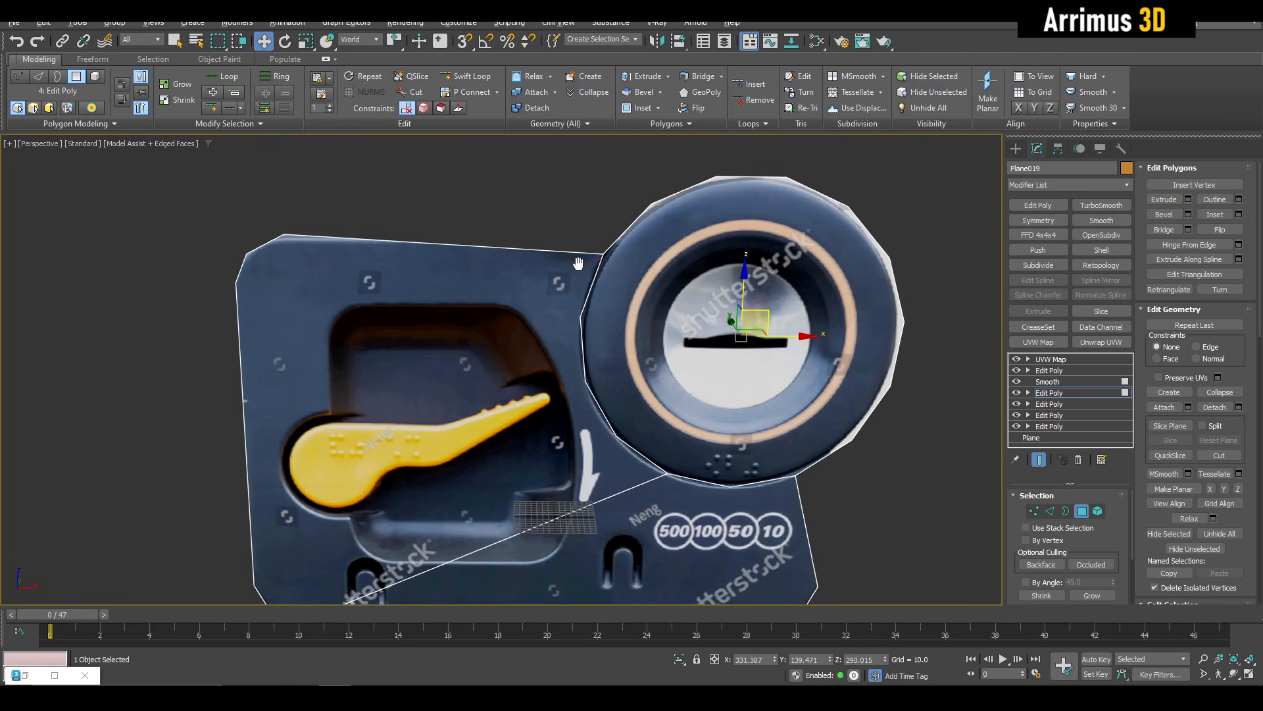
Step: Raise the vertex joining the dial to the panel's top edge, and cut from the dial's left rim to the panel's upper-left corner
scroll(646, 275, "up", 3)
key("1")
left_click_drag(691, 261, 702, 224)
key("q")
key("alt+c")
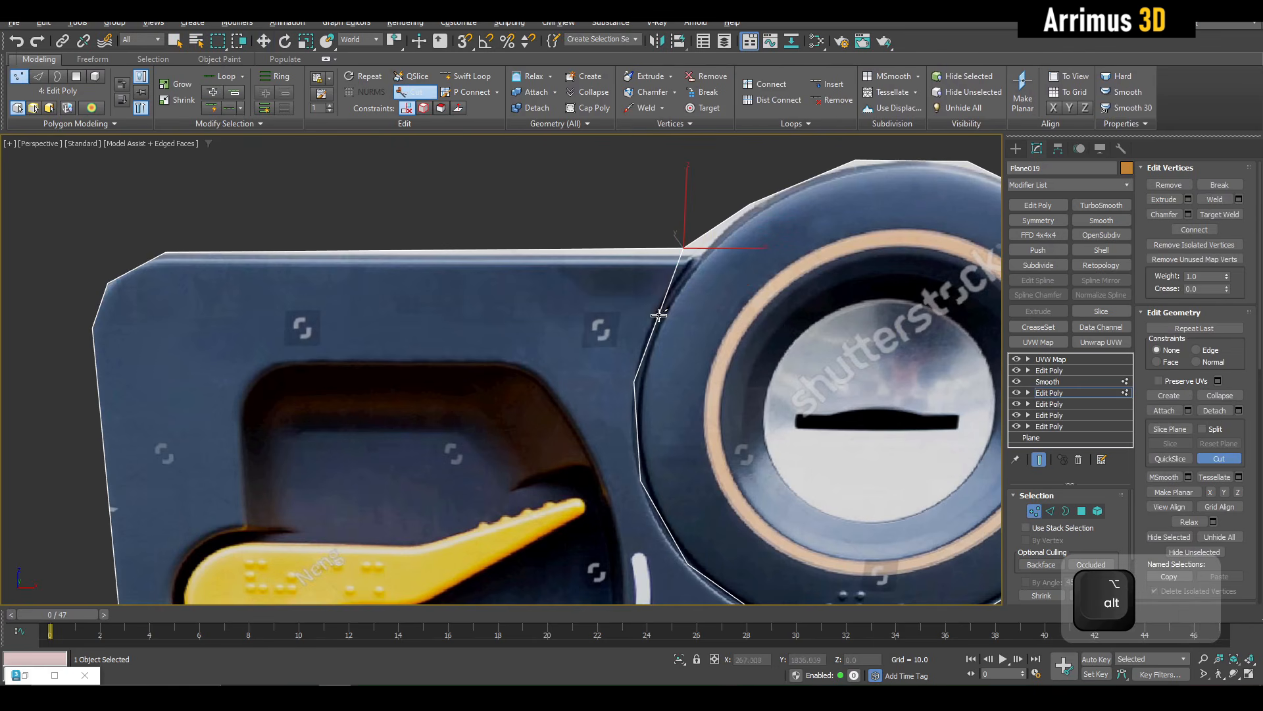
left_click(90, 329)
Step: Adjust the dial junction vertex and the panel's top edge onto the pictured outline
key("w")
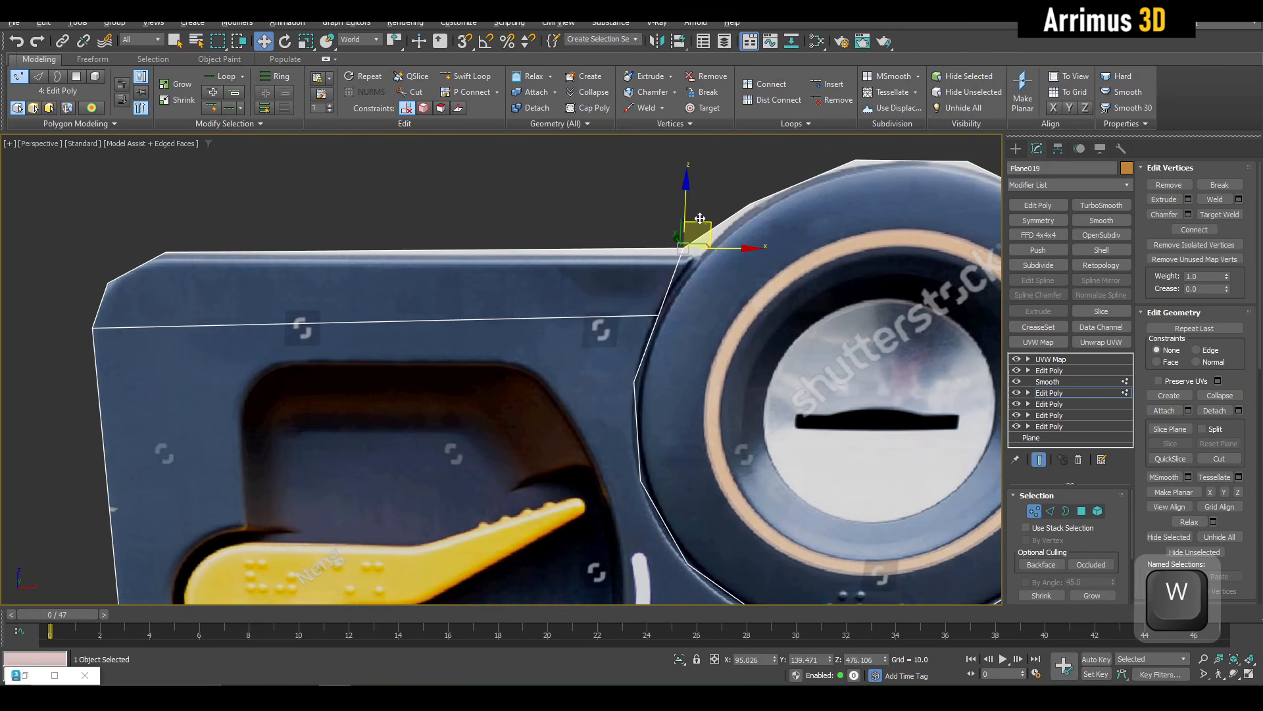
key("2")
left_click(523, 255)
key("shift+z")
middle_click_drag(599, 334, 596, 304)
key("q")
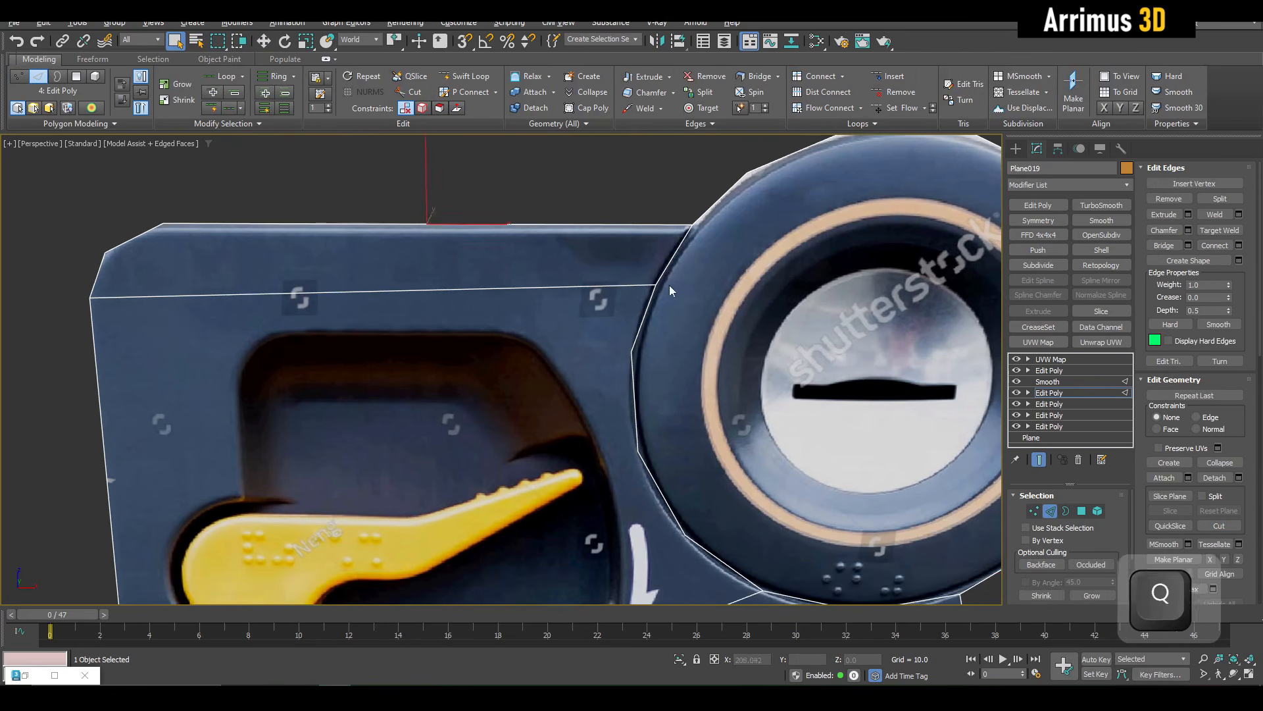
Step: Check the dial polygon against the image, leave the polygon level and examine the flat panel from an oblique angle
key("1")
middle_click_drag(670, 337, 587, 301)
scroll(658, 299, "down", 3)
key("4")
middle_click_drag(760, 300, 700, 305)
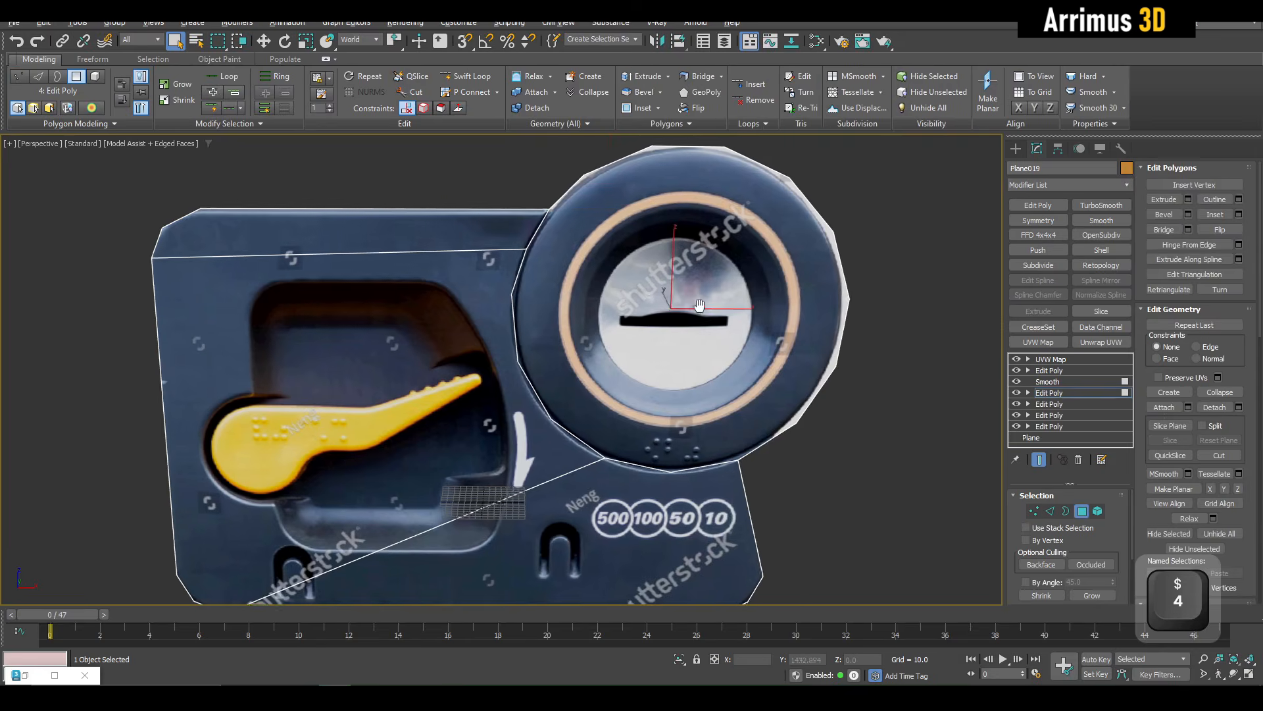
scroll(700, 305, "down", 2)
key("4")
middle_click_drag(738, 361, 436, 357)
scroll(659, 369, "up", 2)
scroll(573, 360, "down", 2)
Step: Clone the panel along X as a single independent copy beside the original
key("w")
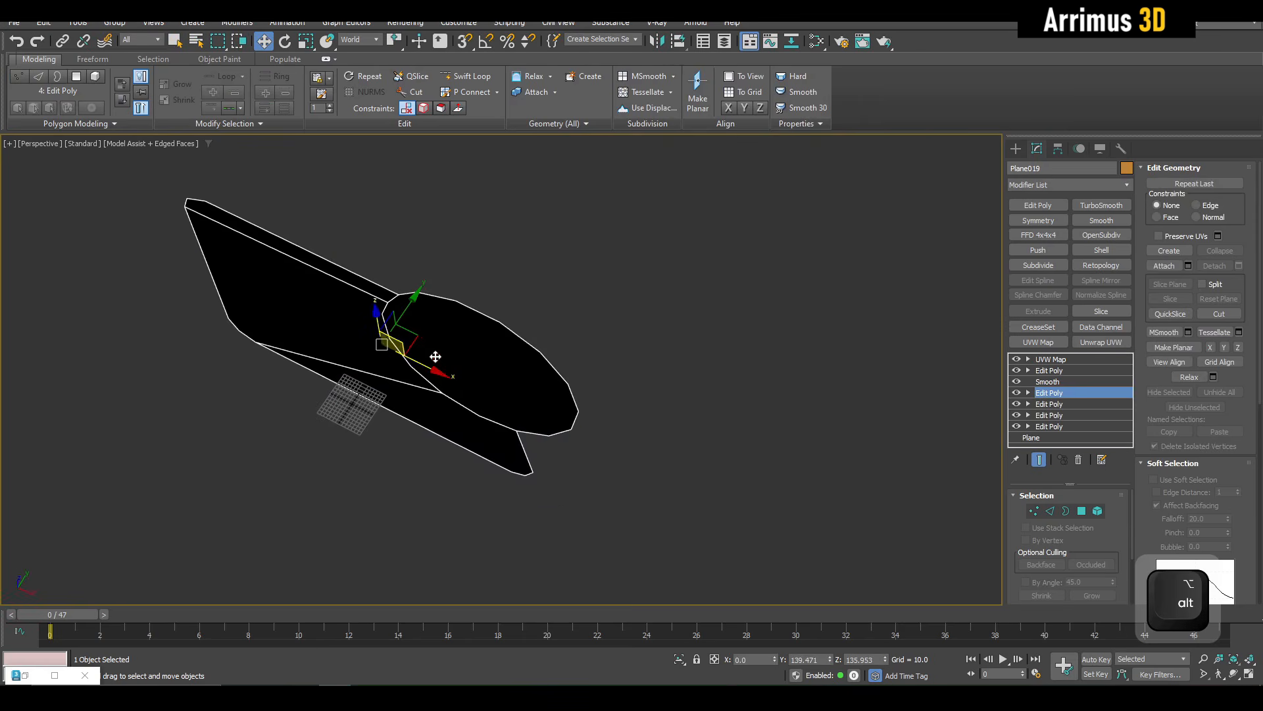
mouse_move(414, 340)
left_mouse_down("shift")
mouse_move(770, 391)
mouse_move(826, 464)
left_mouse_up("shift")
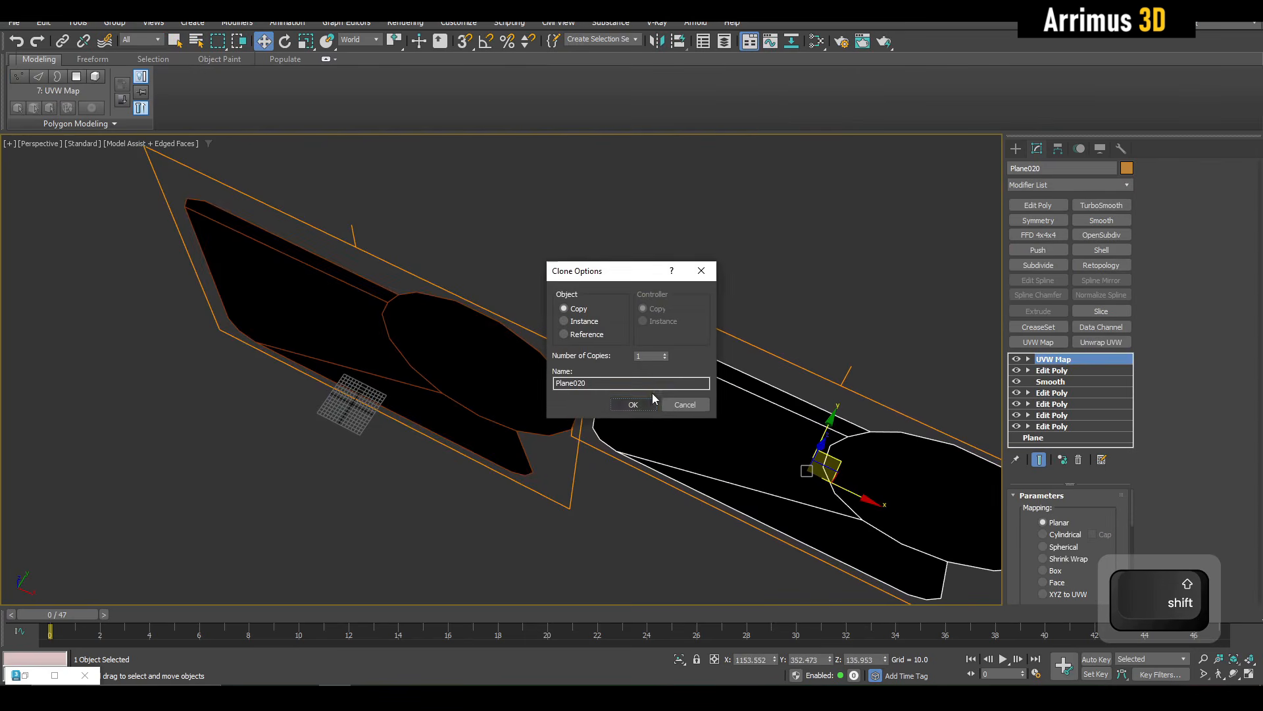
left_click(634, 406)
Step: Strip every modifier from the UVW Map down to the lowest Edit Poly off the copy, keeping its Plane base
key("q")
left_click(1053, 426, "shift")
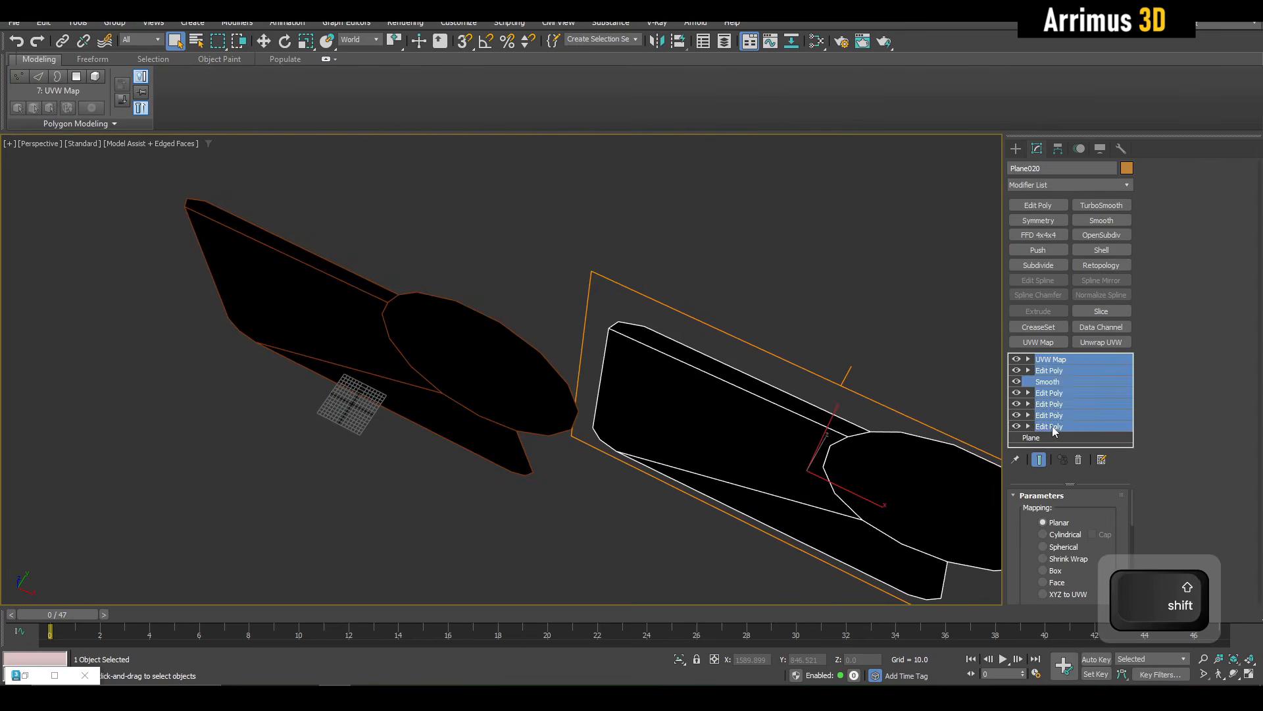
right_click(1052, 426)
left_click(1109, 159)
Step: Shift the stripped reference plane copy along X toward the modelled panel, leaving the two side by side
middle_click_drag(789, 368, 862, 263, "alt")
left_click(750, 185)
middle_click_drag(859, 371, 892, 387)
scroll(714, 341, "up", 3)
left_click(756, 309)
scroll(750, 309, "down", 5)
key("w")
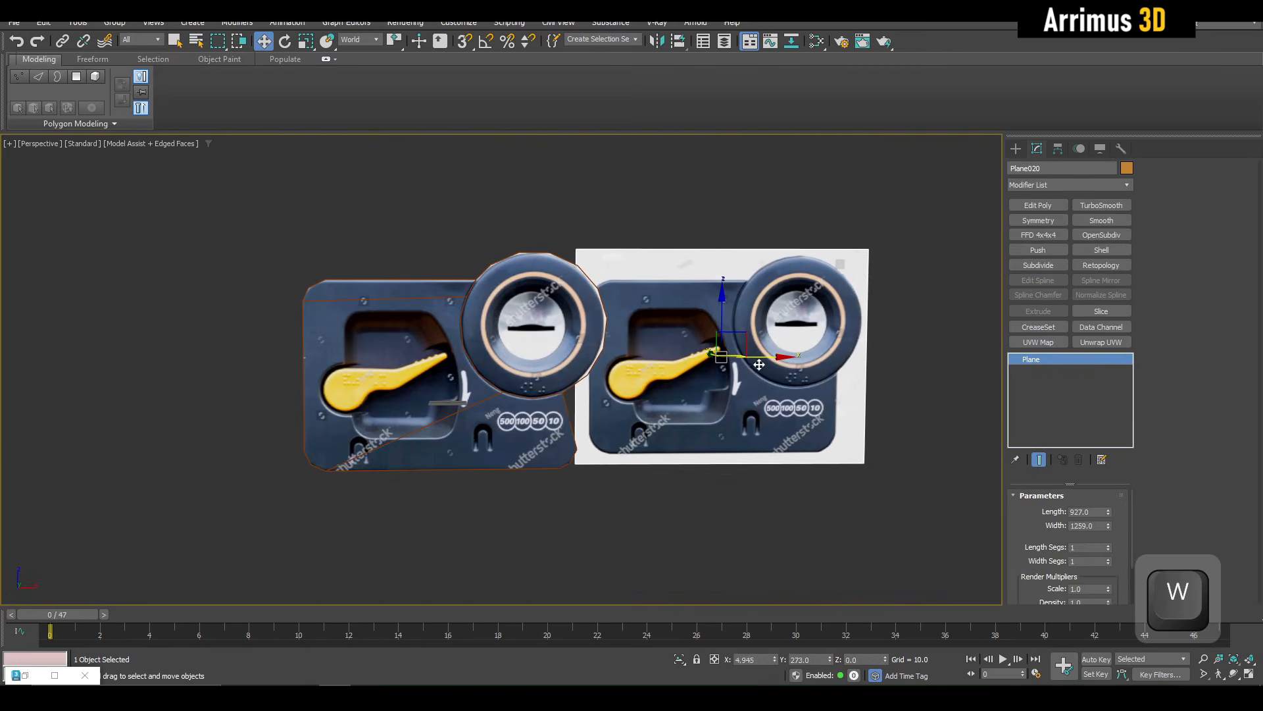
left_click_drag(766, 363, 751, 362)
key("q")
left_click(665, 227)
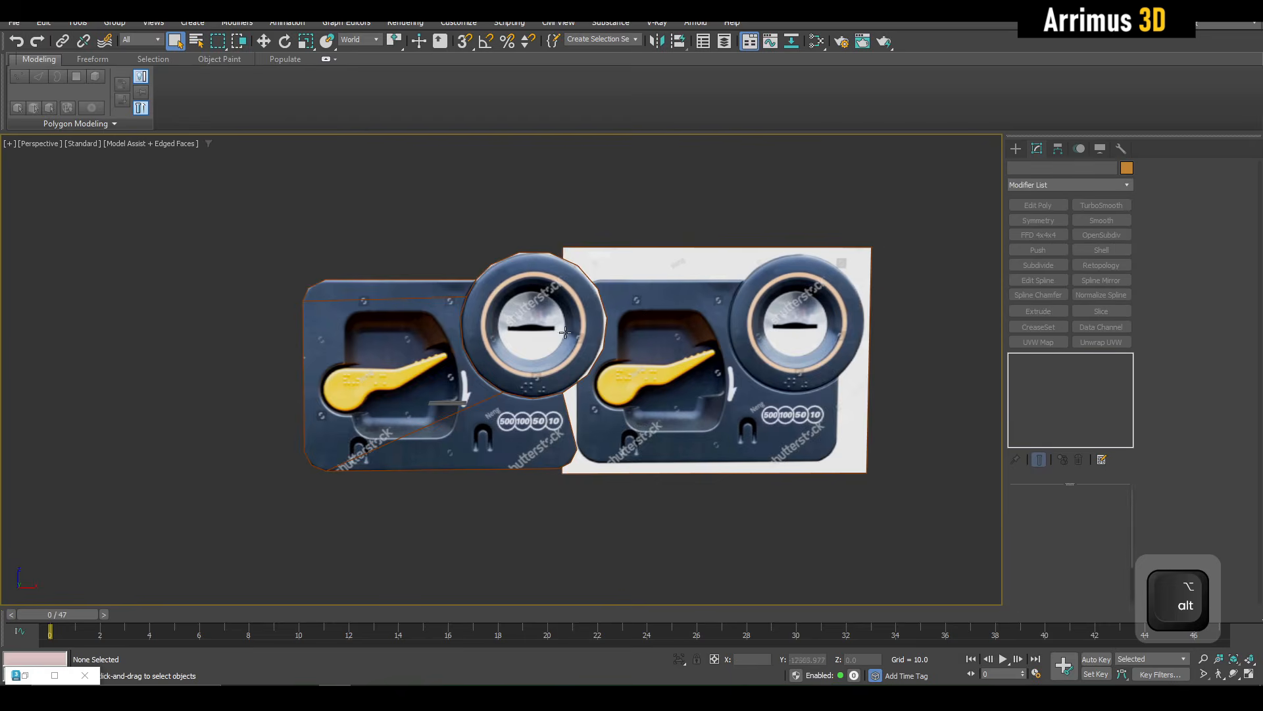
Step: In the modelled panel's Edit Poly below Smooth, move the vertex under the dial outward onto the panel's pictured right corner
scroll(553, 324, "up", 6)
middle_click_drag(554, 325, 581, 216, "alt")
middle_click_drag(581, 216, 612, 231, "alt")
left_click(612, 233)
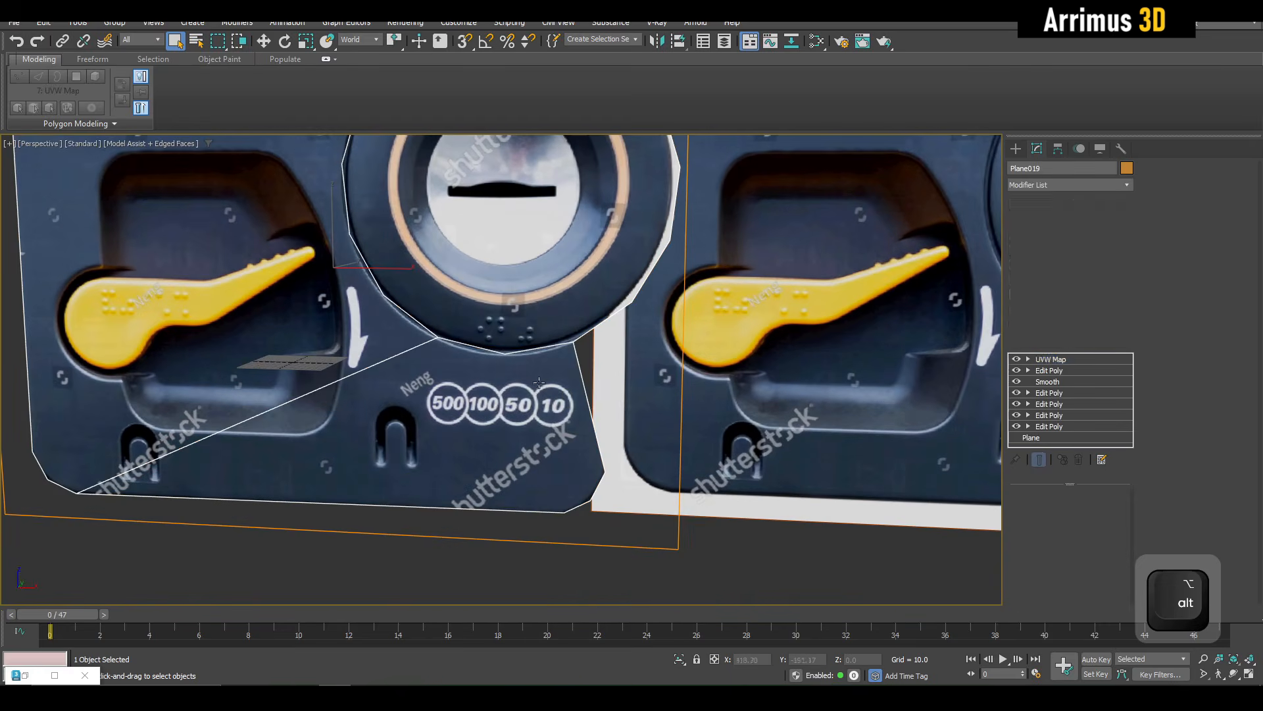
left_click(1068, 370)
left_click(1064, 394)
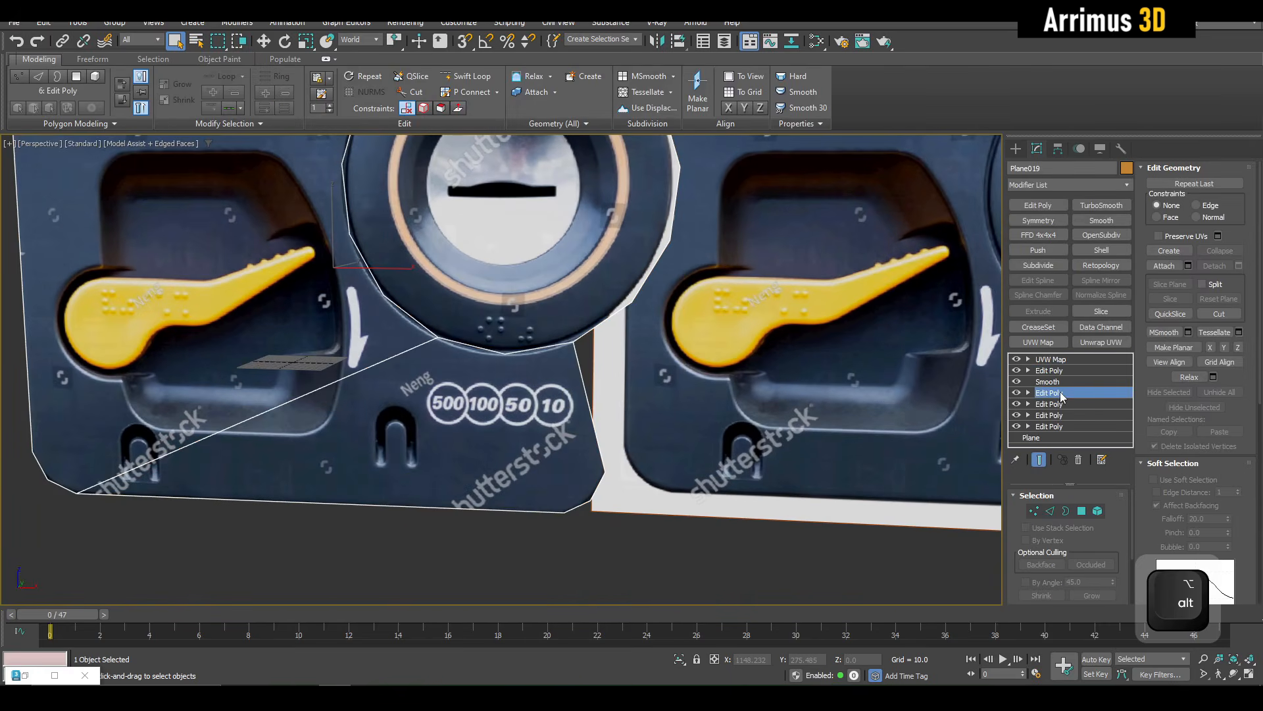
key("1")
scroll(480, 331, "up", 3)
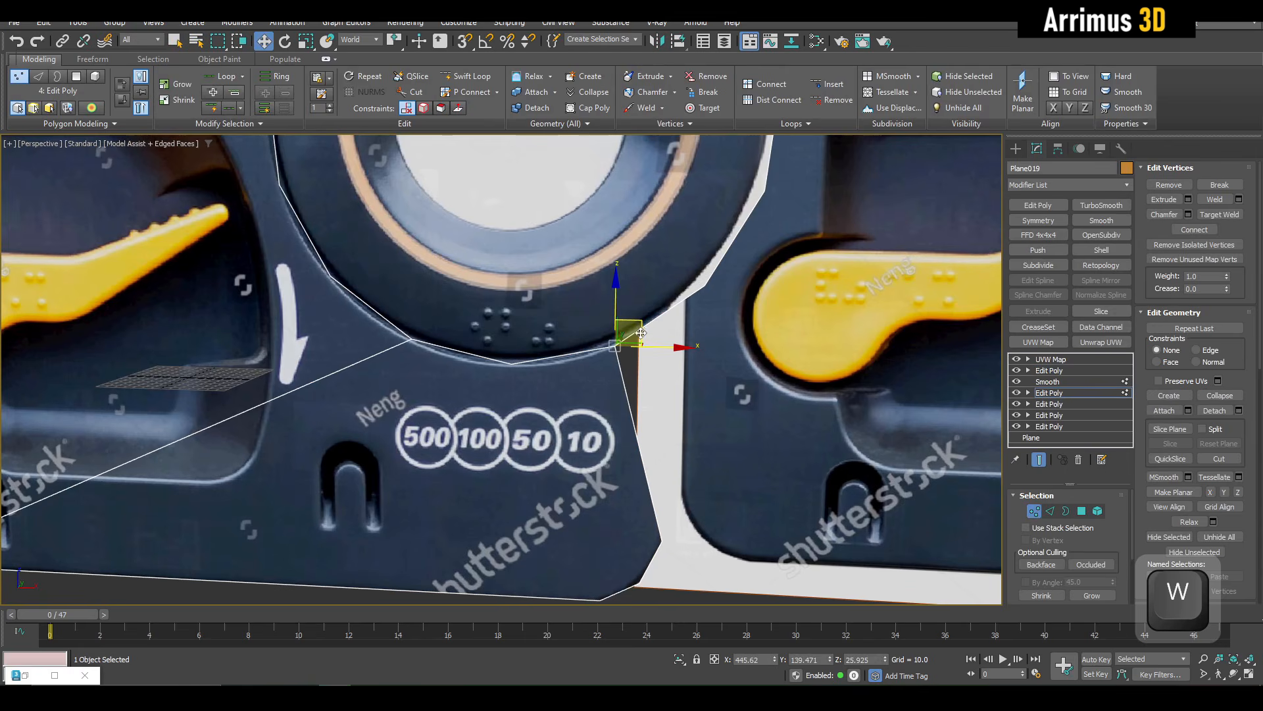
left_click_drag(642, 327, 700, 315)
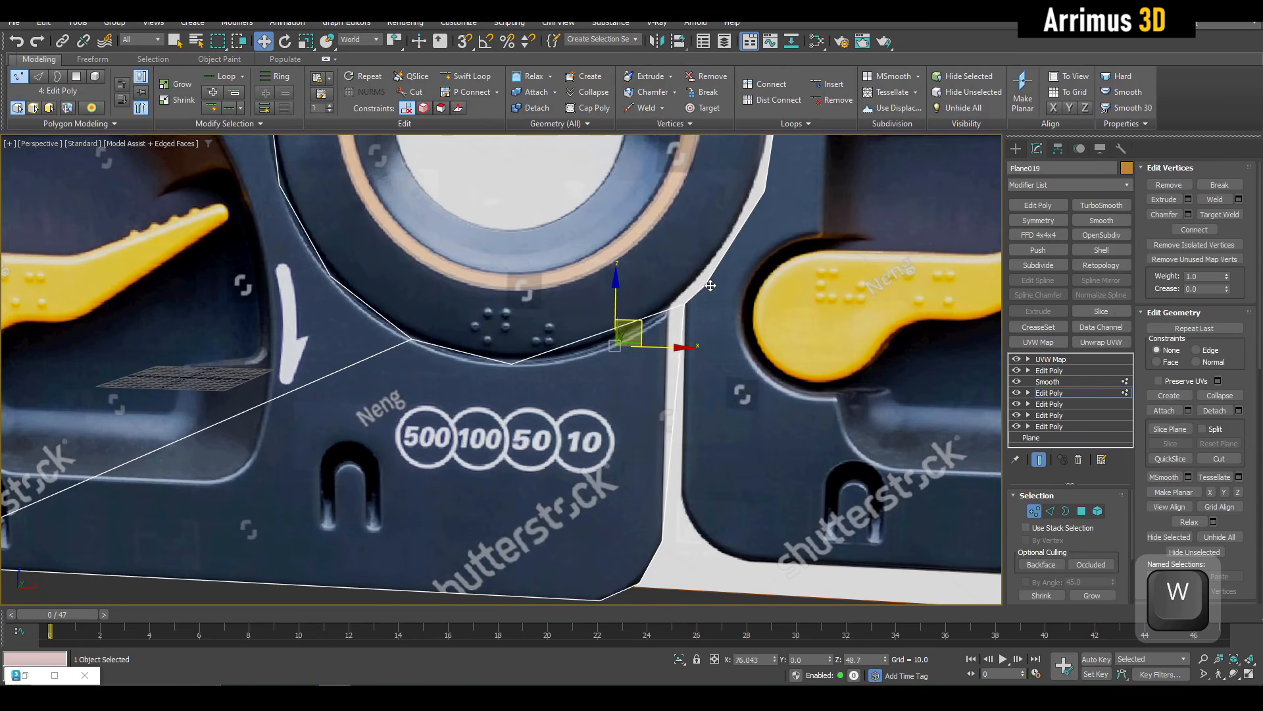
key("q")
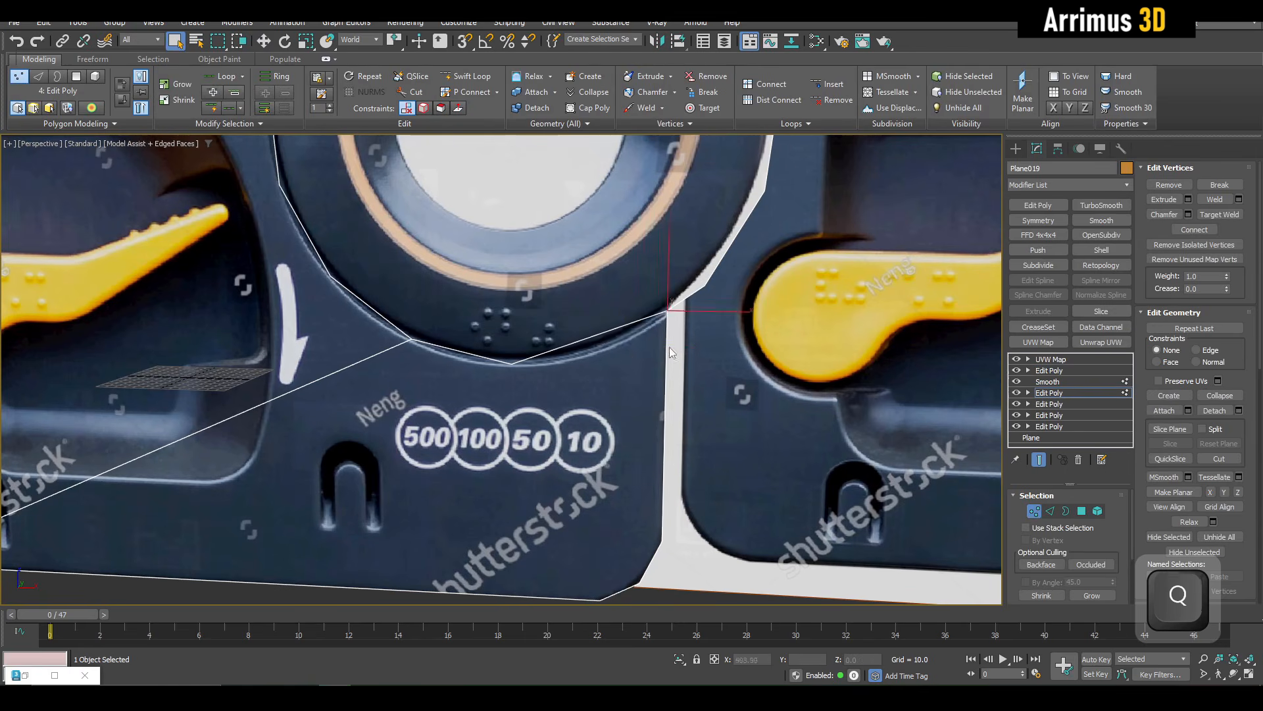
Step: Cut an edge from the dial's lower right rim down to the panel's bottom vertex and adjust the new vertex onto the dial curve
middle_click_drag(600, 355, 610, 325)
key("alt+c")
left_click(604, 306)
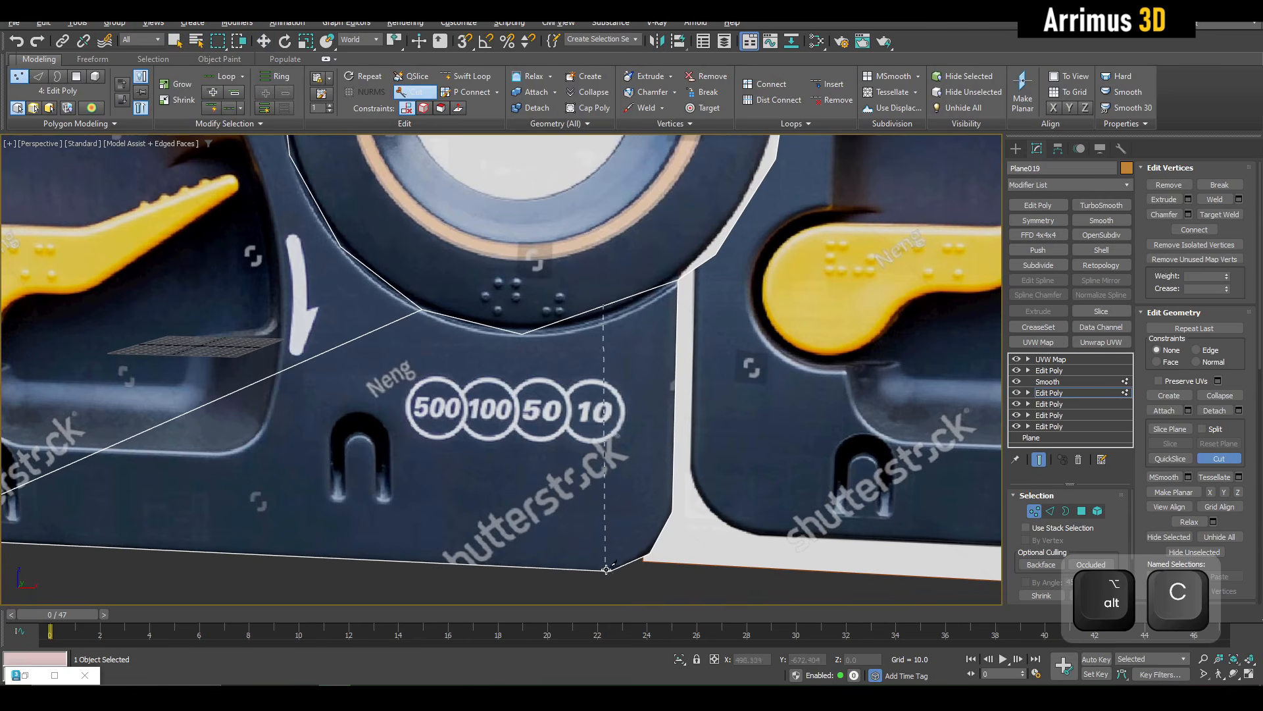
right_click(619, 459)
right_click(619, 459)
left_click_drag(596, 277, 618, 321)
key("w")
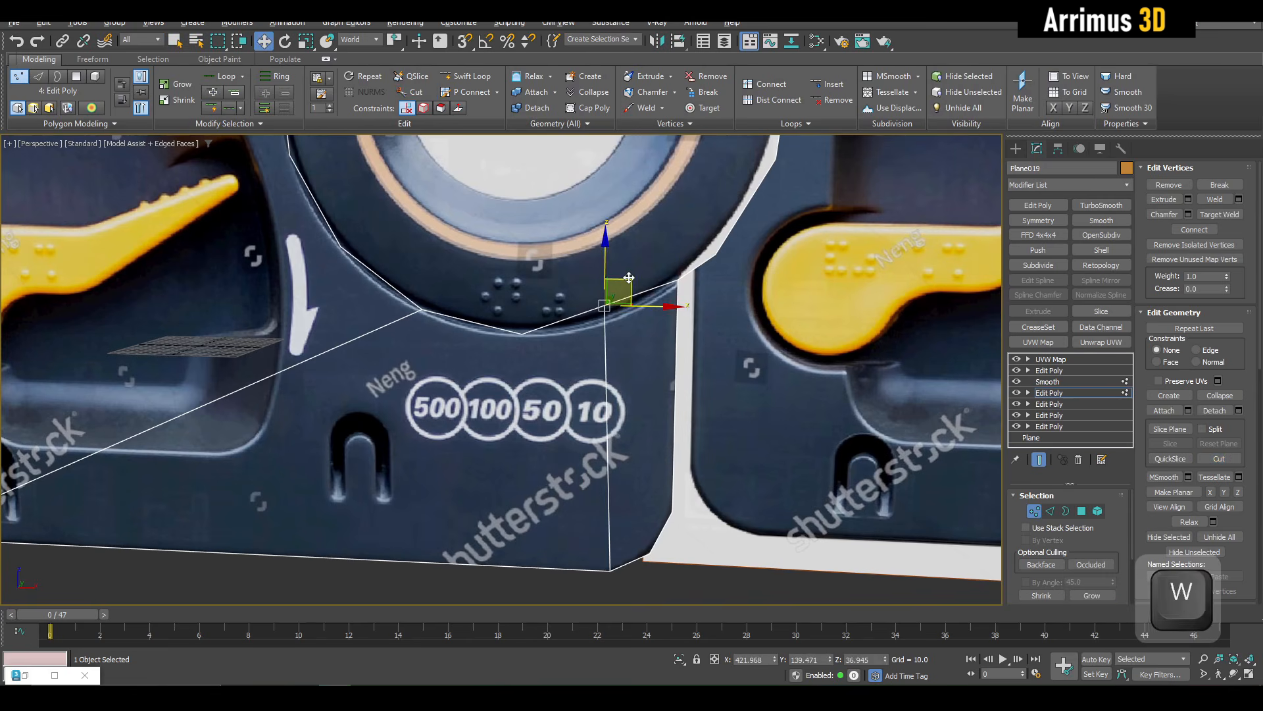
left_click_drag(629, 279, 638, 285)
key("q")
scroll(639, 288, "down", 8)
Step: Inset the dial polygon by scaling it inward to the outer edge of the pictured orange ring
key("4")
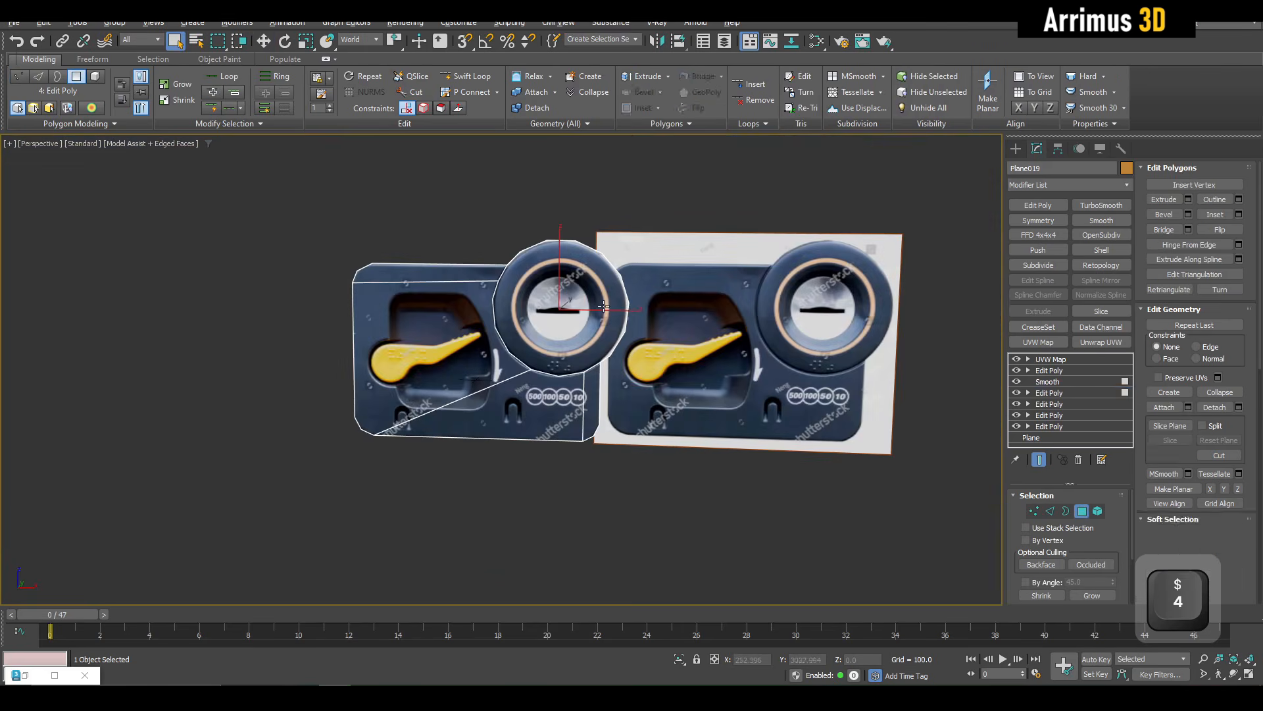
scroll(665, 315, "up", 8)
scroll(602, 275, "up", 4)
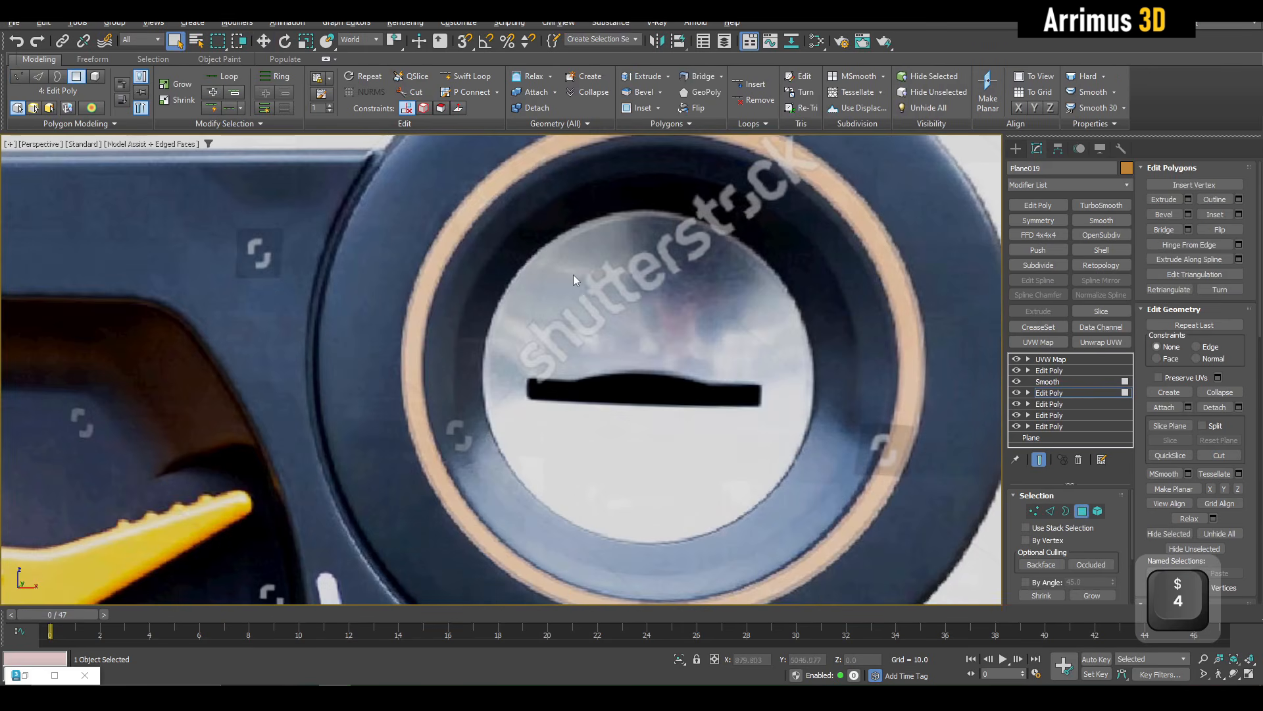
scroll(574, 275, "down", 4)
middle_click_drag(296, 341, 621, 337)
left_click(302, 287)
key("r")
middle_click_drag(304, 288, 382, 269)
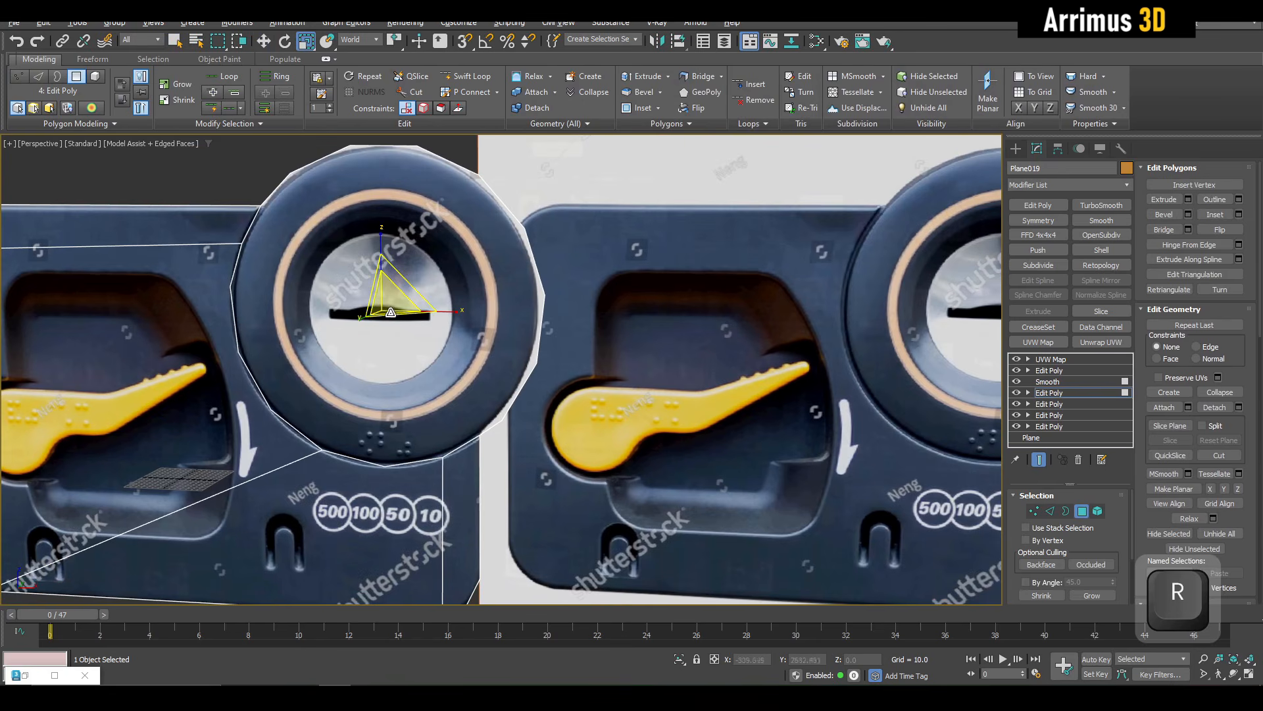
key("w")
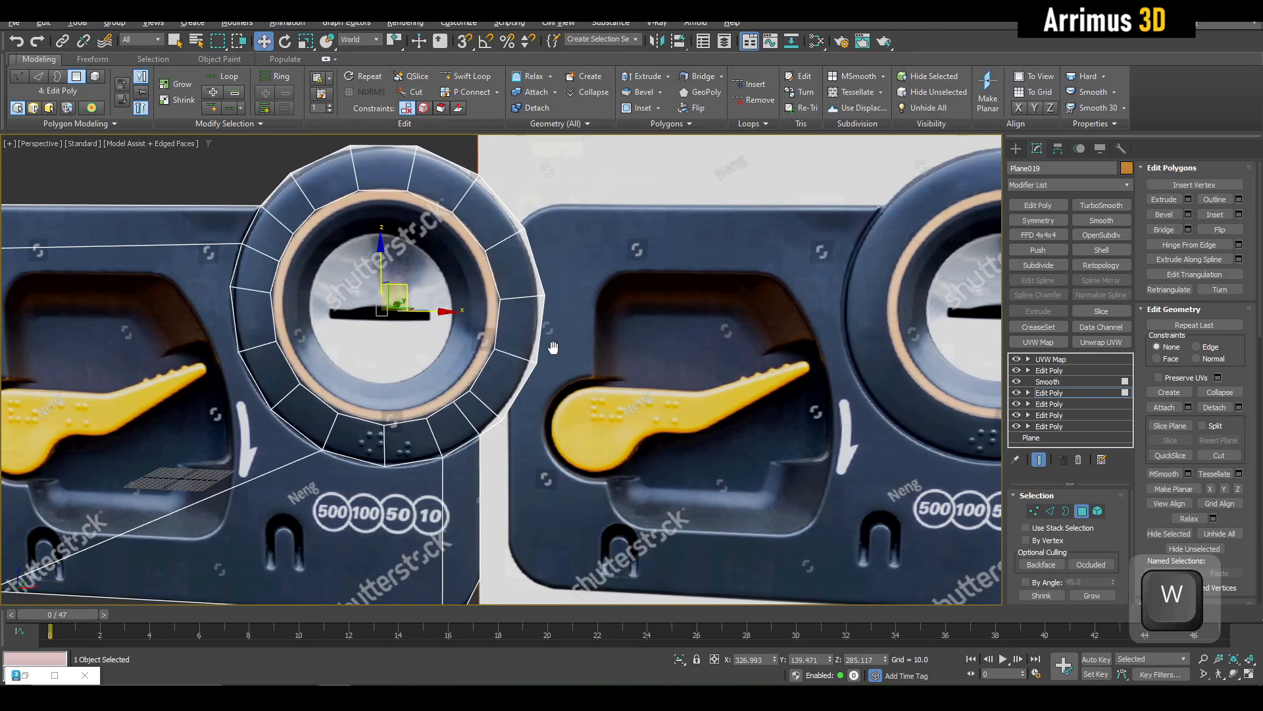
Step: Inset the dial face to the orange ring's inner edge and once more just inside it
middle_click_drag(554, 347, 496, 360)
scroll(820, 349, "up", 4)
middle_click_drag(842, 346, 694, 443)
middle_click_drag(588, 432, 945, 350)
middle_click_drag(99, 343, 513, 341)
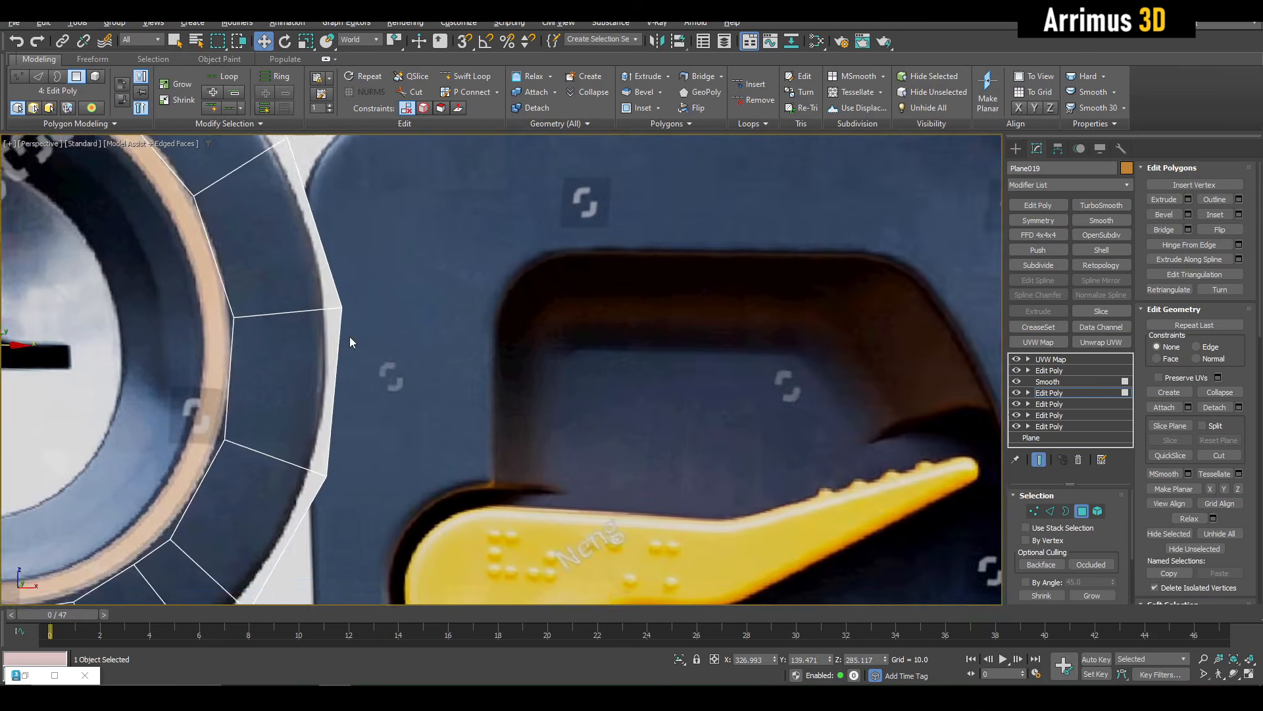
middle_click_drag(218, 336, 635, 363)
key("r")
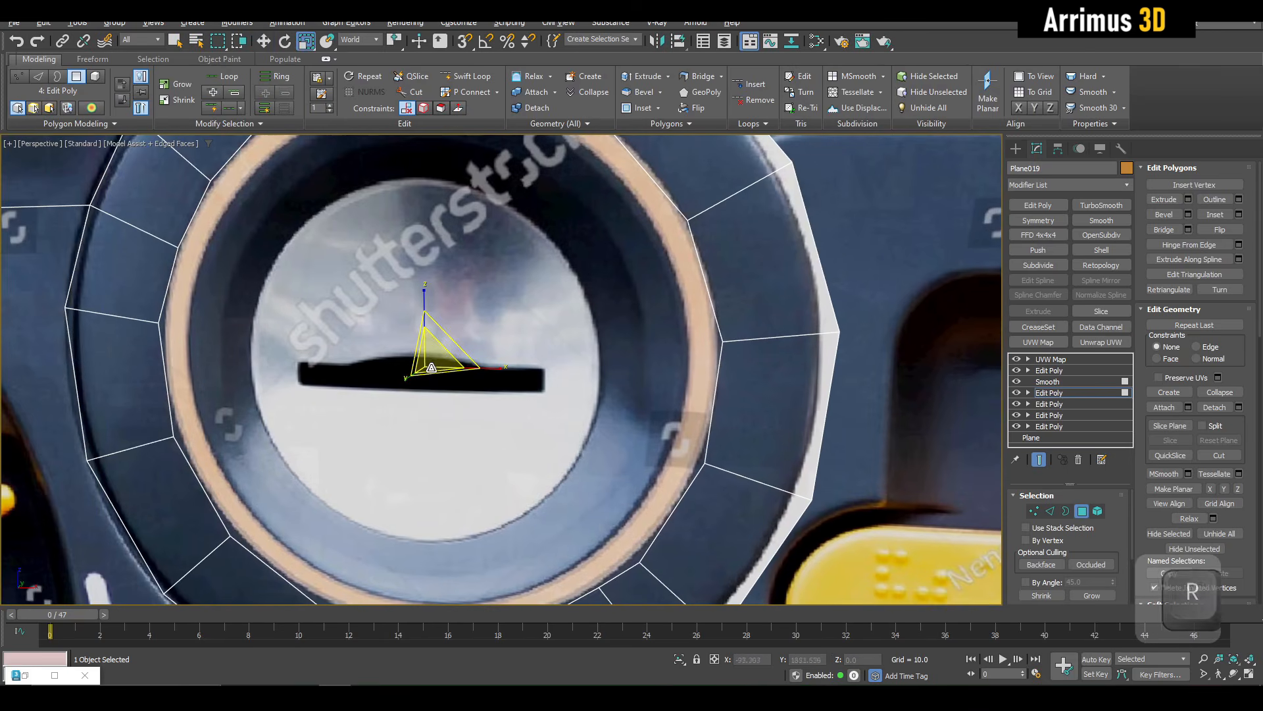
left_click_drag(427, 369, 426, 375, "shift")
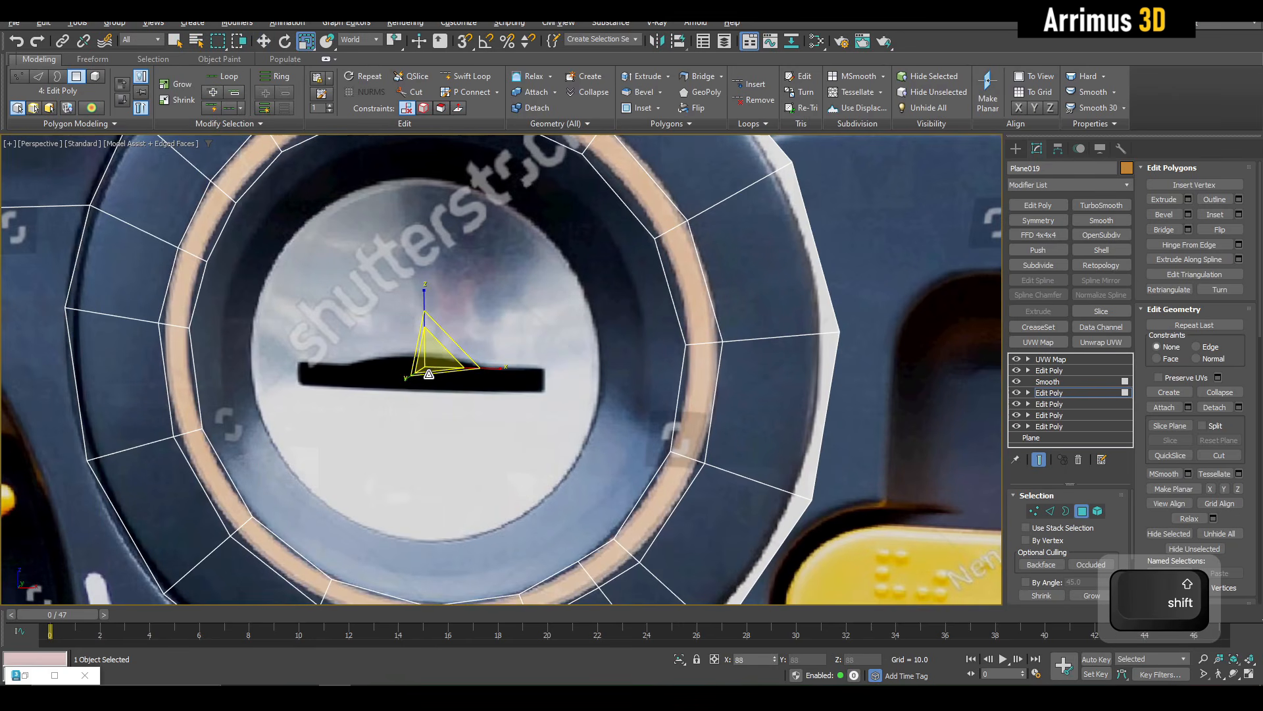
middle_click_drag(419, 369, 428, 376)
key("w")
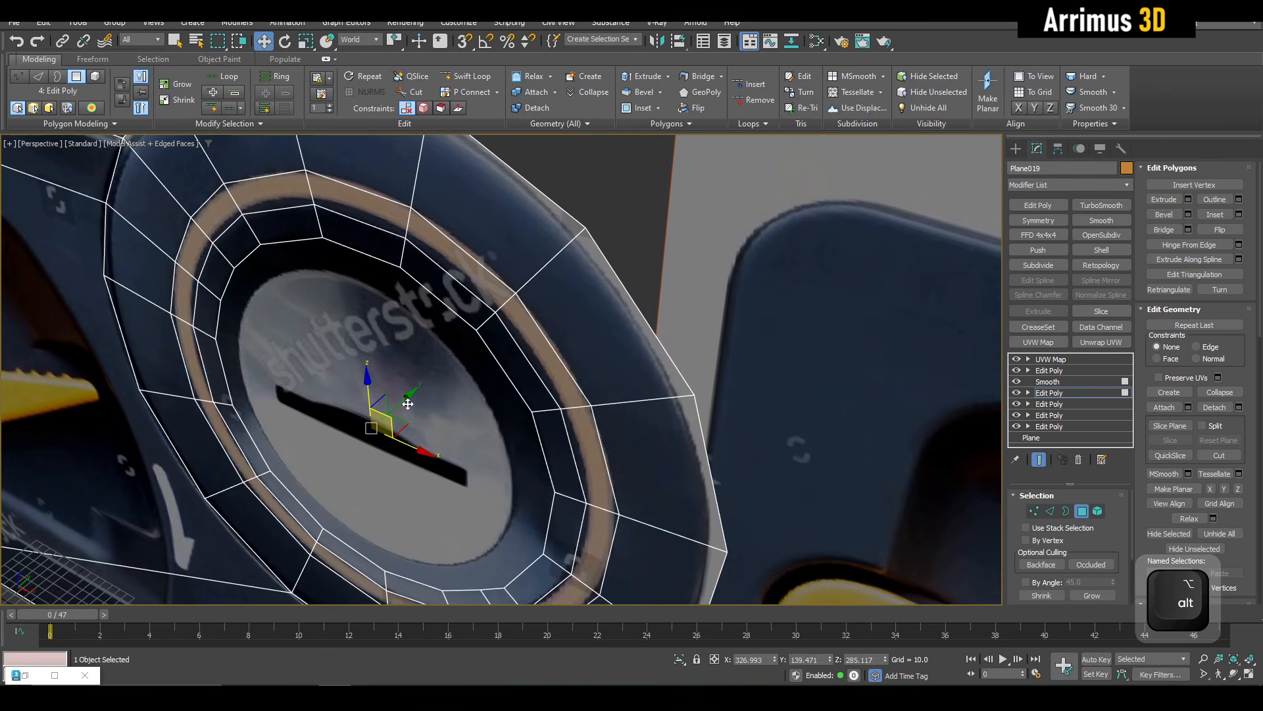
Step: Push the inset dial face back along Y to about 171 and inset it again toward the coin disc
left_click_drag(404, 400, 426, 389)
middle_click_drag(426, 390, 475, 348, "alt")
key("r")
left_click_drag(463, 375, 456, 400, "shift")
key("w")
middle_click_drag(454, 397, 425, 363, "alt")
key("q")
scroll(486, 362, "down", 4)
key("r")
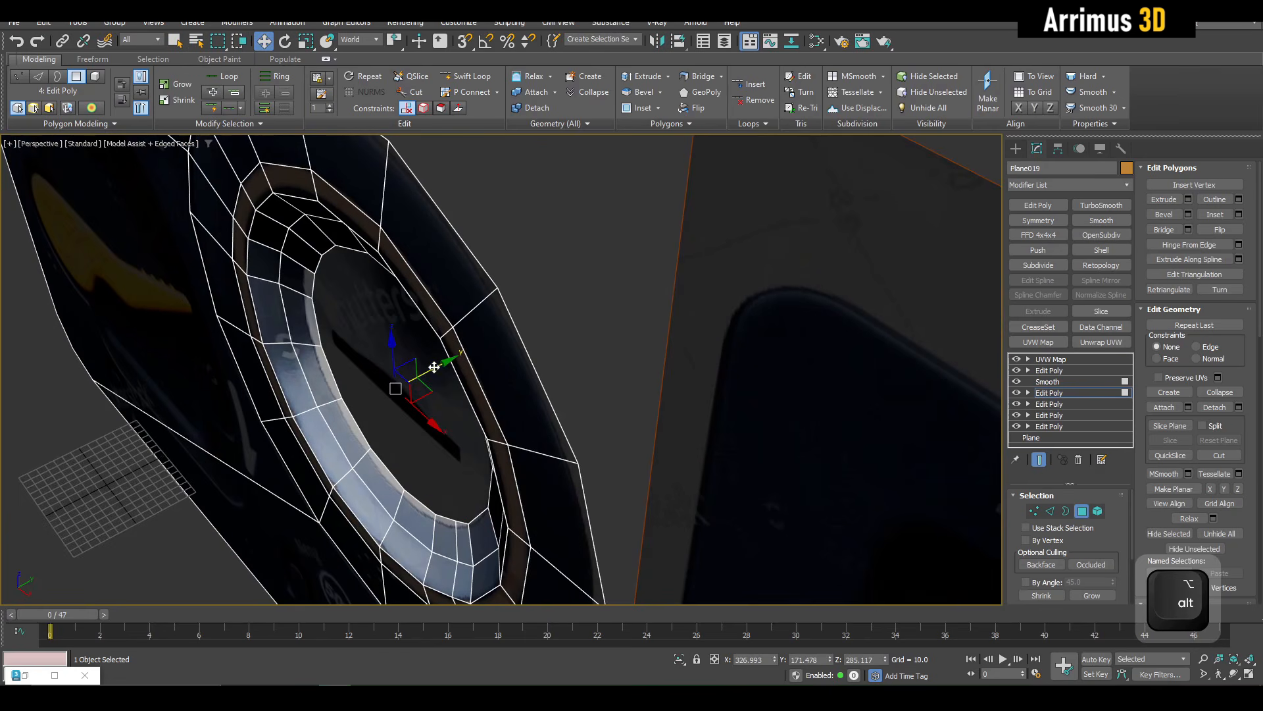
Step: Extrude the coin disc face deeper along Y to form the recess wall
left_click_drag(434, 367, 485, 343, "shift")
key("q")
mouse_move(485, 343)
middle_mouse_down("alt")
mouse_move(741, 398)
mouse_move(500, 342)
middle_mouse_up("alt")
scroll(740, 398, "down", 4)
middle_click_drag(745, 412, 819, 339, "alt")
middle_click_drag(379, 322, 481, 350)
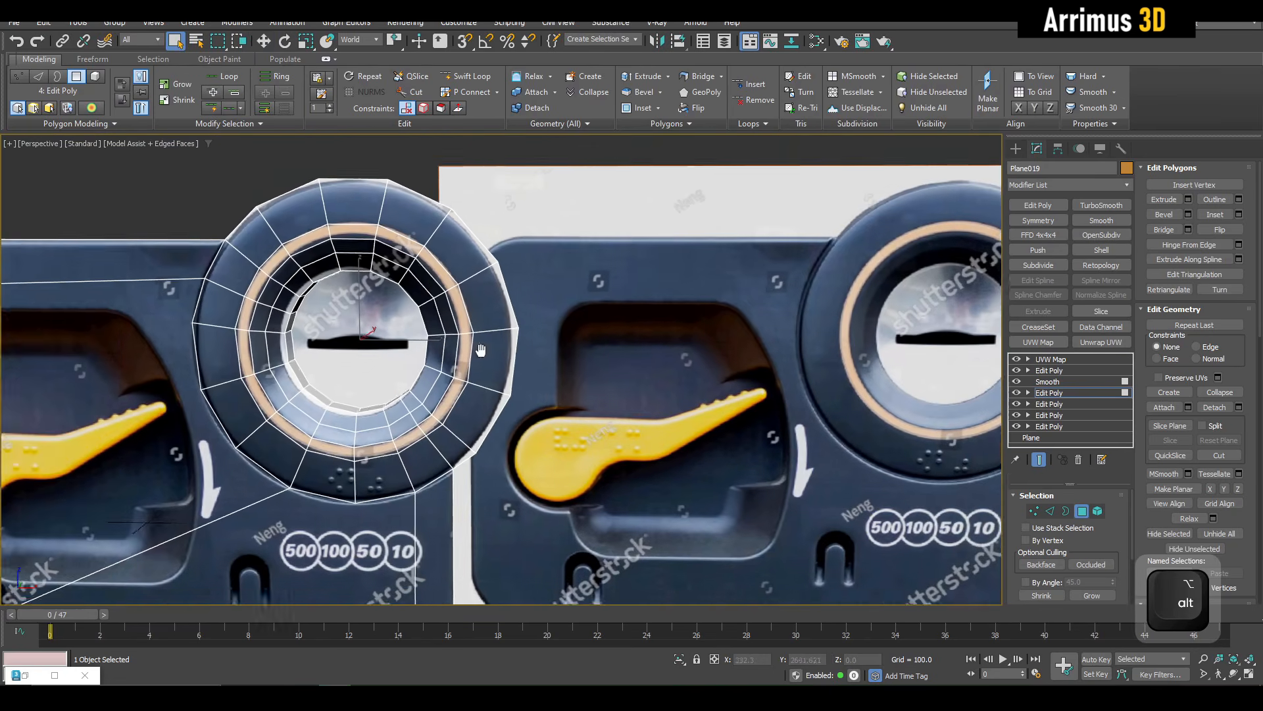
Step: Extrude the orange ring's polygon loop back along Y by about 11 units to form a shallow groove
scroll(500, 347, "up", 3)
scroll(511, 272, "up", 3)
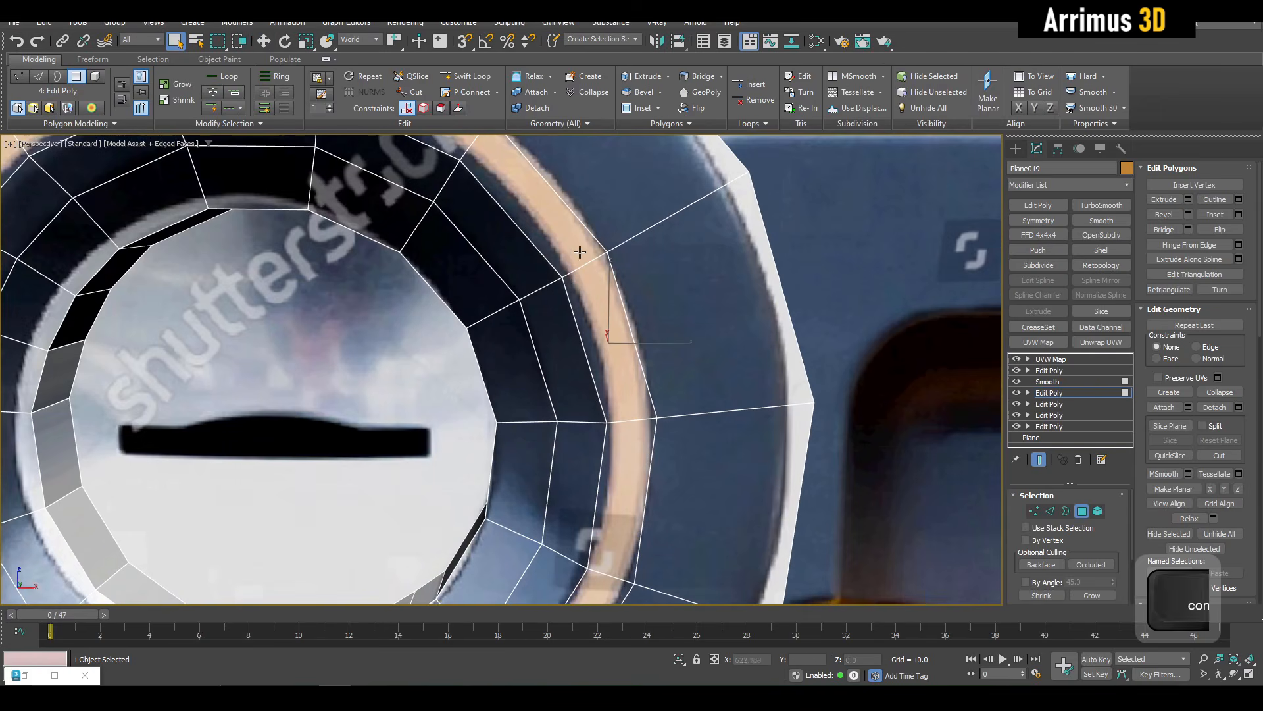
double_click(579, 249, "ctrl")
key("w")
middle_click_drag(578, 249, 481, 302, "alt")
scroll(526, 336, "down", 5)
middle_click_drag(572, 342, 581, 369, "alt")
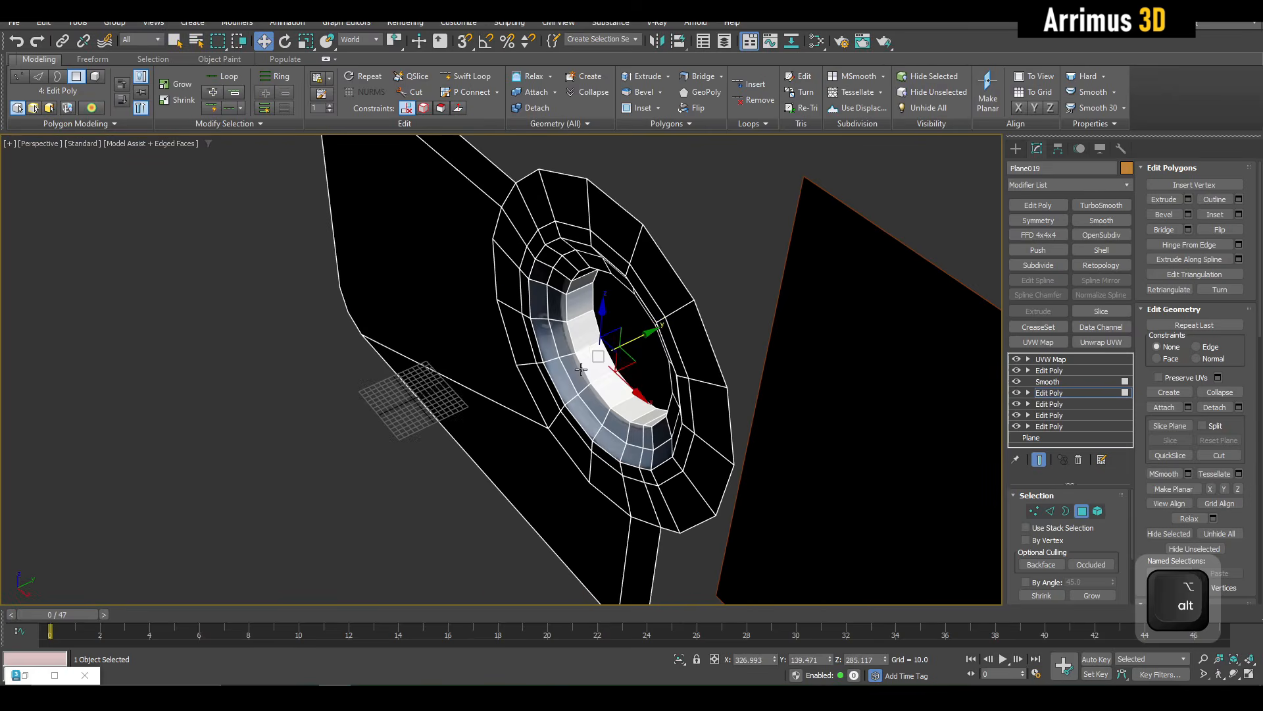
scroll(581, 370, "up", 3)
left_click_drag(650, 338, 667, 336, "shift")
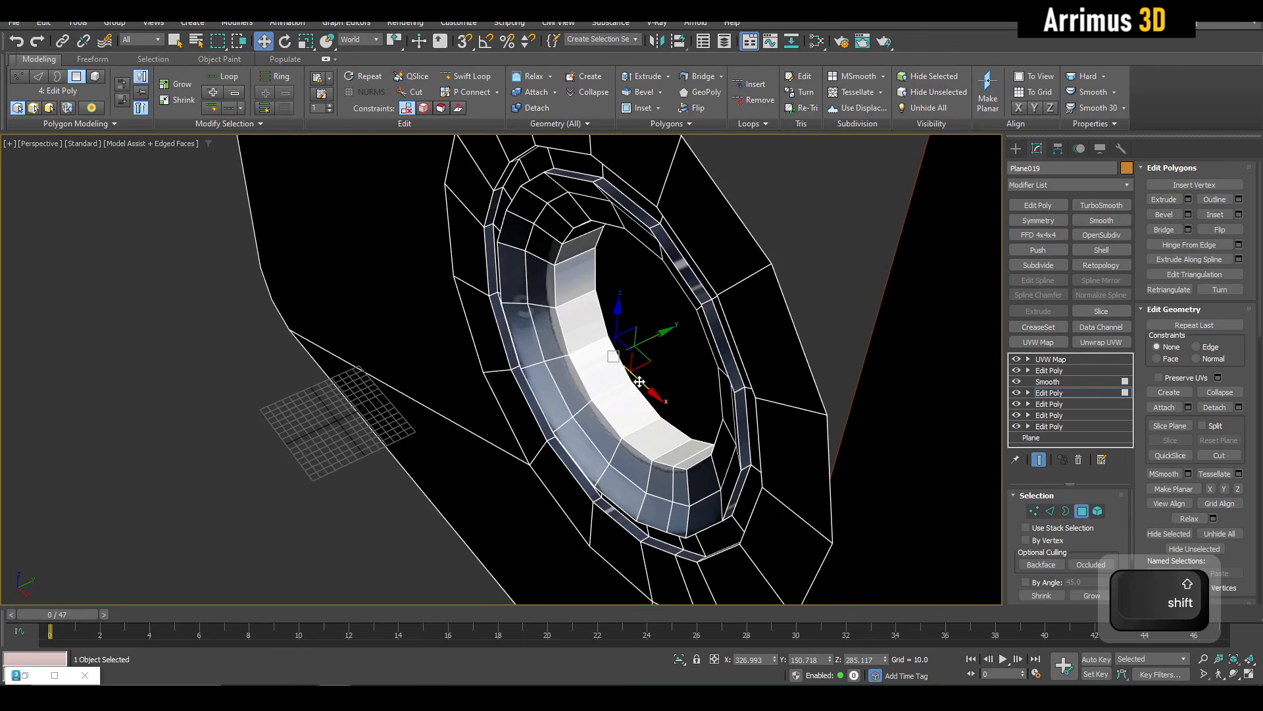
key("q")
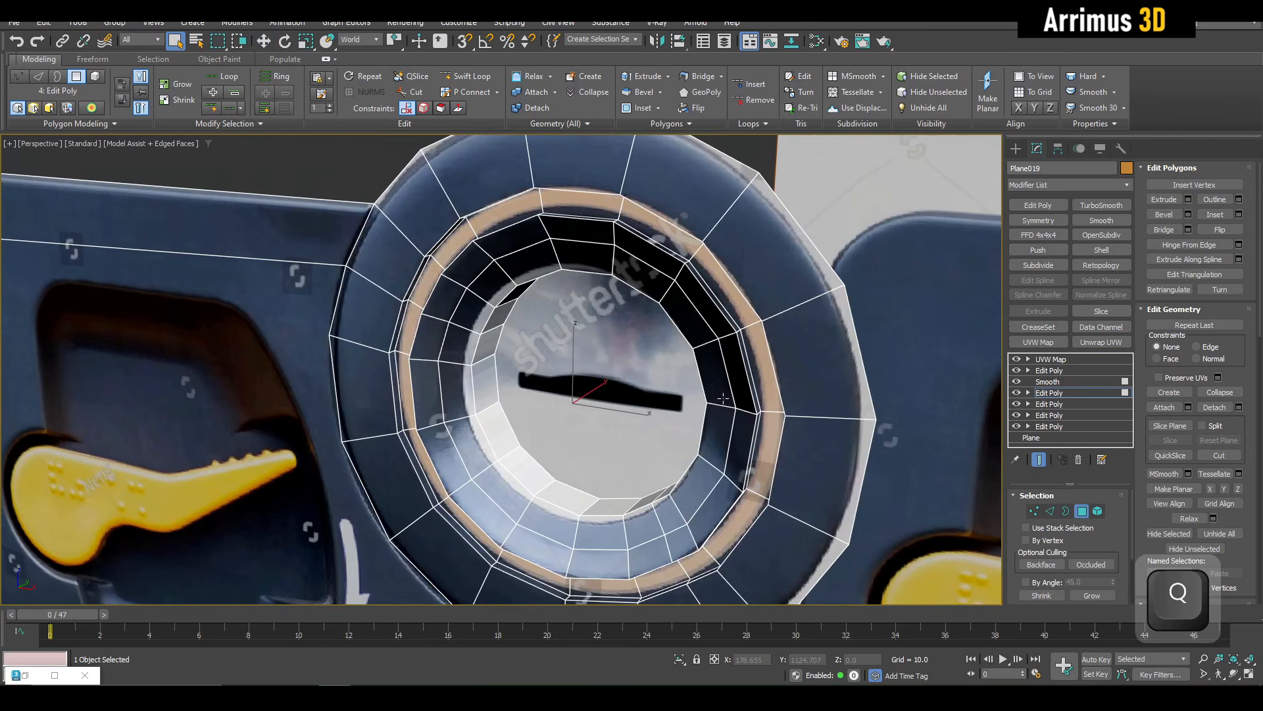
Step: Turn off the end result display, grow the ring selection to include the groove walls and detach it as a clone
scroll(791, 371, "up", 1)
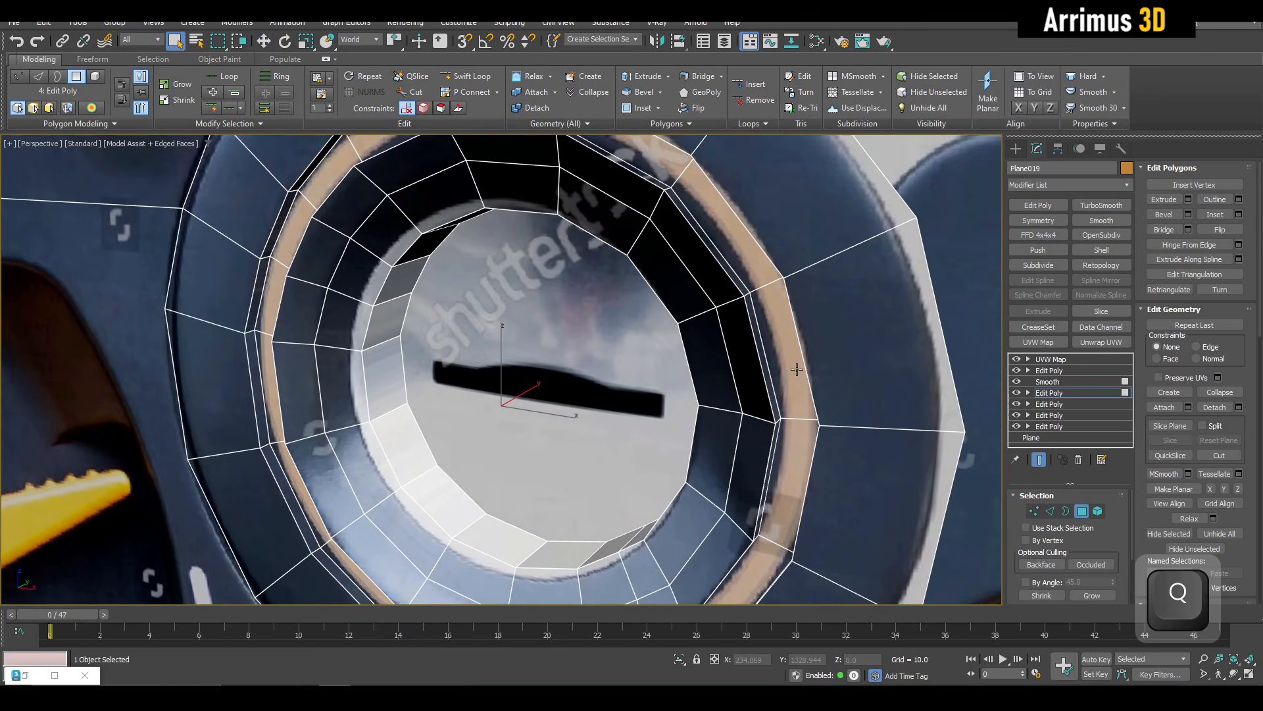
key("space")
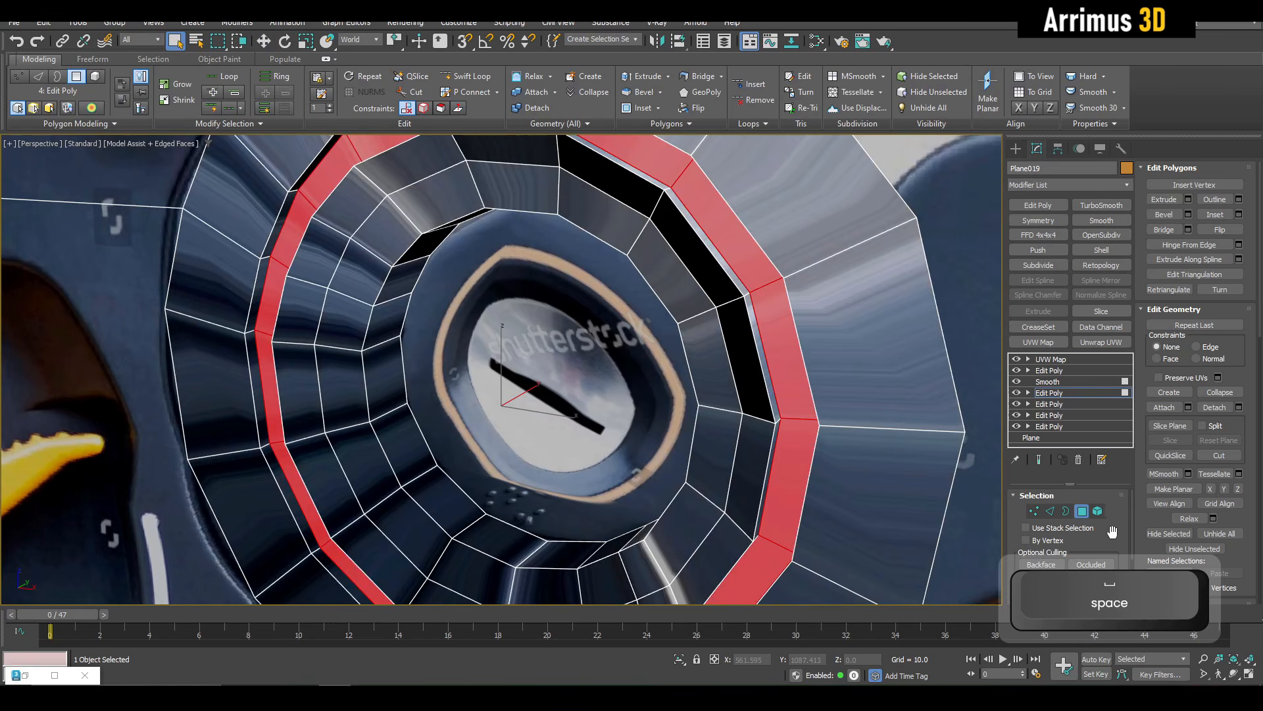
left_click_drag(1112, 531, 1105, 418)
left_click(1095, 512)
key("d")
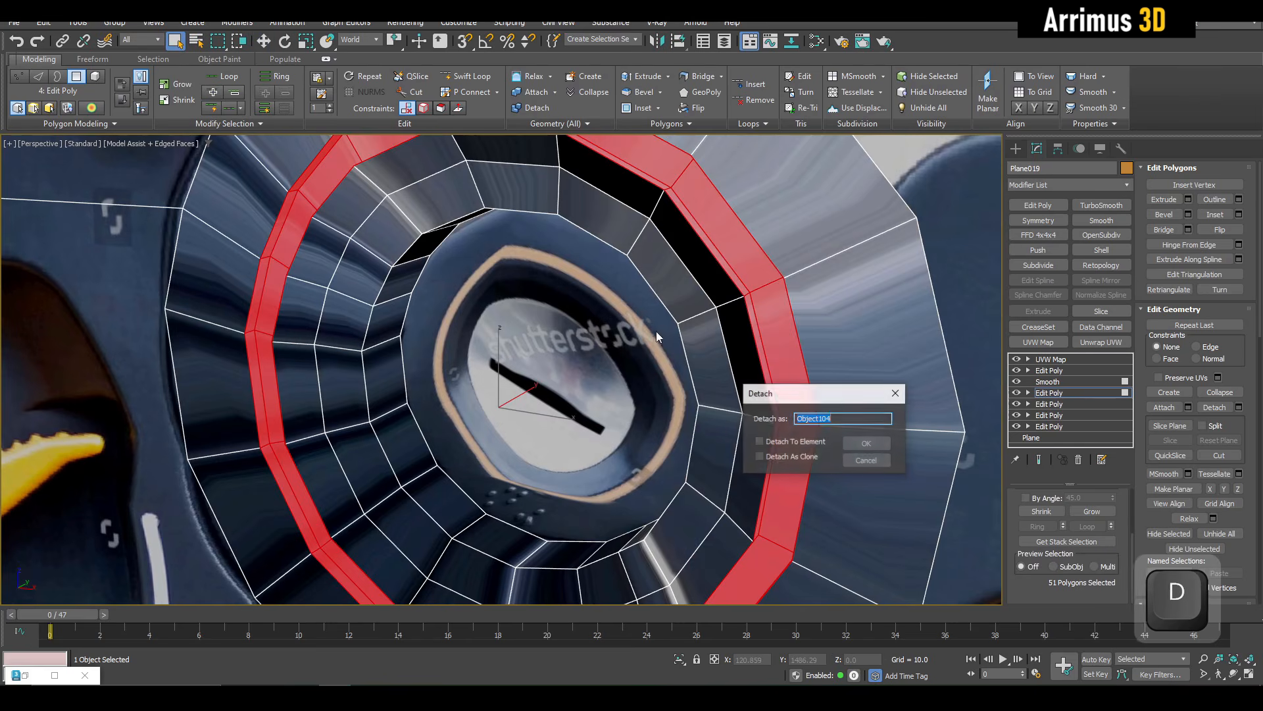
left_click(835, 455)
left_click(866, 444)
key("4")
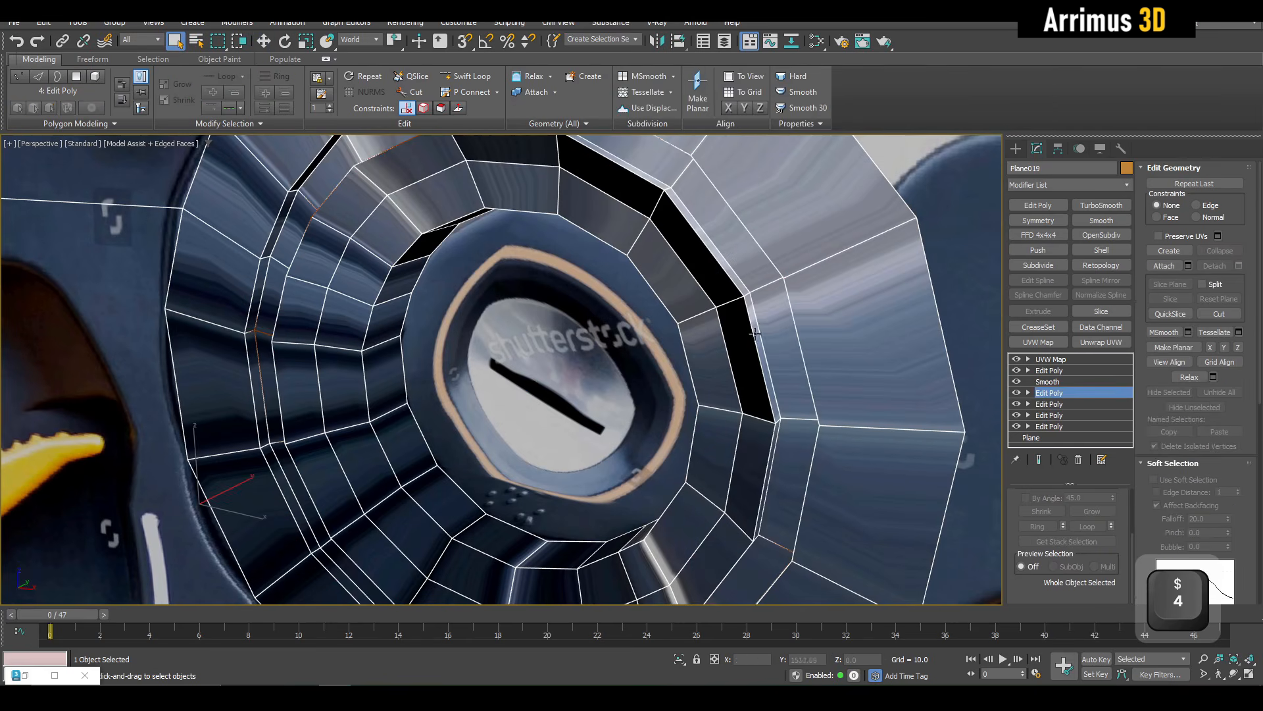
Step: Select the detached ring clone and isolate it
left_click(763, 352)
middle_click_drag(762, 354, 741, 471)
key("alt+q")
middle_click_drag(685, 436, 700, 358, "alt")
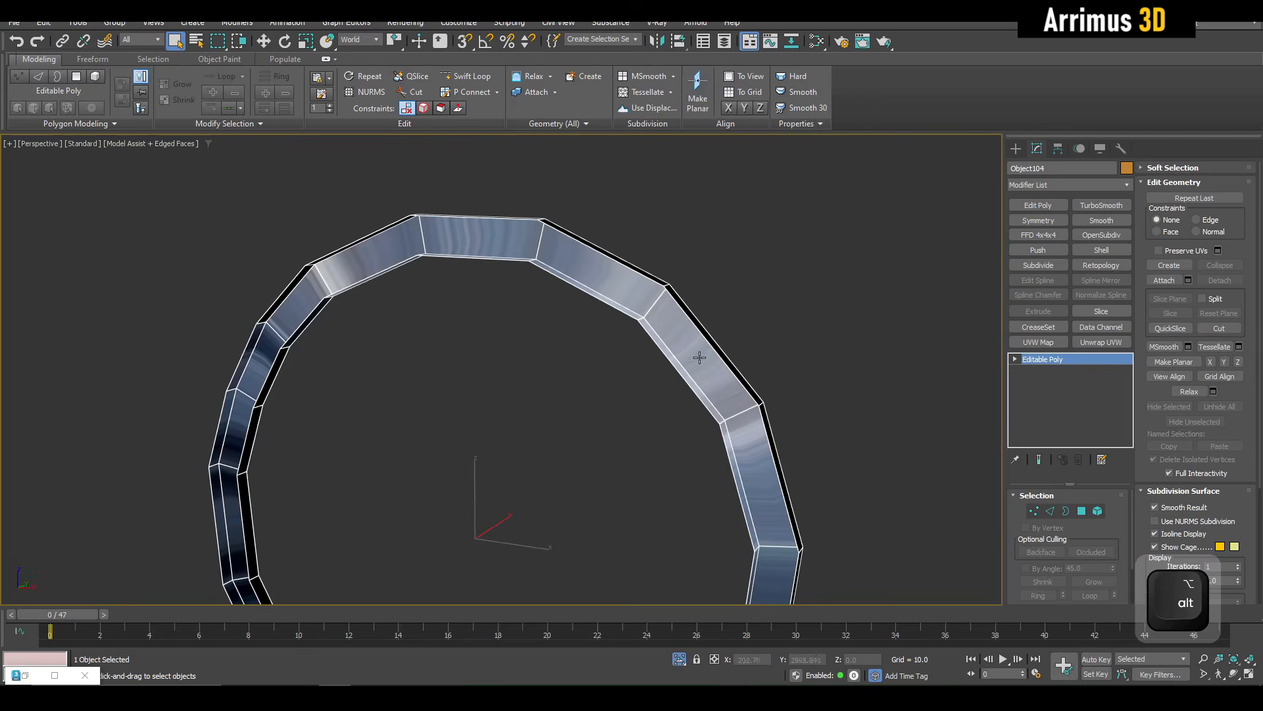
Step: Add an Edit Poly modifier to the ring clone and flip all its polygons
scroll(699, 359, "up", 3)
key("semicolon")
key("4")
key("ctrl+a")
left_click(1231, 233)
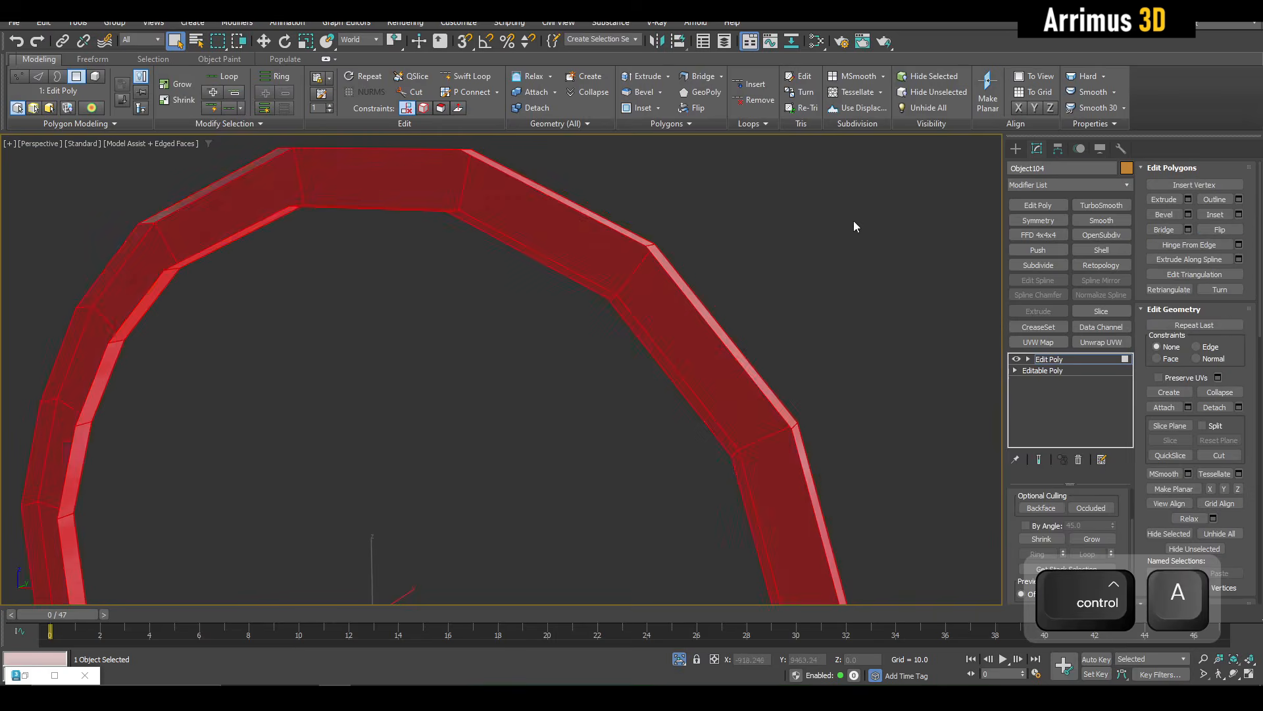
left_click(855, 226)
Step: Bridge the ring's two open border edge loops all the way around with one segment to close its open side
middle_click_drag(853, 227, 699, 290, "alt")
key("2")
left_click(687, 292)
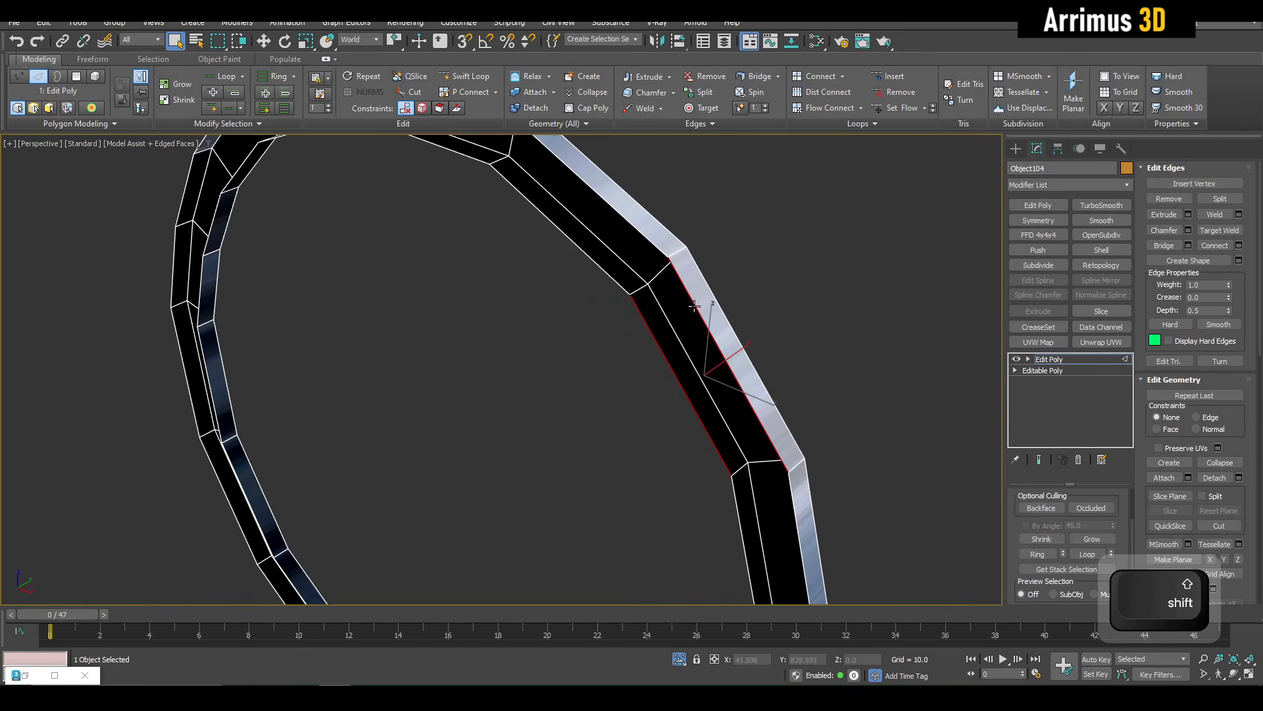
scroll(693, 317, "up", 4)
middle_click_drag(693, 317, 708, 313, "alt")
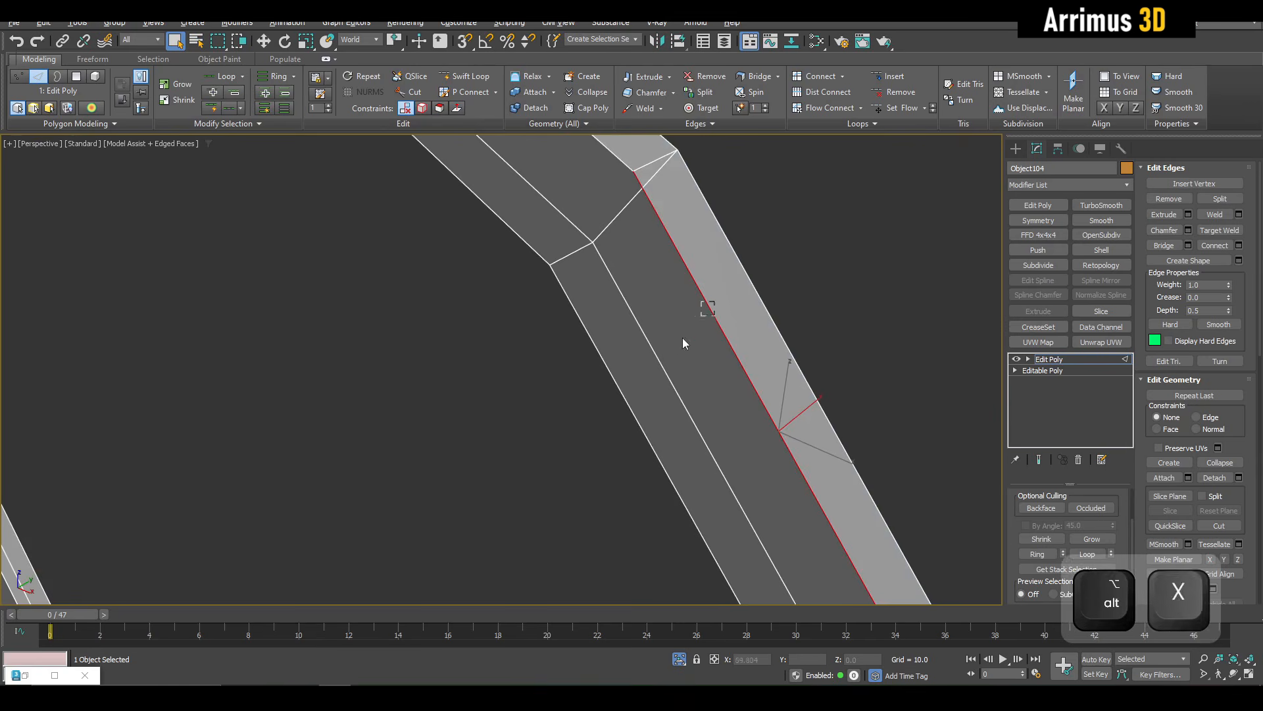
left_click_drag(630, 373, 594, 401, "ctrl")
key("shift+b")
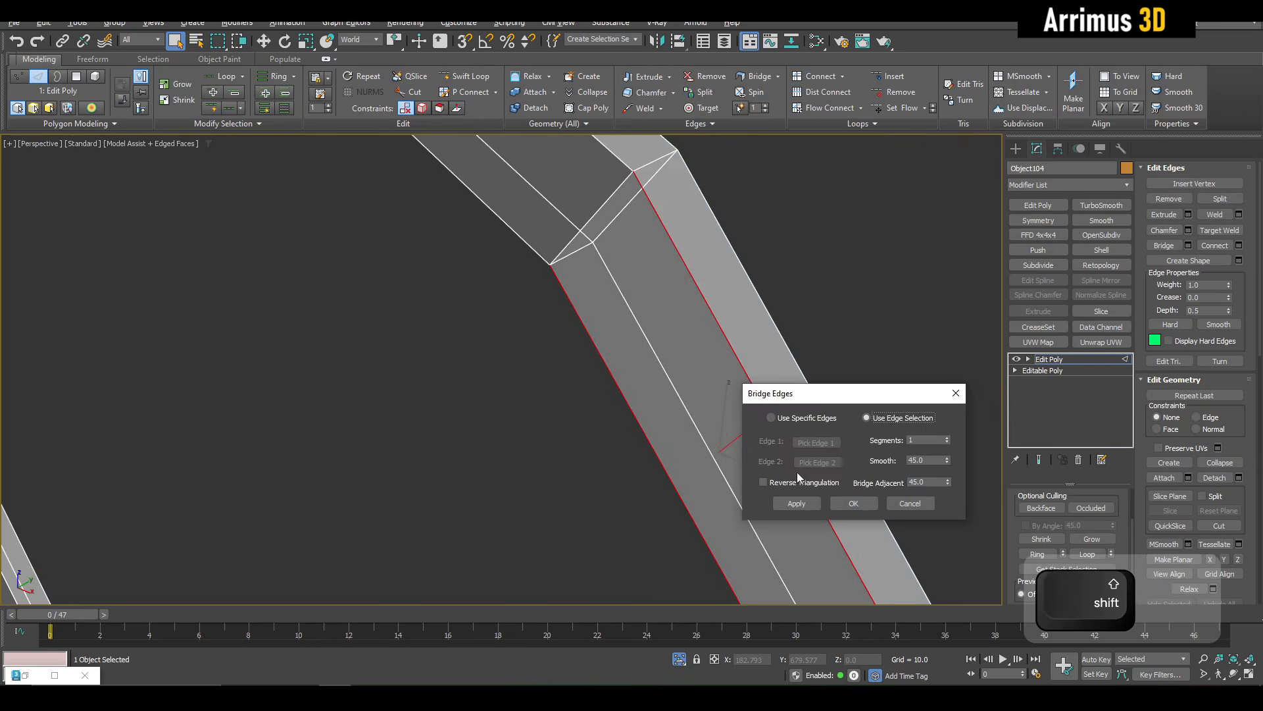
left_click(851, 504)
scroll(710, 437, "down", 5)
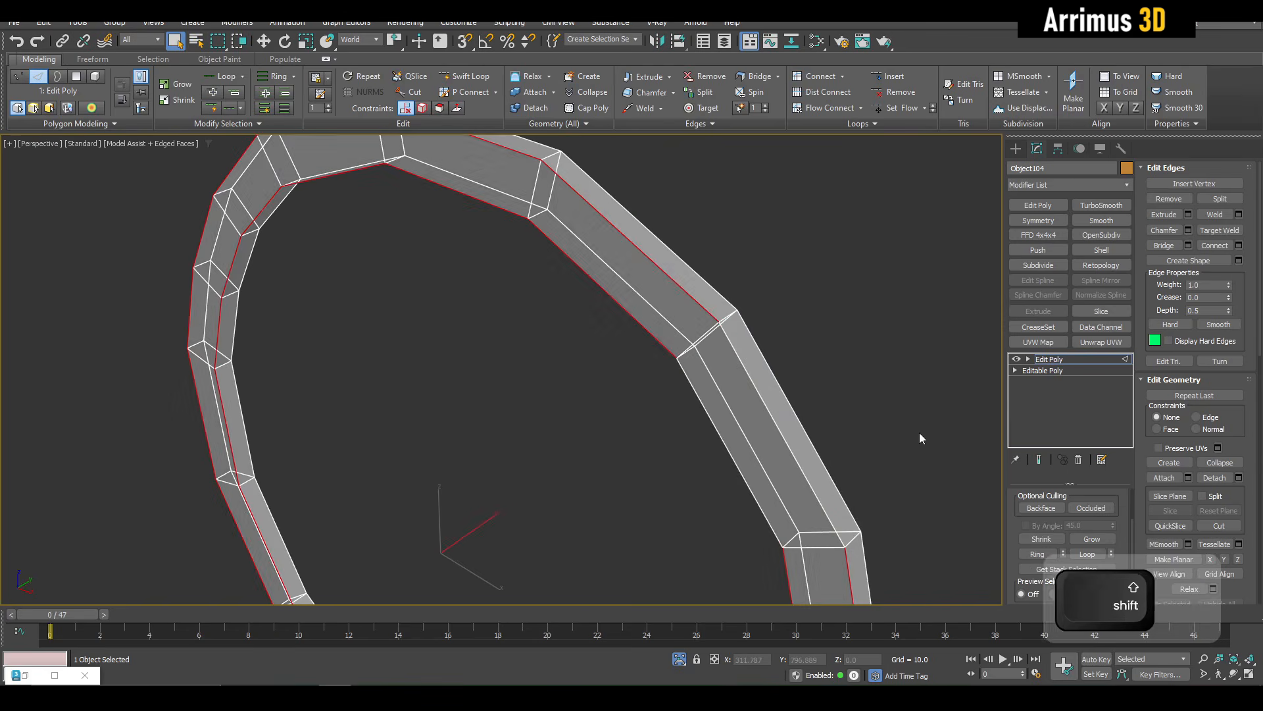
key("shift+b")
left_click(863, 510)
key("2")
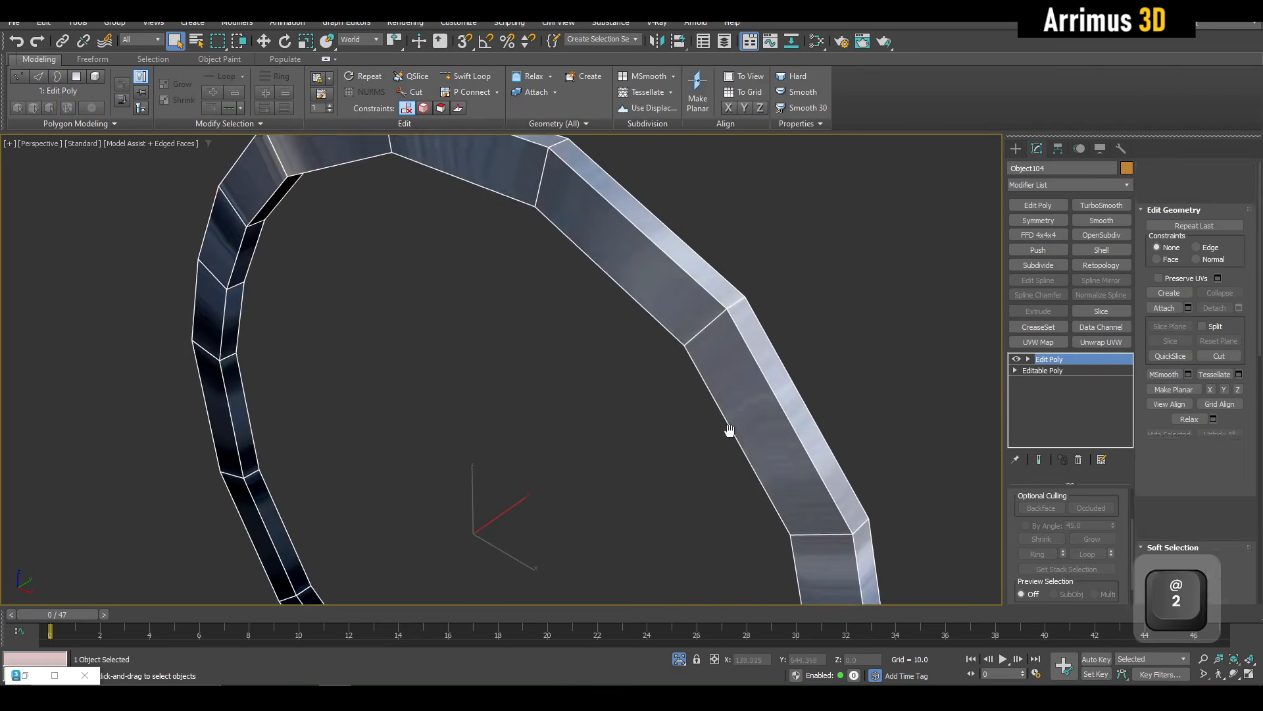
Step: End isolation of the ring and view it in the dial from the front
scroll(725, 368, "down", 4)
middle_click_drag(730, 430, 720, 342)
key("alt+q")
middle_click_drag(434, 460, 583, 331, "alt")
scroll(525, 442, "up", 2)
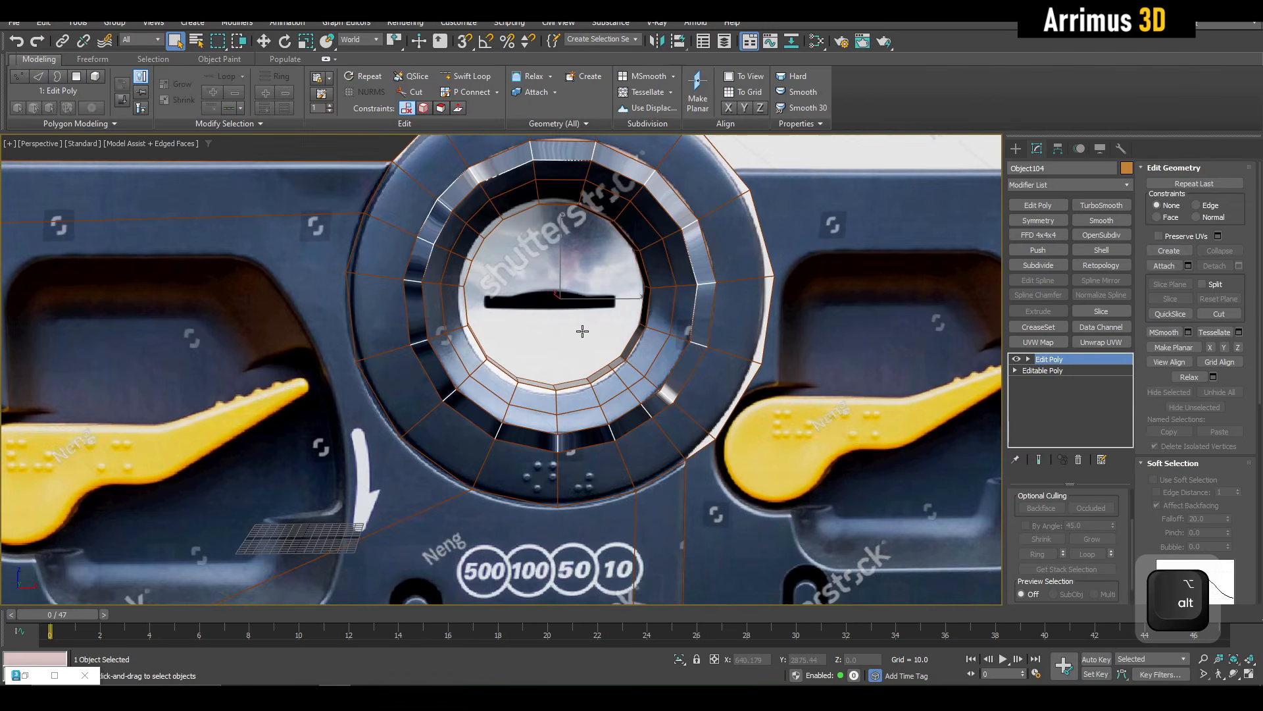
Step: Isolate the ring clone and view it on its own
scroll(723, 408, "down", 2)
middle_click_drag(710, 403, 380, 358)
middle_click_drag(705, 351, 776, 435)
scroll(498, 348, "up", 2)
key("alt+q")
middle_click_drag(400, 375, 594, 338)
scroll(527, 356, "up", 2)
scroll(598, 342, "down", 2)
Step: Hide the unused slots of the bitmap material and make a copy of it with the bitmap disconnected from its diffuse color
key("m")
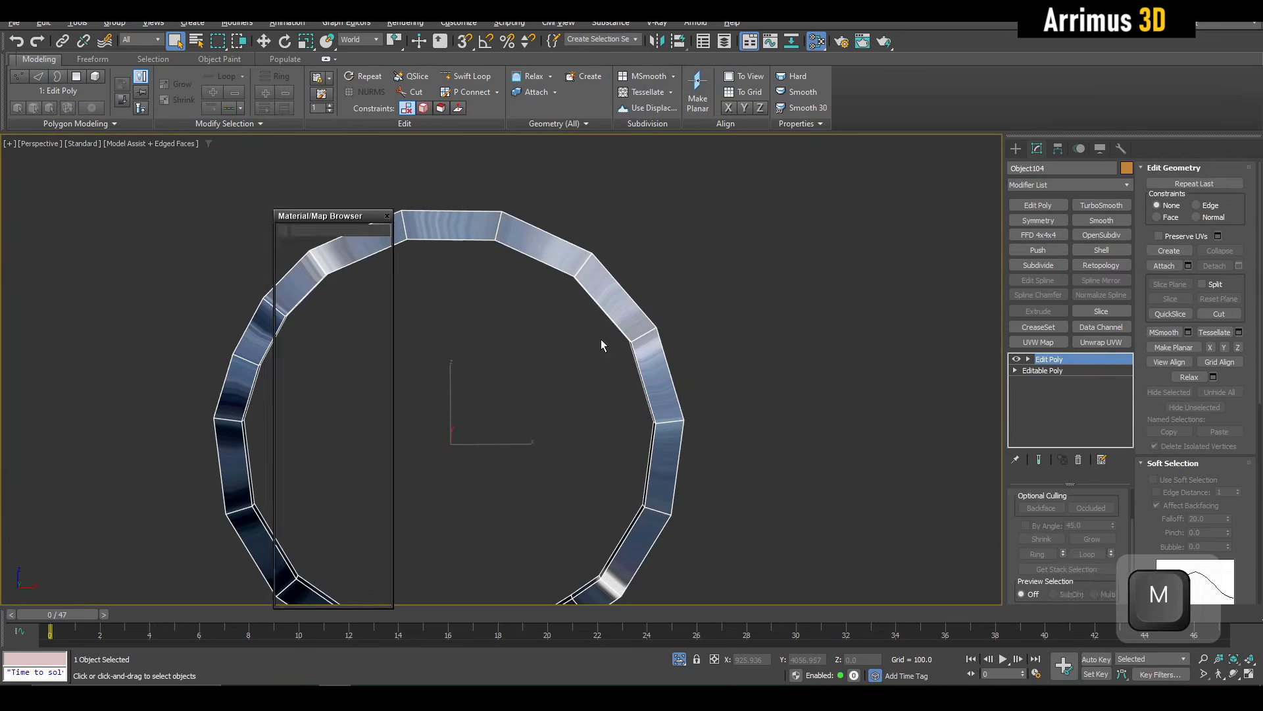
right_click(721, 283)
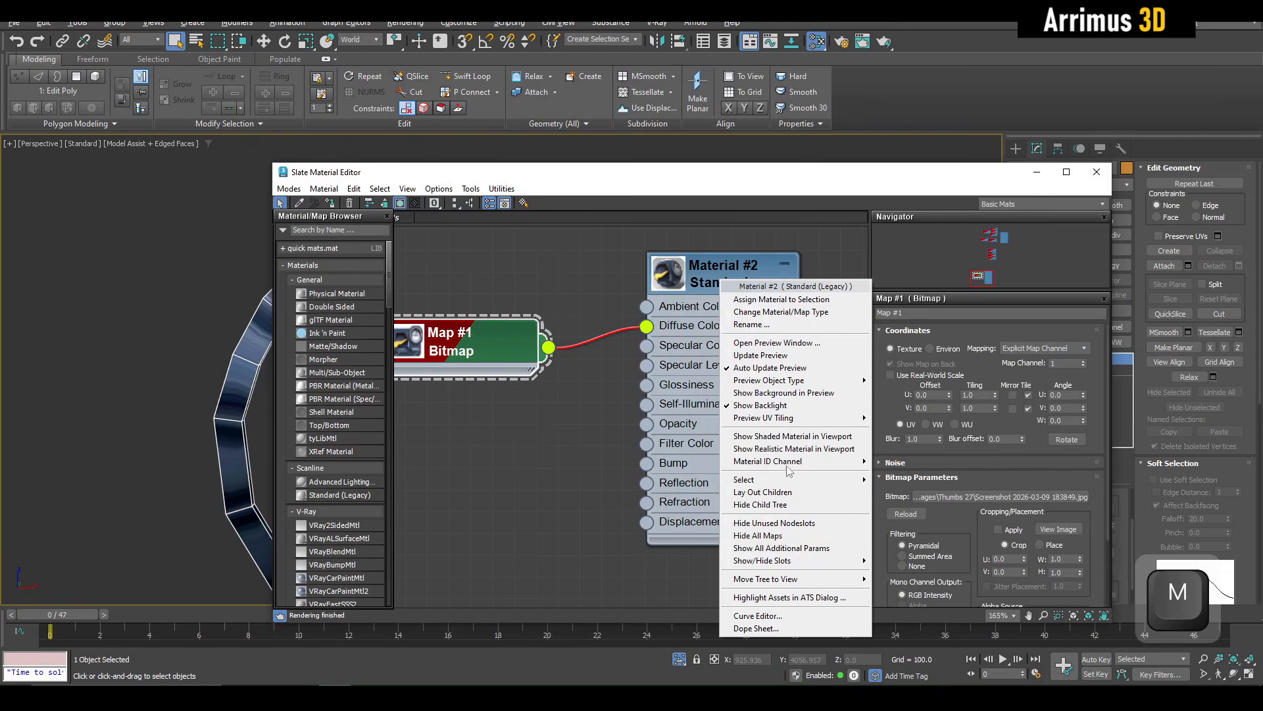
left_click(793, 523)
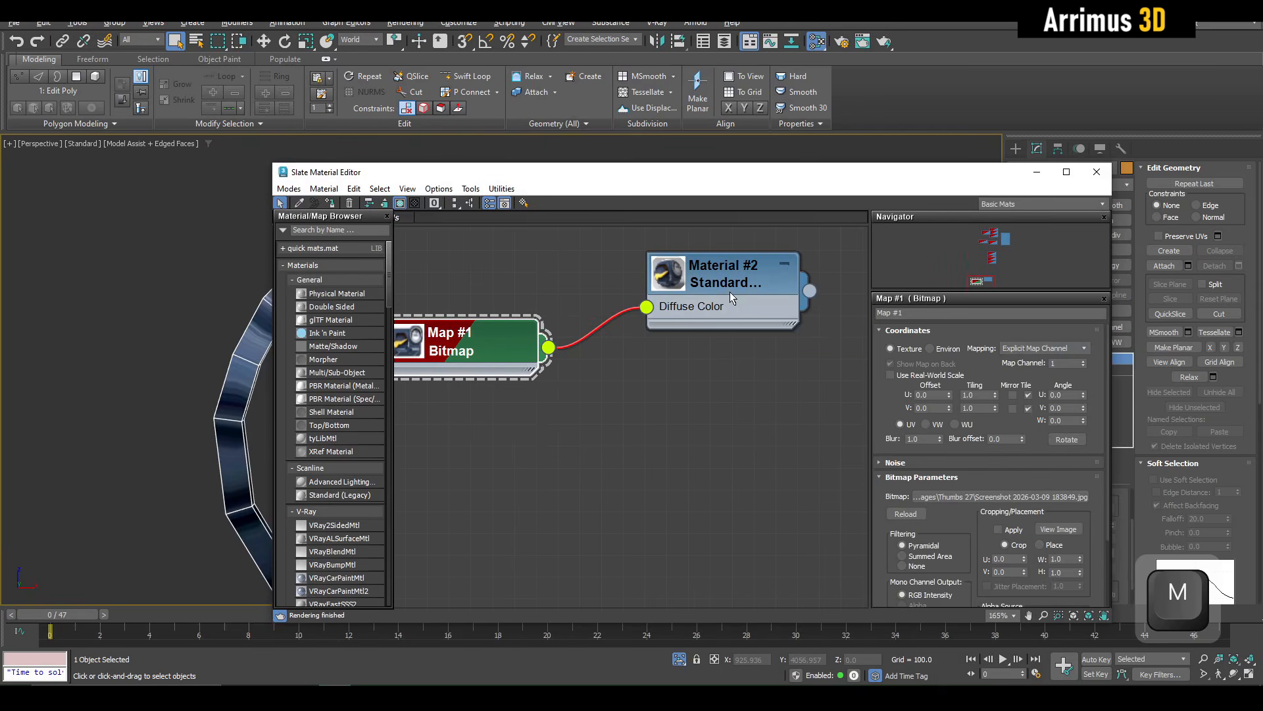
left_click_drag(720, 279, 717, 464, "shift")
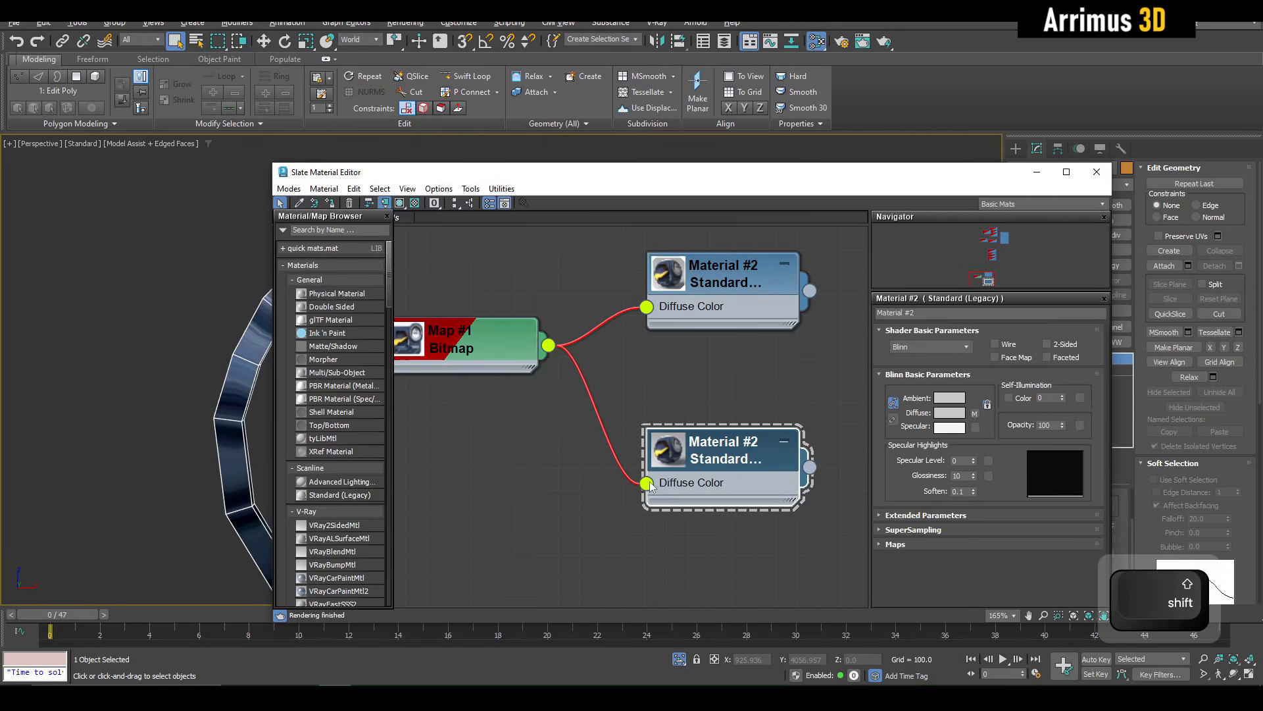
left_click_drag(649, 485, 530, 432)
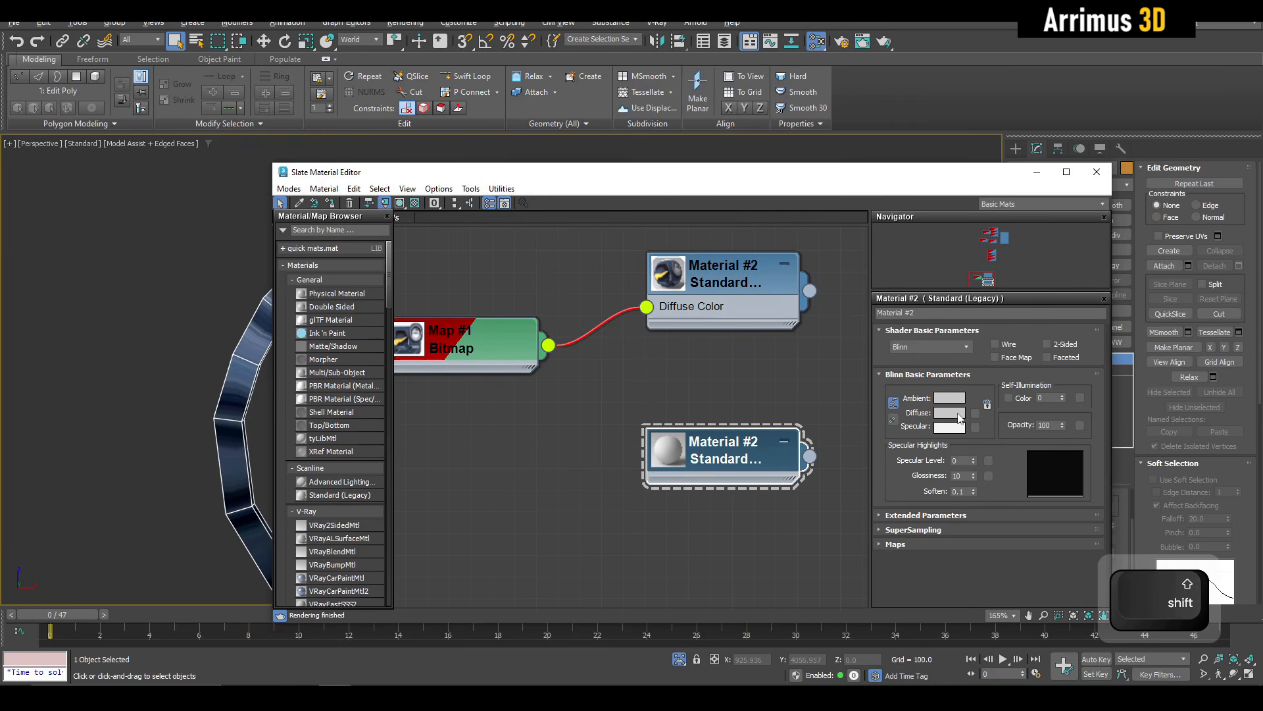
Step: End the ring's isolation and set the copied material's diffuse color to the tan ring color sampled from the reference image
middle_click_drag(163, 323, 3, 299)
scroll(206, 347, "down", 2)
middle_click_drag(206, 346, 46, 323)
key("alt+q")
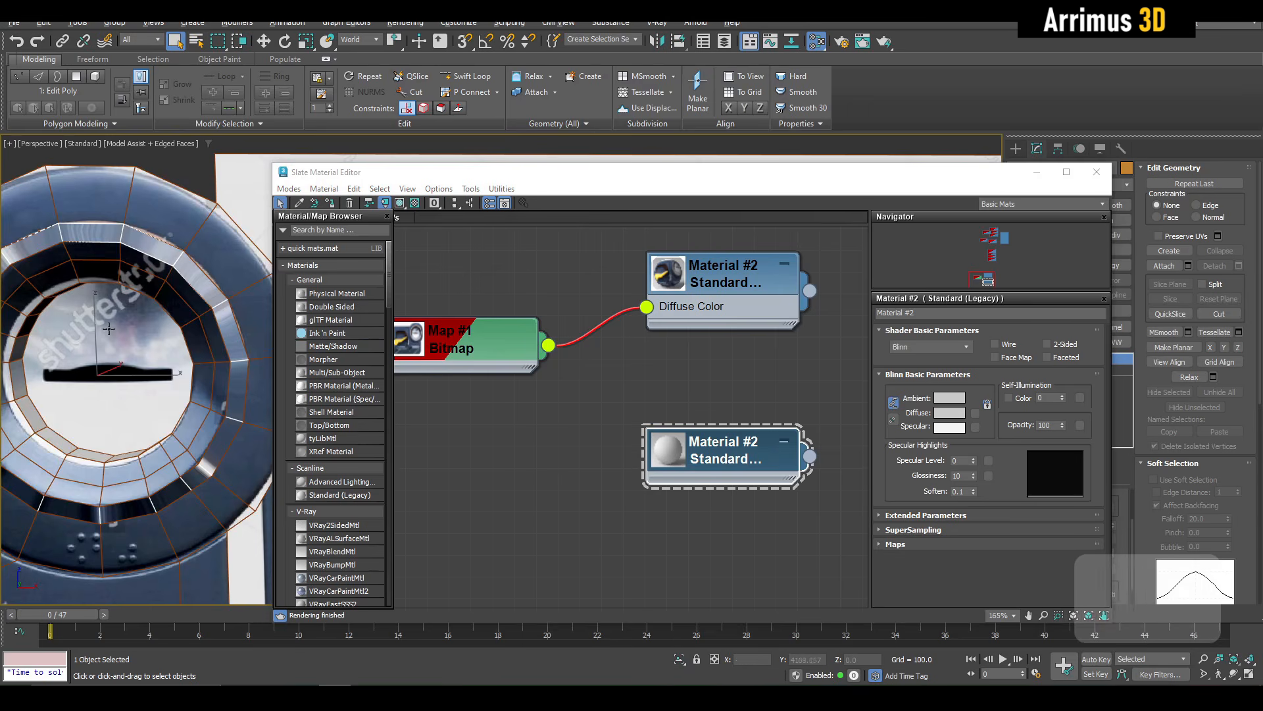
middle_click_drag(164, 359, 2, 381)
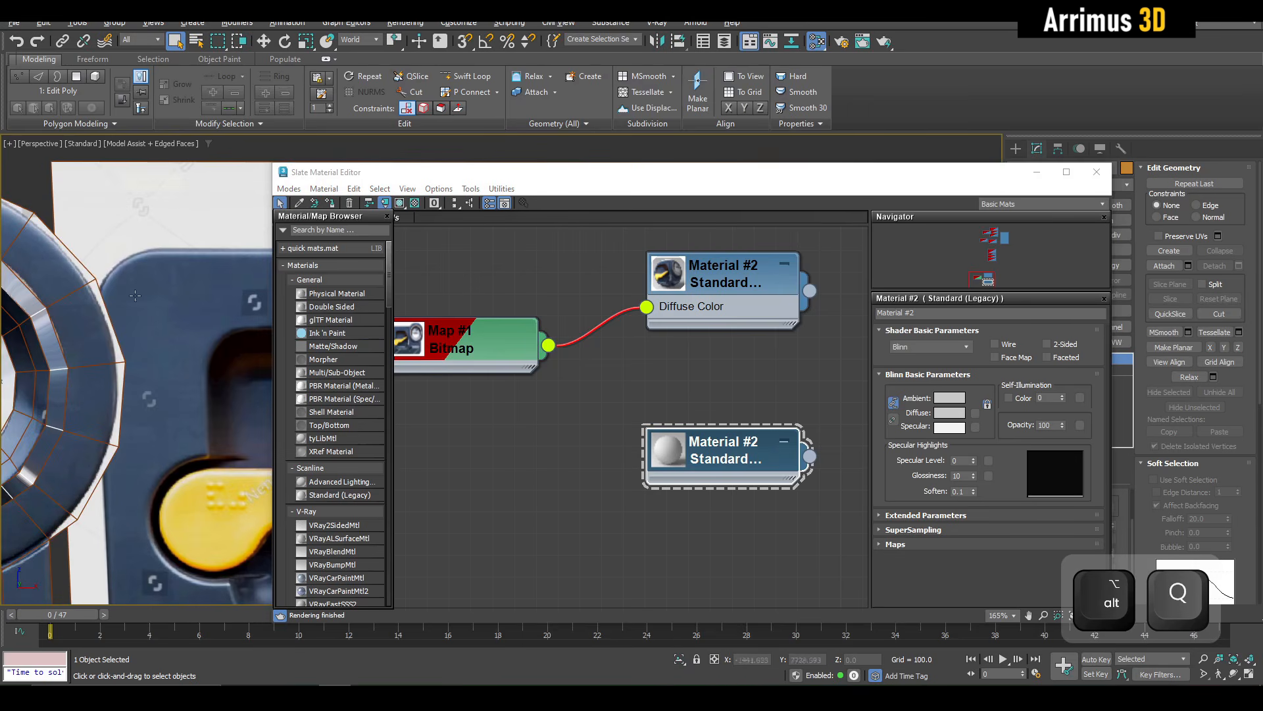
middle_click_drag(213, 342, 1, 304)
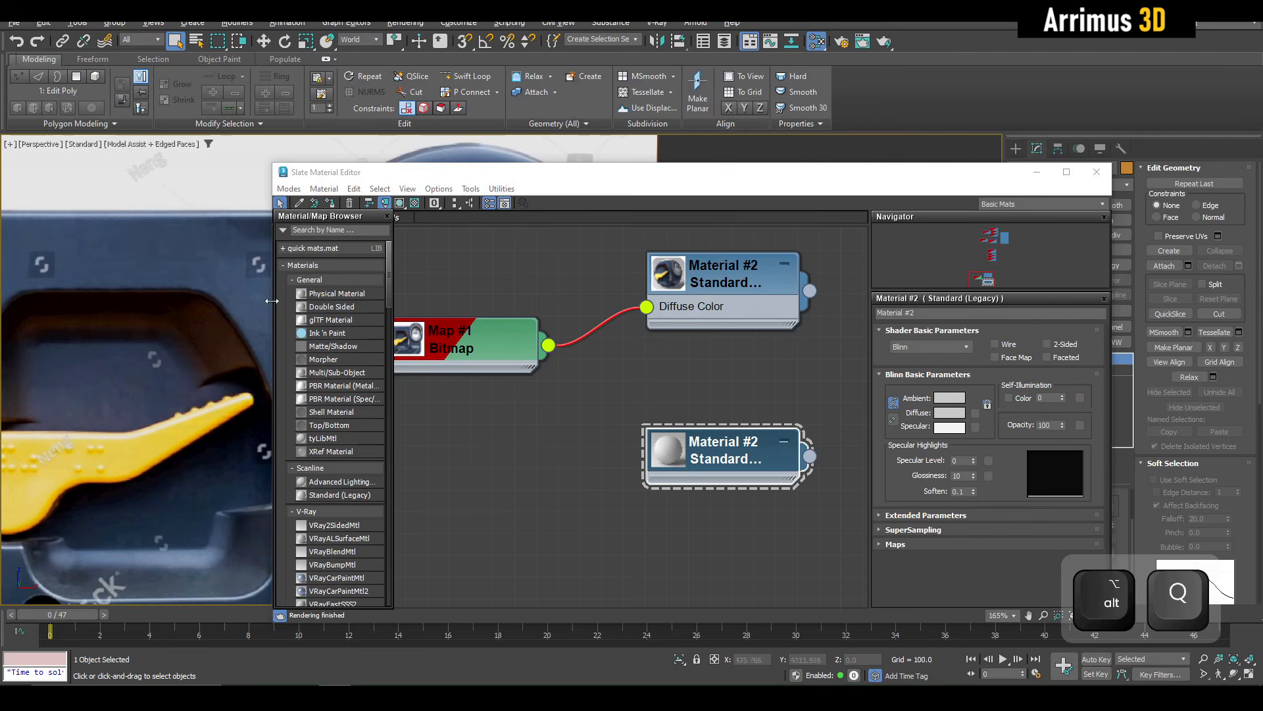
middle_click_drag(238, 258, 32, 290)
scroll(181, 286, "up", 3)
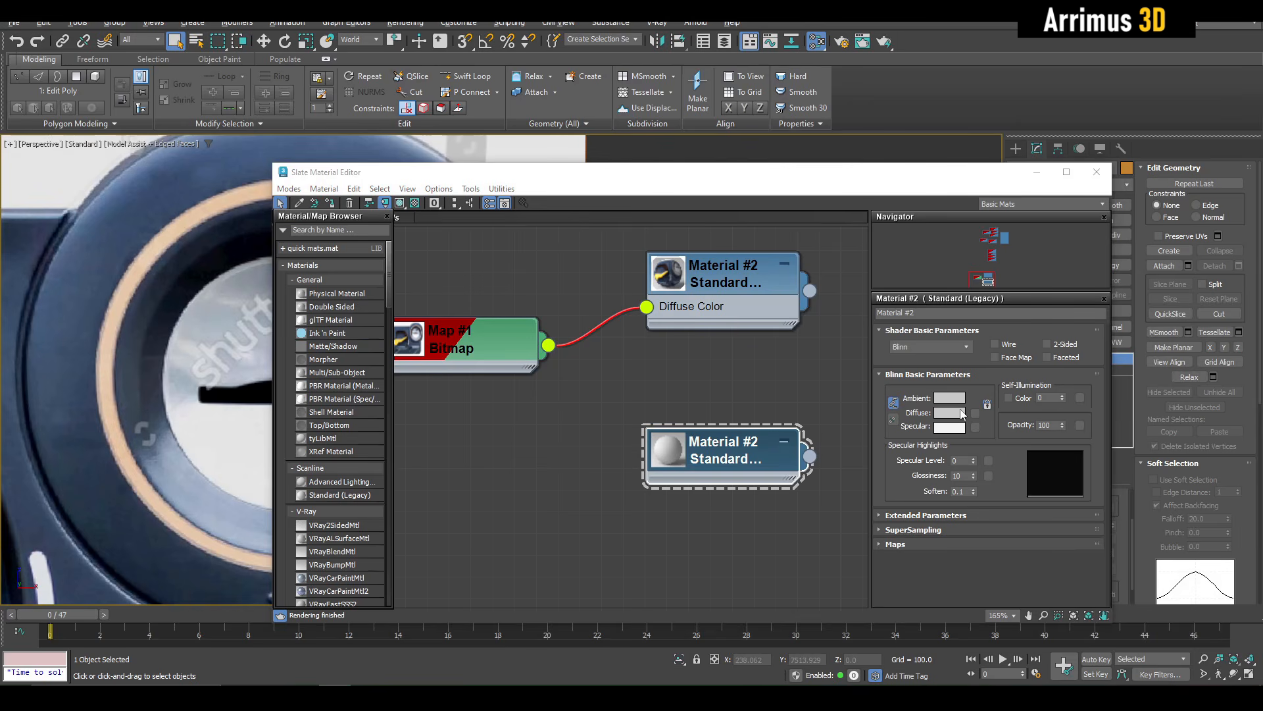
left_click(955, 415)
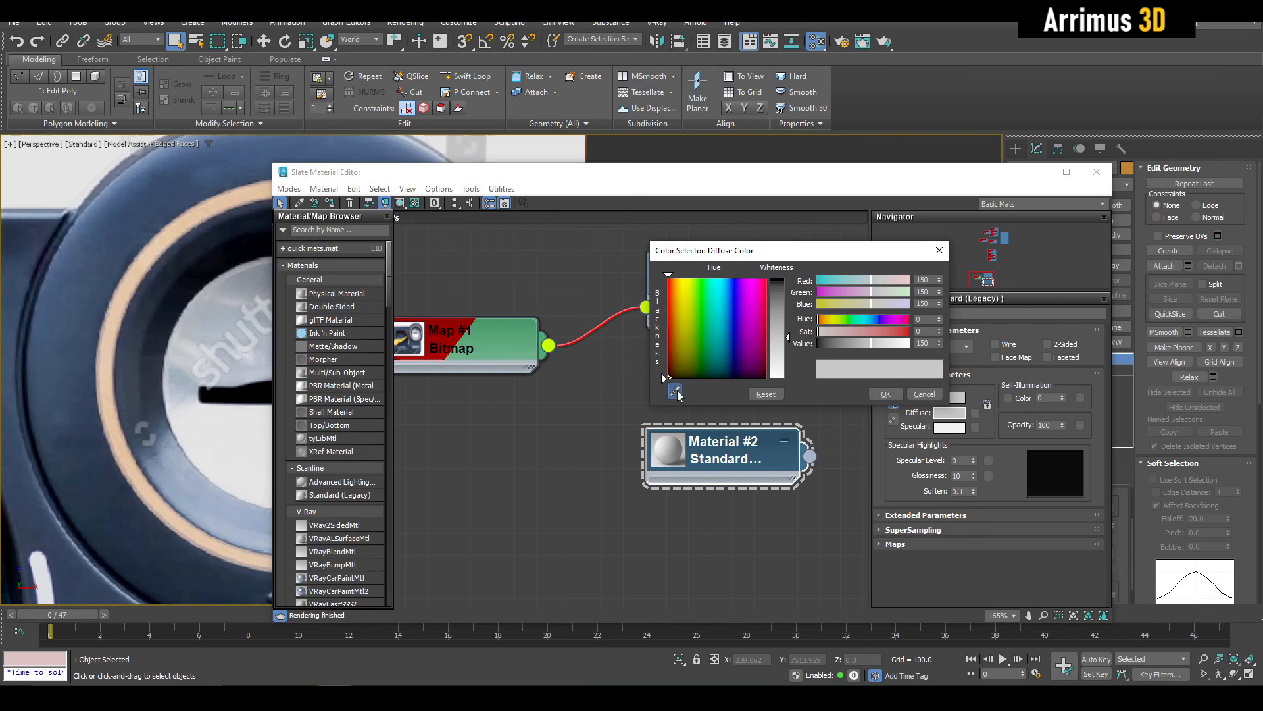
left_click(877, 393)
Step: Set the tan material's specular level to 75 and its glossiness to 35
middle_click_drag(689, 426, 677, 351)
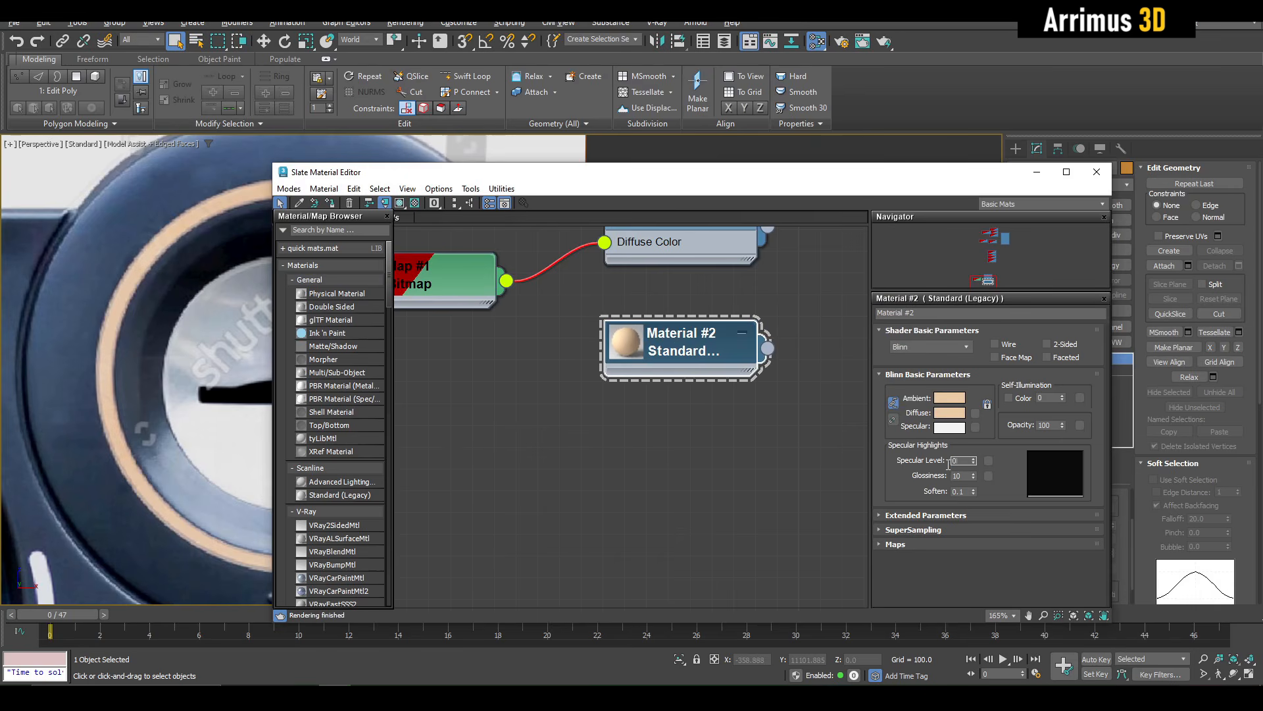
type("75")
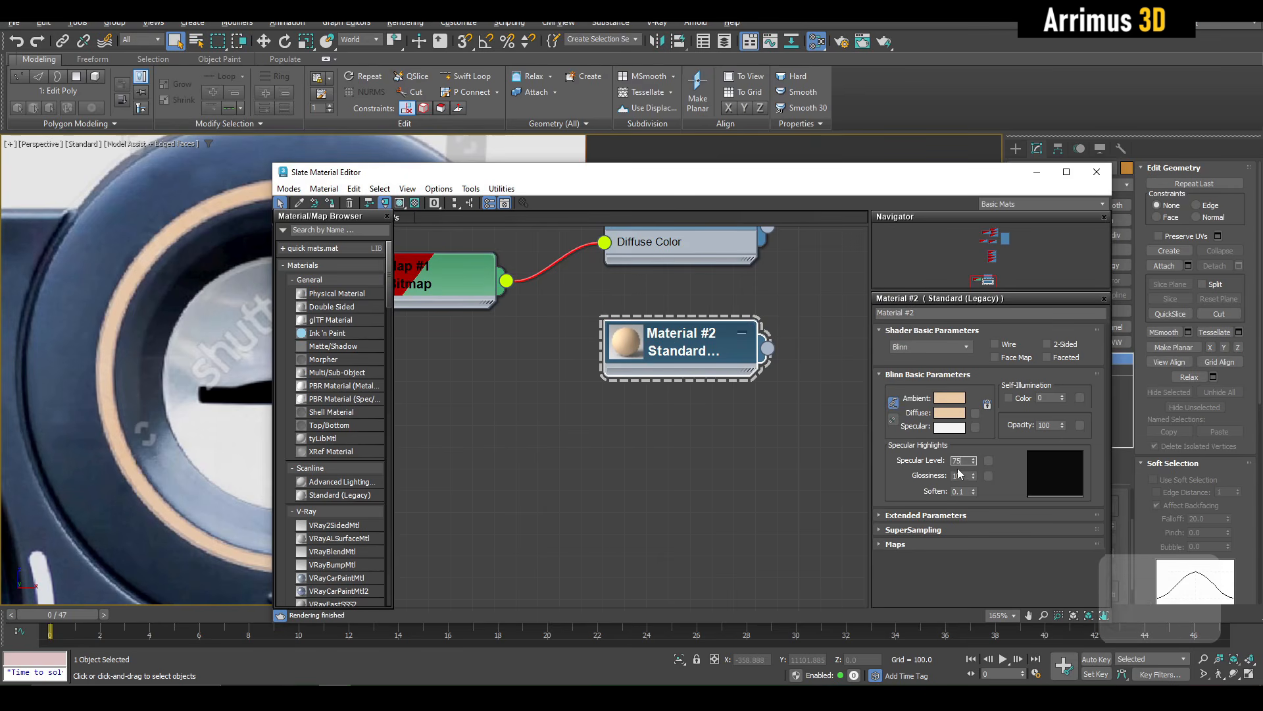
key("Tab")
type("35")
Step: Copy the tan material and set the copy's diffuse color to the dark blue sampled from the panel in the reference image
middle_click_drag(573, 389, 668, 355)
left_click_drag(770, 323, 770, 411, "shift")
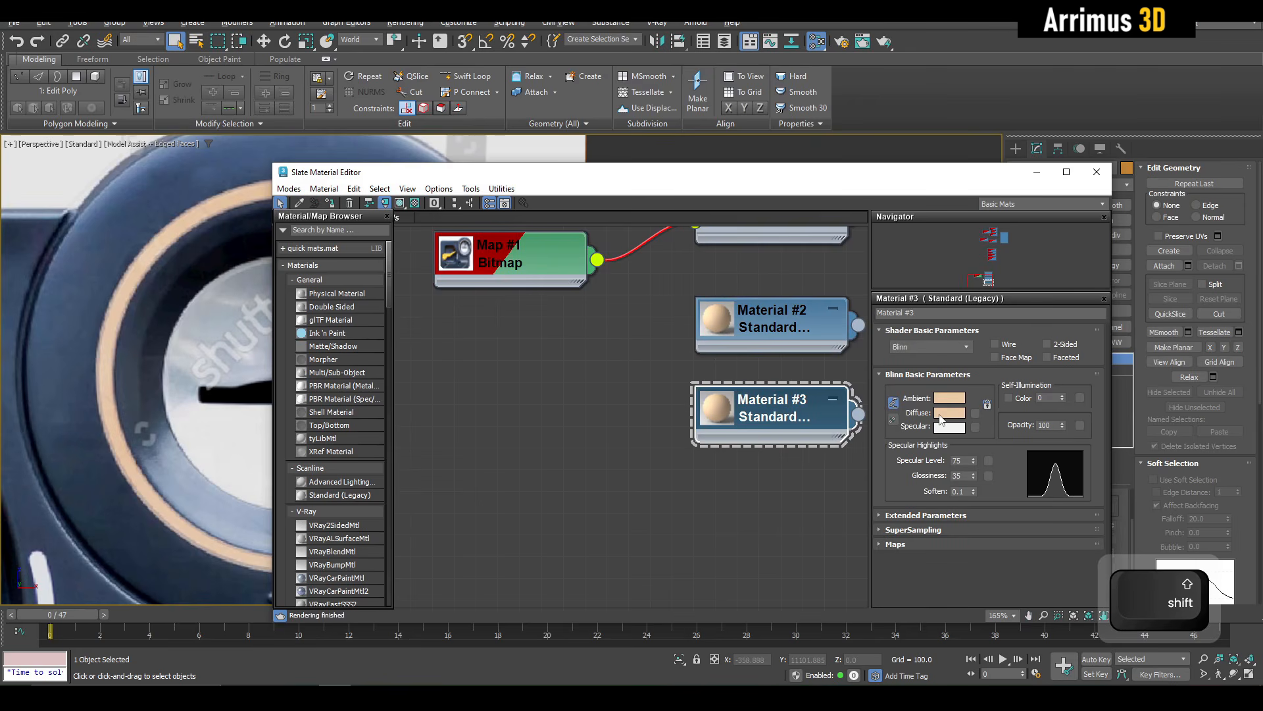
left_click(942, 413)
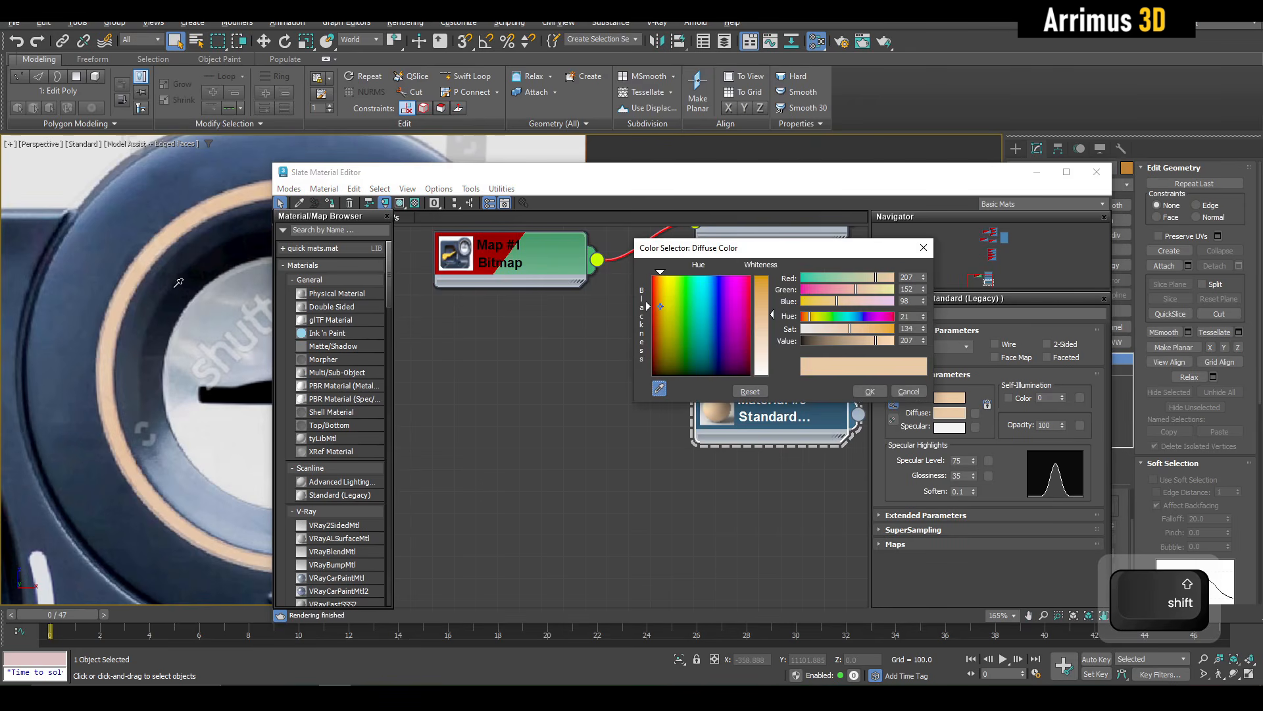
left_click(137, 216)
left_click(863, 389)
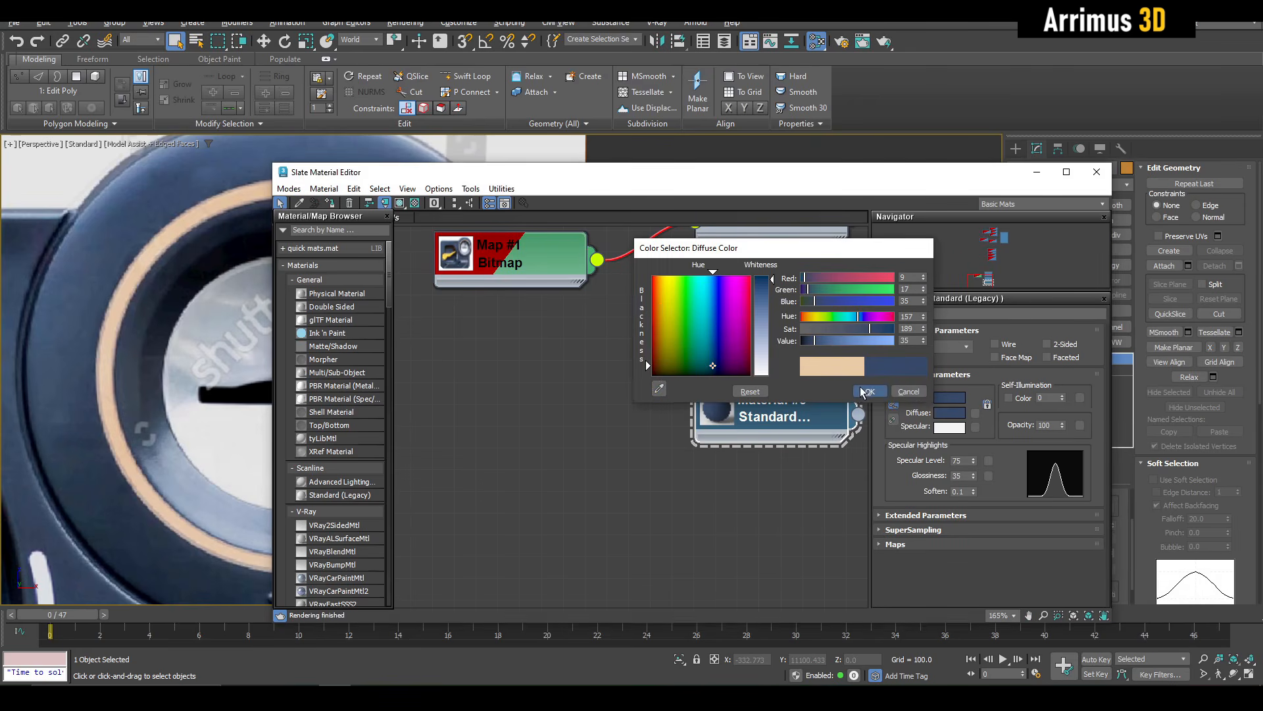
Step: Copy the dark blue material and set the copy's diffuse color to the light gray sampled from the dial's center plate
left_click_drag(822, 417, 820, 504, "shift")
left_click(945, 414)
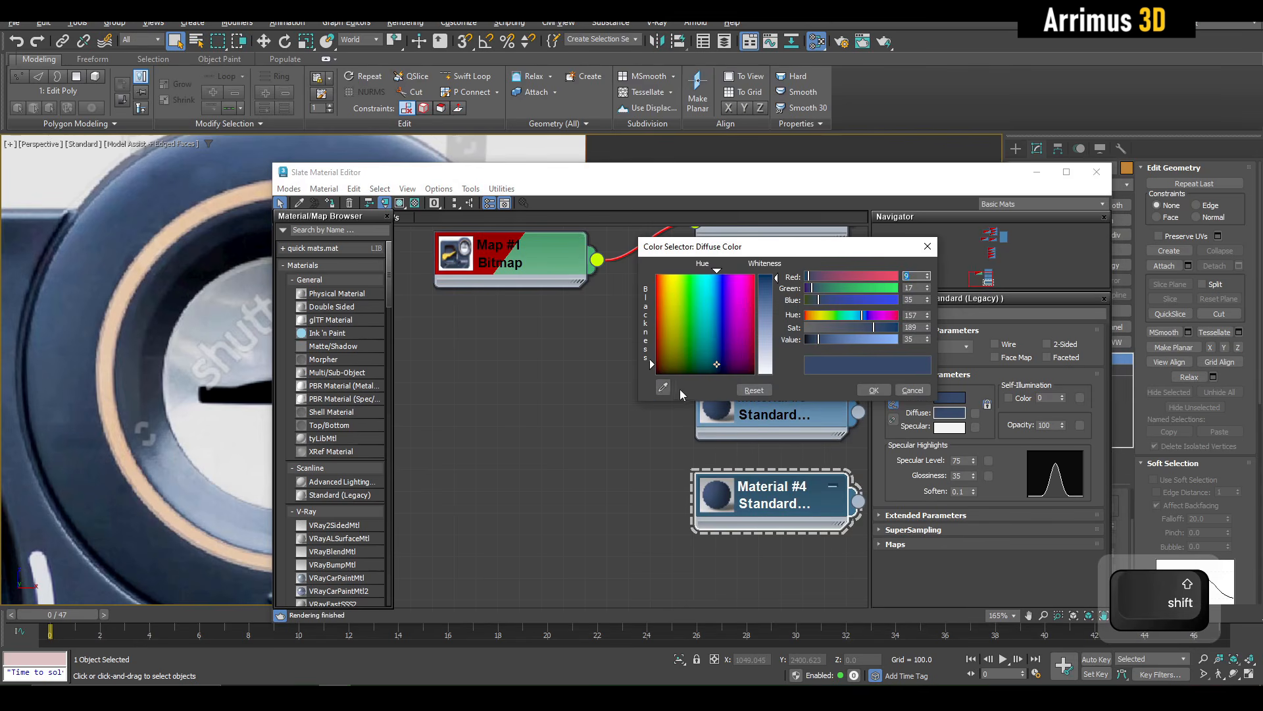
left_click(195, 397)
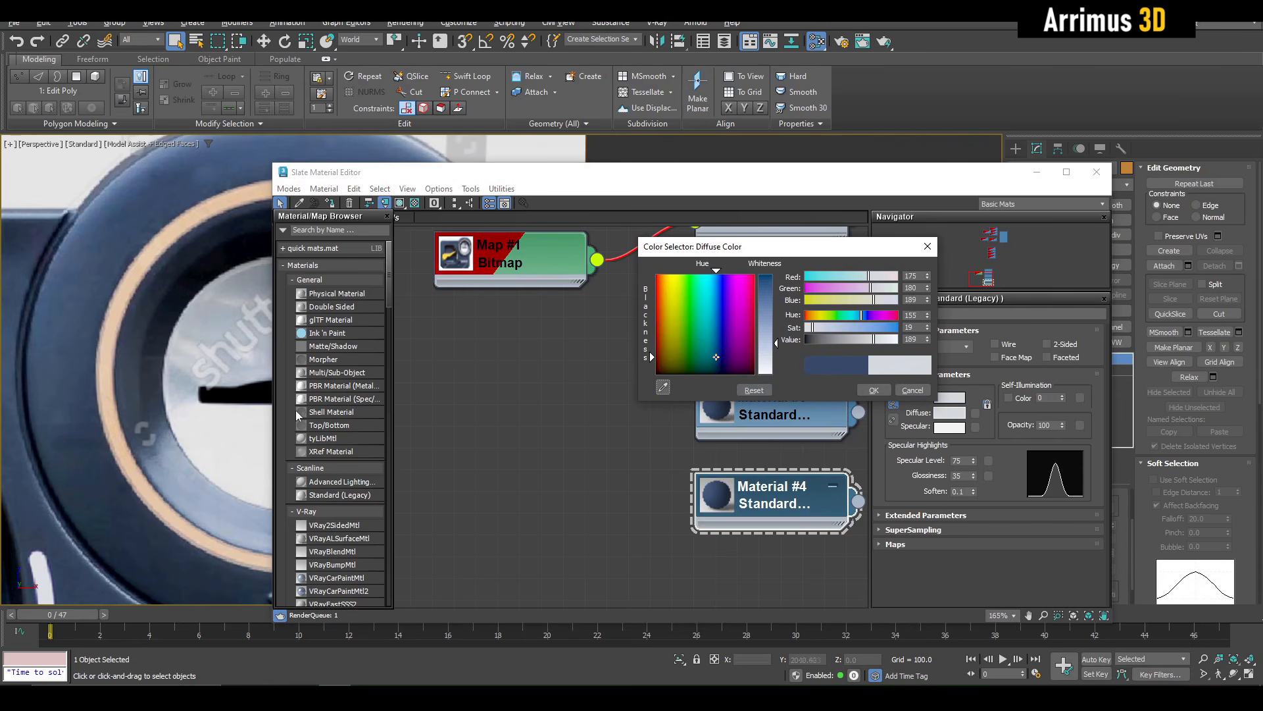
left_click(873, 389)
Step: Copy the light gray material and set the copy's diffuse color to the yellow sampled from the lever in the reference image
scroll(162, 365, "down", 2)
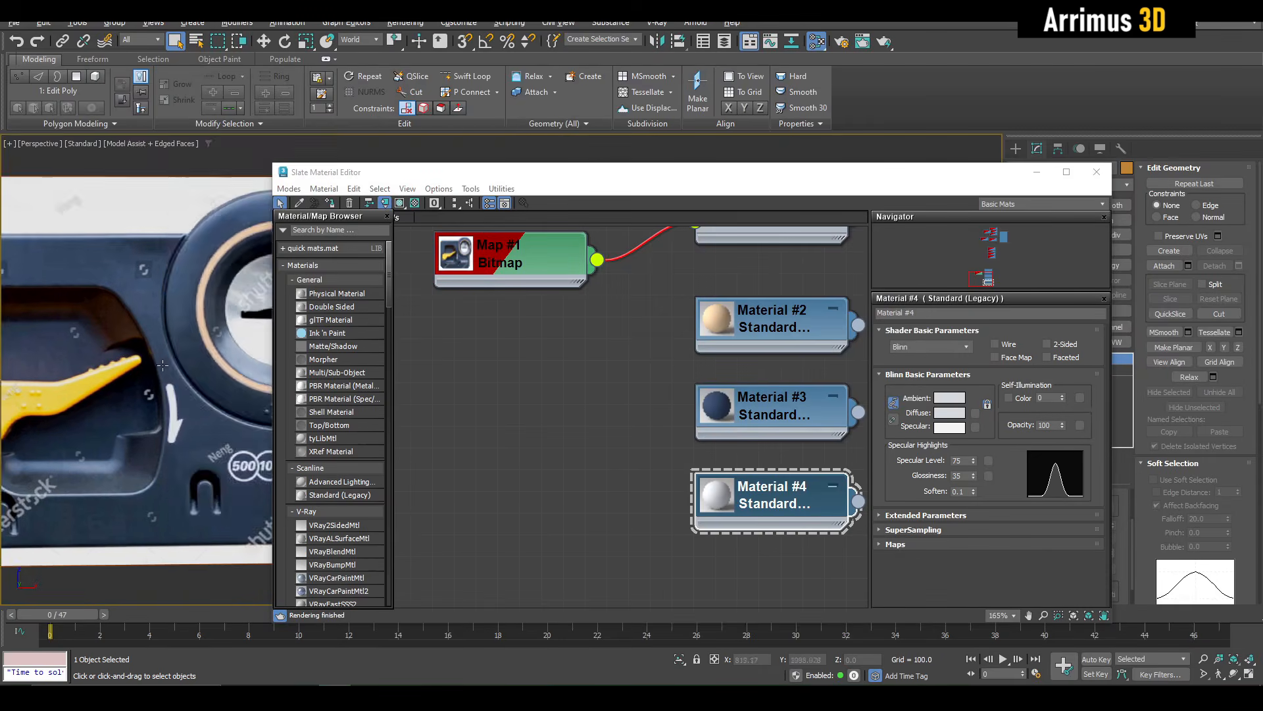
middle_click_drag(162, 364, 262, 306)
middle_click_drag(737, 474, 548, 408)
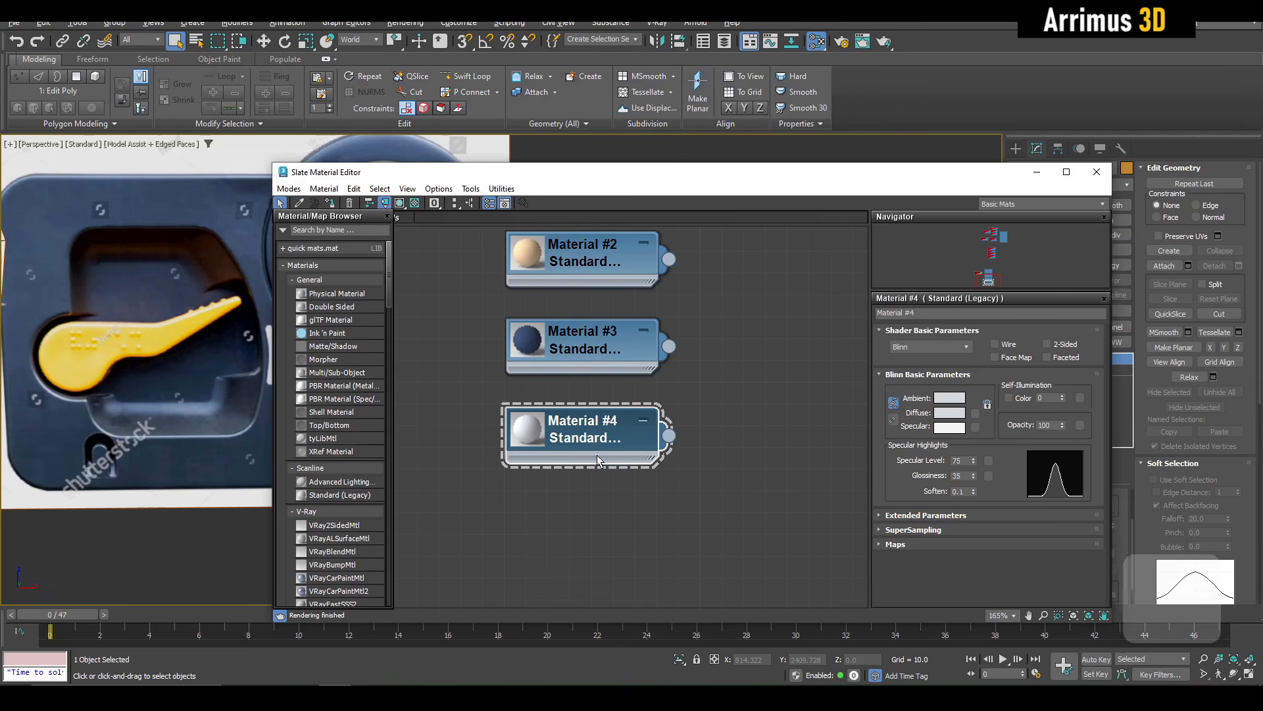
left_click_drag(611, 446, 610, 533, "shift")
double_click(611, 533)
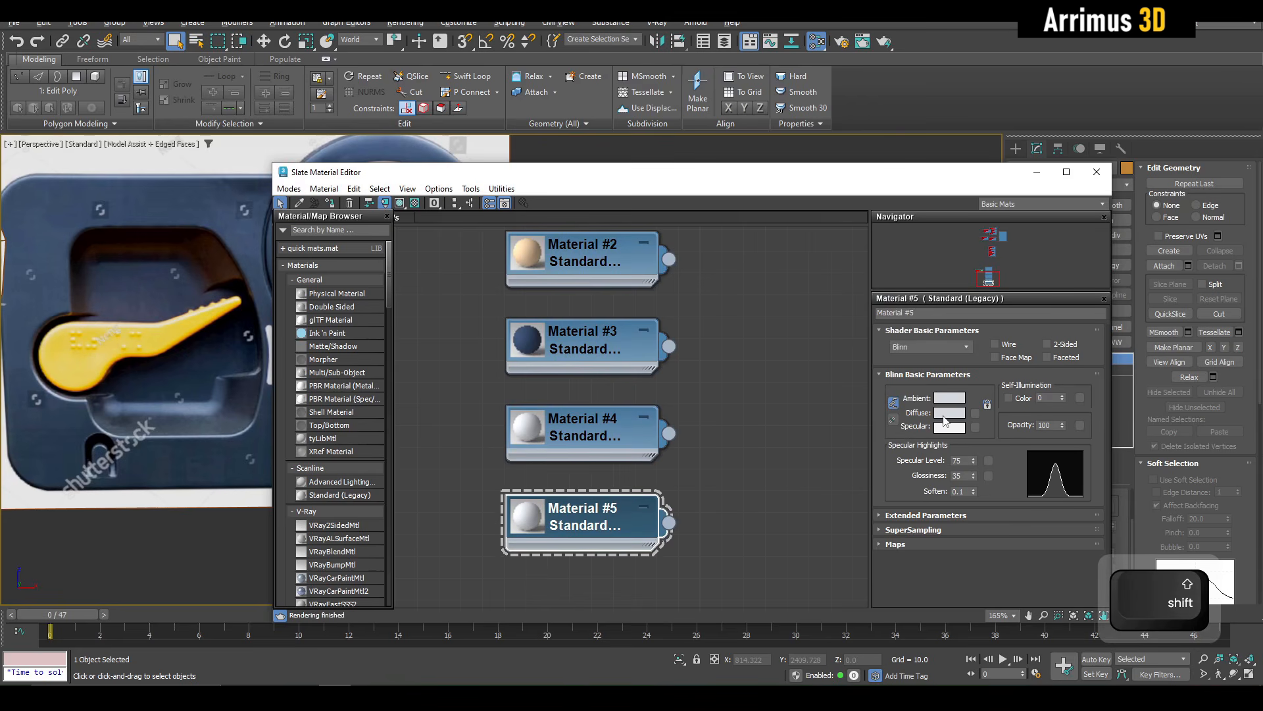
left_click(947, 412)
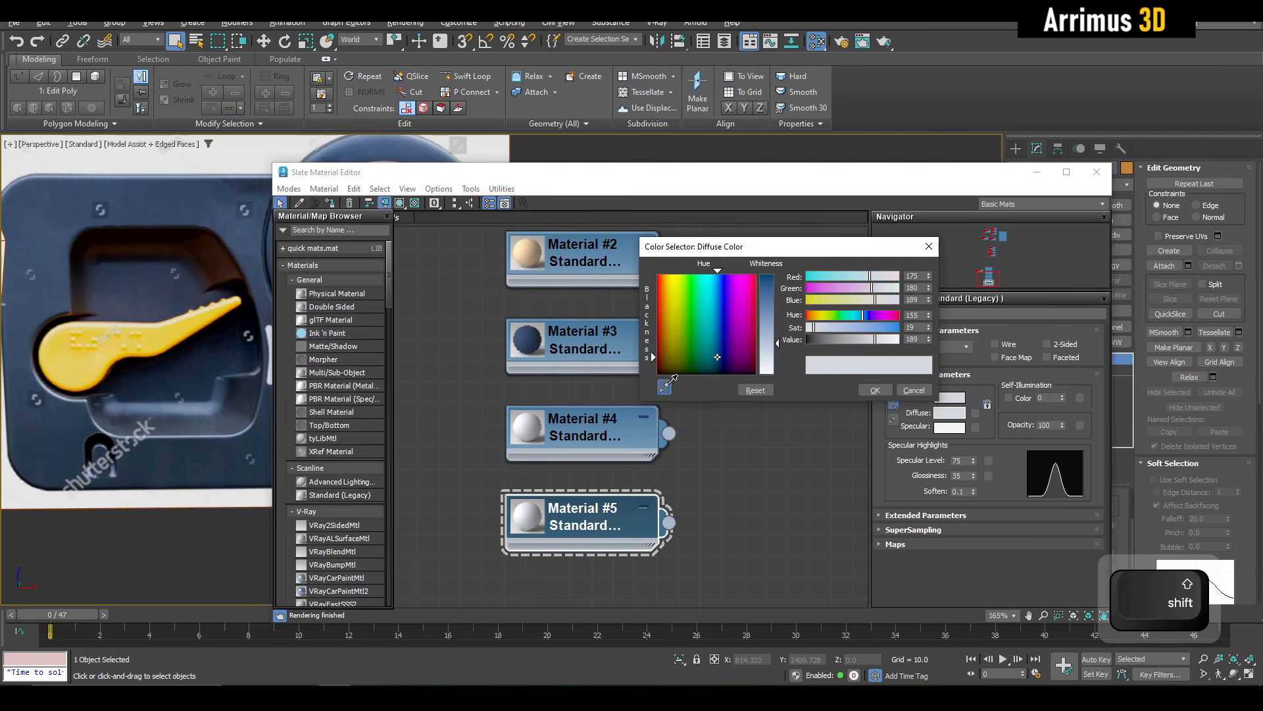
left_click(112, 369)
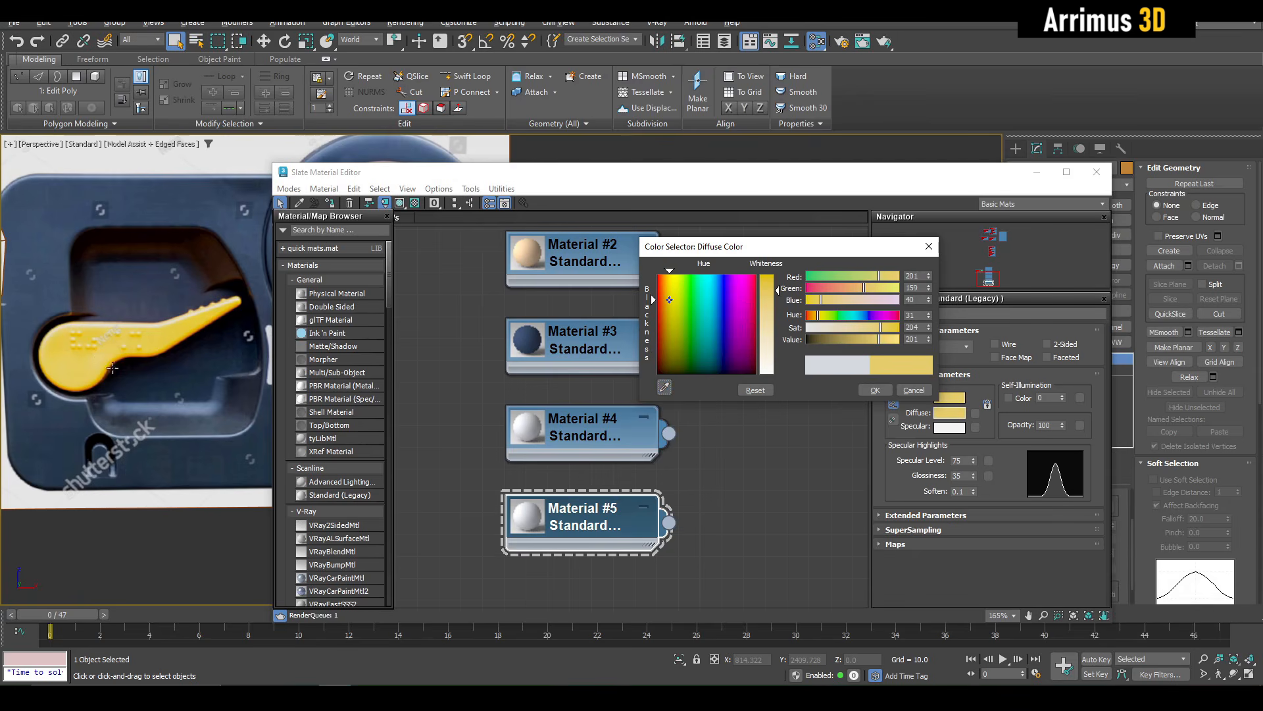
left_click(874, 390)
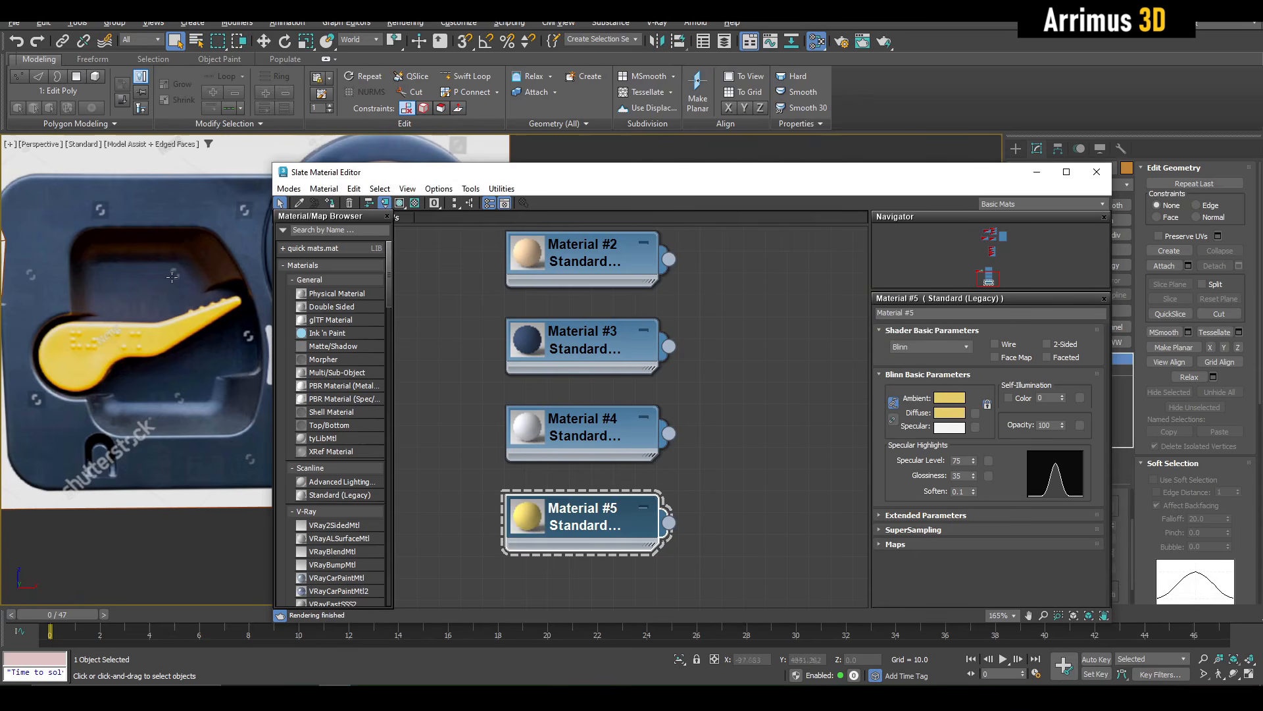
Step: Assign the tan material to the selected ring under the new name Material #2drgdrg and minimize the material editor
middle_click_drag(172, 276, 56, 277)
scroll(212, 290, "down", 5)
key("F4")
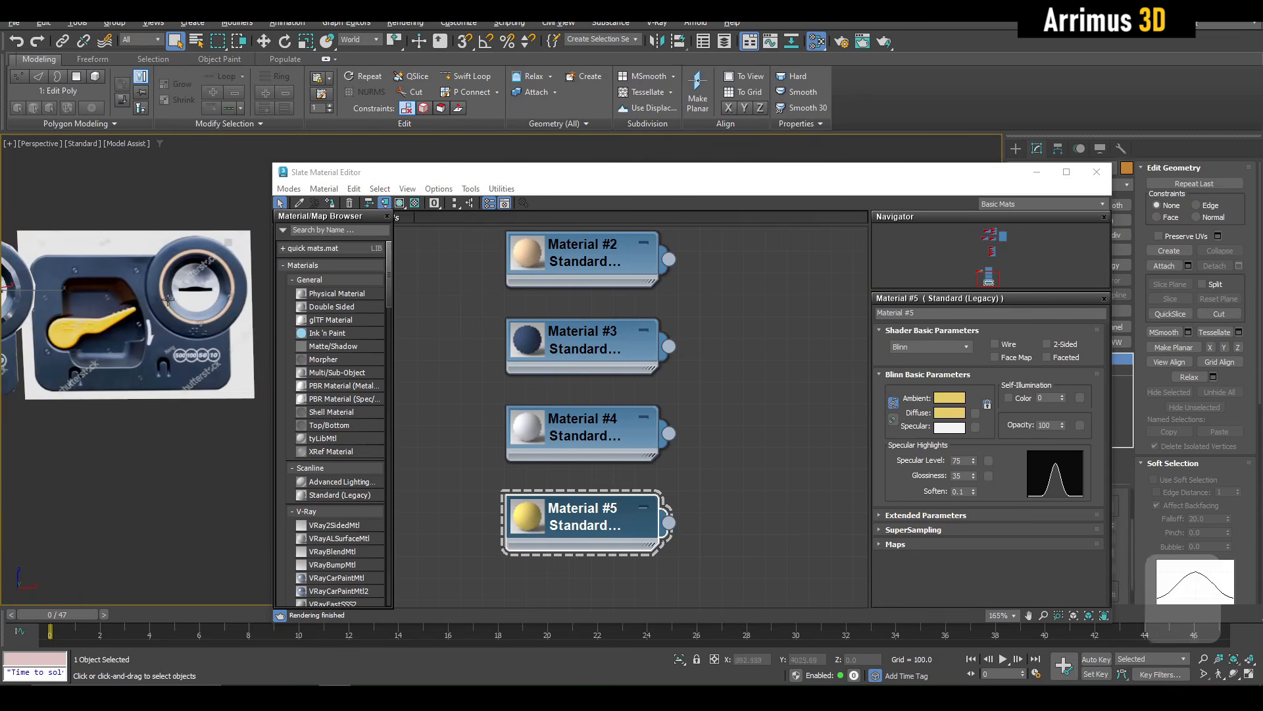
scroll(170, 299, "up", 6)
key("F4")
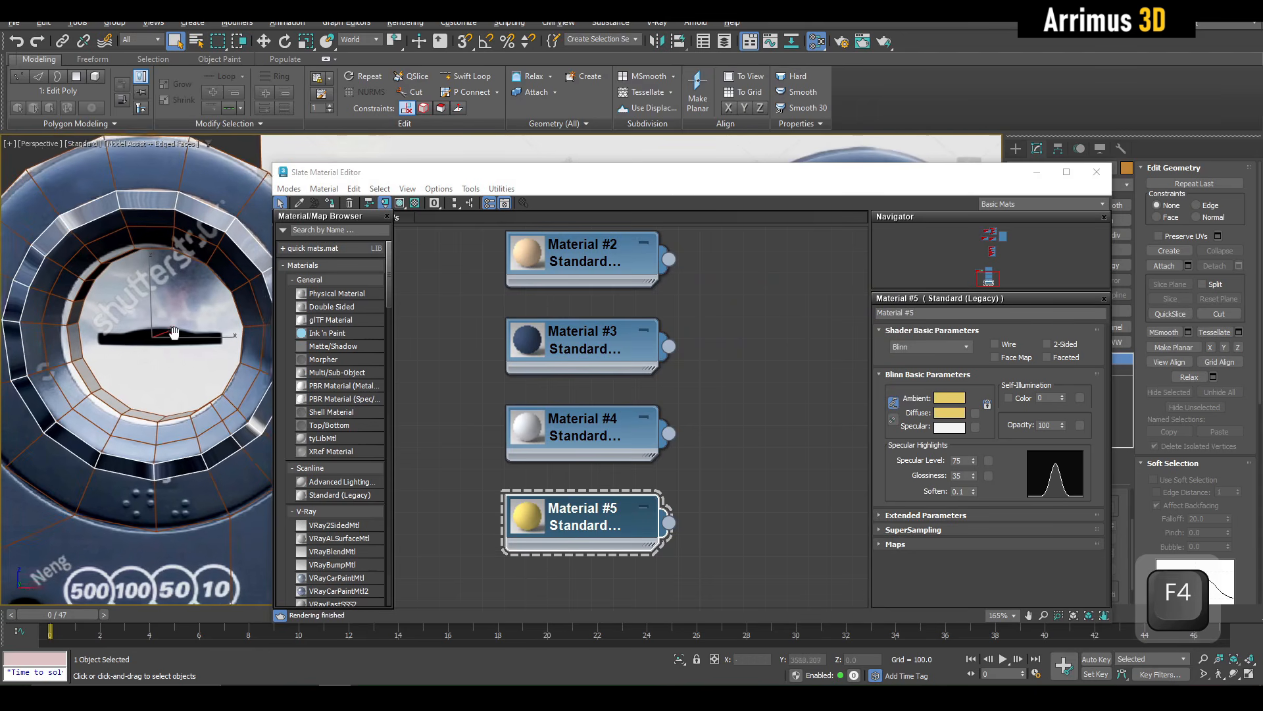
double_click(581, 267)
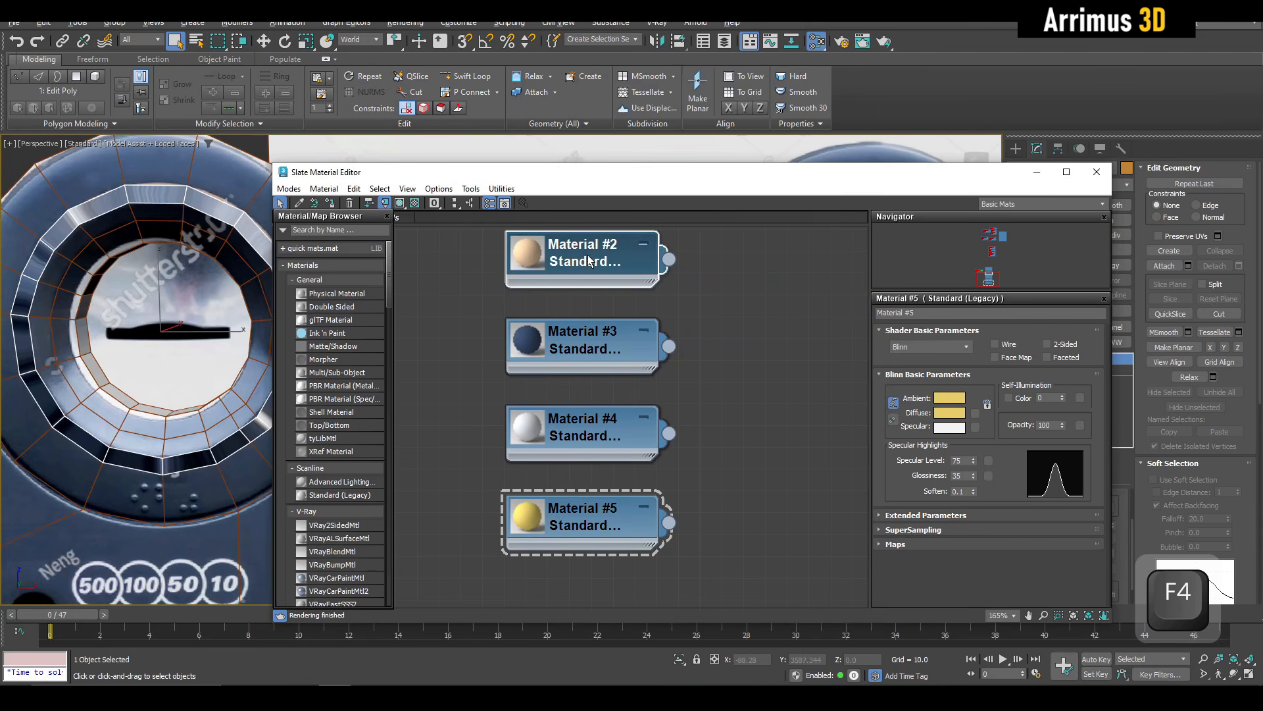
left_click(330, 204)
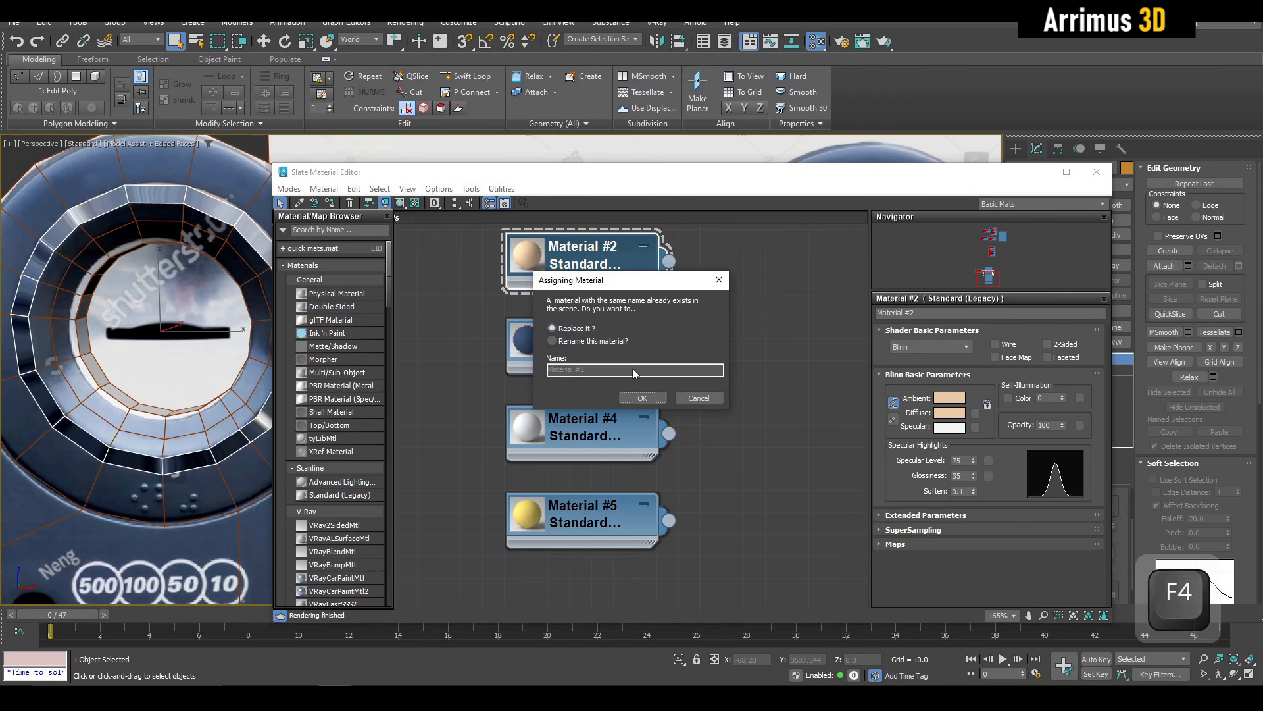
type("d")
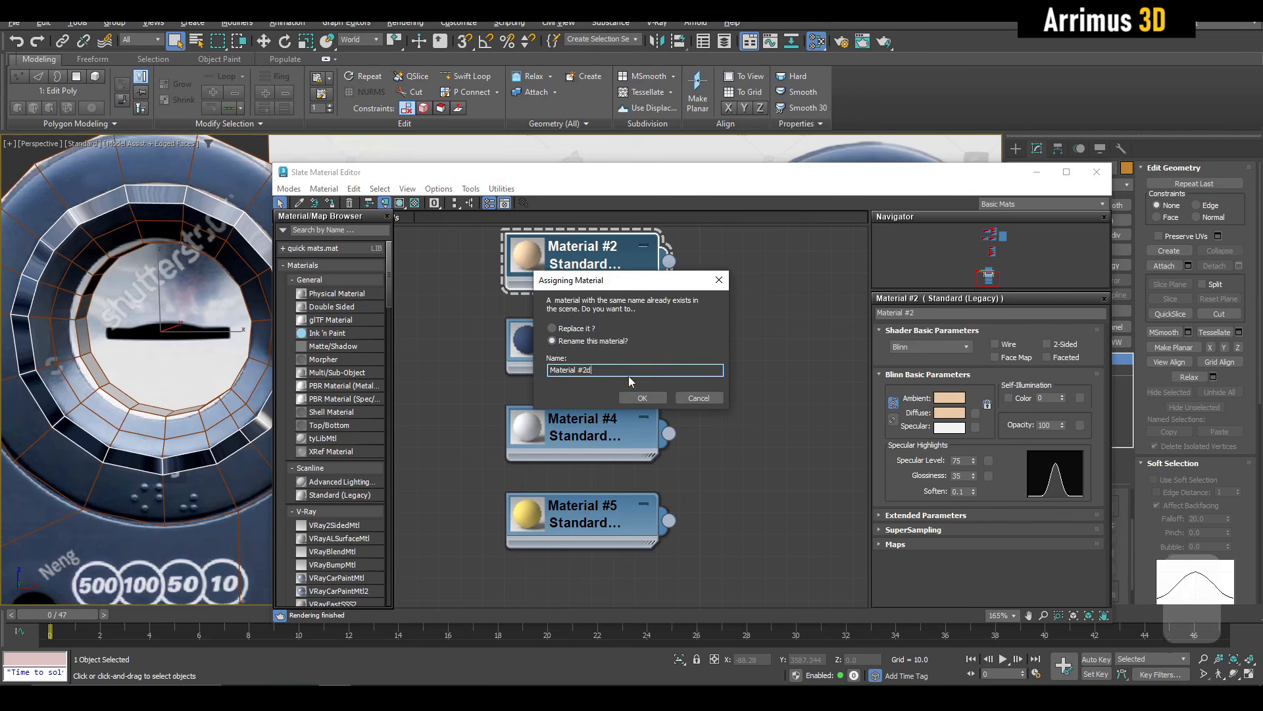
type("rgdrg")
left_click(642, 398)
left_click(1038, 173)
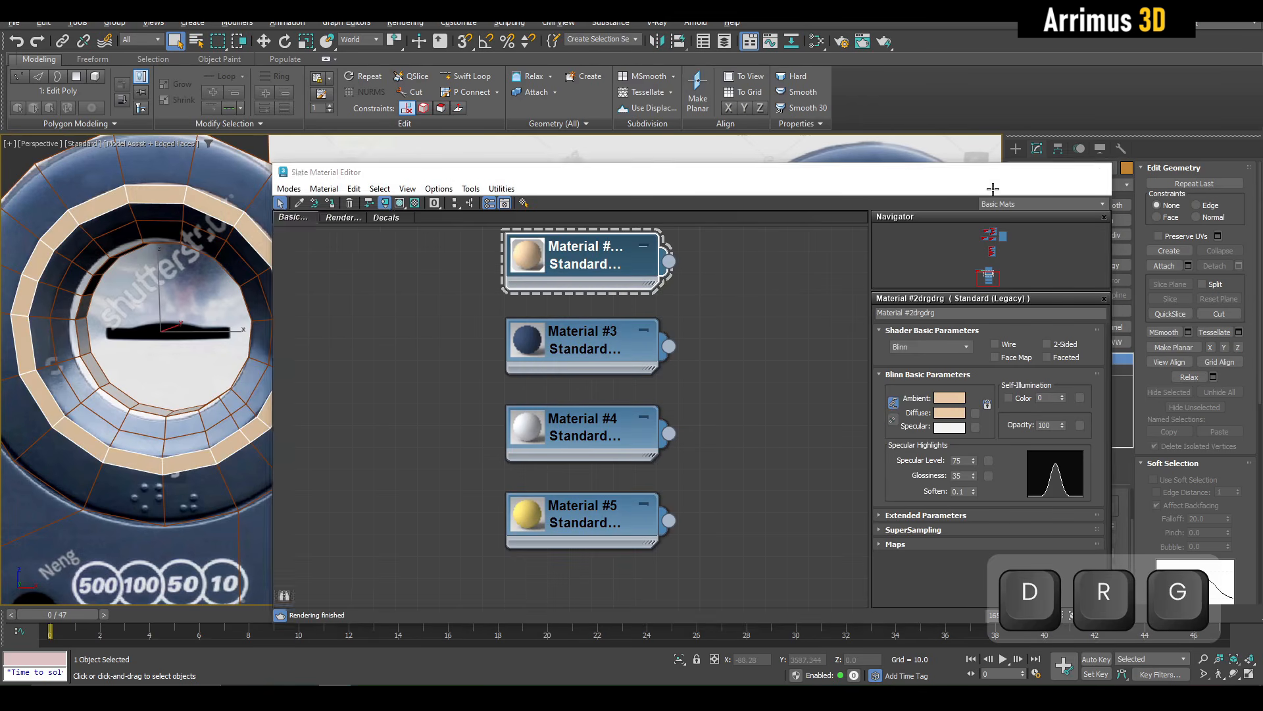
Step: Isolate and frame the tan ring and add another Edit Poly modifier to it
key("alt+q")
key("z")
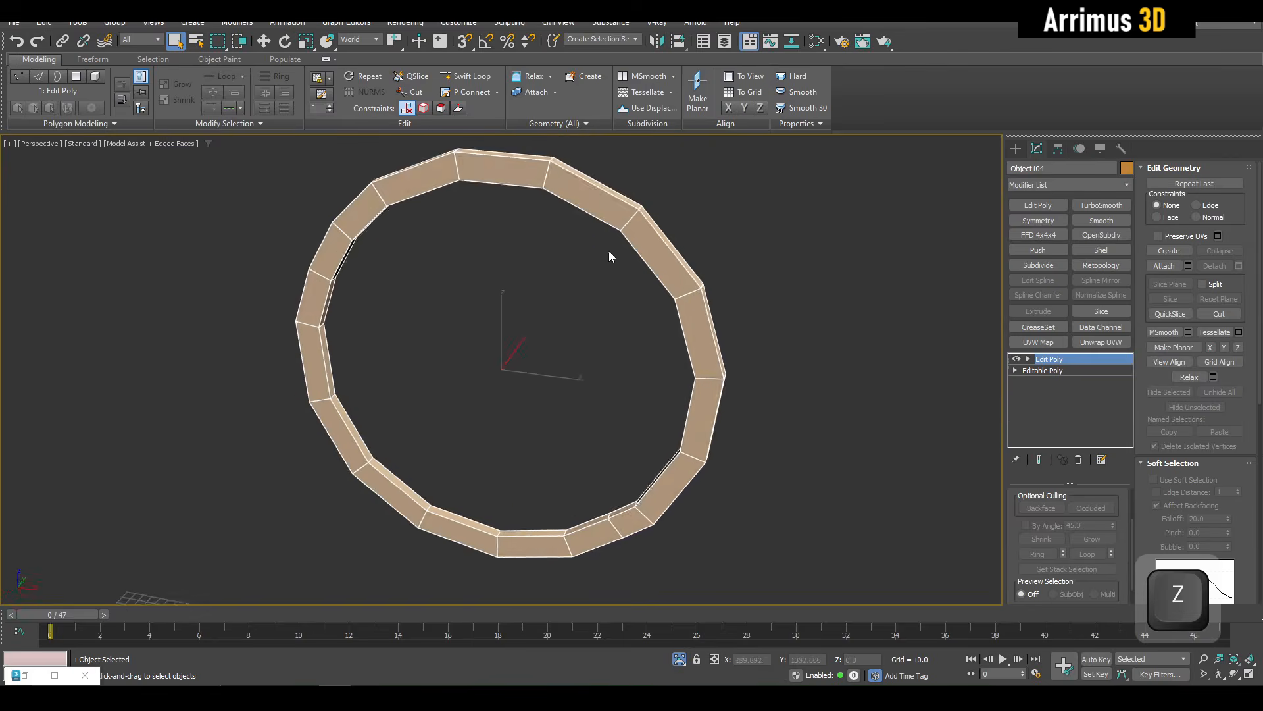
middle_click_drag(609, 254, 671, 355, "alt")
scroll(671, 355, "up", 3)
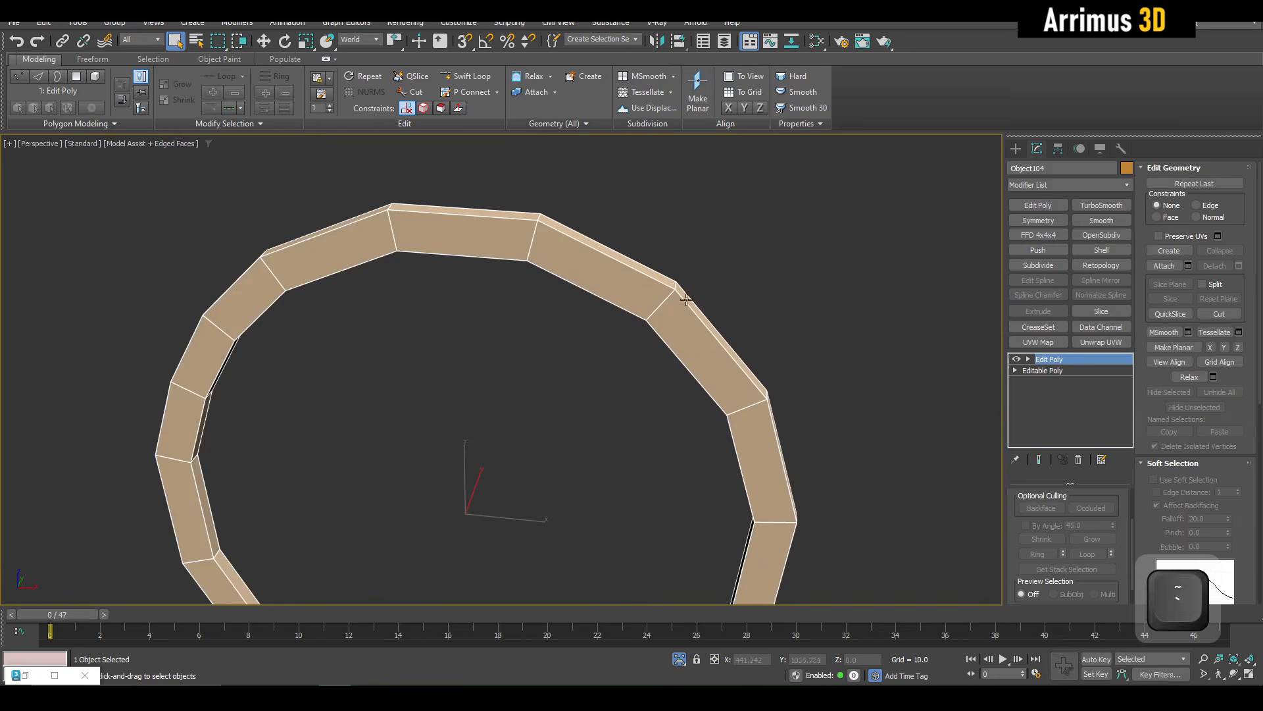
key("grave")
Step: Connect the edges crossing the ring's front face all the way around with 2 segments and pinch 66, and add a TurboSmooth modifier
key("2")
key("alt+x")
left_click_drag(606, 223, 677, 325)
scroll(633, 317, "up", 2)
mouse_move(676, 325)
middle_mouse_down("alt")
mouse_move(681, 291)
mouse_move(676, 318)
middle_mouse_up("alt")
key("alt+x")
scroll(677, 318, "up", 2)
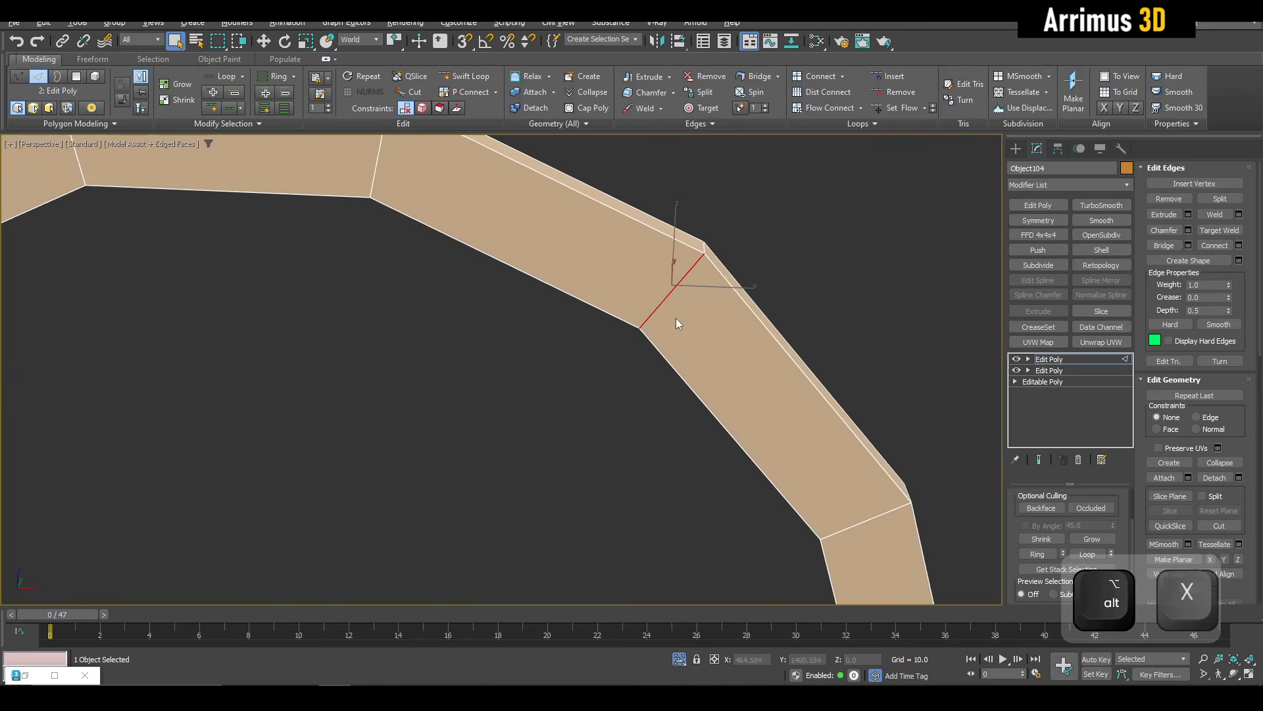
key("shift+r")
key("shift+r")
type("2")
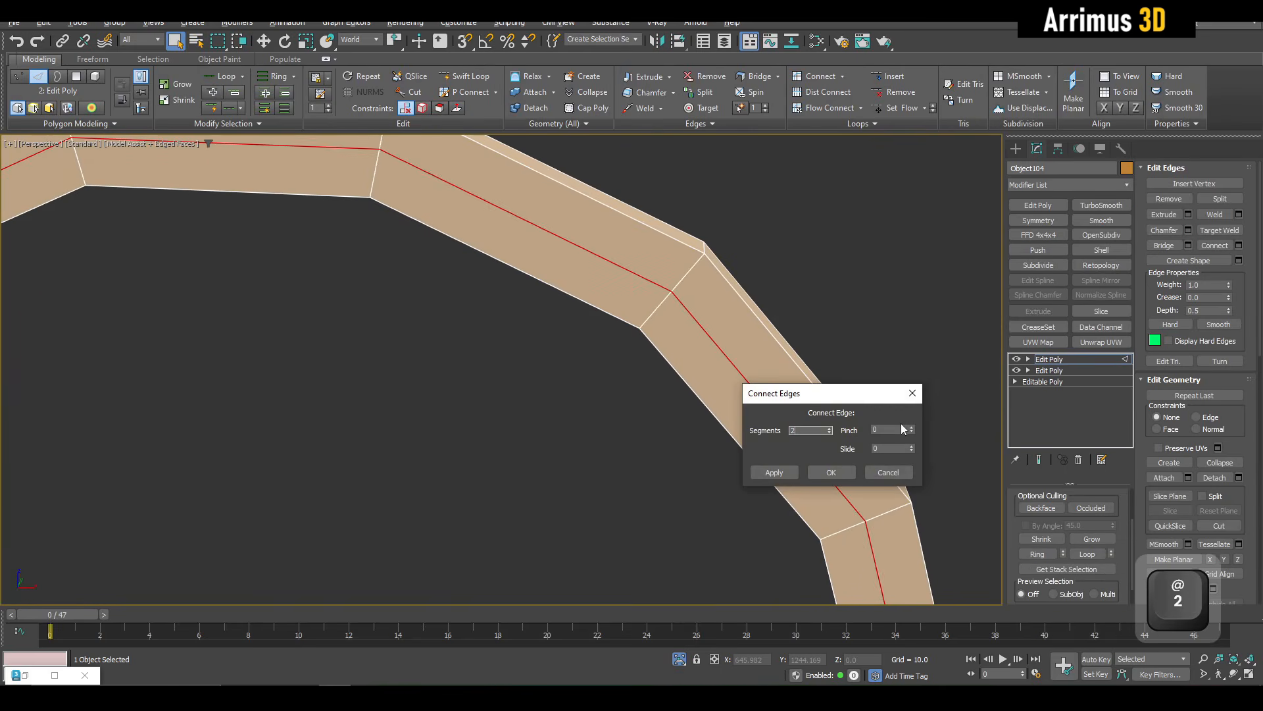
left_click_drag(912, 429, 839, 460)
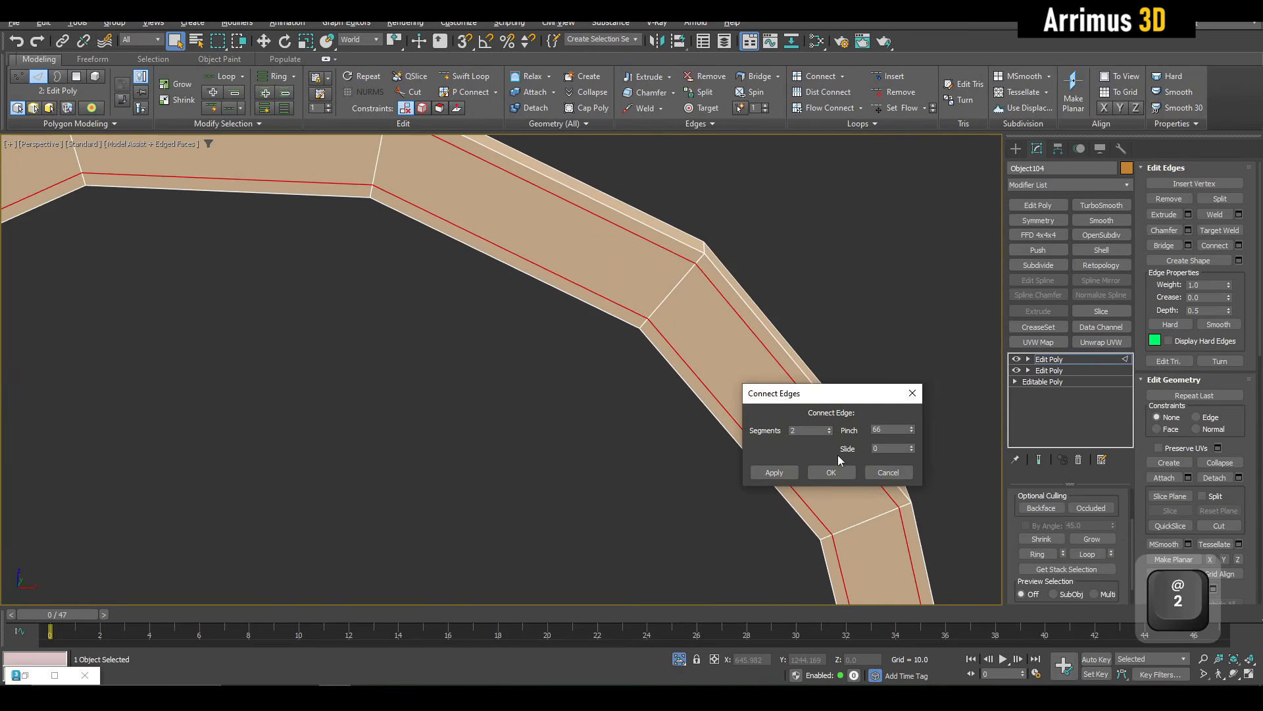
left_click(831, 472)
left_click(1101, 204)
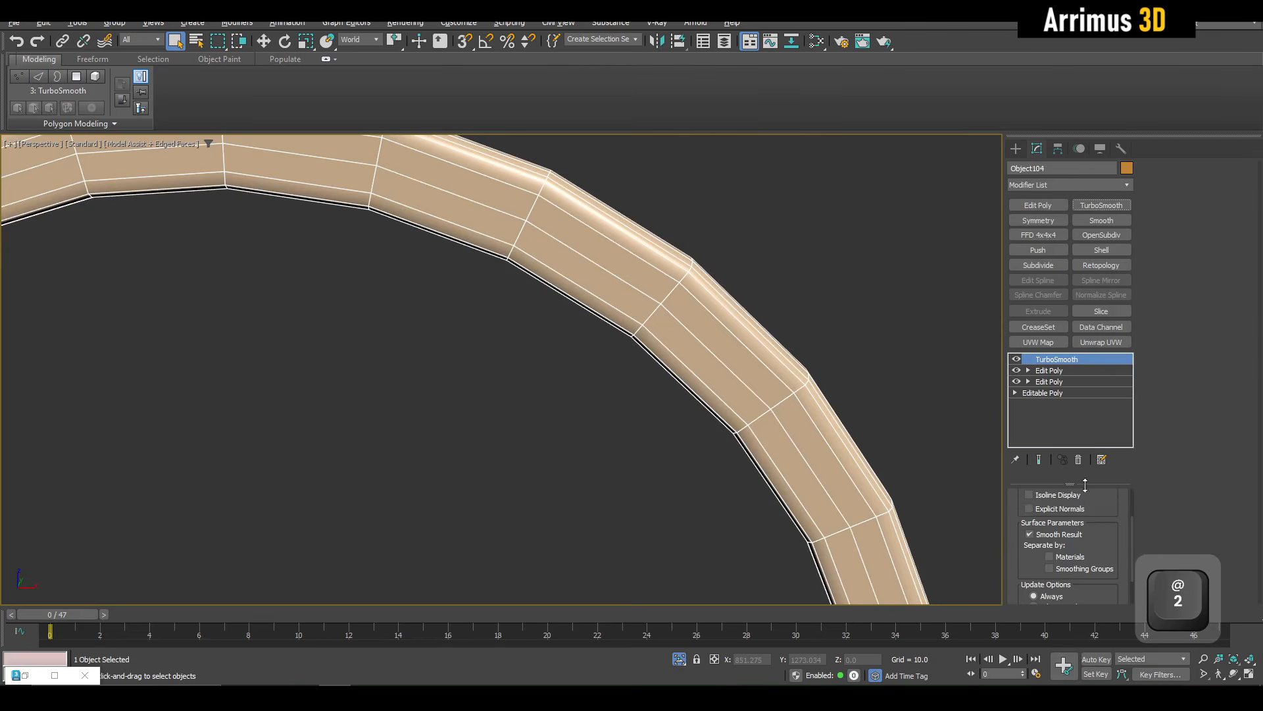
Step: Turn on Isoline Display for the tan ring's TurboSmooth and bring the rest of the scene back from isolation
scroll(1100, 507, "up", 3)
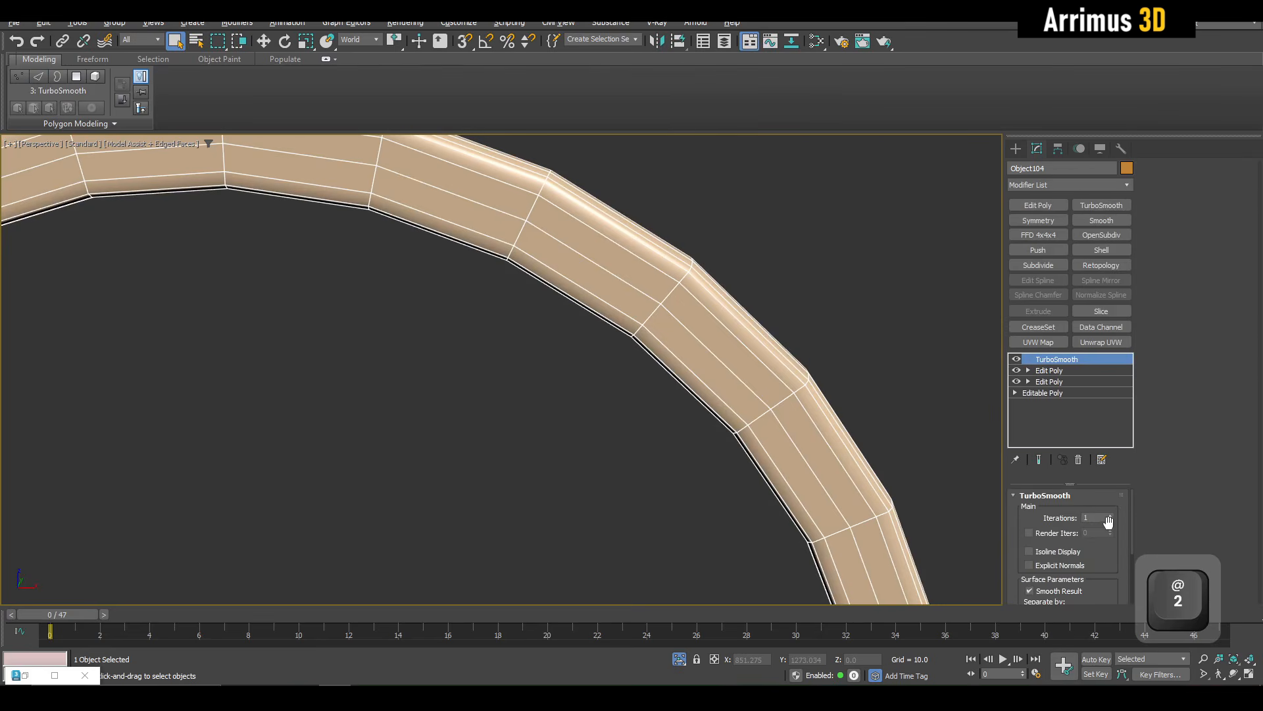
left_click(1053, 554)
middle_click_drag(956, 529, 750, 425)
scroll(750, 421, "down", 5)
left_click(768, 374)
middle_click_drag(744, 351, 749, 352)
key("alt+q")
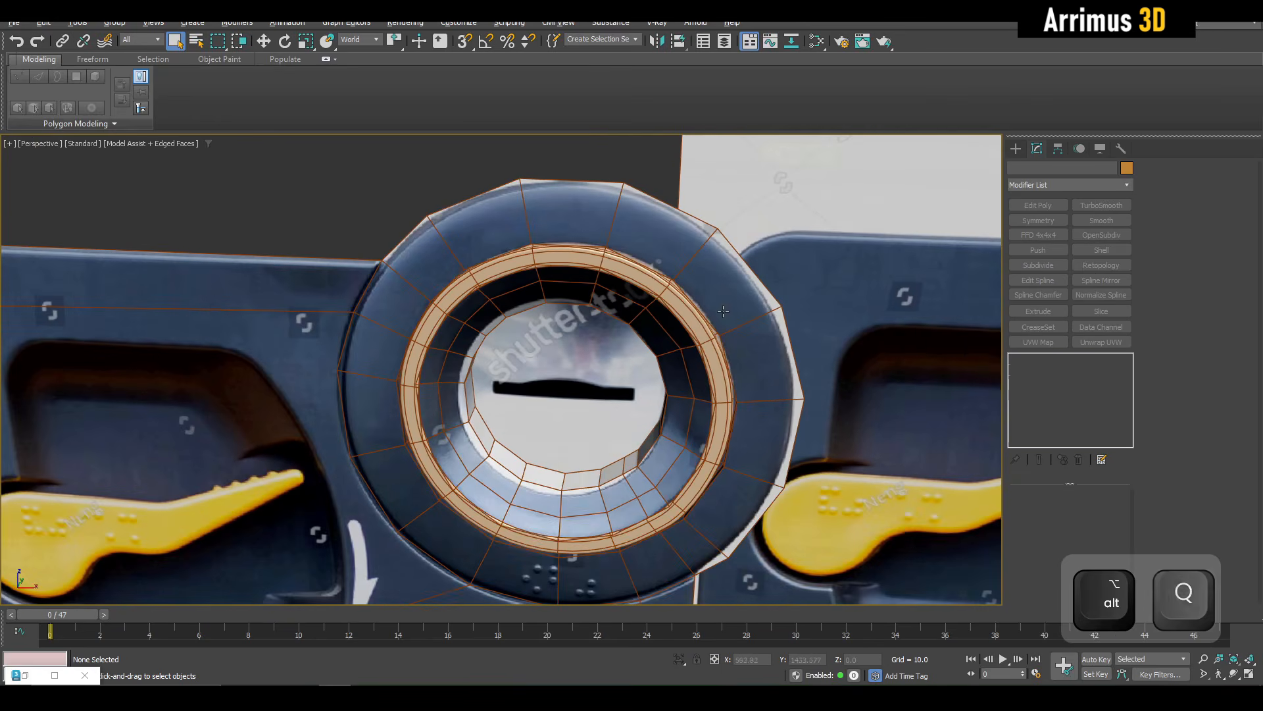
Step: In the panel's Edit Poly below UVW Map, detach the dial's central face and its surrounding band of polygons as a clone
left_click(665, 335)
scroll(786, 292, "up", 3)
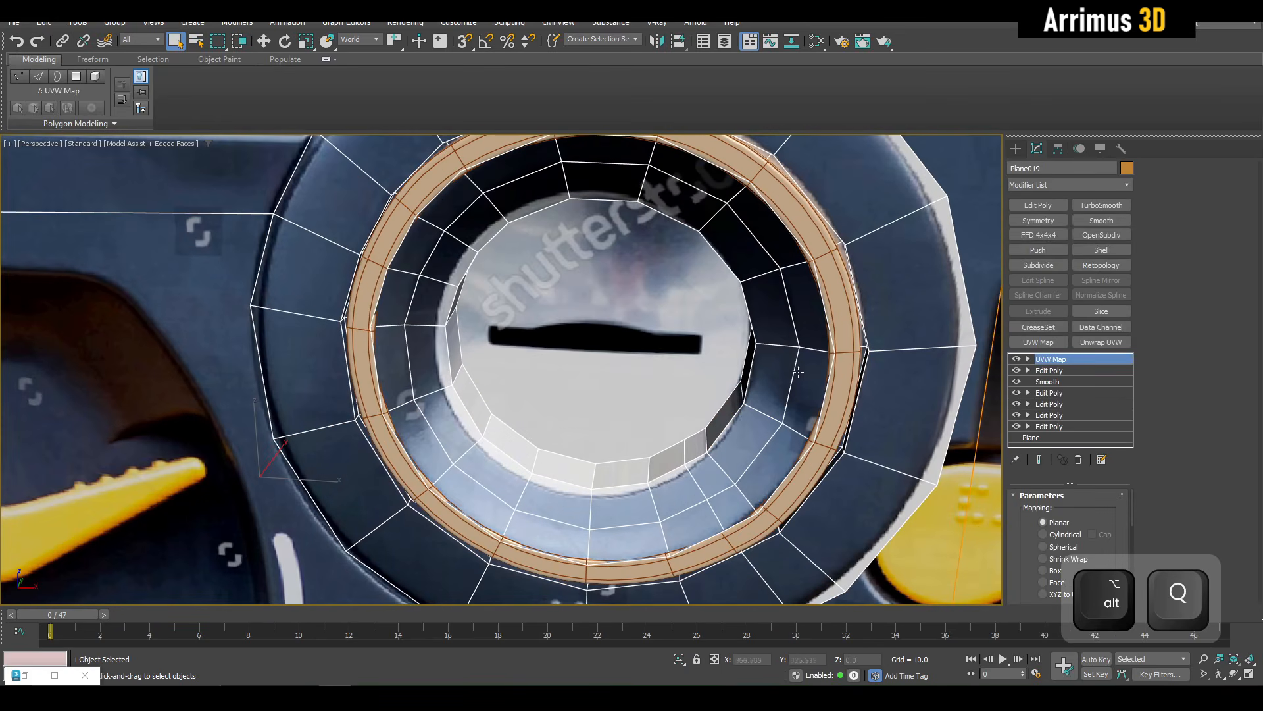
left_click(1065, 370)
key("4")
key("d")
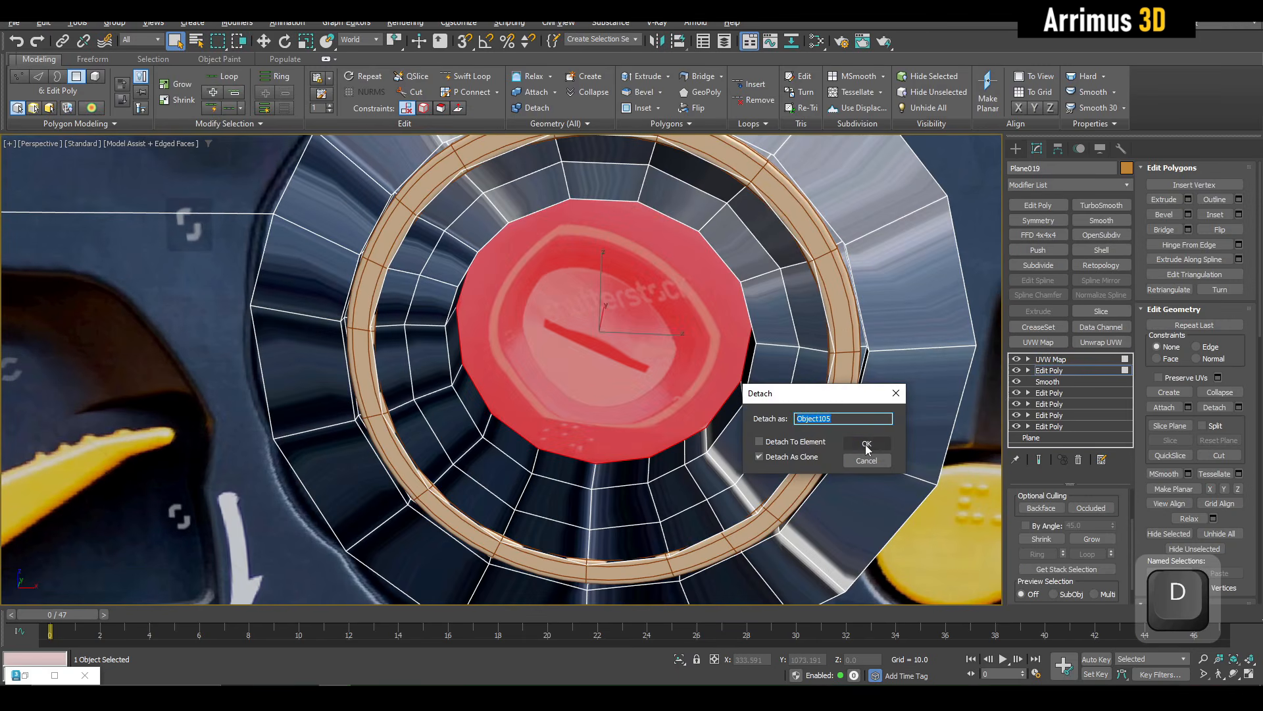
key("Escape")
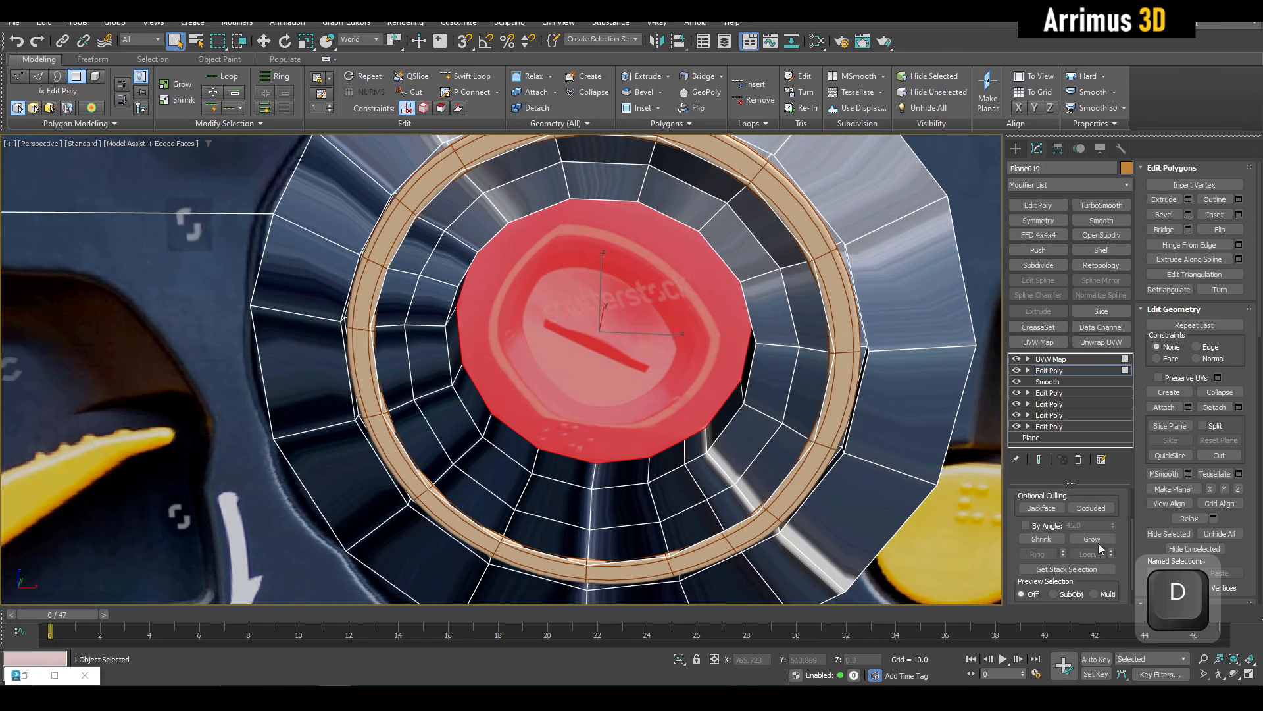
left_click(1092, 539)
key("d")
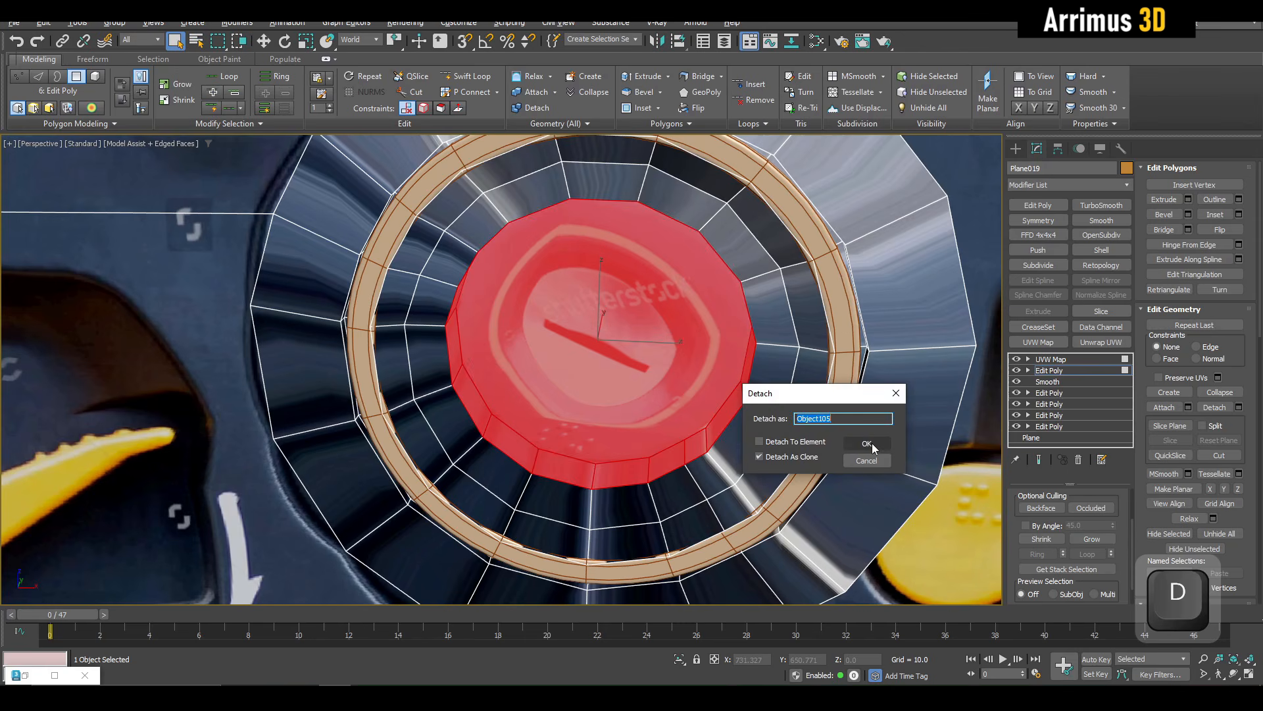
left_click(867, 444)
Step: Select the cloned center disc and assign the light gray Material #4 to it
left_click(583, 318)
key("alt+q")
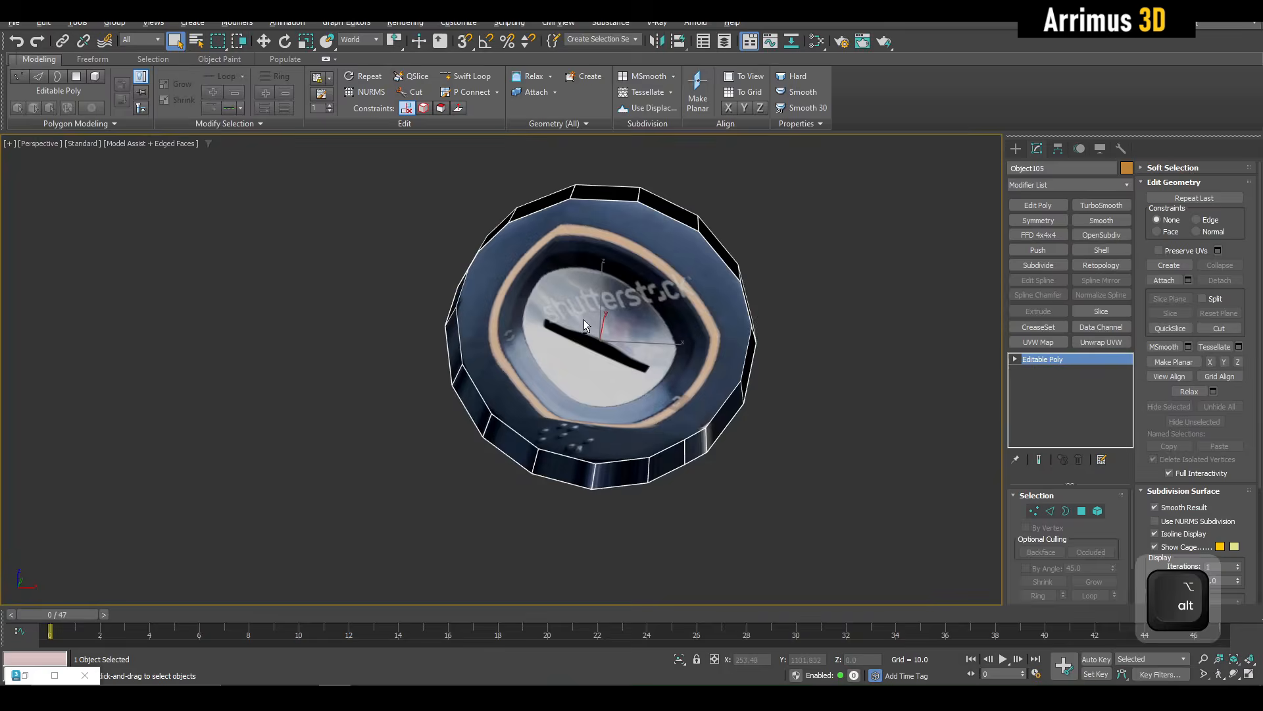
key("alt+q")
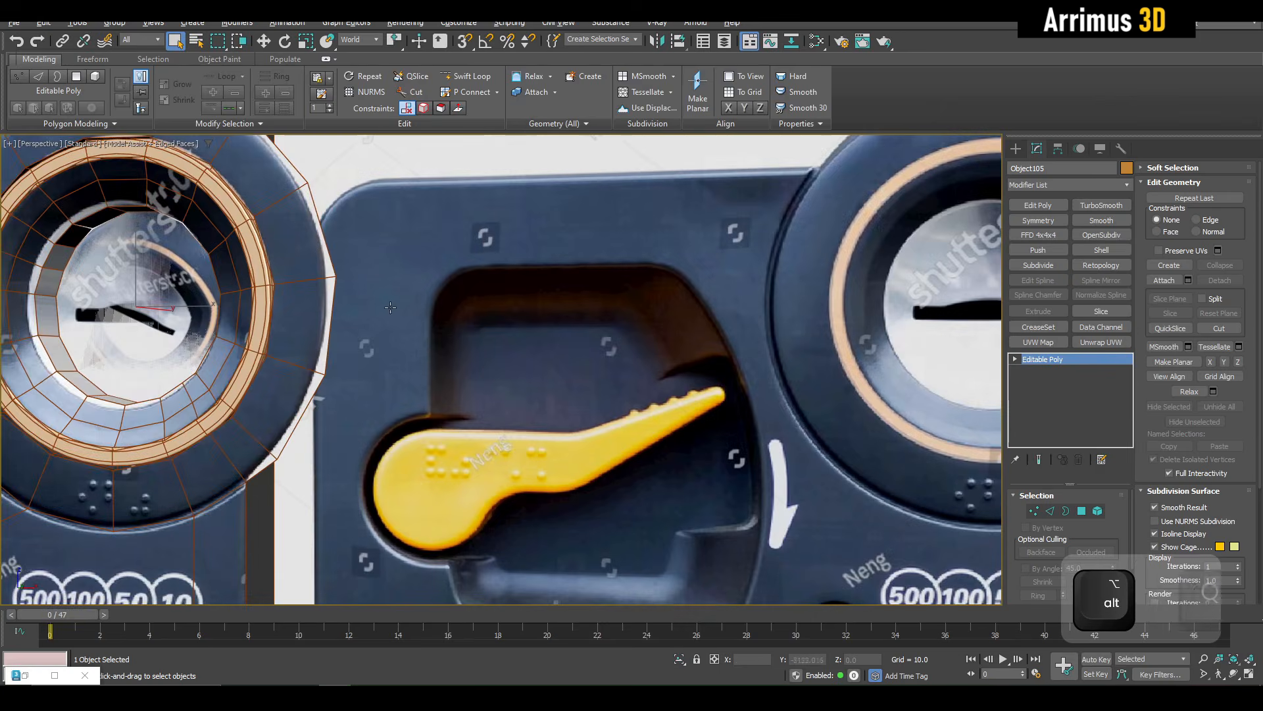
middle_click_drag(390, 307, 839, 355, "alt")
middle_click_drag(514, 296, 622, 318, "alt")
scroll(604, 336, "up", 3)
key("m")
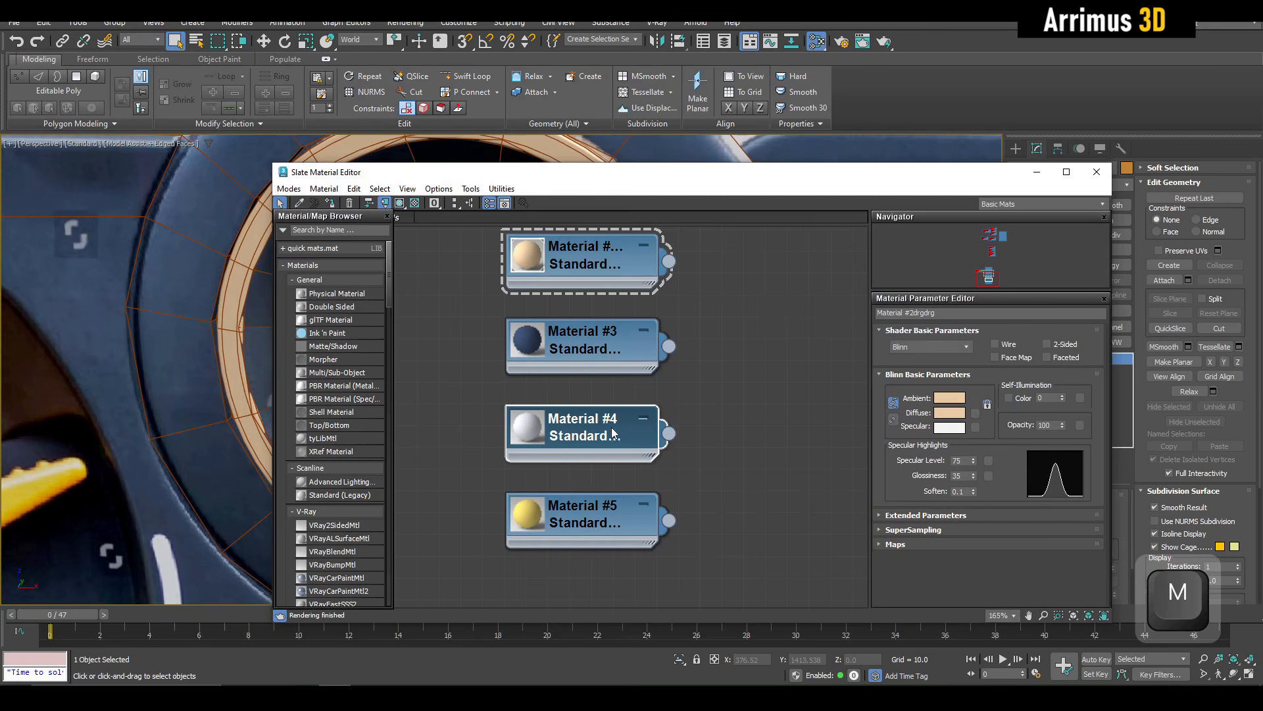
double_click(611, 428)
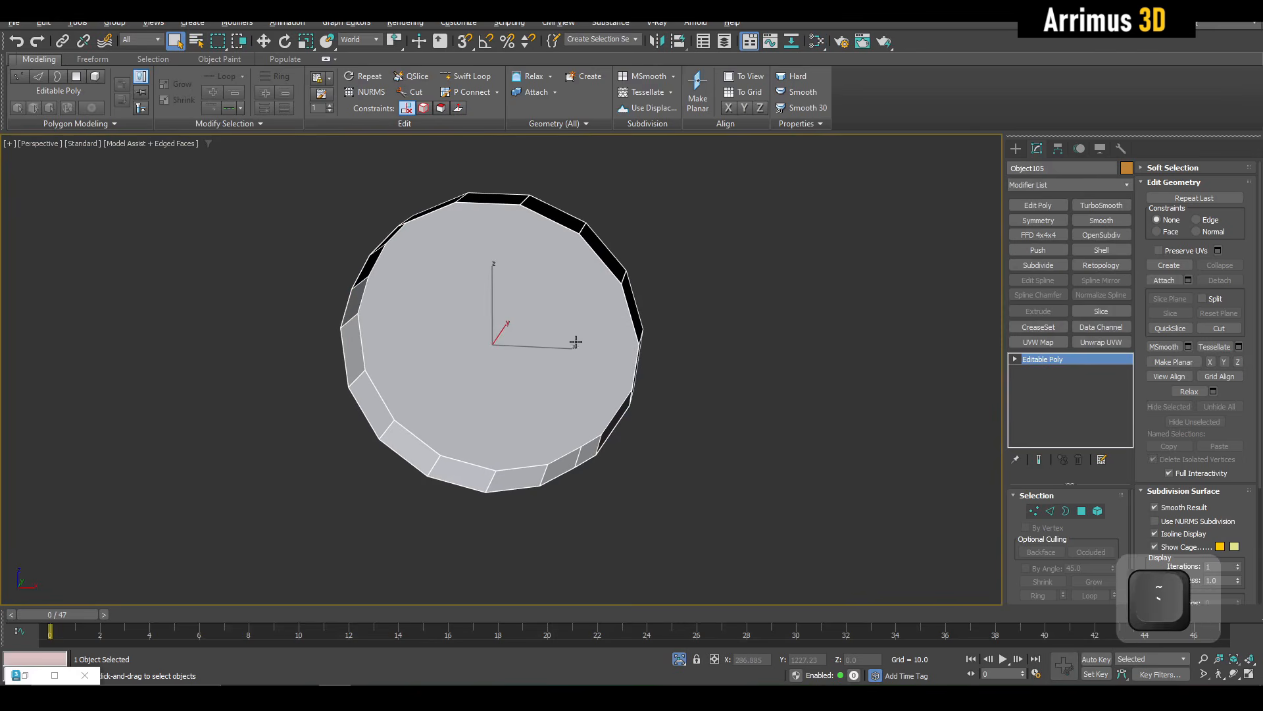
Step: Add an Edit Poly to the isolated gray disc, delete its large front face and flip the remaining band's polygons
key("4")
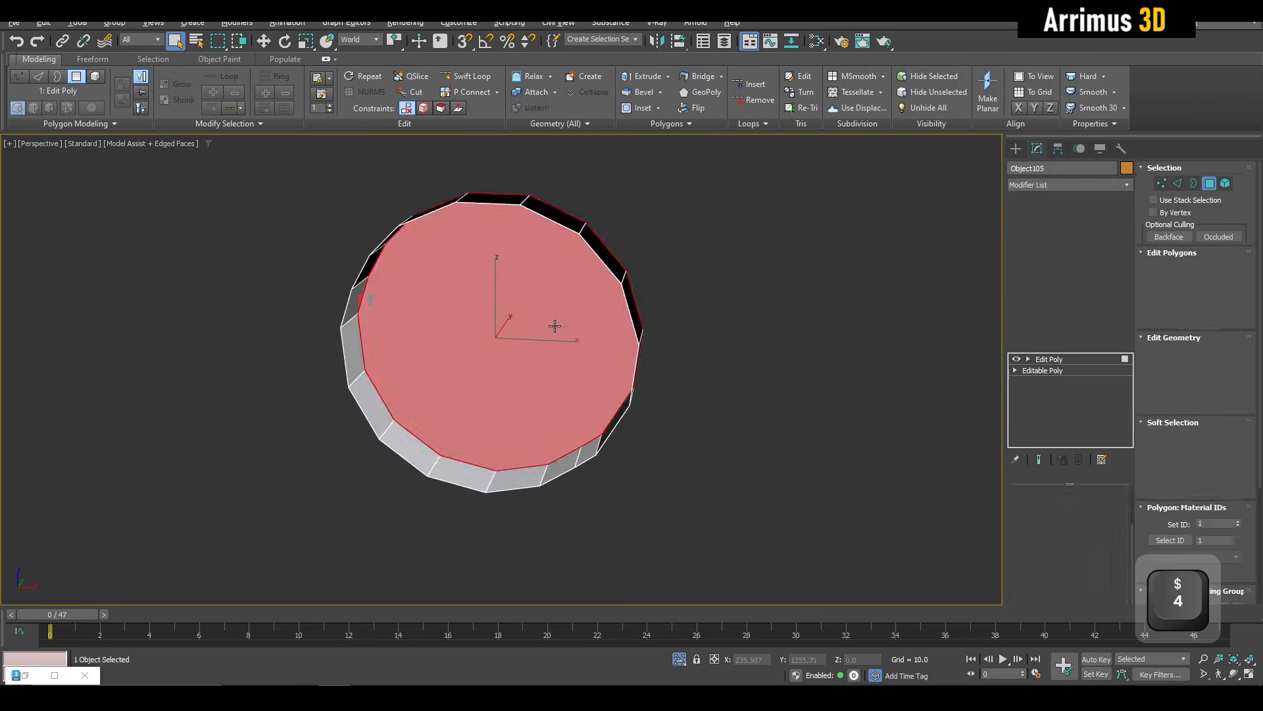
key("Delete")
key("ctrl+a")
key("2")
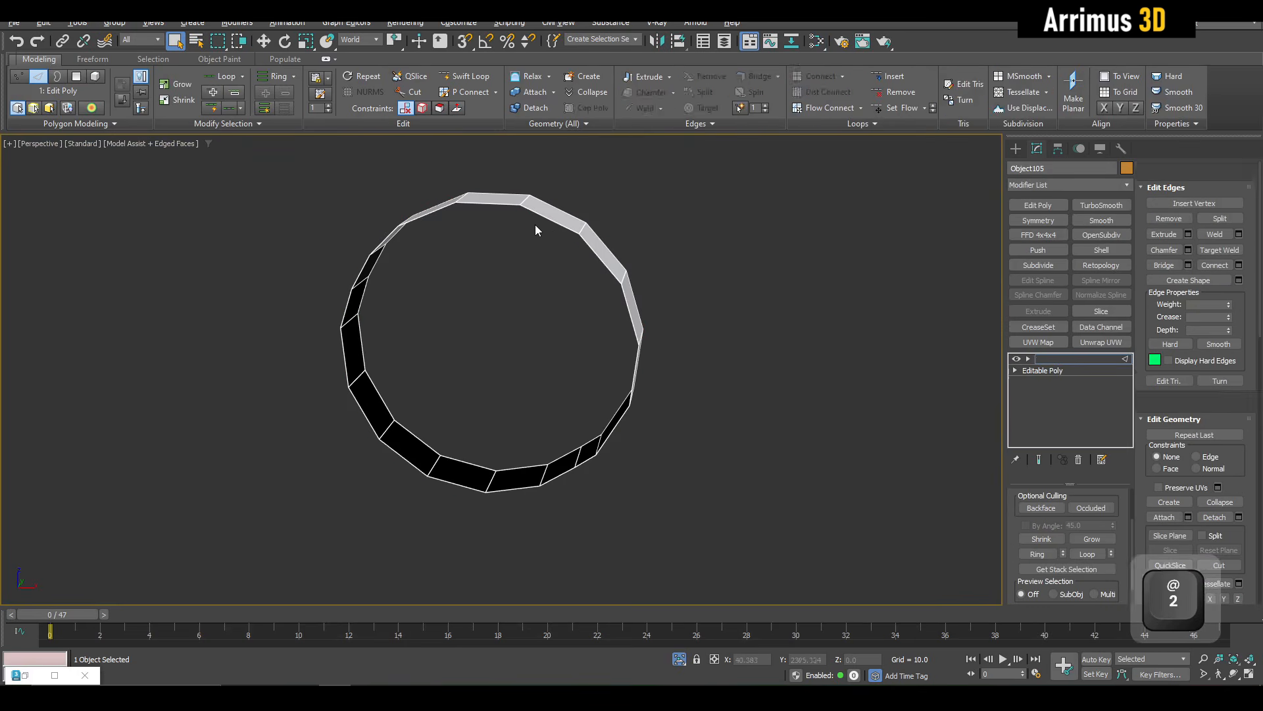
Step: Select the gray band's open rim edge loop and adjust its position slightly after checking it against the surrounding dial
double_click(551, 220)
scroll(625, 273, "down", 4)
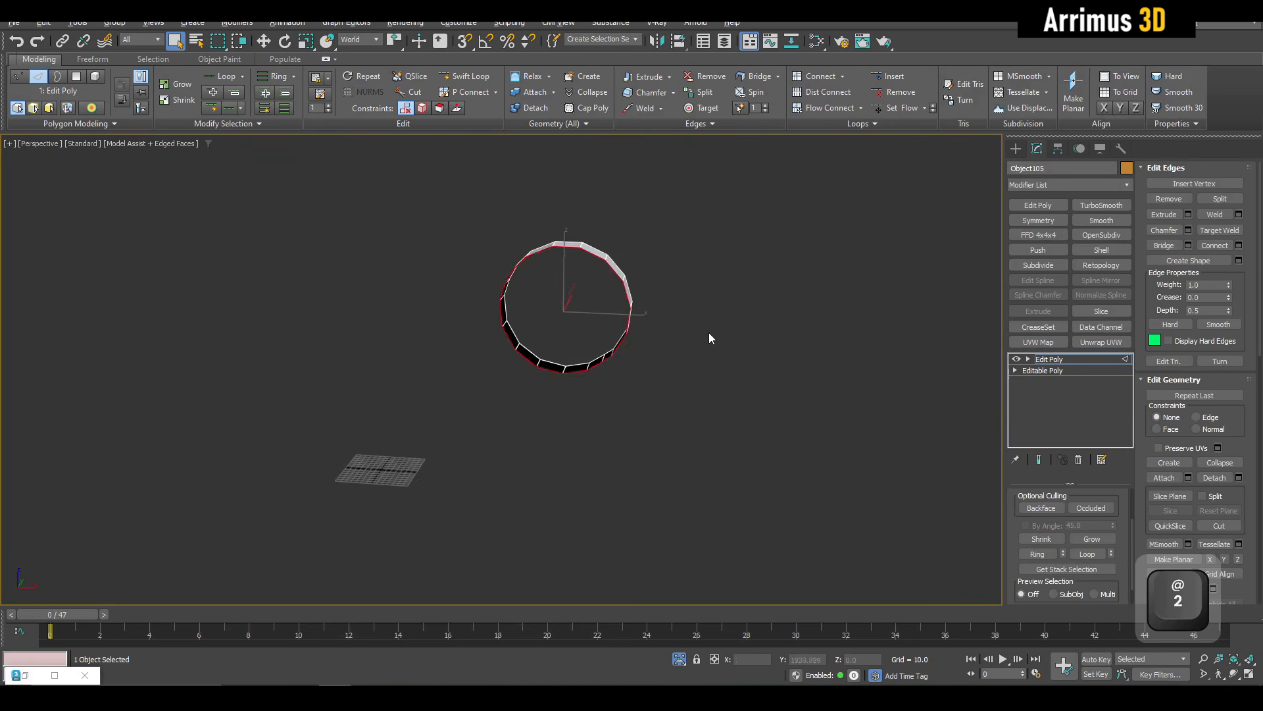
key("2")
key("alt+q")
middle_click_drag(767, 359, 458, 303)
scroll(797, 267, "up", 3)
middle_click_drag(646, 274, 919, 328)
middle_click_drag(332, 300, 602, 316)
scroll(522, 358, "up", 3)
middle_click_drag(522, 364, 526, 334, "alt")
key("alt+q")
key("2")
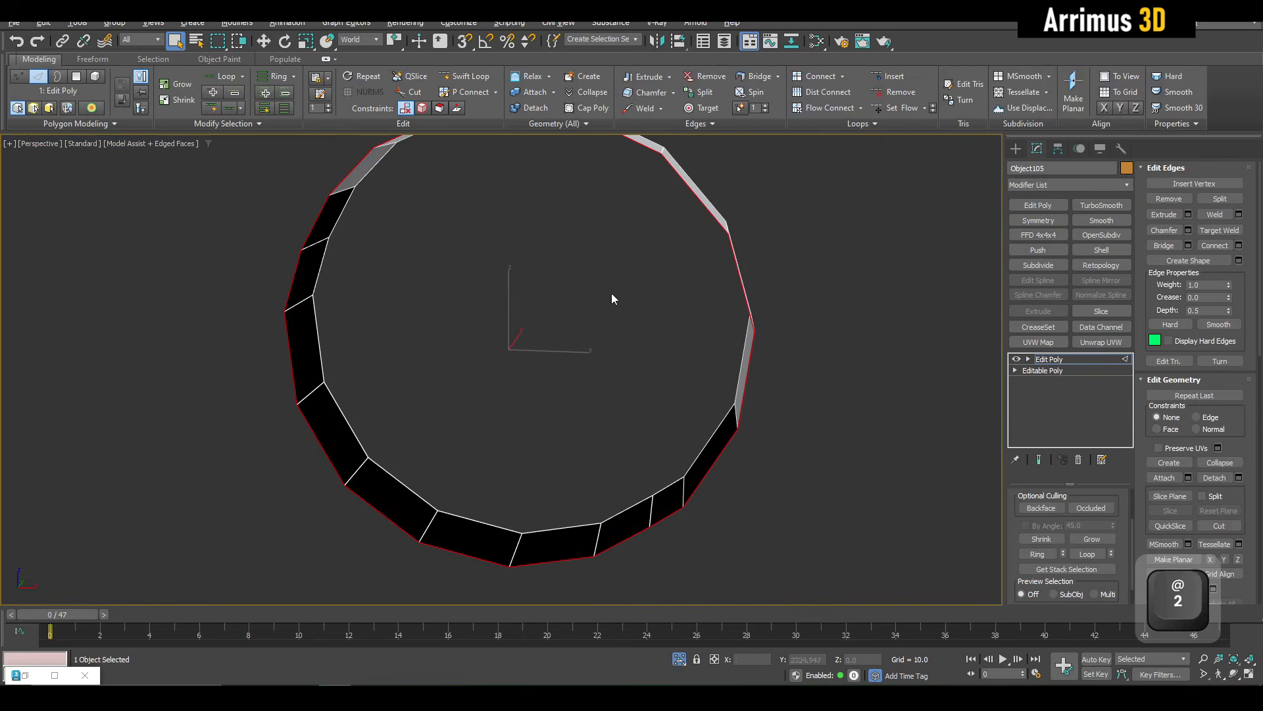
mouse_move(522, 363)
left_mouse_down("shift")
mouse_move(523, 379)
mouse_move(522, 368)
left_mouse_up("shift")
middle_click_drag(521, 368, 409, 326, "alt")
key("q")
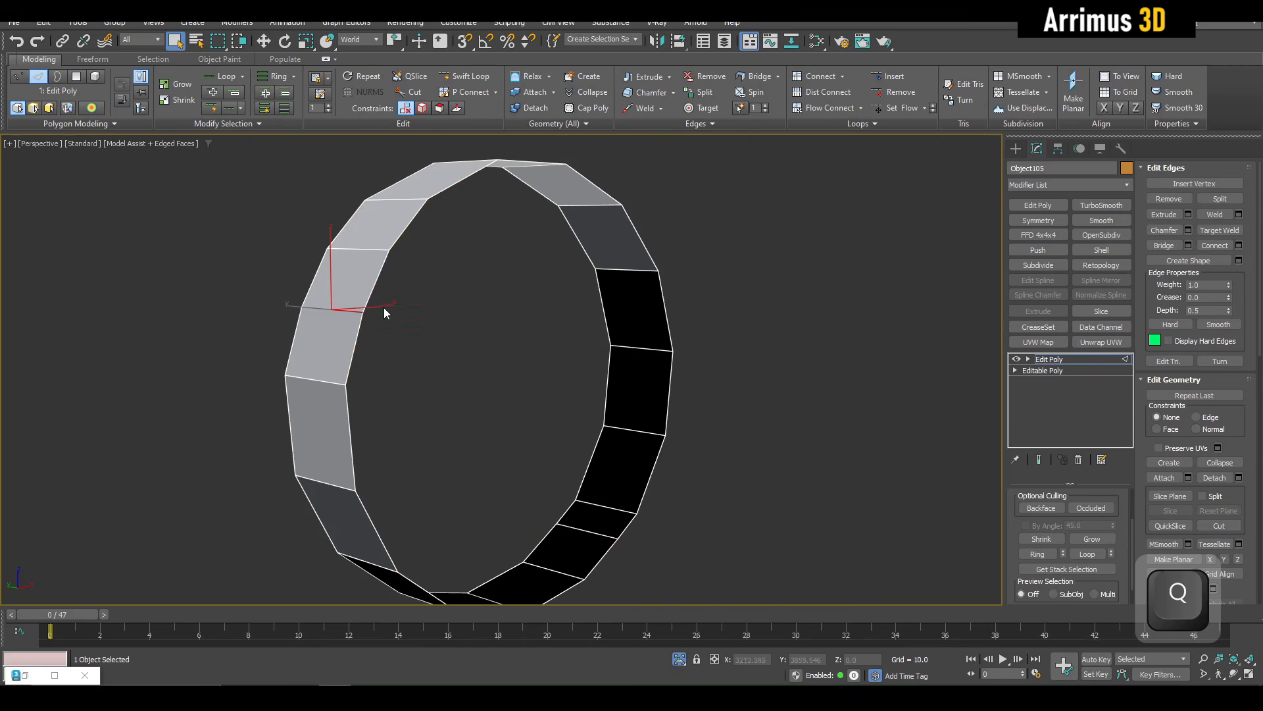
Step: Select all polygons of the gray band, leave polygon editing and bring back the rest of the scene
key("4")
left_click(364, 265)
key("ctrl+a")
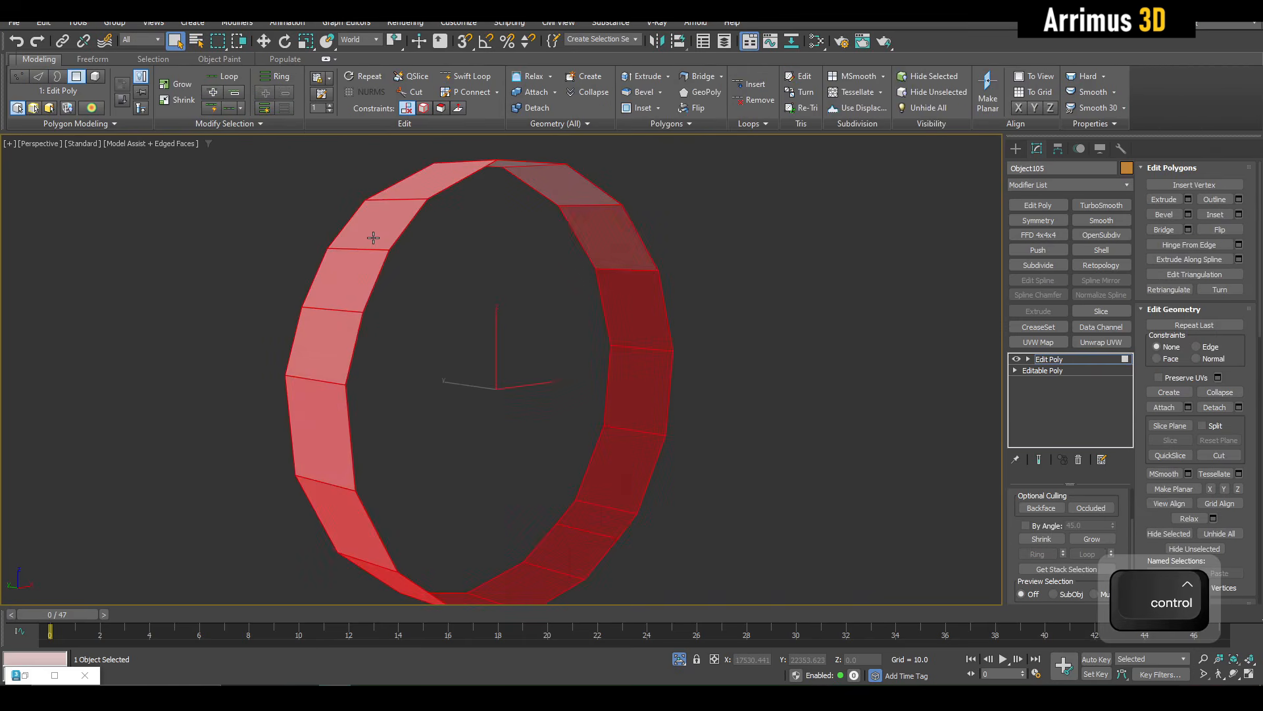
key("shift+alt+d")
key("4")
key("alt+q")
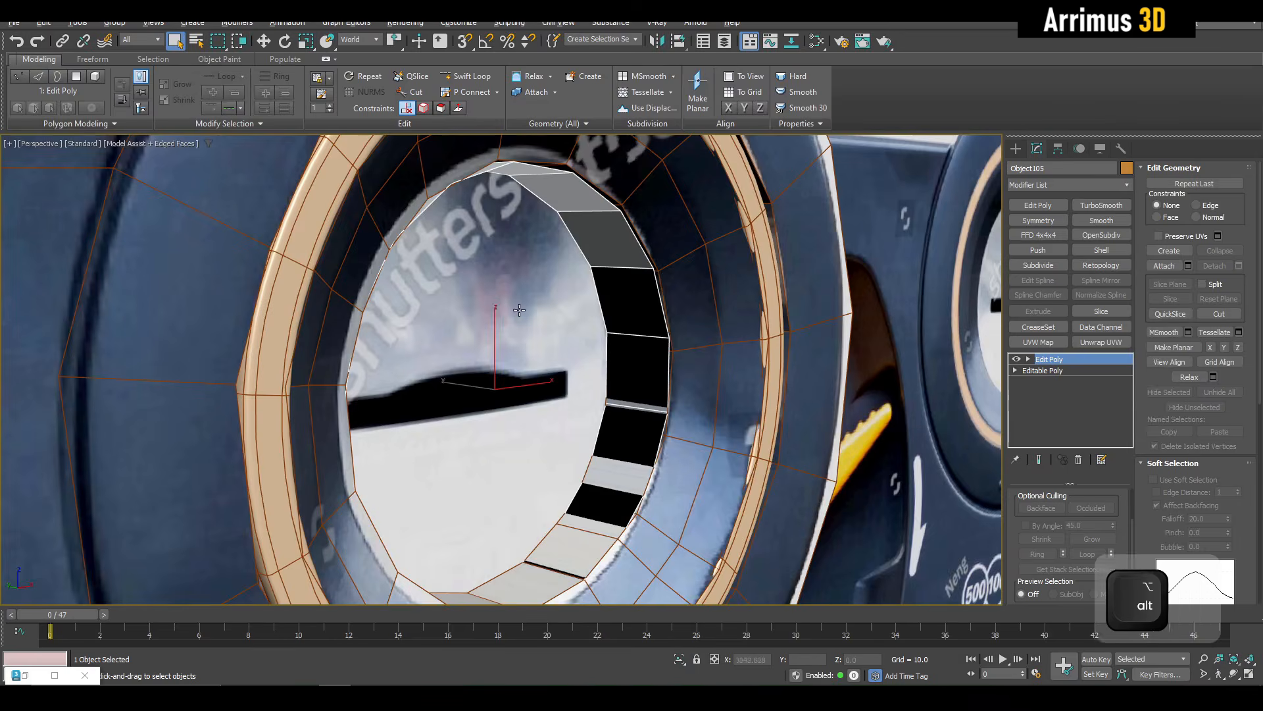
Step: Select the dark blue coin-slot panel mesh around the dial
middle_click_drag(373, 237, 481, 319, "alt")
scroll(500, 349, "down", 5)
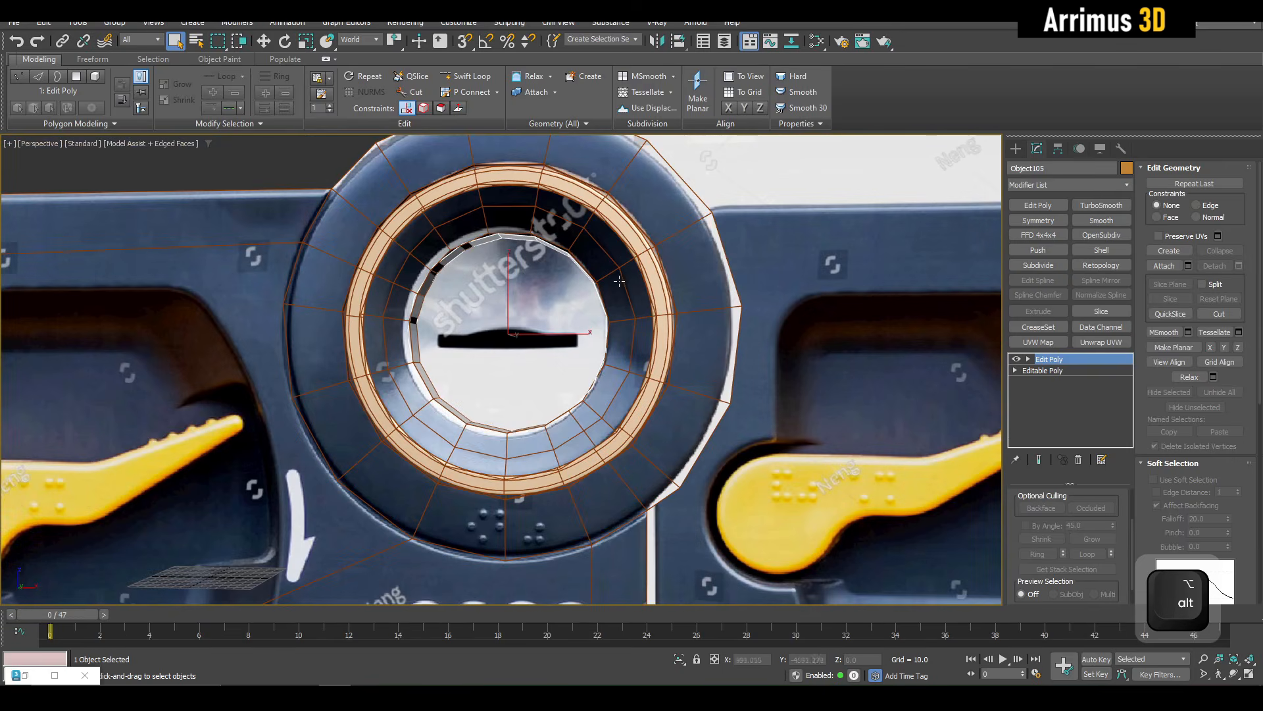
left_click(575, 312)
scroll(908, 309, "down", 3)
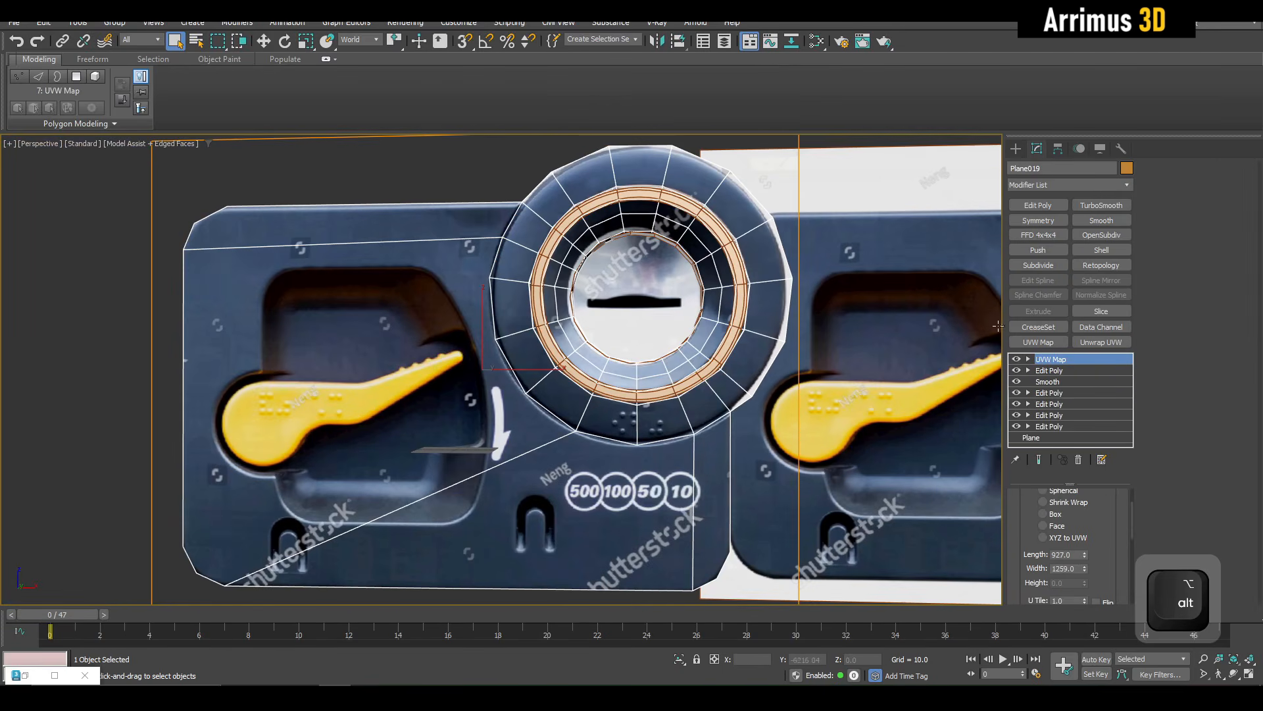
left_click(1057, 393)
key("1")
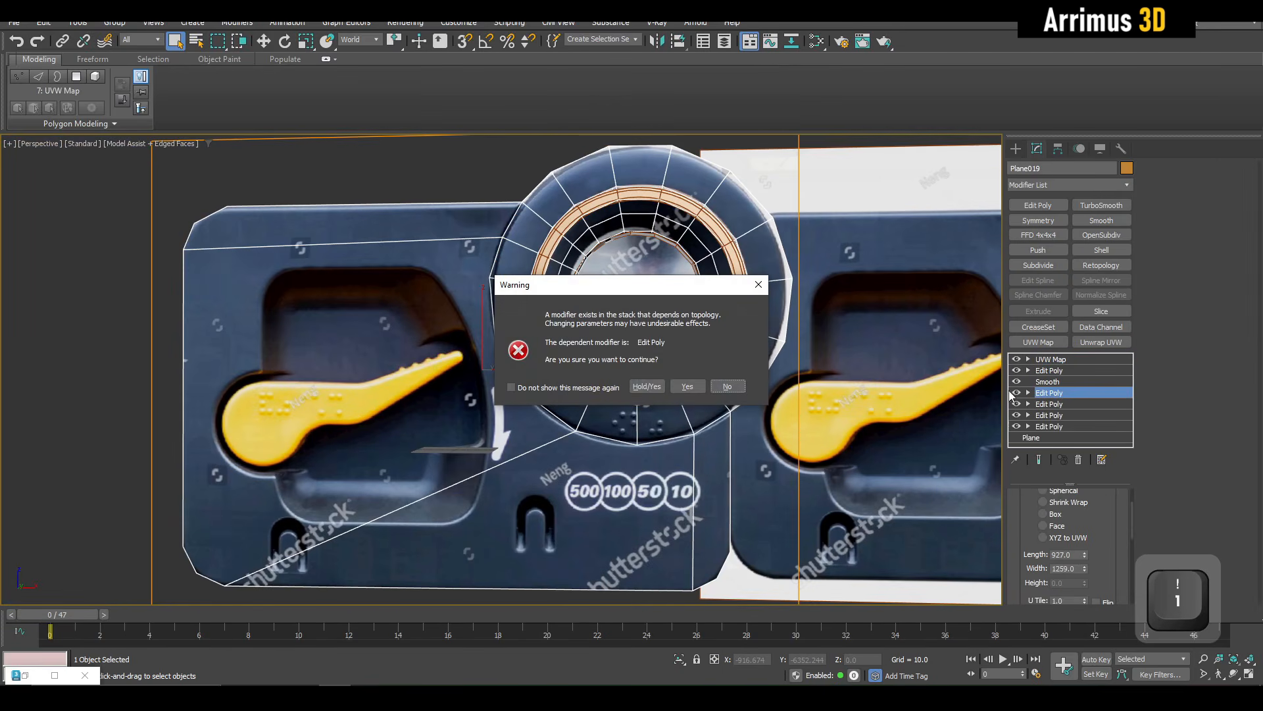
left_click(727, 387)
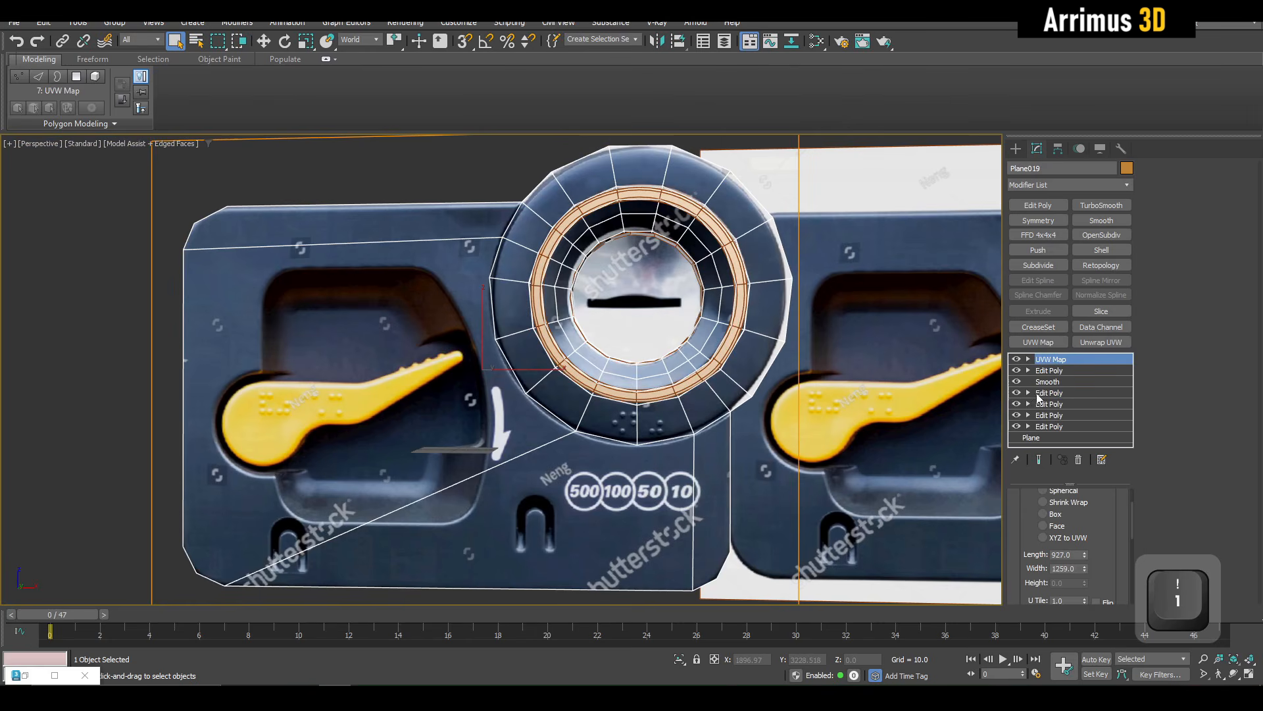
left_click(1073, 394)
key("1")
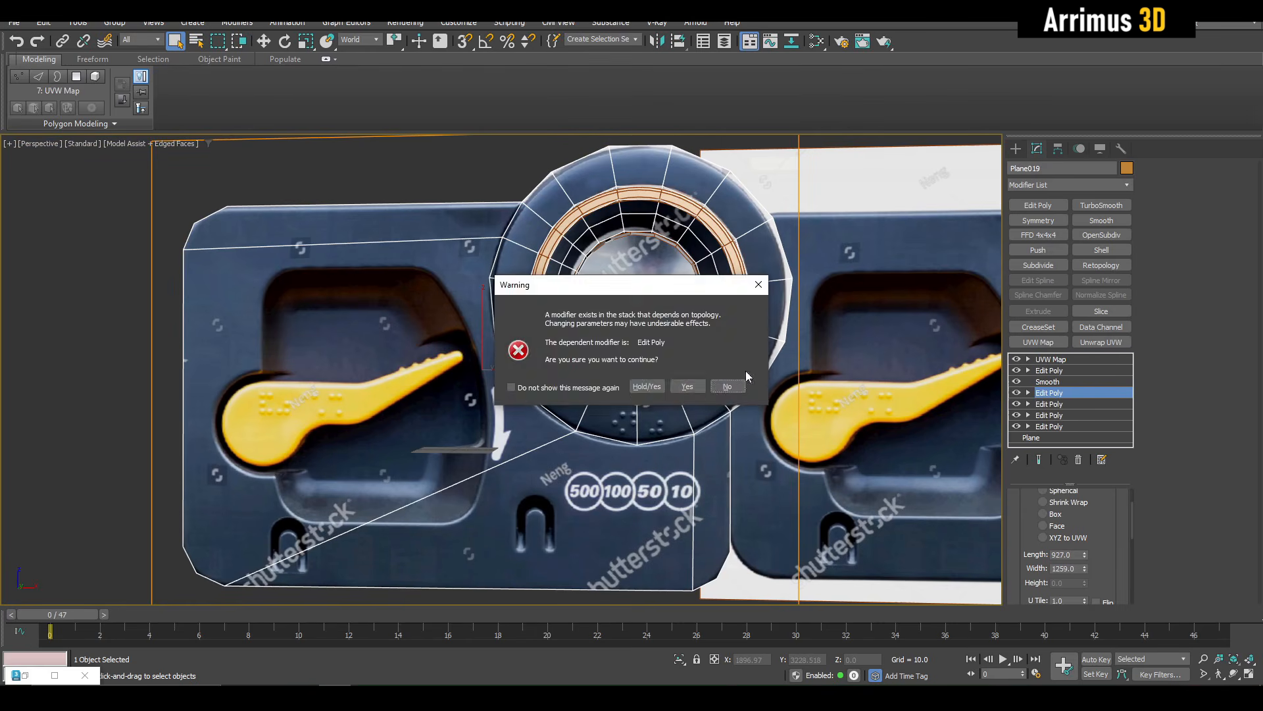
key("Return")
Step: Delete the panel's Edit Poly between the Smooth and UVW Map modifiers and add a fresh Edit Poly in its place
left_click(1066, 369)
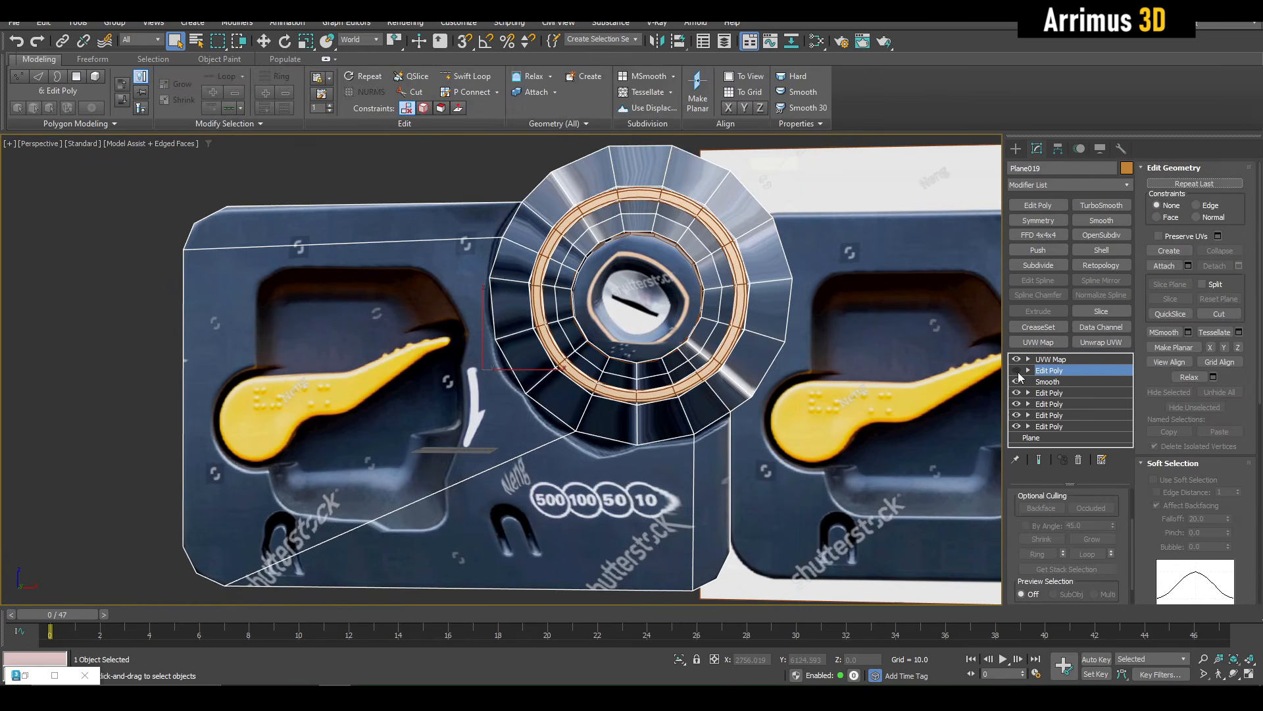
right_click(1043, 376)
left_click(1060, 391)
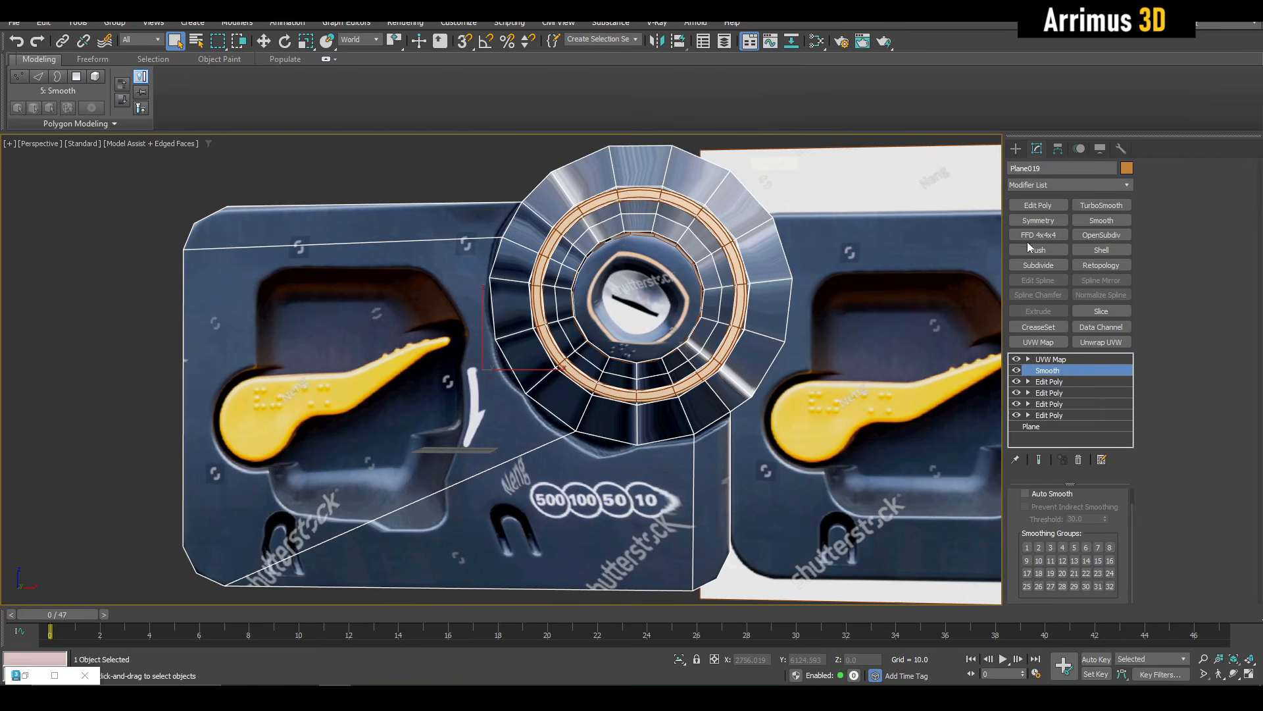
left_click(1028, 203)
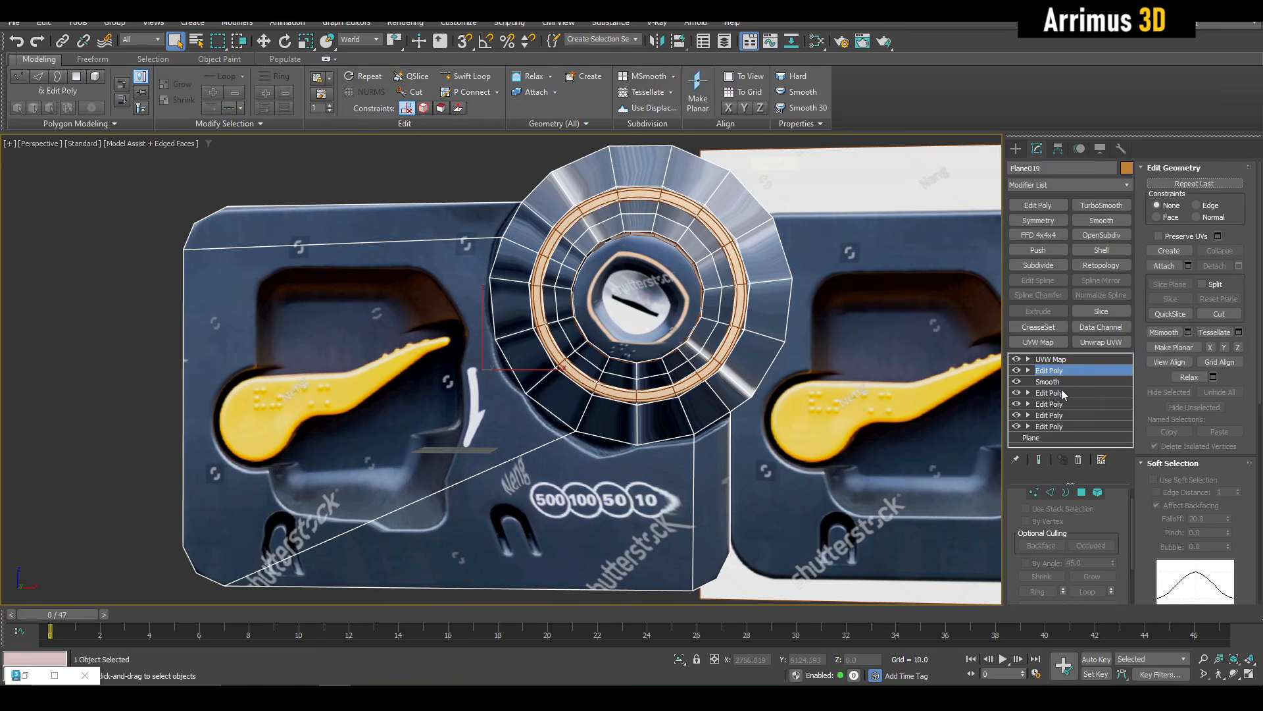
Step: Isolate the panel, add another Edit Poly directly below the Smooth modifier and enter vertex editing
middle_click_drag(655, 346, 637, 373, "alt")
key("alt+q")
mouse_move(635, 364)
middle_mouse_down("alt")
mouse_move(606, 381)
mouse_move(648, 384)
middle_mouse_up("alt")
left_click(1037, 205)
key("1")
Step: Turn on the end-result display and try moving the group of vertices at the dial's upper-left side
middle_click_drag(585, 198, 534, 213, "alt")
left_click_drag(534, 207, 691, 362)
key("w")
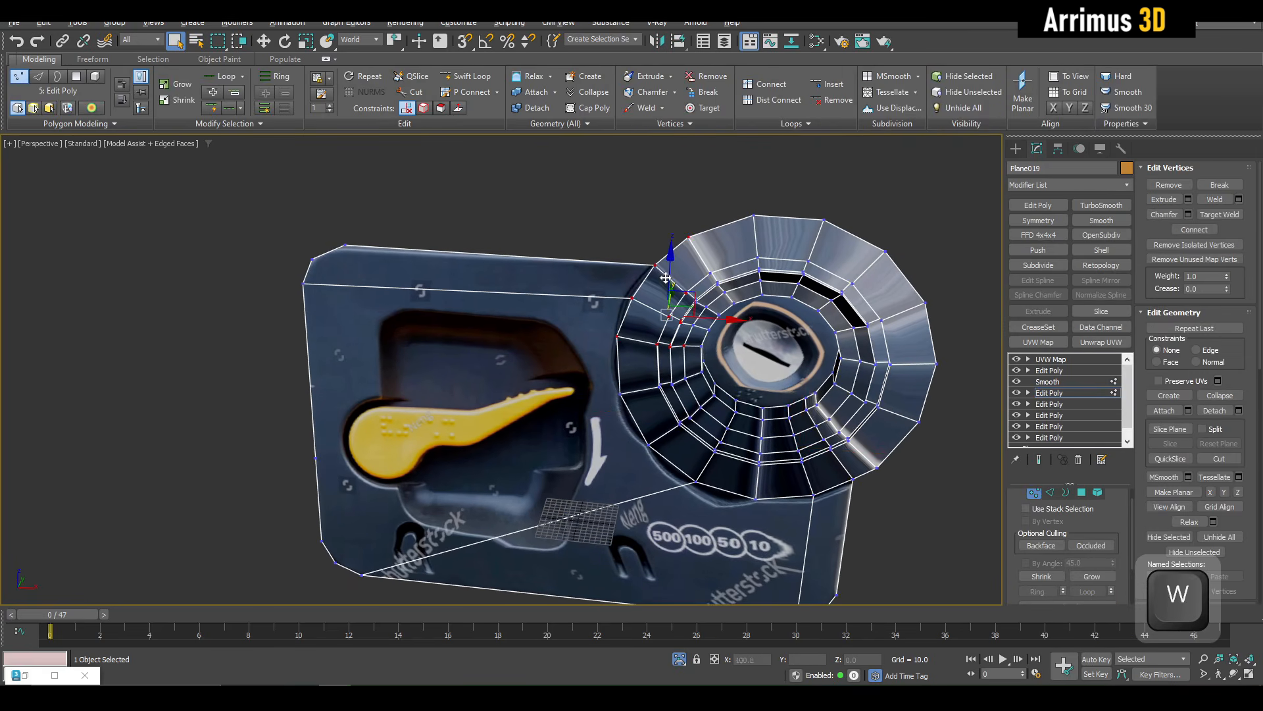
key("space")
left_click_drag(687, 301, 676, 264)
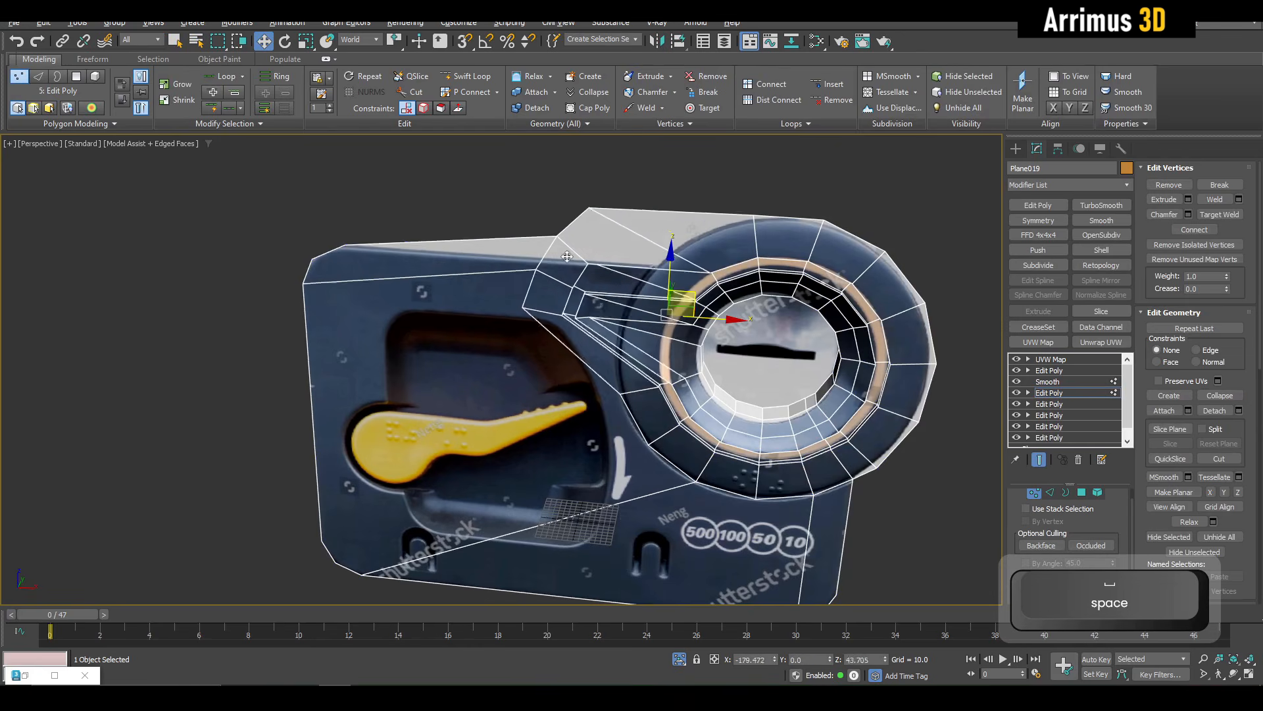
key("q")
Step: Cut edges along the lever recess's outline from its lower-right corner across the bottom and up its lower-left curve
scroll(685, 329, "up", 4)
scroll(696, 398, "down", 5)
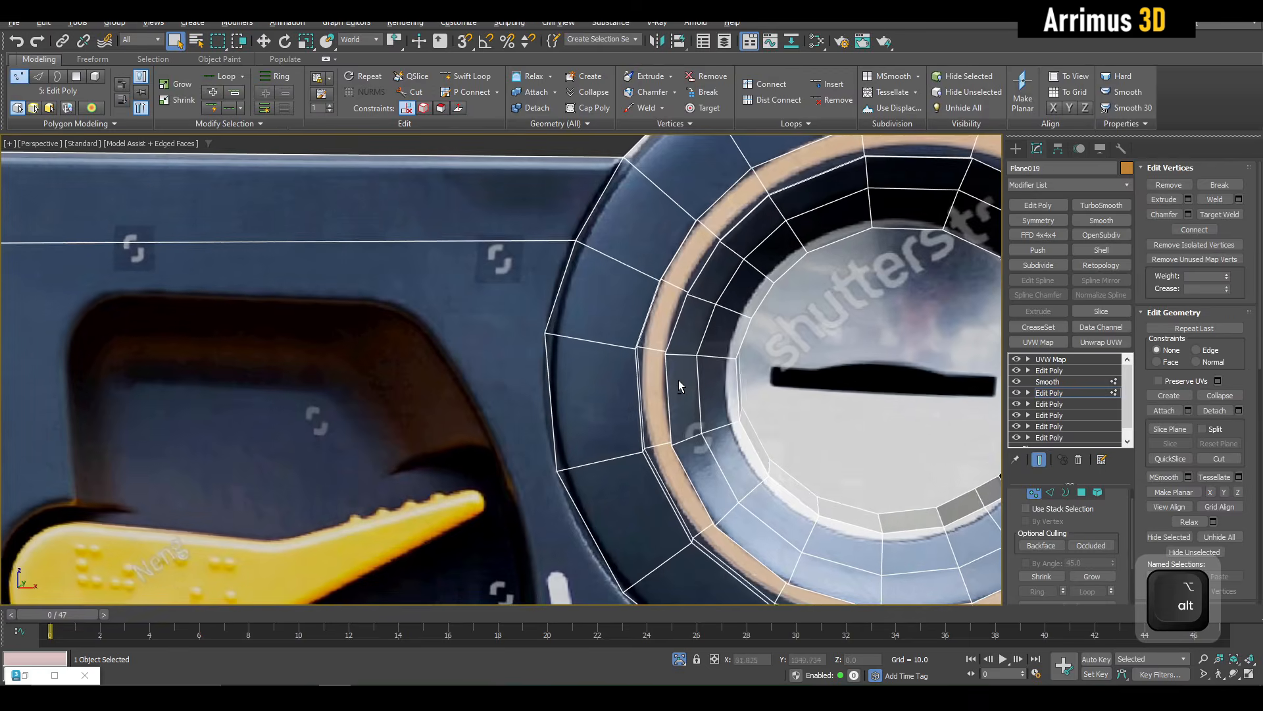
middle_click_drag(654, 335, 547, 415, "alt")
scroll(547, 415, "up", 3)
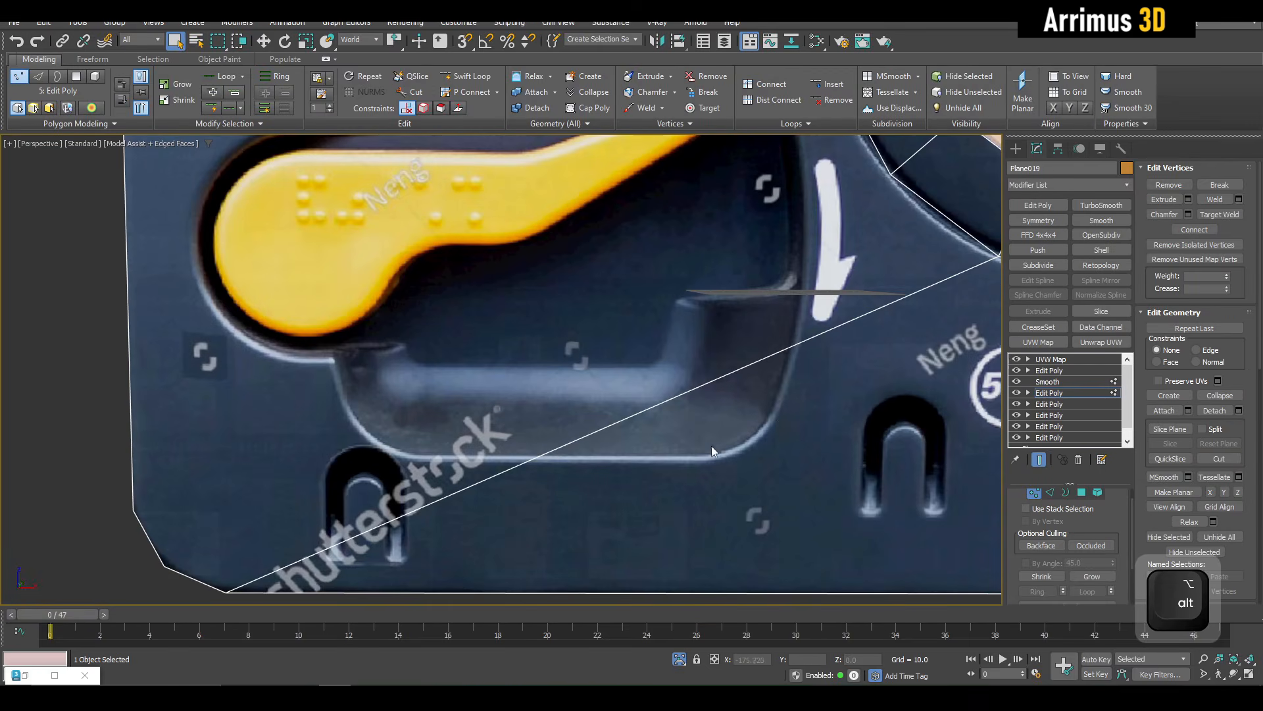
key("alt+c")
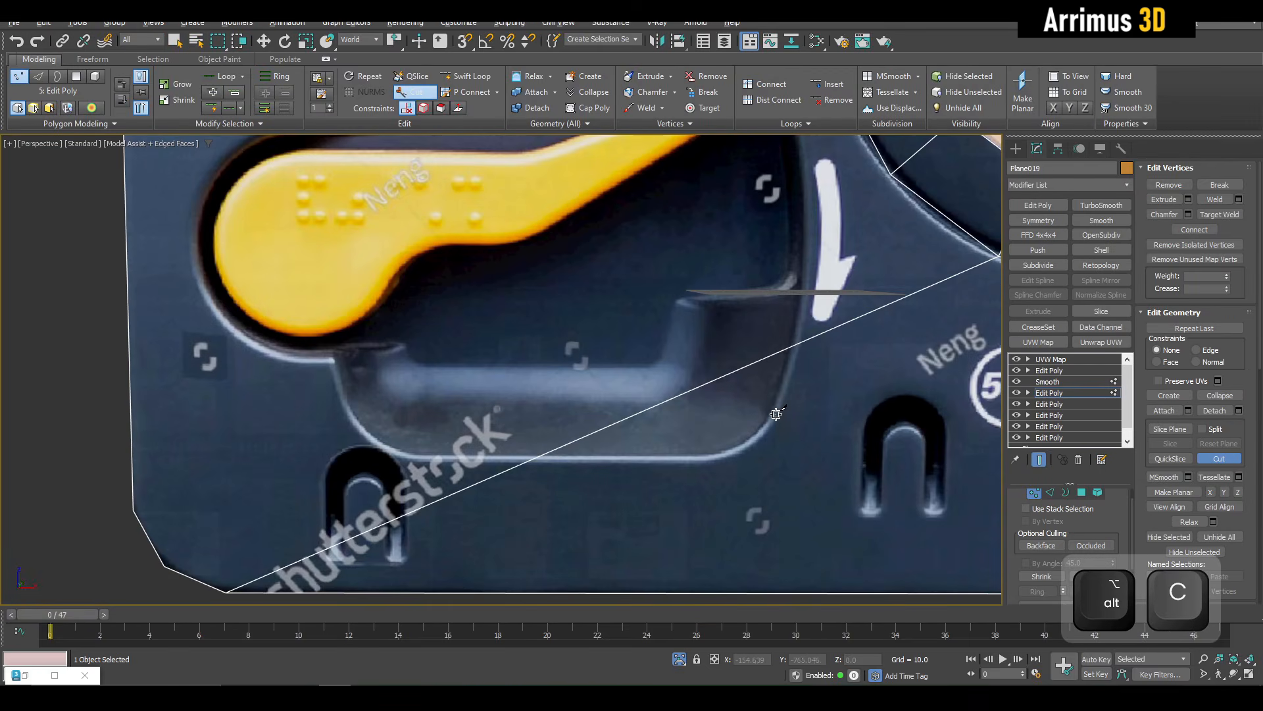
left_click(753, 449)
left_click(720, 454)
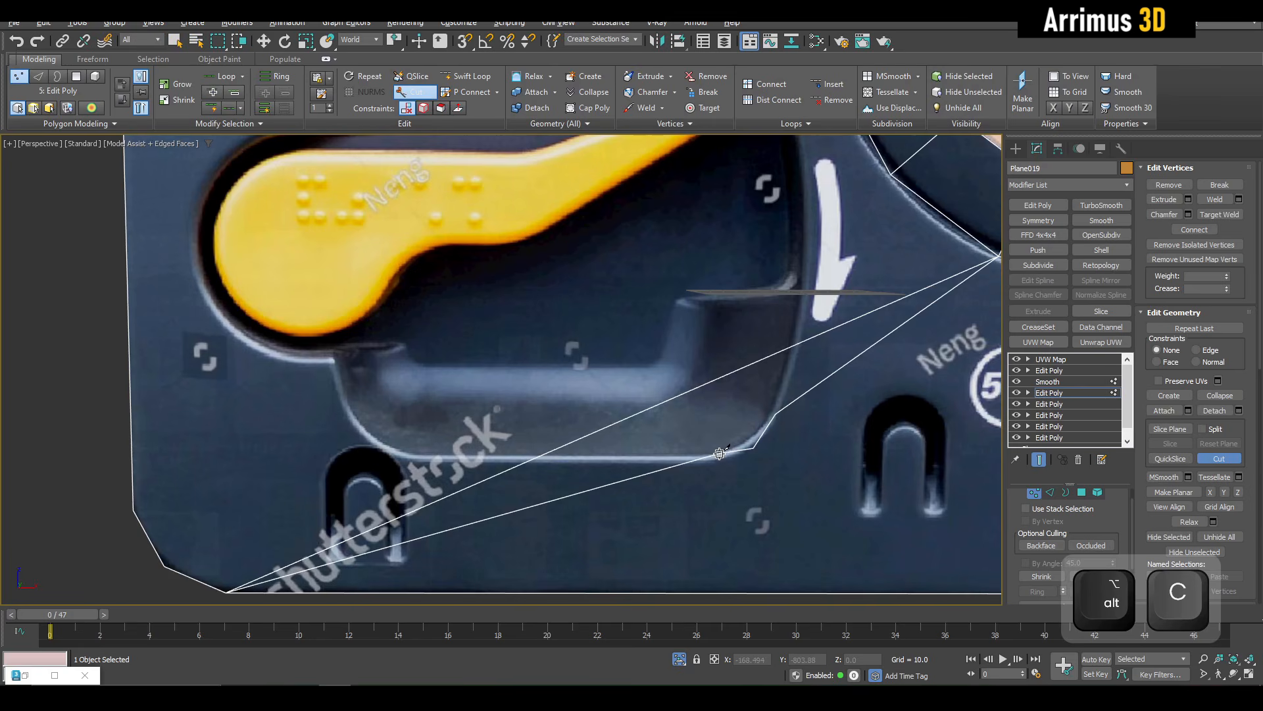
left_click(409, 458)
left_click(367, 439)
left_click(344, 406)
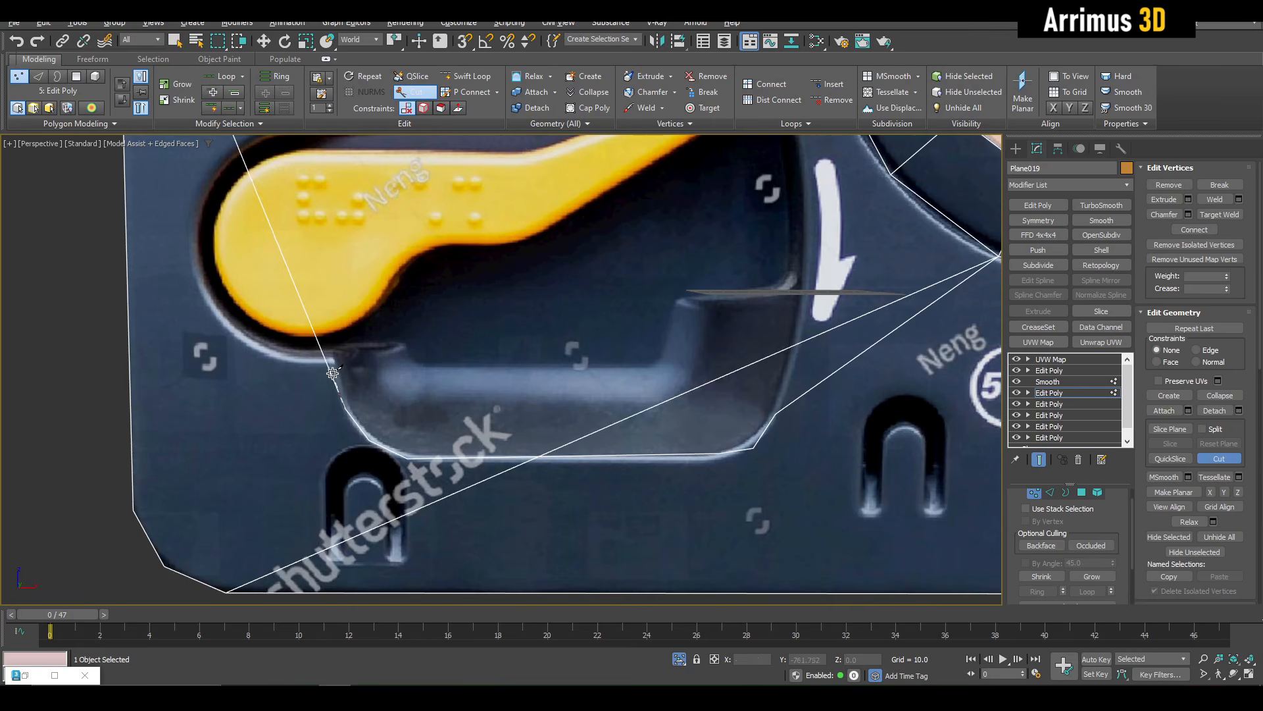
Step: Continue the cut from the recess's lower-left curve around the outline of the lever's round end
left_click(332, 355)
left_click(253, 350)
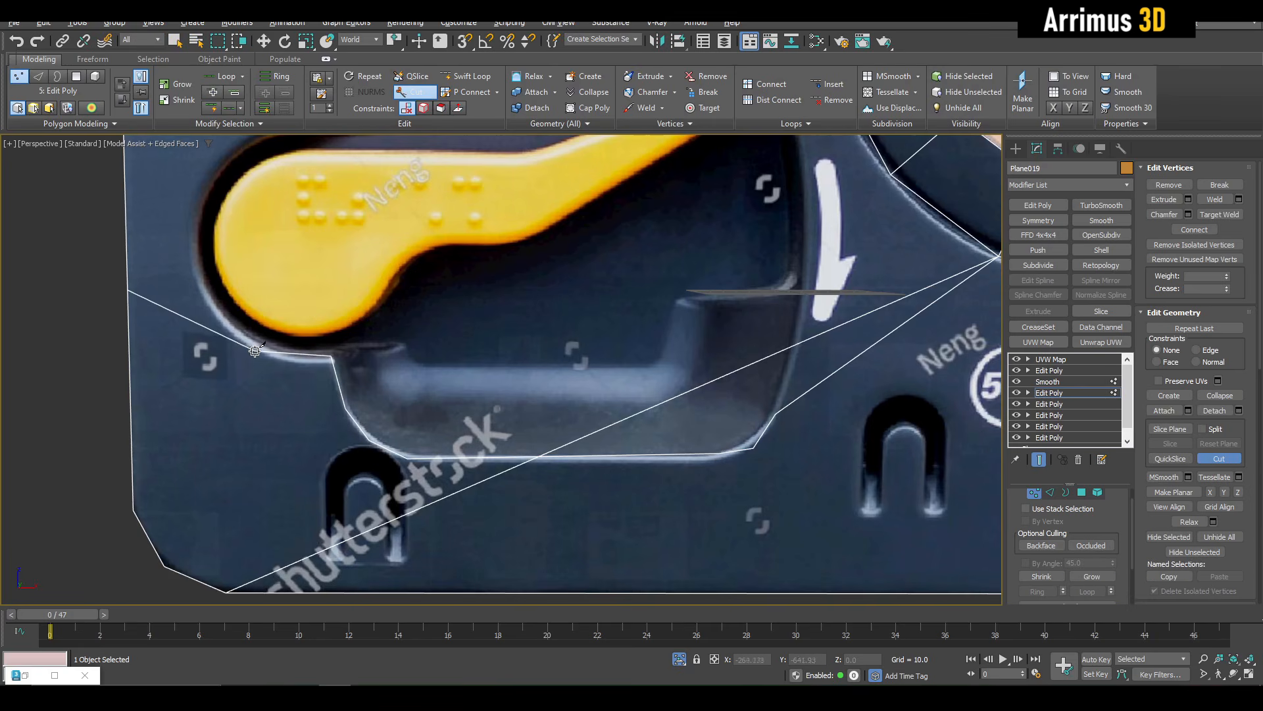
left_click(202, 294)
left_click(193, 222)
middle_click_drag(193, 222, 168, 345)
left_click(206, 277)
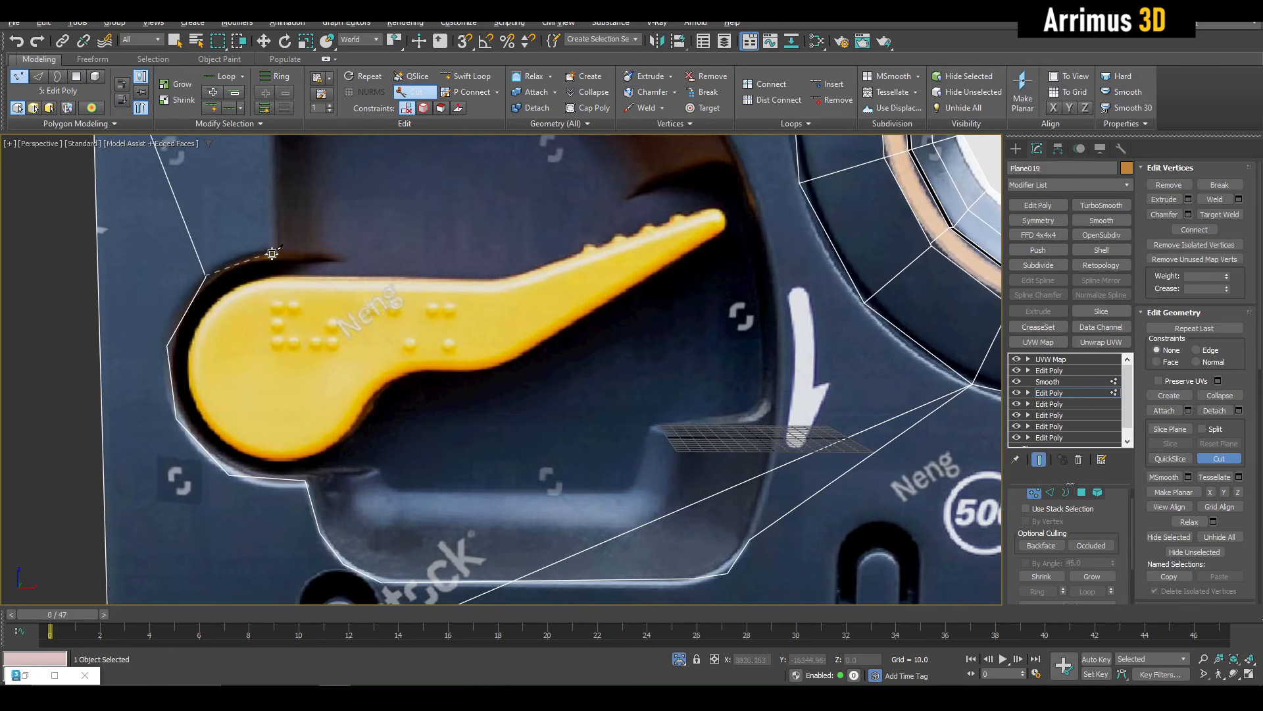
Step: Continue the lever recess cut up its upper-left side, across the top and onto the upper-right curve
middle_click_drag(271, 254, 258, 343)
left_click(249, 232)
left_click(256, 191)
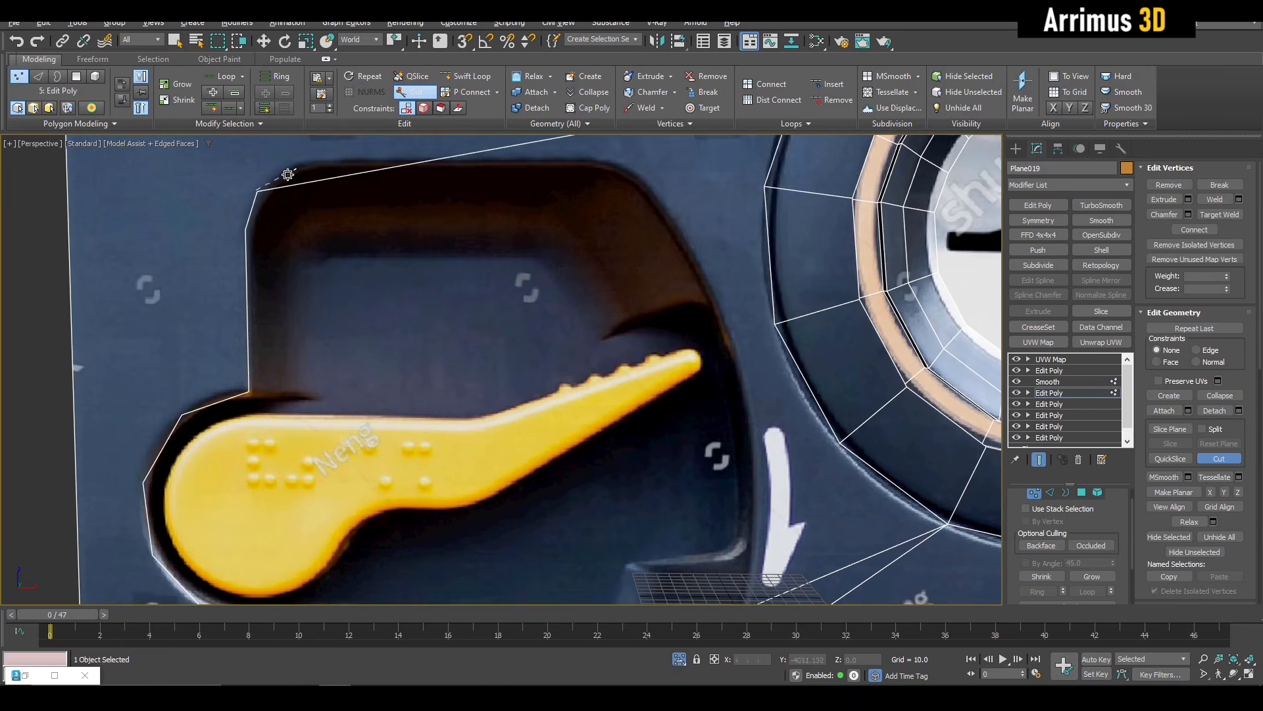
left_click(297, 165)
left_click(591, 162)
left_click(645, 185)
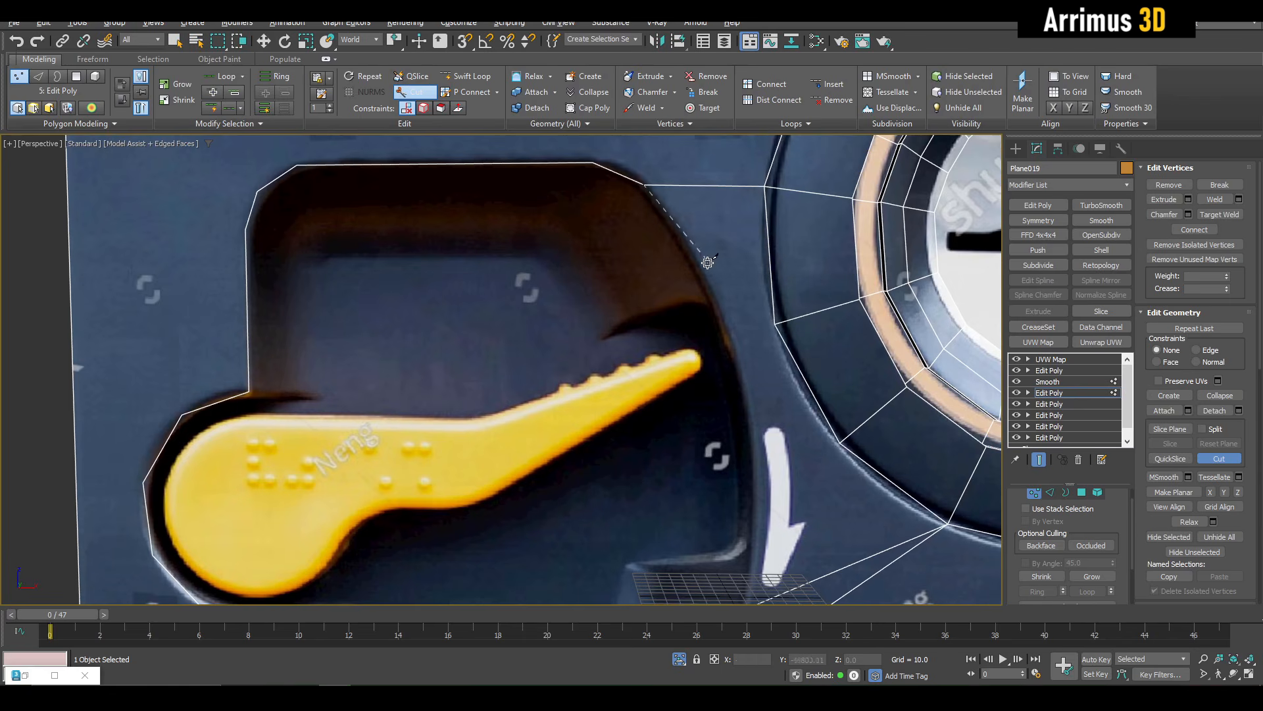
Step: Cut down the recess's right side and close the outline at its lower-right corner
left_click(709, 275)
left_click(751, 387)
middle_click_drag(751, 387, 701, 254)
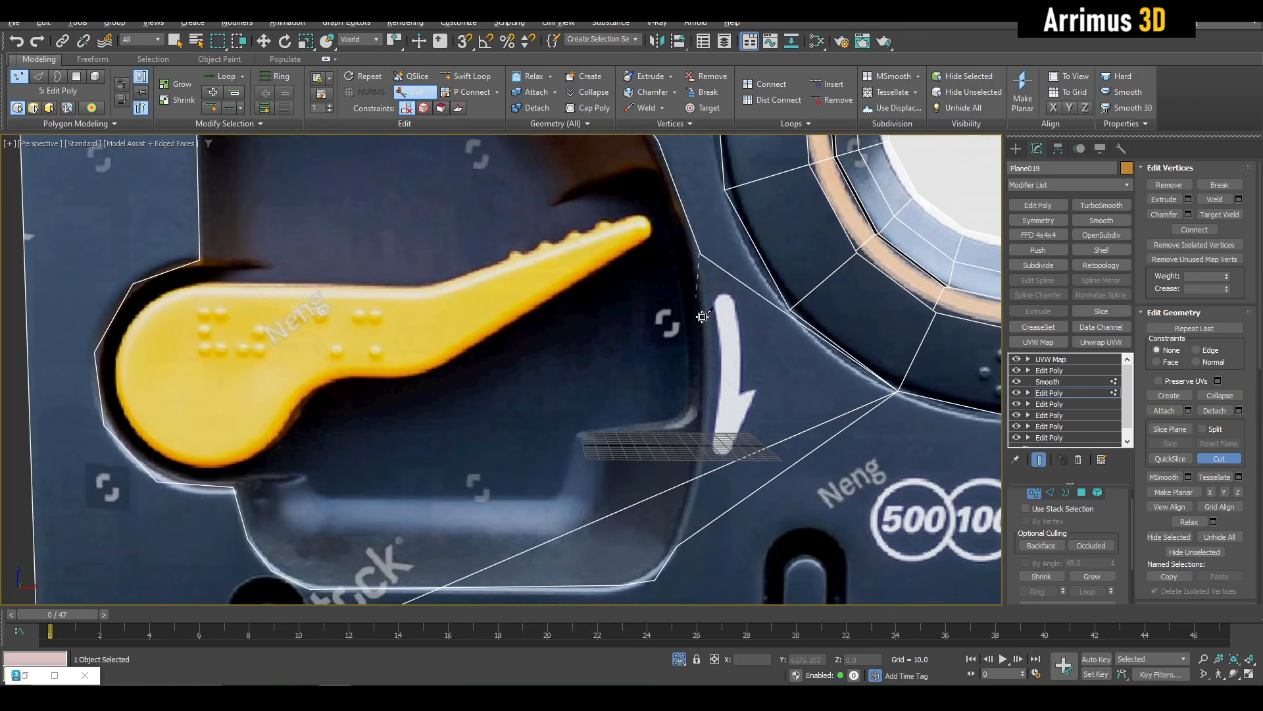
left_click(710, 392)
left_click(694, 505)
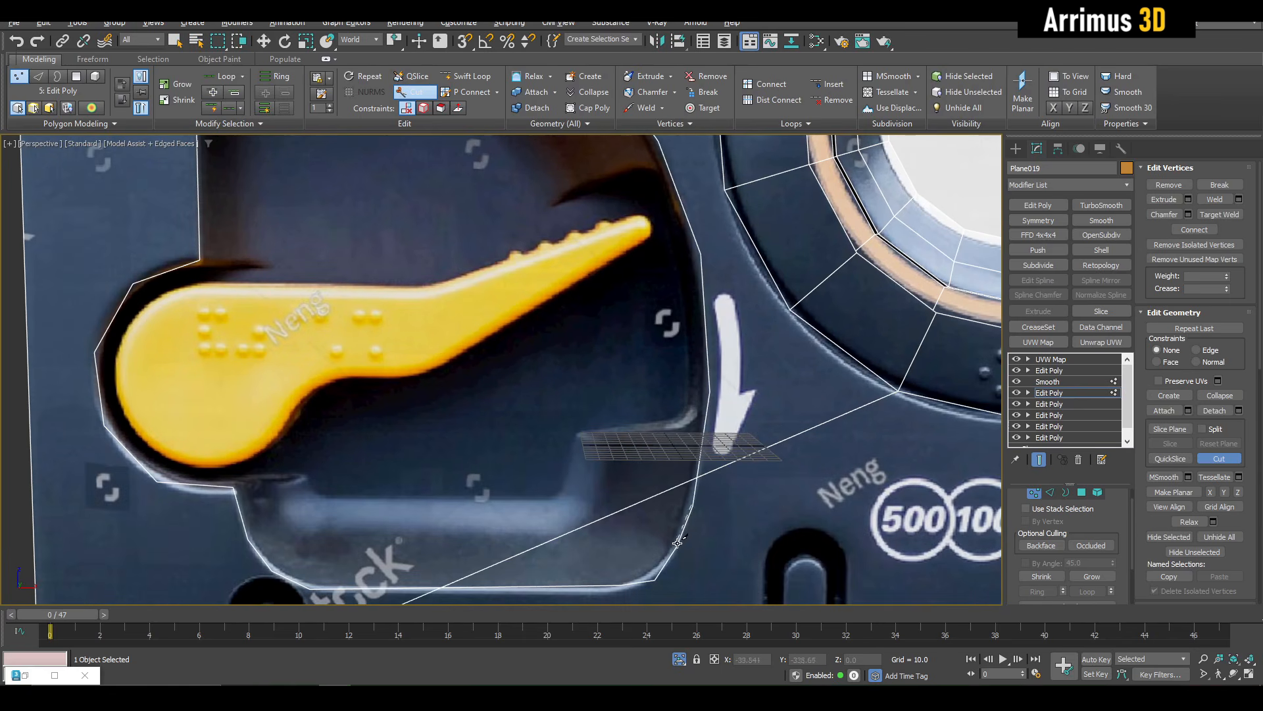
right_click(648, 439)
scroll(574, 362, "down", 2)
scroll(590, 381, "up", 2)
Step: Bevel the lever recess polygon inward to sink it into the panel
key("4")
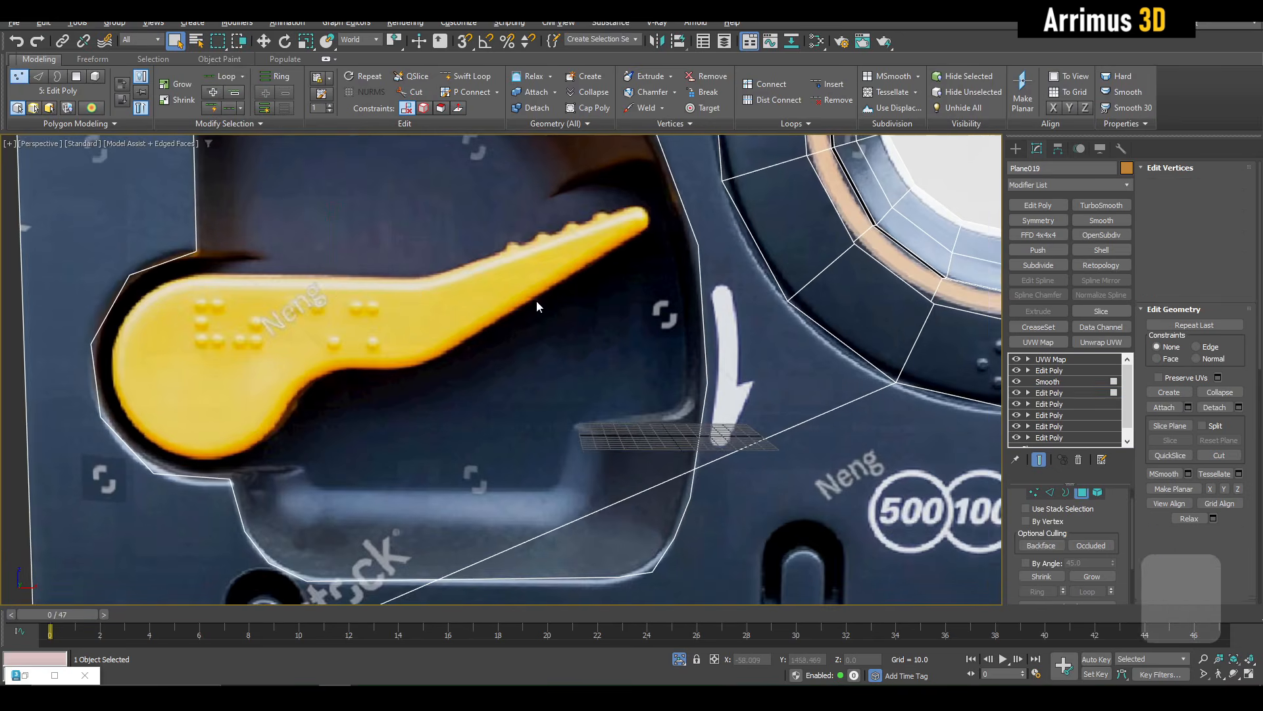
middle_click_drag(521, 319, 501, 354)
key("w")
key("shift+space")
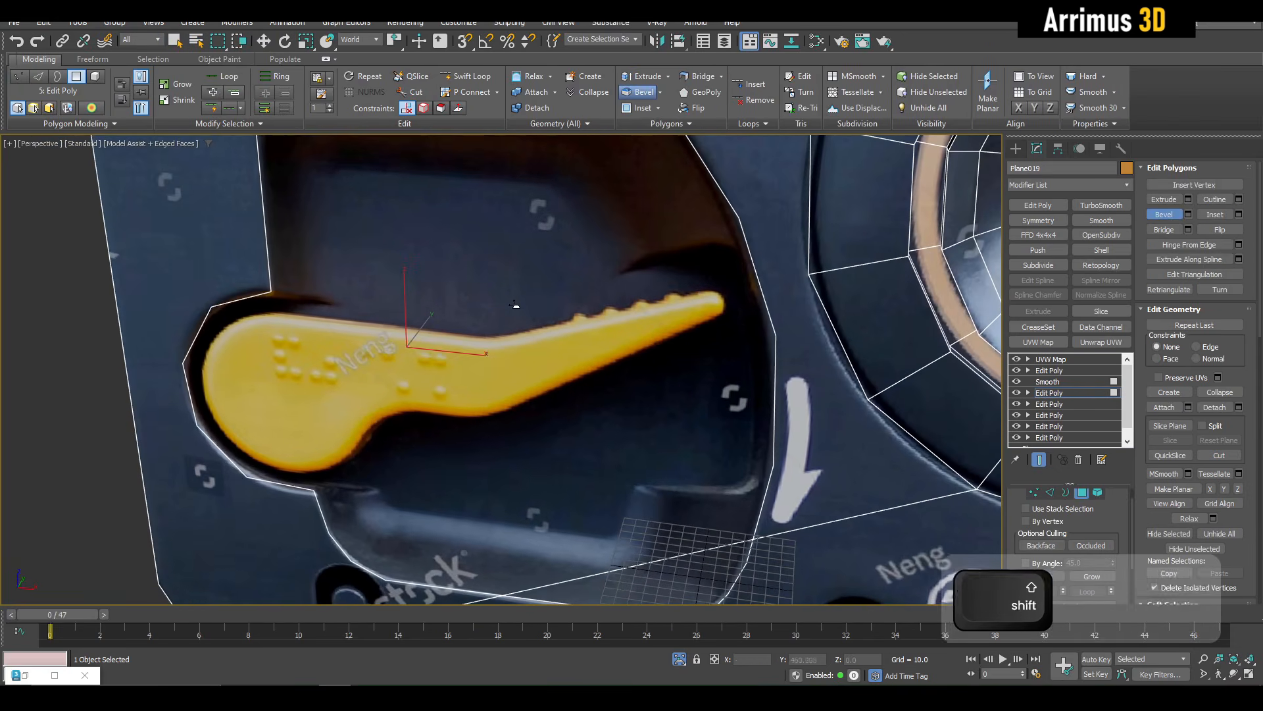
left_click_drag(517, 287, 618, 460)
left_click(618, 460)
key("w")
scroll(612, 458, "down", 2)
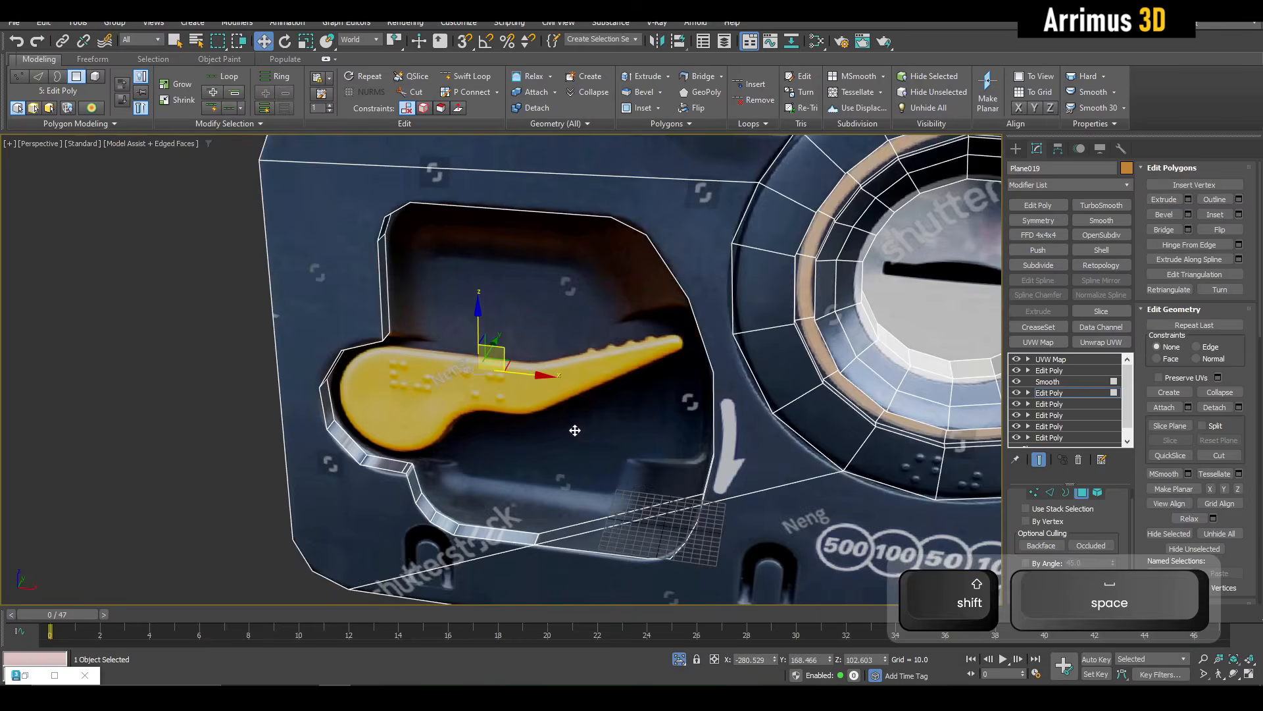
Step: Scale the sunken recess floor polygon uniformly to about 74% to slope the surrounding walls
middle_click_drag(575, 431, 515, 379, "alt")
key("r")
left_click_drag(458, 383, 473, 409)
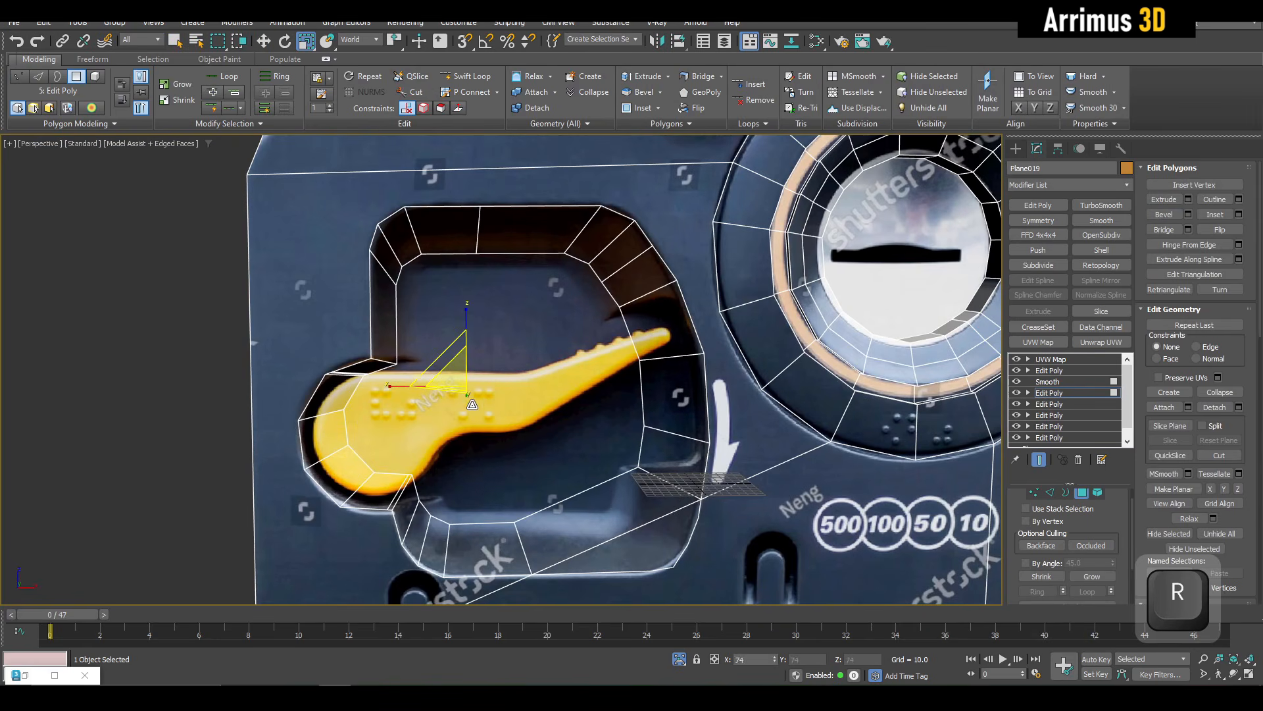
key("w")
scroll(472, 398, "up", 4)
scroll(681, 282, "down", 3)
key("q")
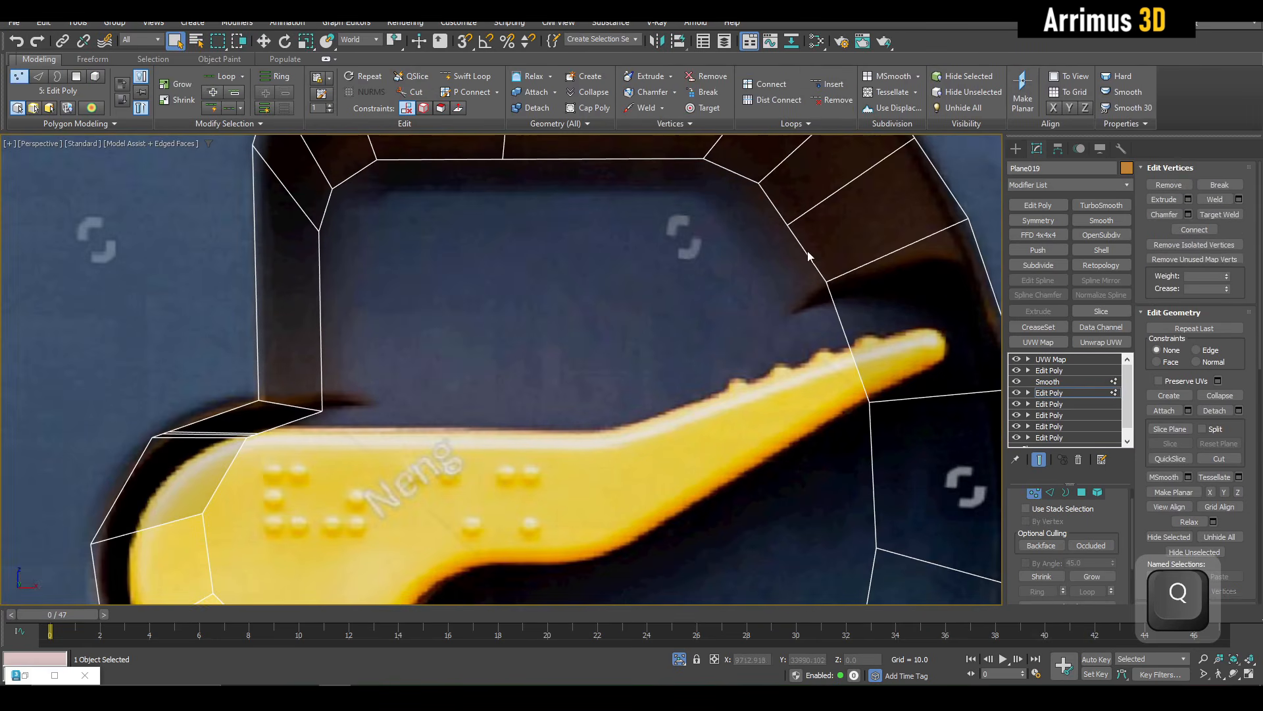
Step: Scale the recess floor polygon down to about 96% in X and Z
key("4")
scroll(675, 420, "down", 2)
middle_click_drag(675, 421, 673, 359)
key("r")
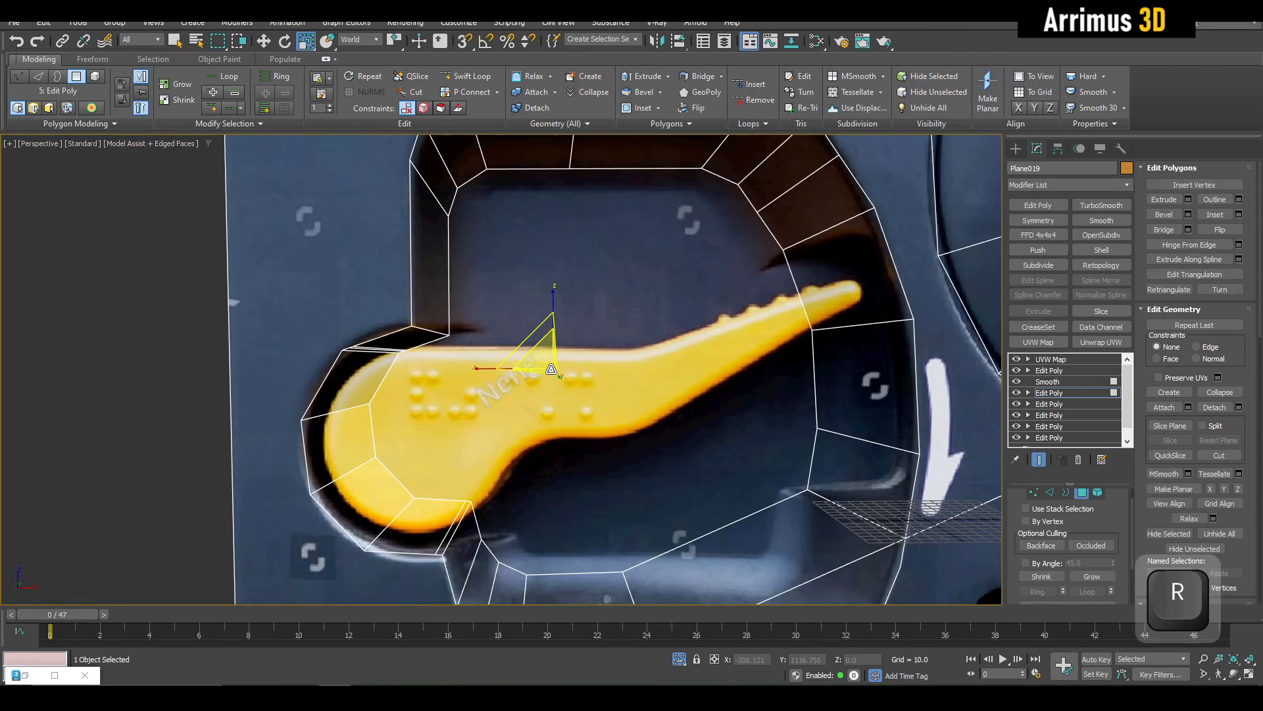
left_click_drag(538, 348, 535, 344)
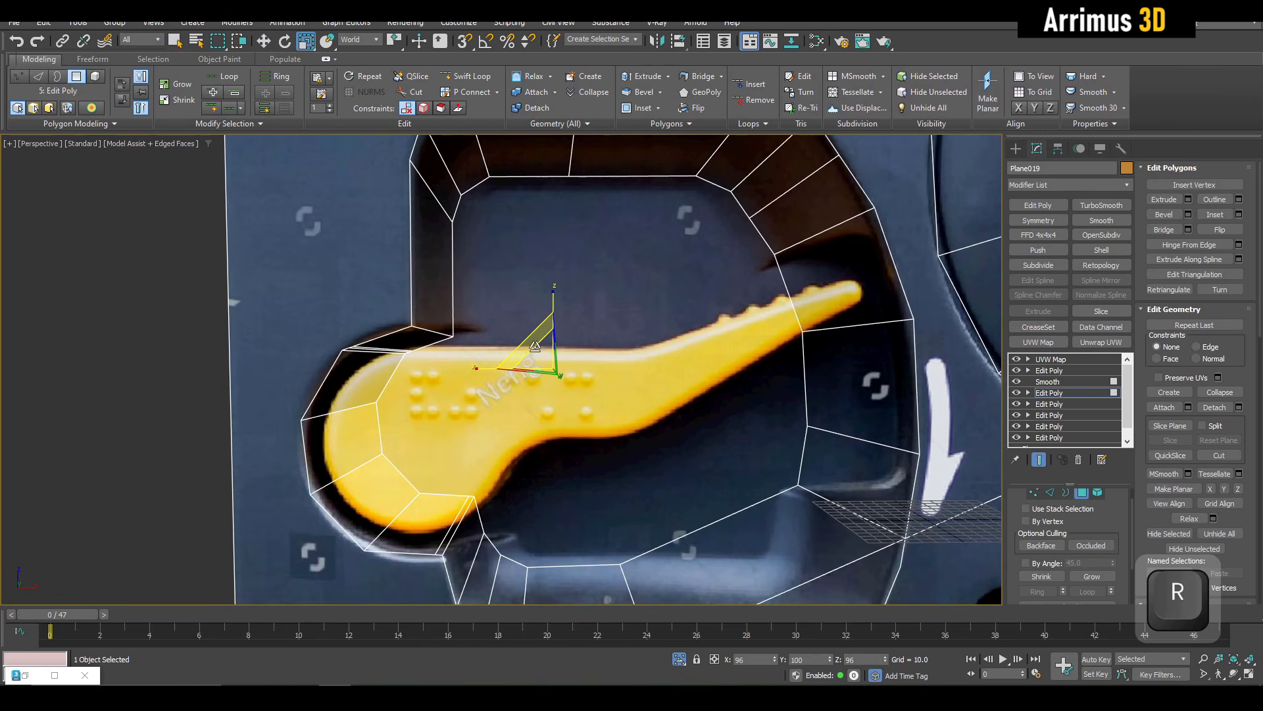
middle_click_drag(623, 382, 616, 348)
Step: Remove the redundant wall edges at the upper-left notch above the lever's round end
key("1")
key("q")
scroll(705, 366, "down", 5)
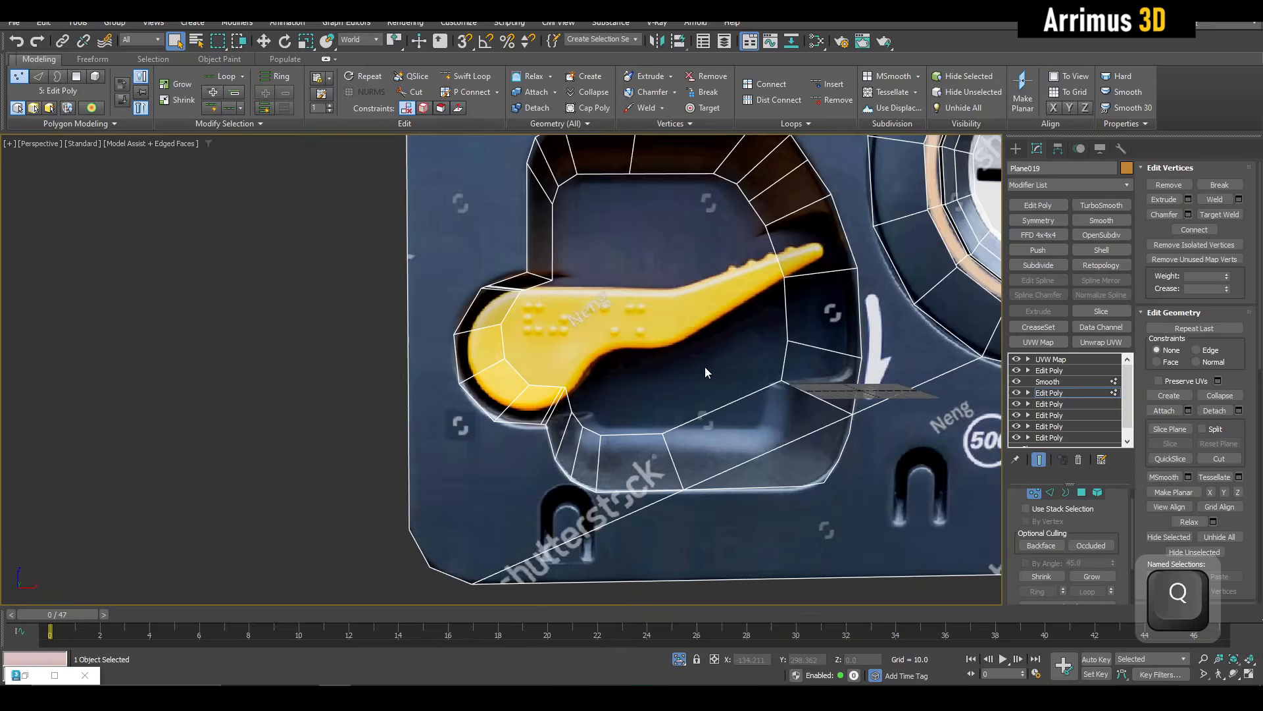
scroll(457, 376, "up", 8)
middle_click_drag(442, 378, 456, 369)
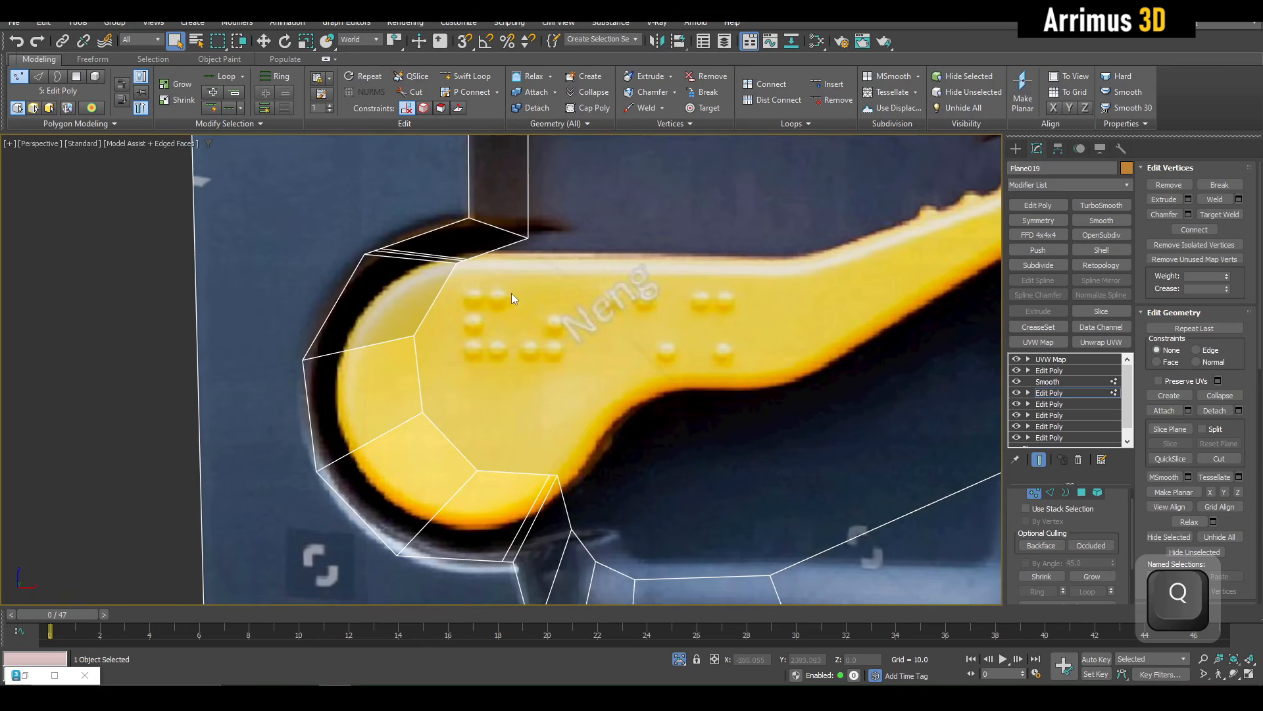
scroll(566, 289, "up", 2)
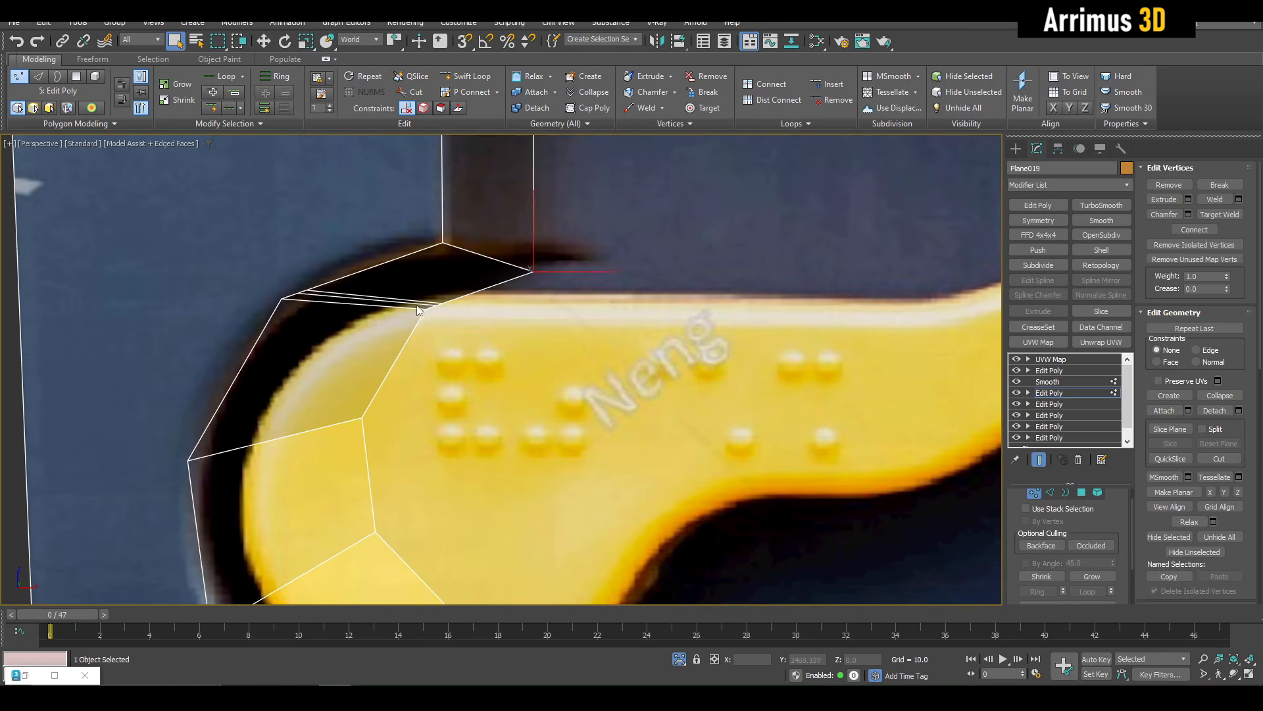
key("2")
scroll(344, 285, "up", 3)
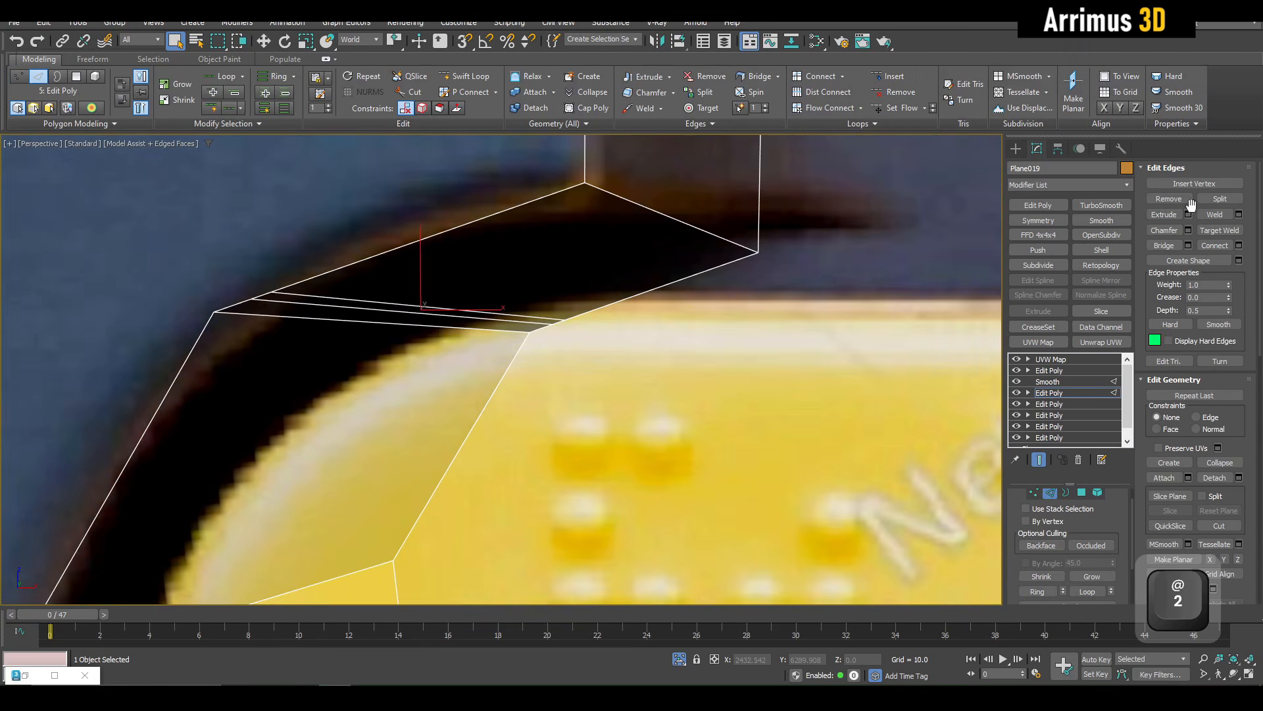
left_click(1192, 205, "ctrl")
Step: Remove the redundant wall edges at the lower notch beneath the lever's round end, along with their vertices
scroll(585, 349, "down", 2)
middle_click_drag(584, 403, 498, 186)
middle_click_drag(564, 370, 546, 287)
middle_click_drag(621, 356, 606, 331)
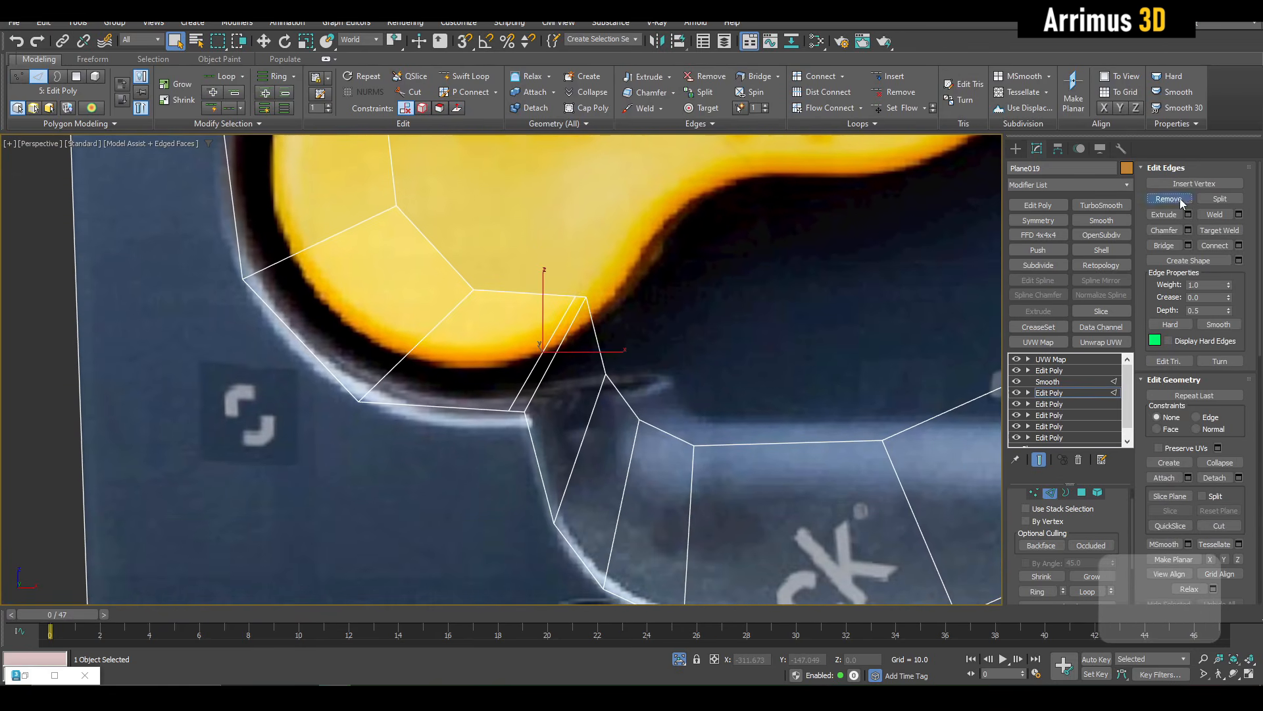
key("ctrl+BackSpace")
Step: Move the recess floor's lower-left vertices inward and position them individually to follow the pictured curve
key("1")
middle_click_drag(818, 484, 708, 444)
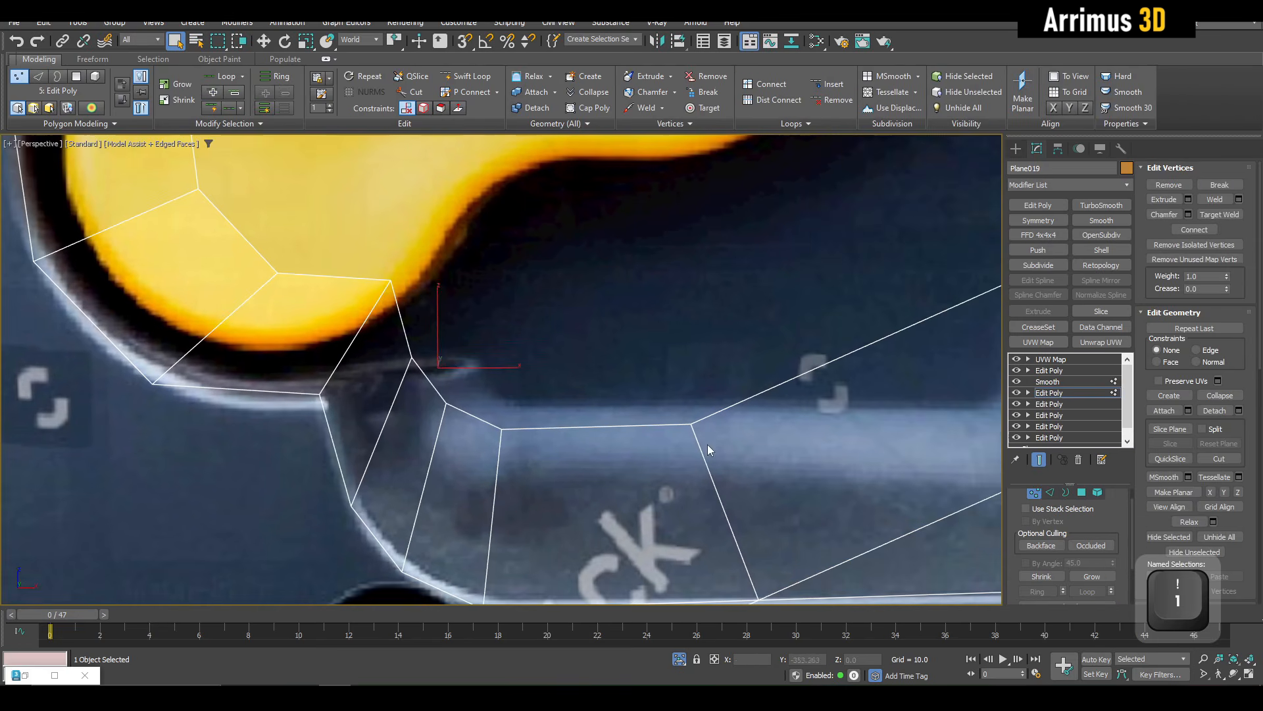
key("w")
left_click_drag(459, 340, 535, 411)
left_click(621, 469)
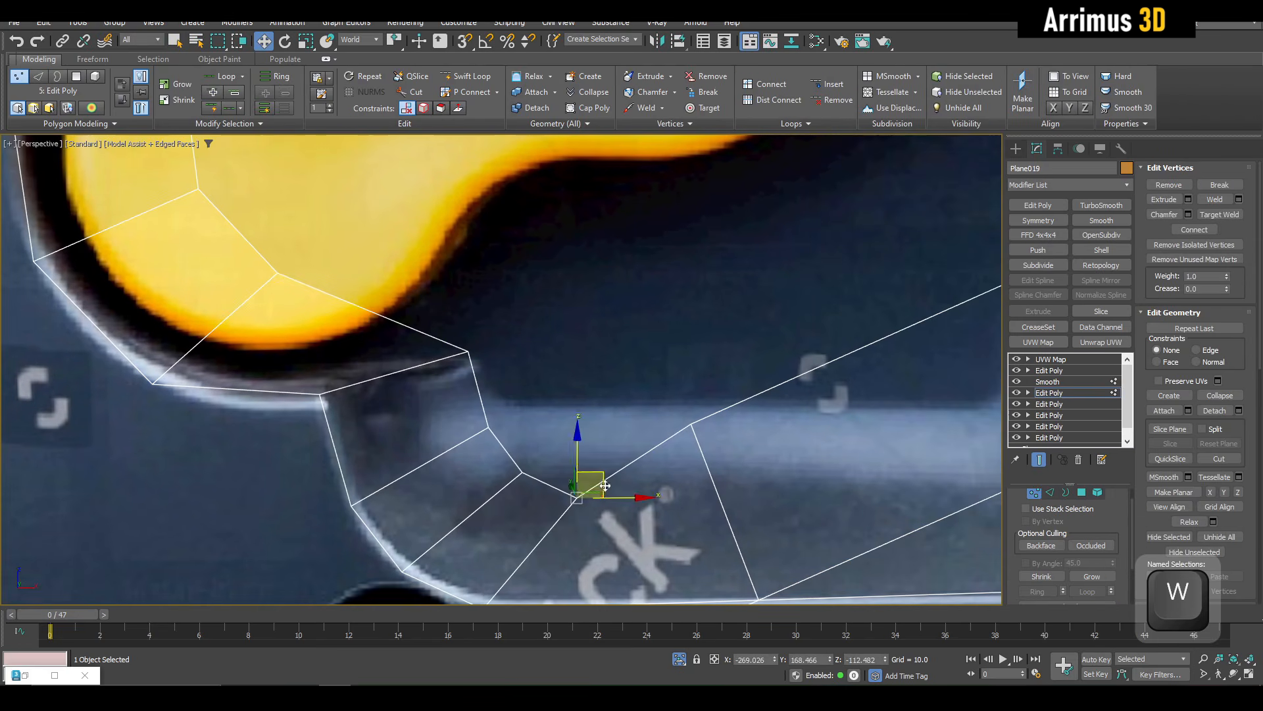
left_click_drag(605, 486, 635, 416)
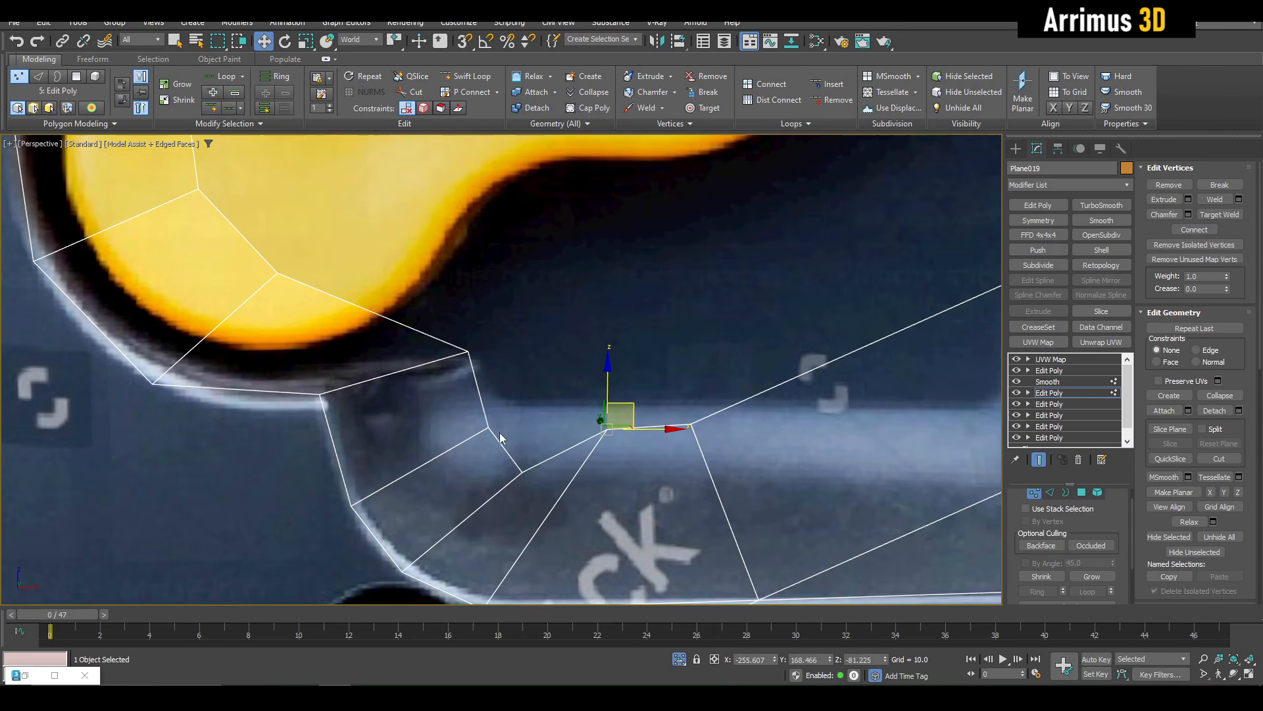
left_click_drag(489, 428, 491, 394)
left_click_drag(522, 472, 610, 417)
Step: Move the recess floor's lower-right corner vertex down to the level of the pictured bottom ledge
scroll(610, 417, "down", 3)
middle_click_drag(734, 341, 456, 419)
left_click(456, 420)
middle_click_drag(594, 383, 602, 360)
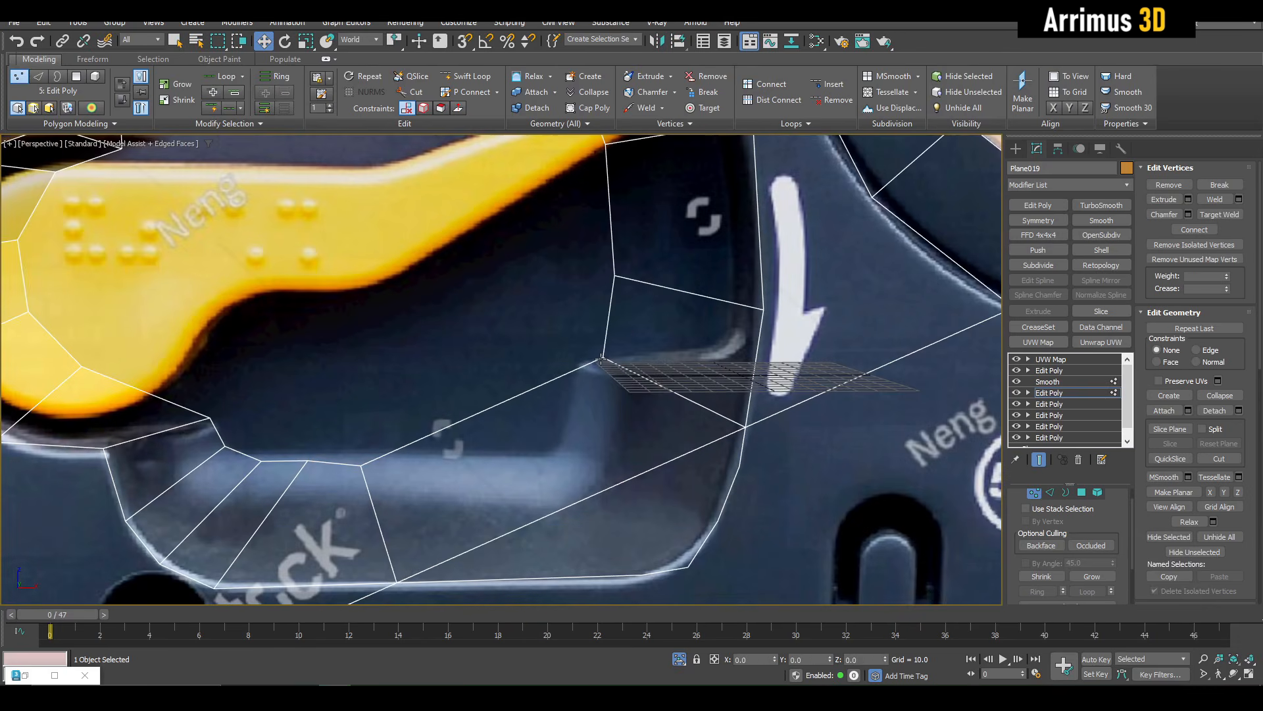
left_click_drag(602, 359, 568, 456)
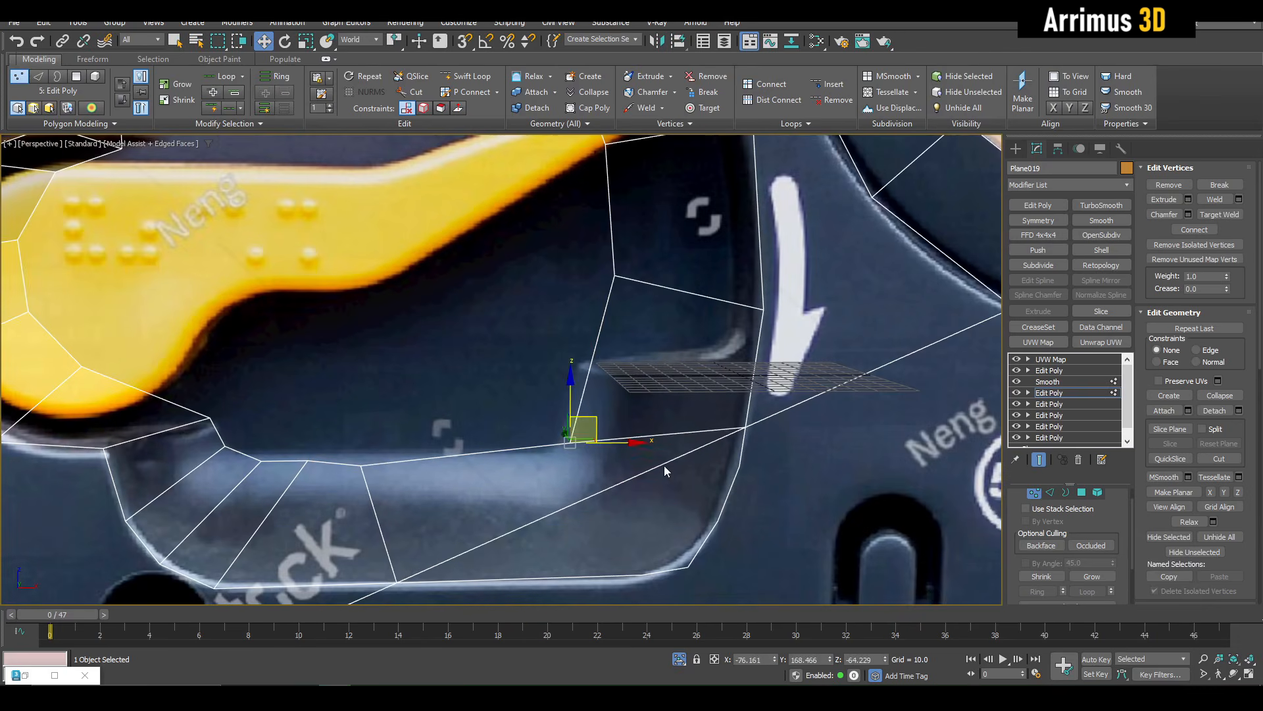
Step: Cut a wall edge from the outline's lower-right curve to the recess floor's bottom edge
key("2")
key("q")
middle_click_drag(633, 523, 633, 446)
key("1")
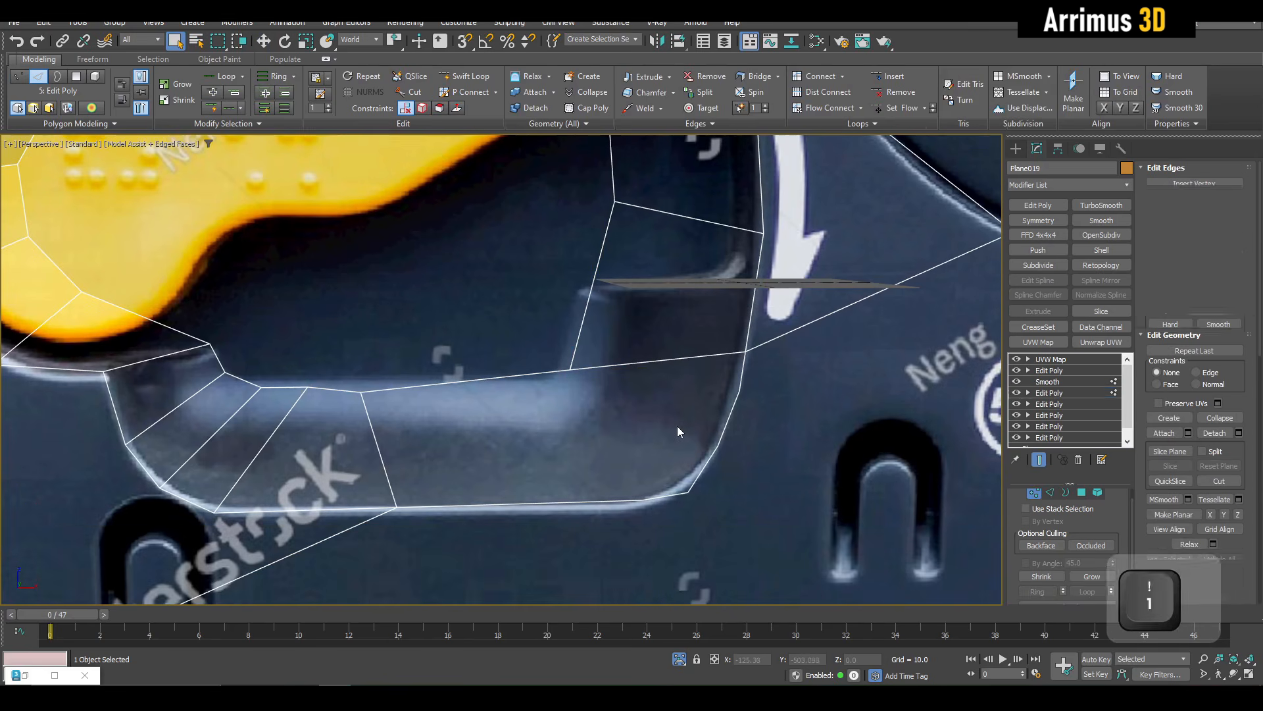
key("ctrl+w")
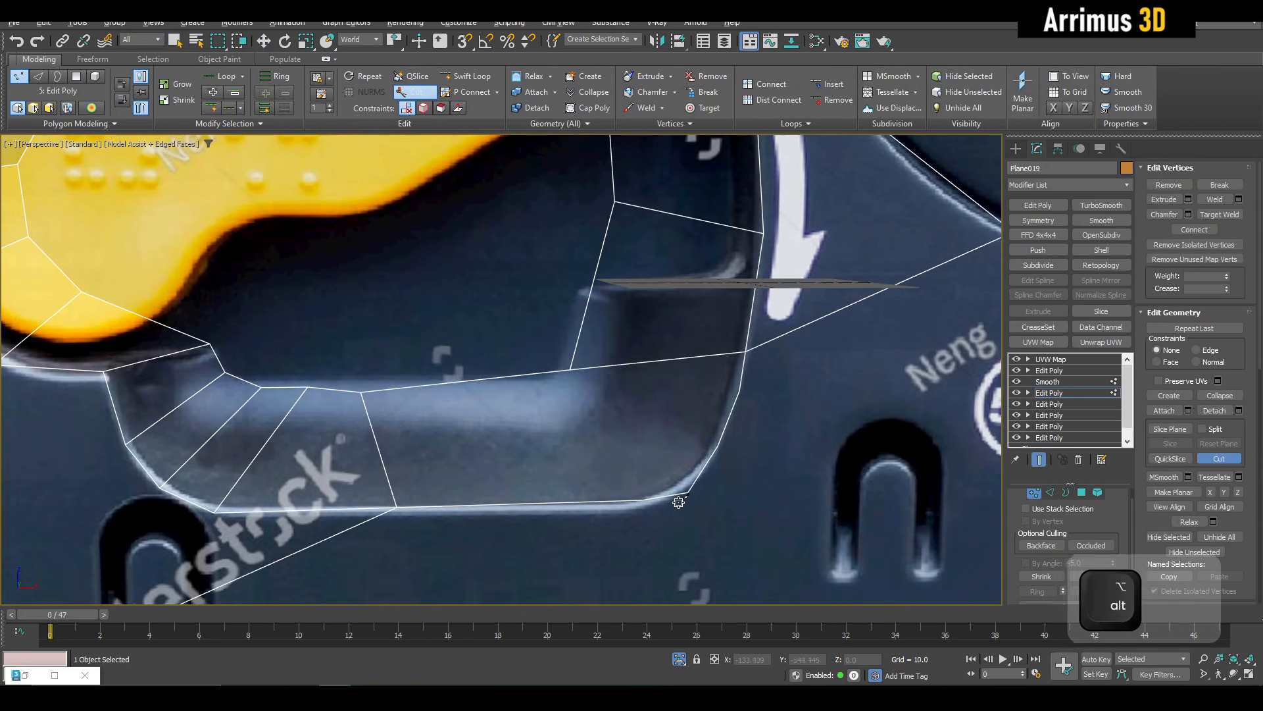
key("alt+c")
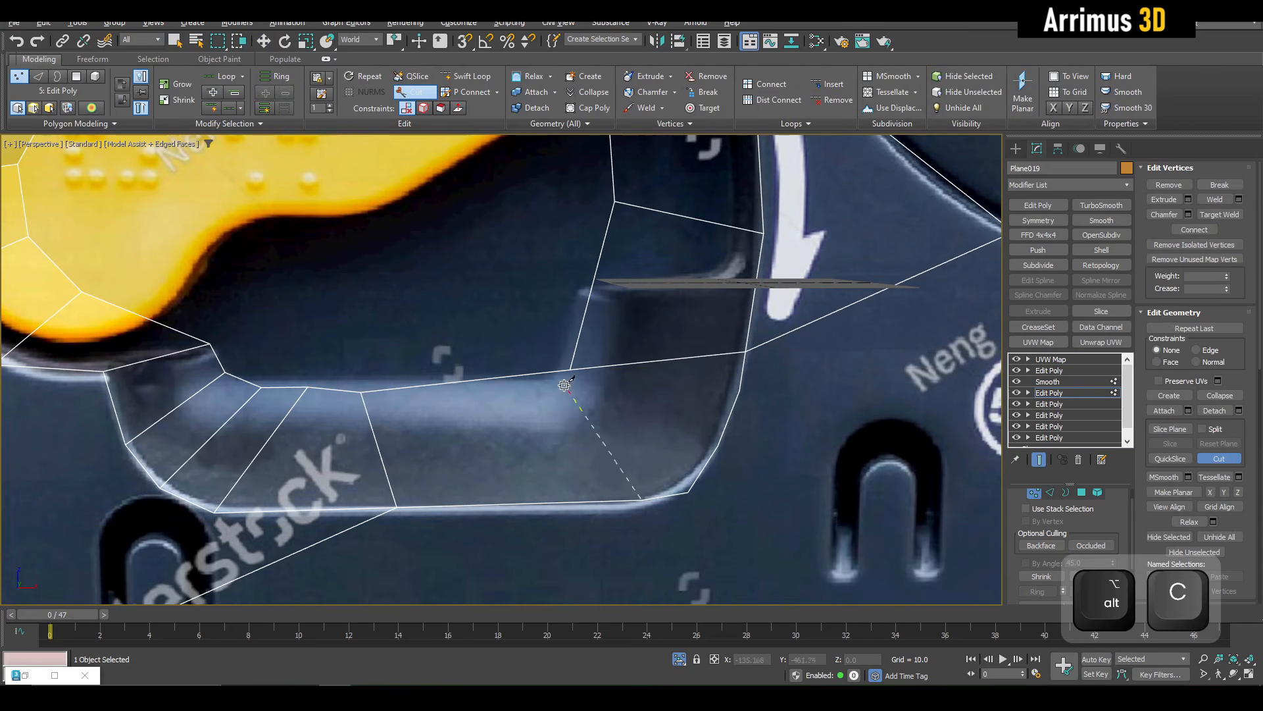
left_click(516, 376)
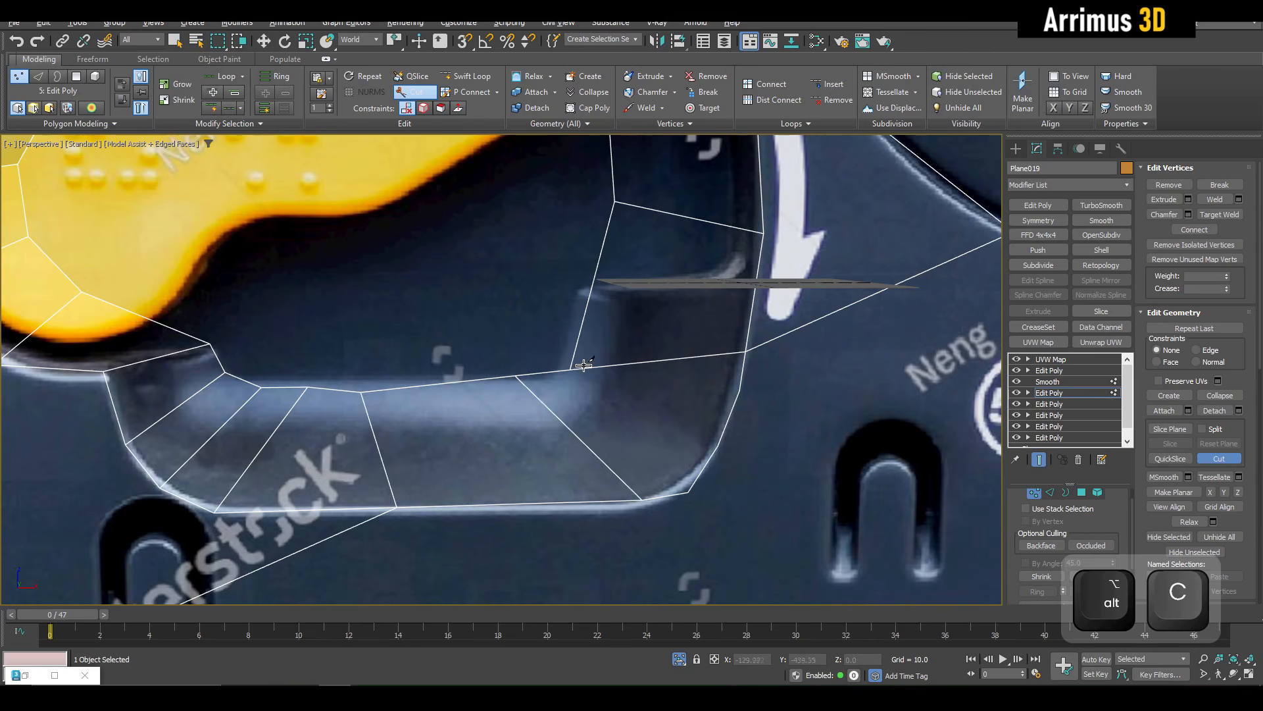
right_click(584, 366)
Step: Raise the floor's lower-right corner vertex and cut a second edge from the outline's lower-right corner to the floor border
left_click(570, 369)
key("w")
left_click_drag(595, 341, 603, 304)
key("q")
key("alt+c")
left_click(688, 490)
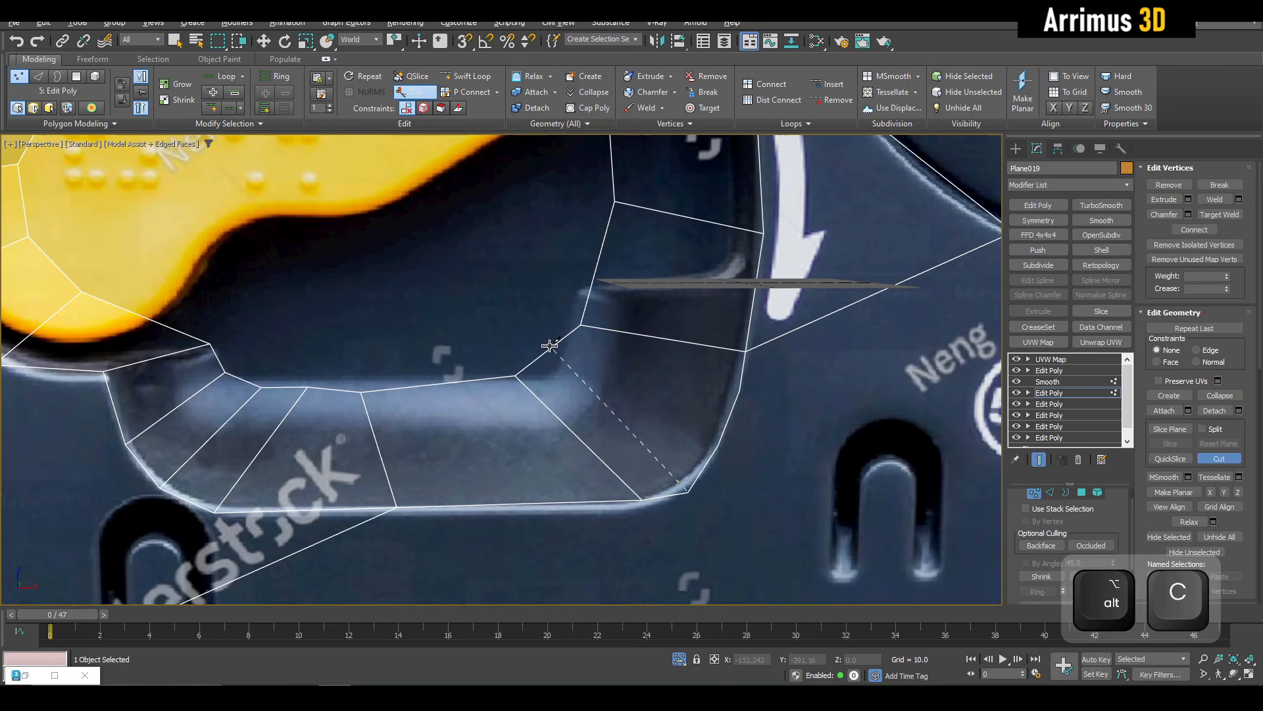
right_click(612, 358)
Step: Move the outline's lower-right corner vertex up along the curve and target-weld the vertex above it to its upper neighbour
left_click(688, 491)
key("w")
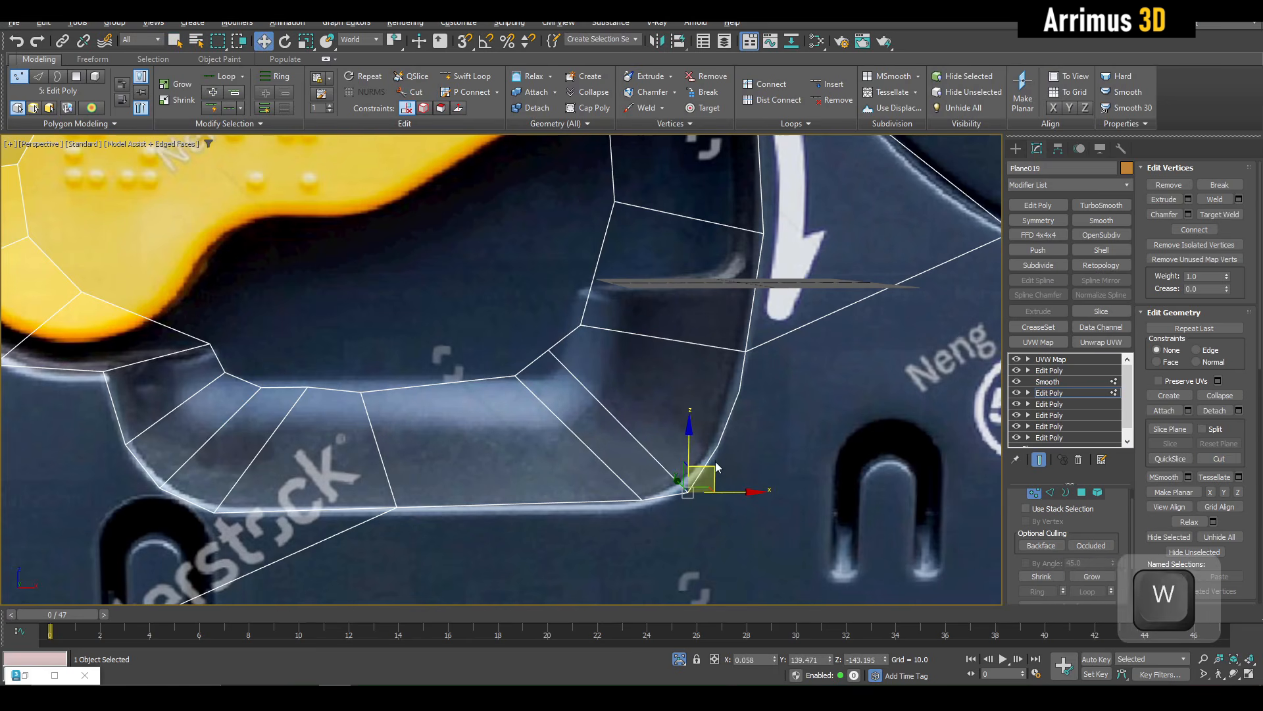
left_click_drag(709, 466, 725, 432)
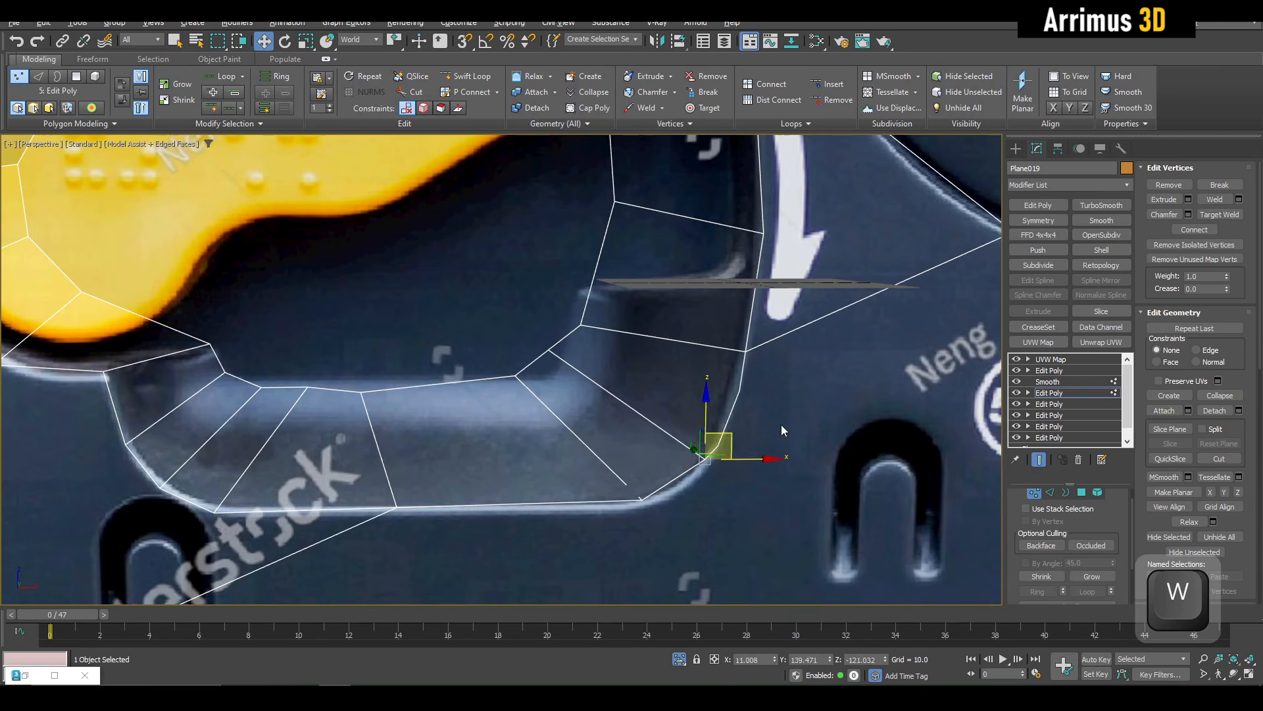
key("q")
key("shift+w")
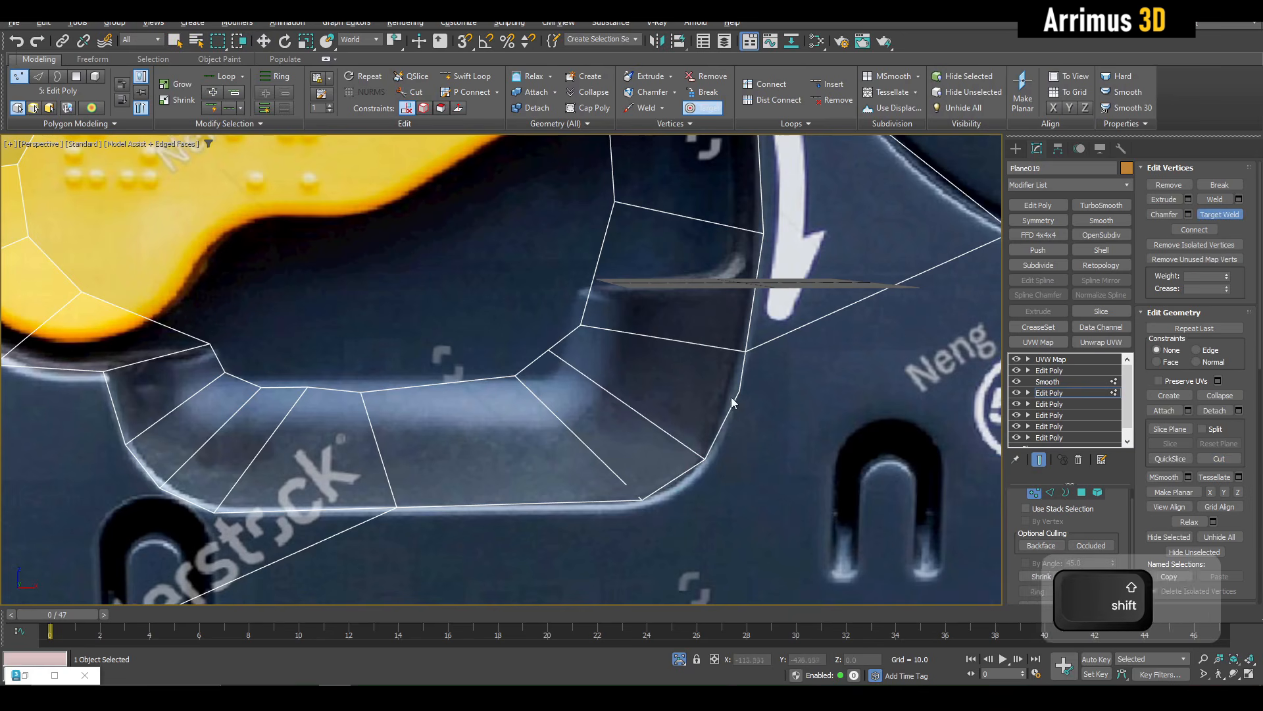
left_click_drag(741, 390, 745, 352)
right_click(575, 324)
Step: Reposition the two vertices at the recess floor's lower-right corner to match the pictured rounding
scroll(575, 324, "up", 3)
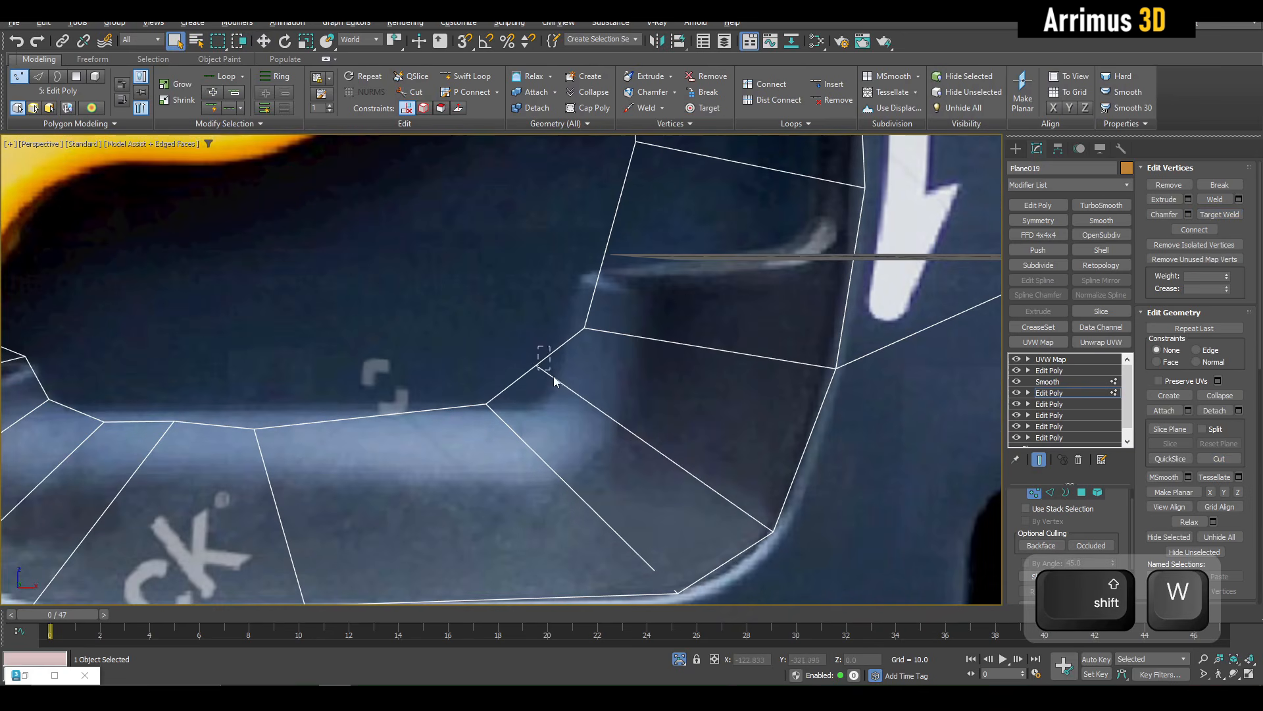
left_click_drag(561, 394, 561, 396)
key("w")
left_click_drag(562, 337, 575, 369)
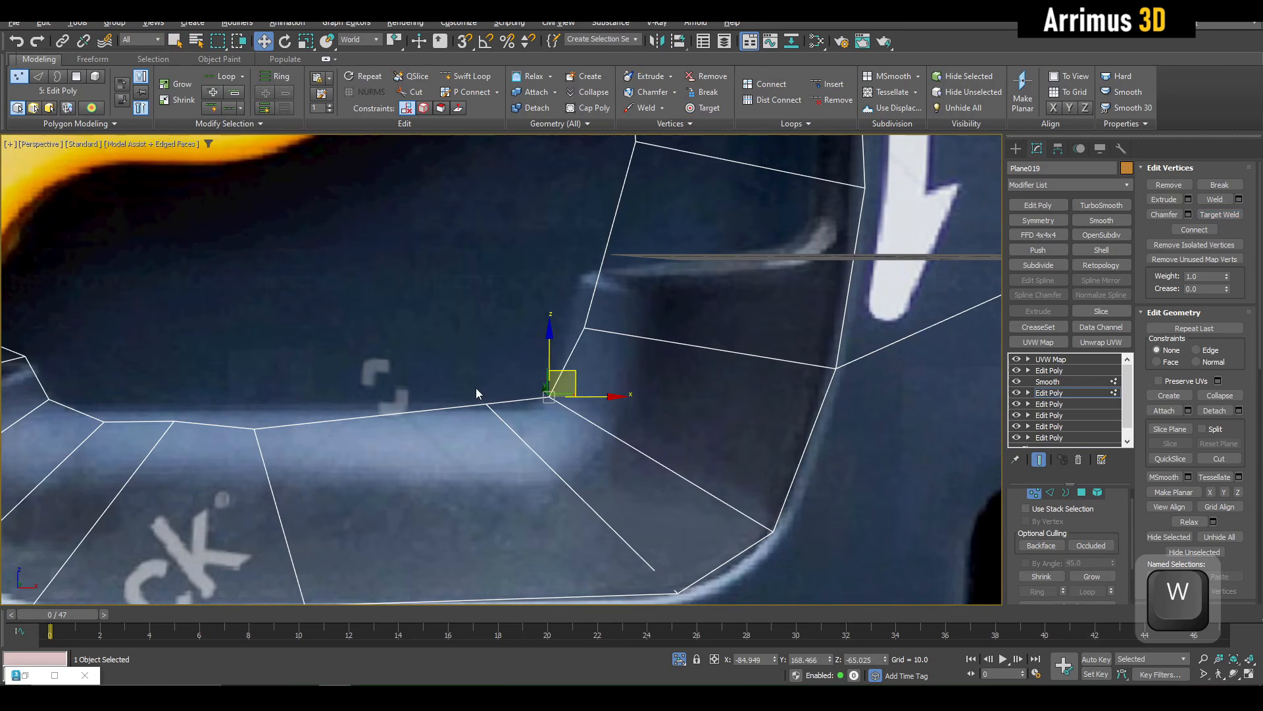
left_click_drag(473, 386, 509, 396)
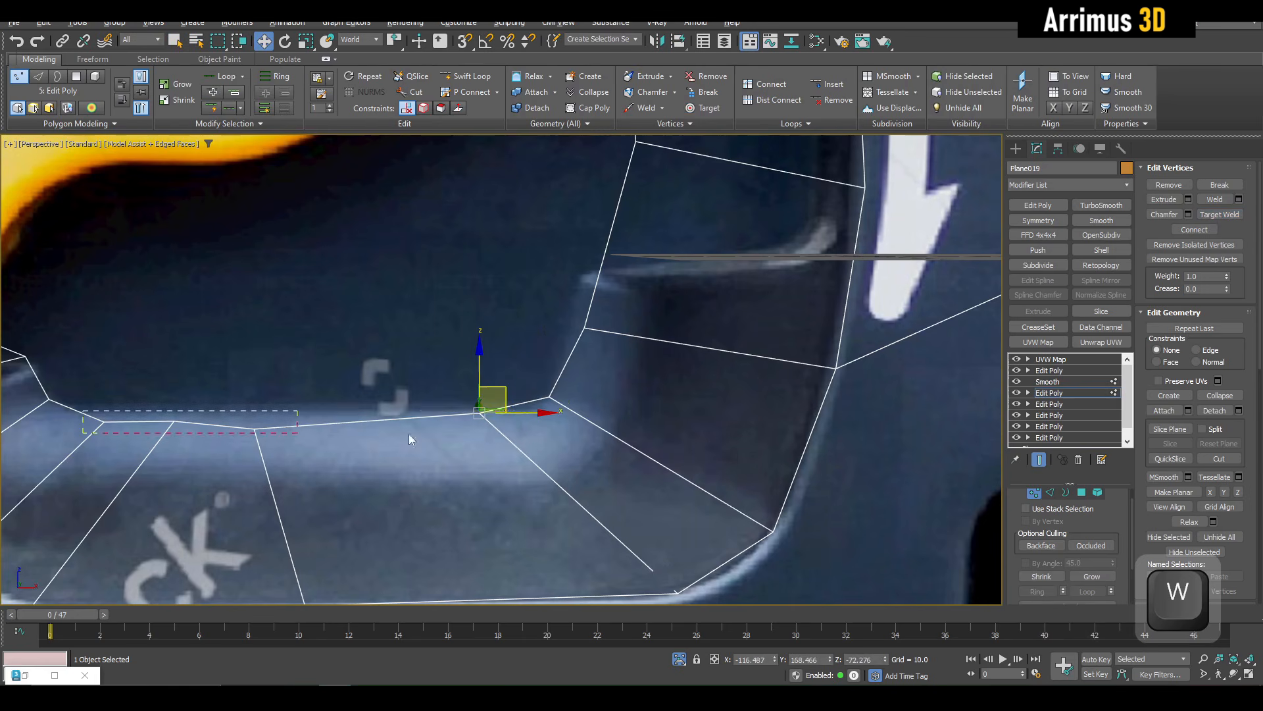
Step: Level the vertices along the recess floor's bottom edge and nudge the lower-right corner vertex up
left_click_drag(409, 434, 643, 444)
left_click_drag(526, 372, 567, 440, "ctrl")
key("shift+z")
key("shift+y")
left_click_drag(568, 389, 568, 367)
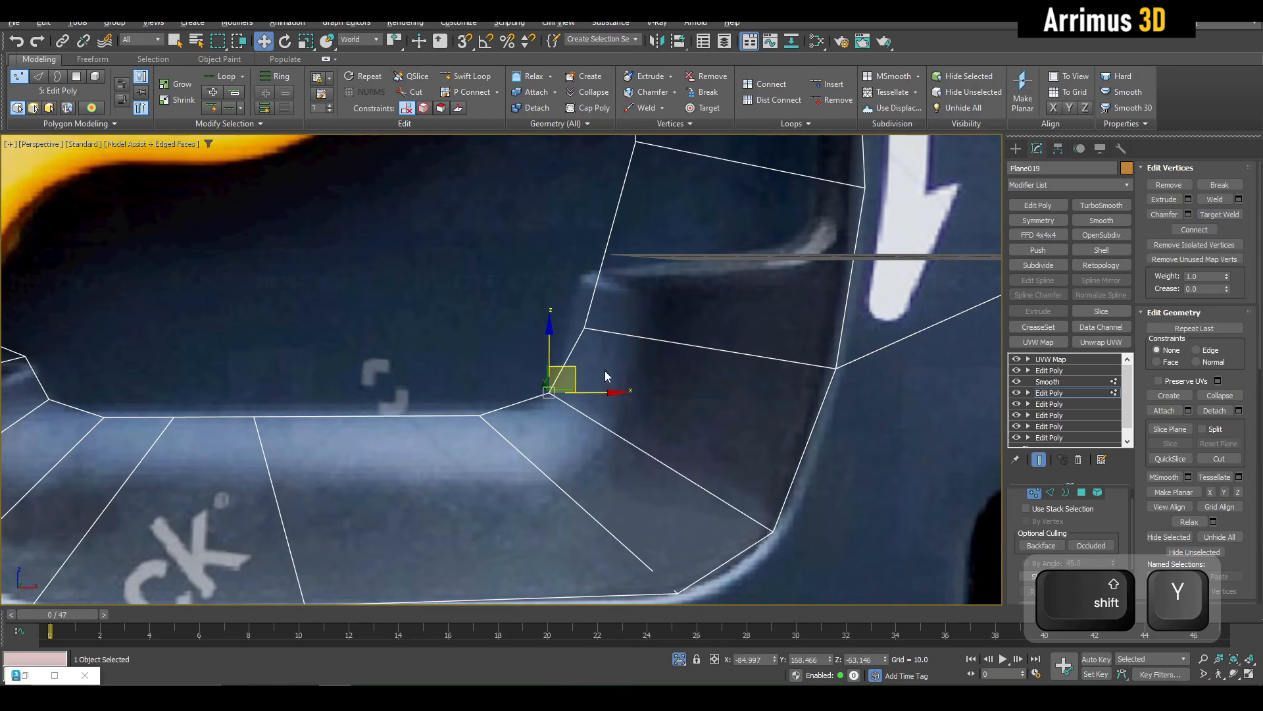
Step: Reposition the vertices up the recess floor's right side so they form a smooth border
left_click(584, 327)
left_click_drag(610, 306, 605, 265)
middle_click_drag(623, 314, 629, 488)
left_click(637, 333)
left_click_drag(643, 314, 612, 290)
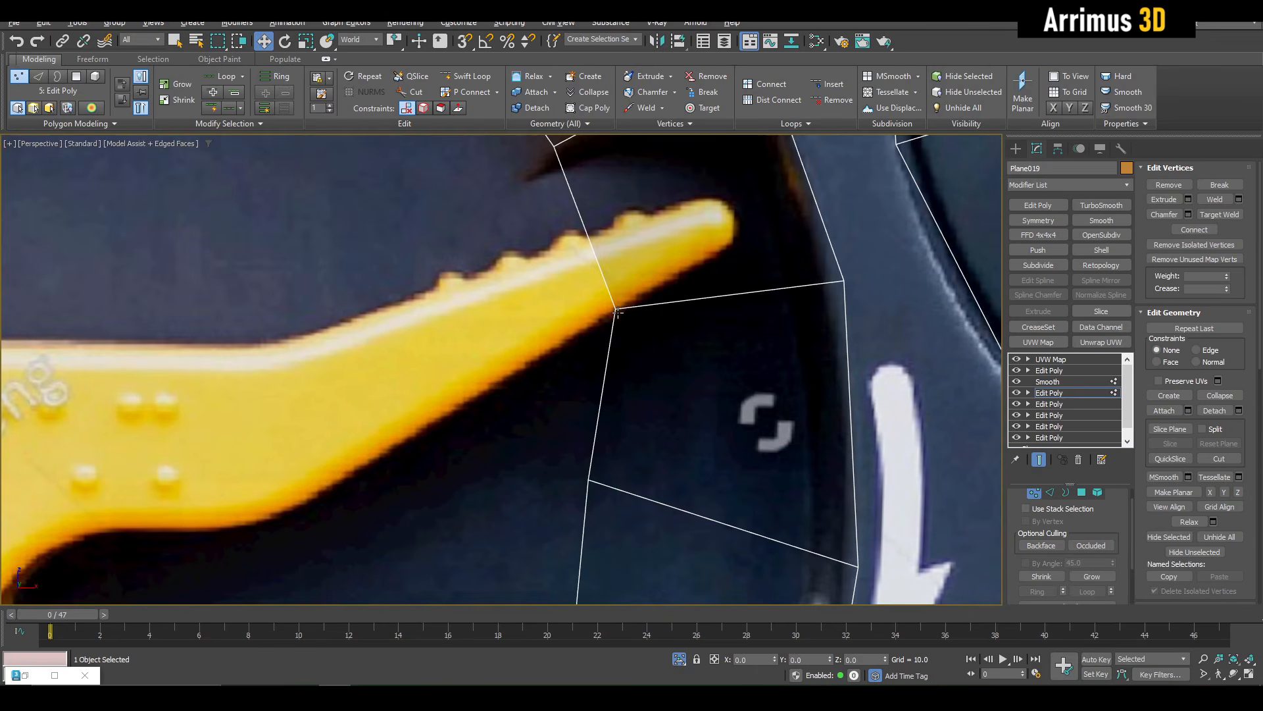
left_click_drag(617, 313, 591, 325)
middle_click_drag(591, 329, 633, 542)
left_click_drag(592, 356, 572, 376)
Step: Remove the extra edge crossing the sloped wall at the recess's upper-right corner
middle_click_drag(613, 309, 585, 423)
key("2")
left_click(614, 322)
key("q")
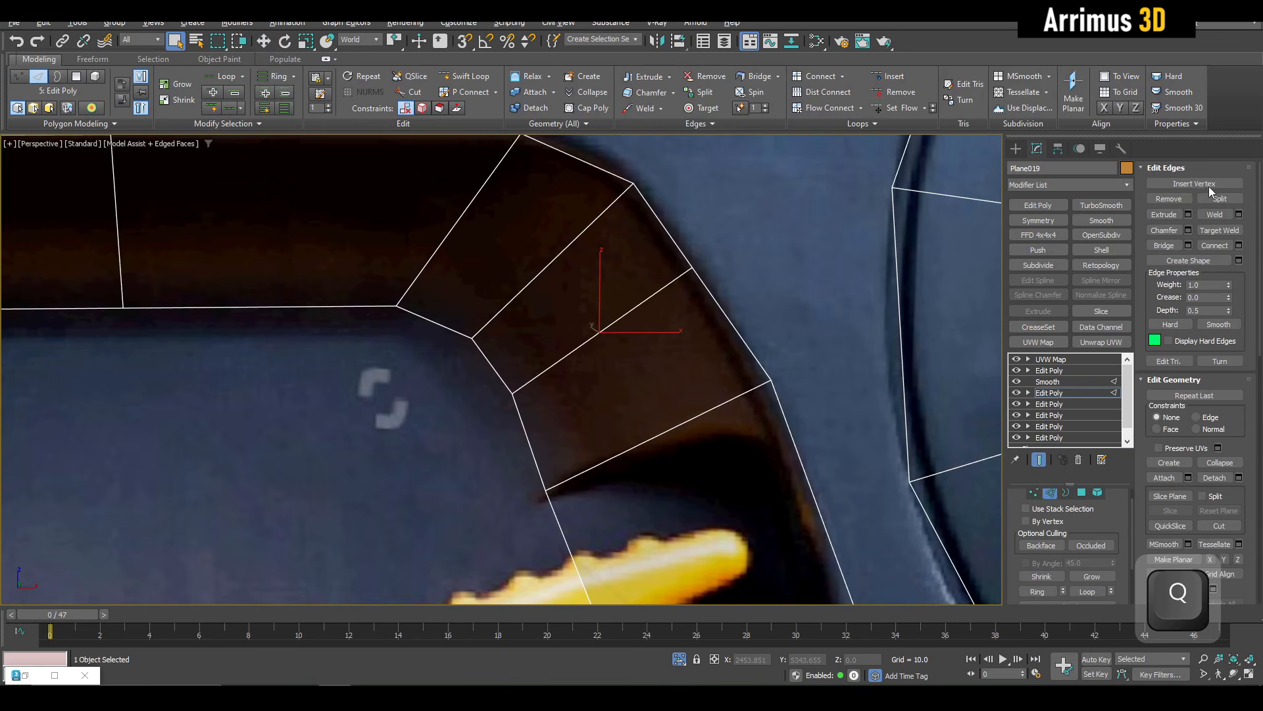
left_click(1168, 198)
Step: Reposition the inner and outer vertices of the recess's upper-right corner to even out the pictured rounding
key("1")
left_click(472, 337)
key("w")
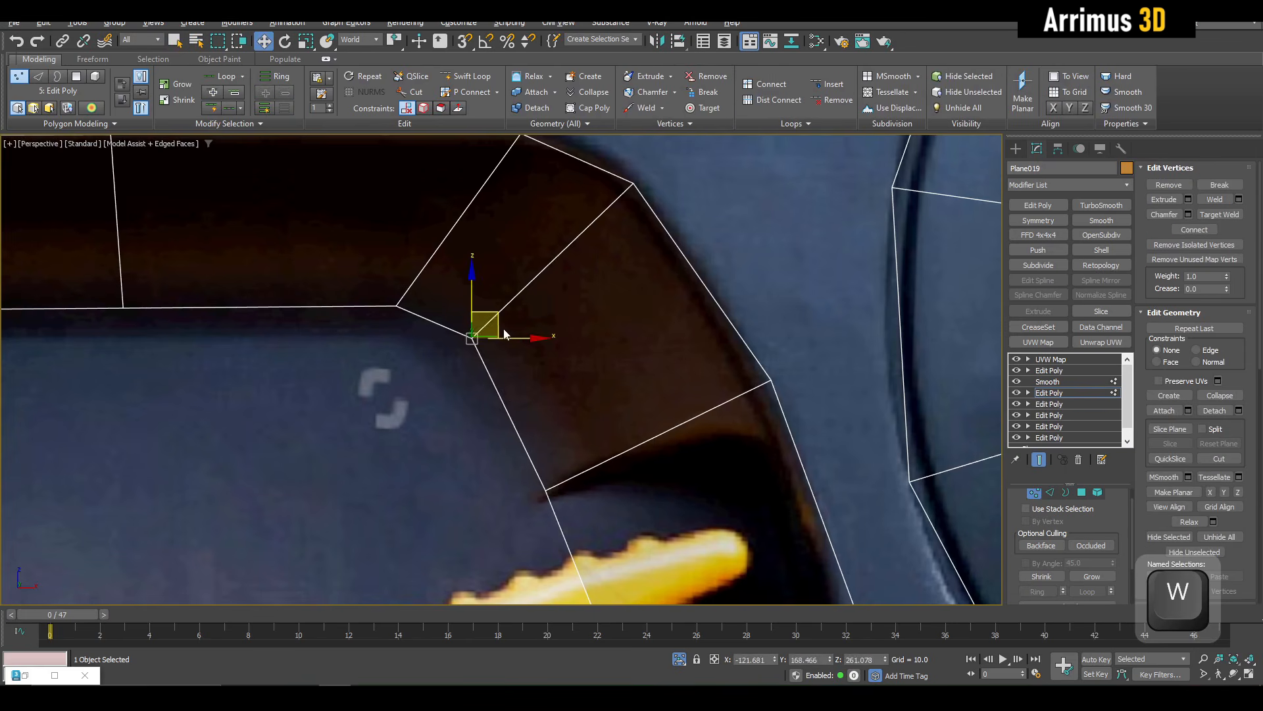
left_click_drag(496, 326, 513, 352)
middle_click_drag(639, 194, 610, 283)
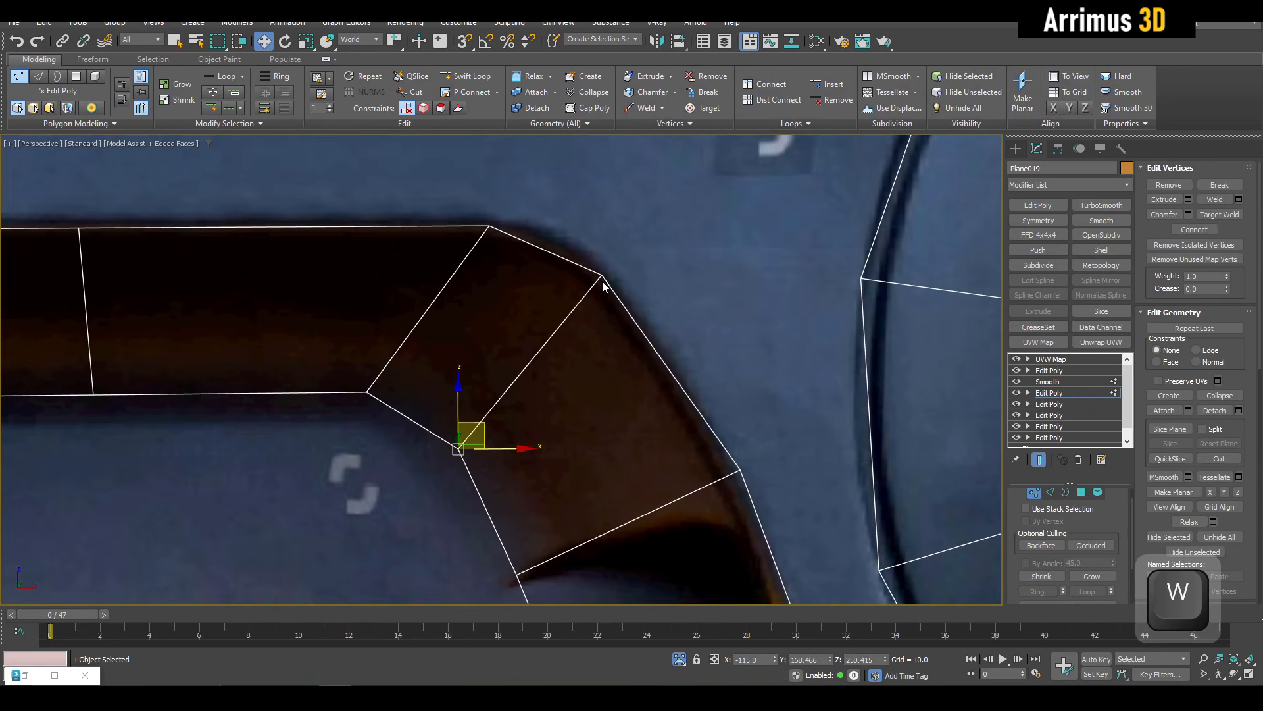
left_click_drag(602, 282, 632, 303)
left_click_drag(491, 226, 517, 234)
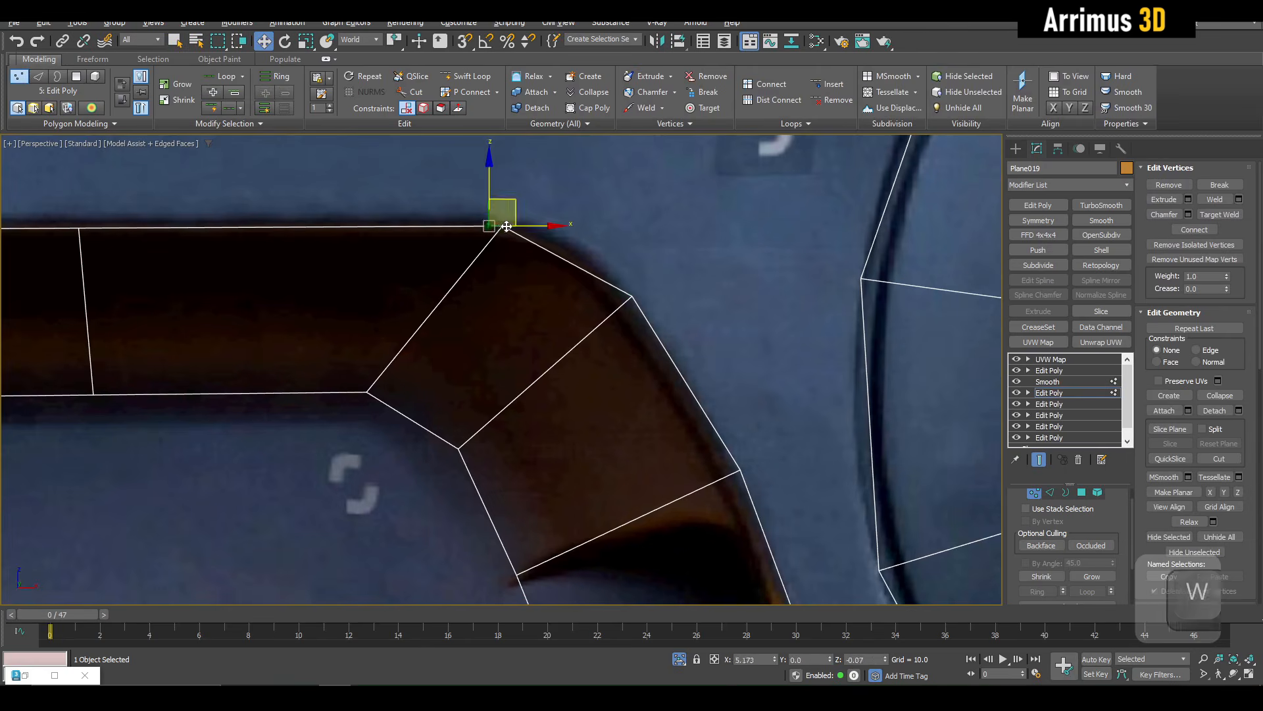
Step: Cut edges from the vertices along the recess's top border straight up to the panel's top edge
scroll(408, 315, "down", 4)
middle_click_drag(348, 349, 583, 365)
left_click(578, 301)
key("q")
scroll(556, 309, "down", 3)
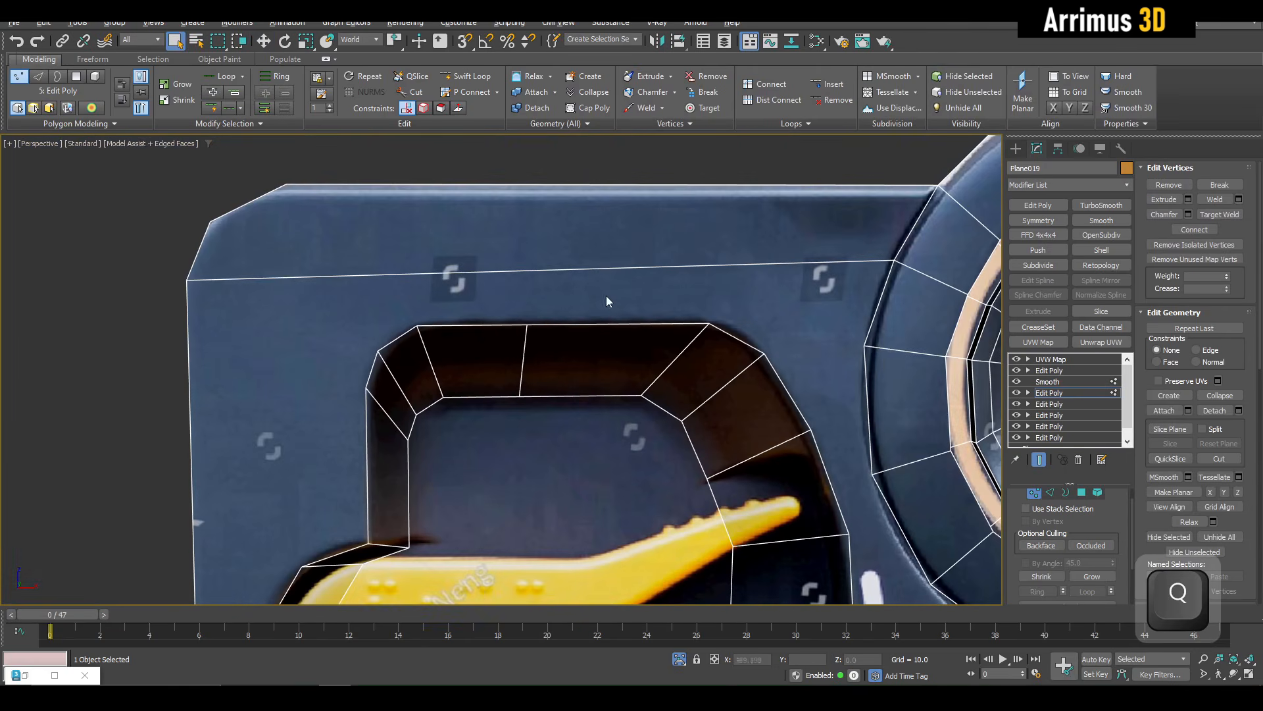
key("alt+c")
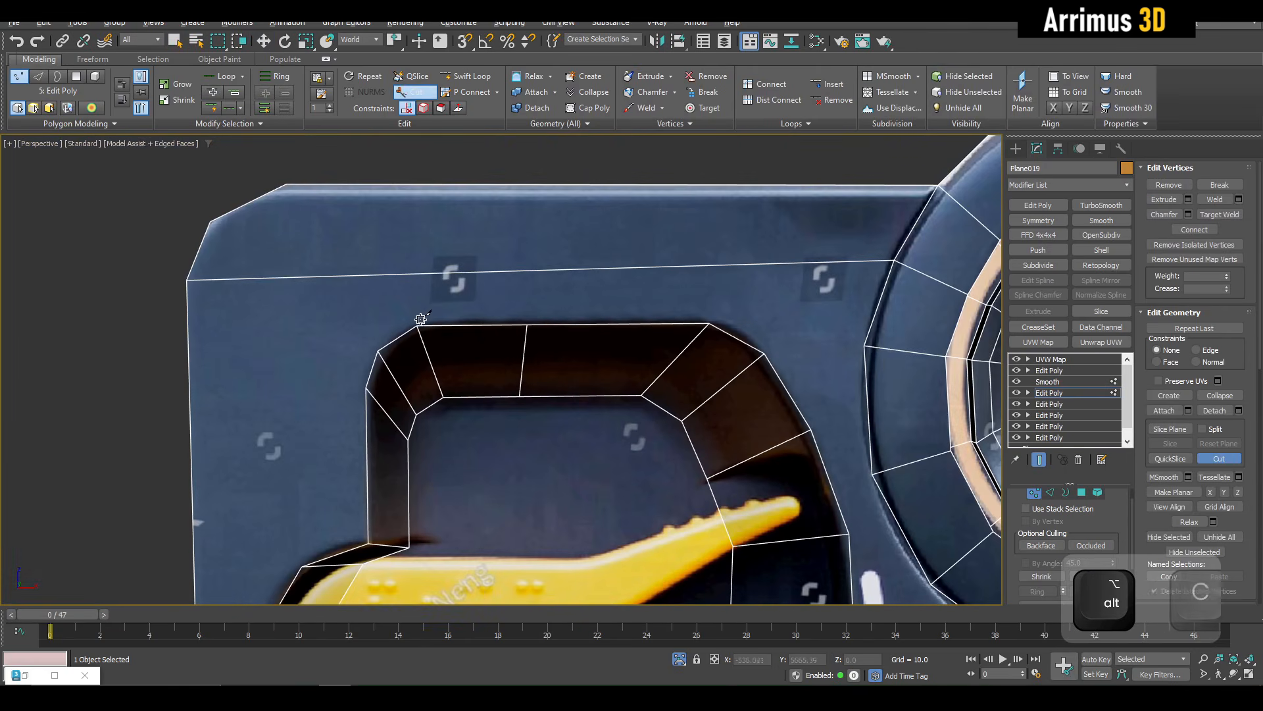
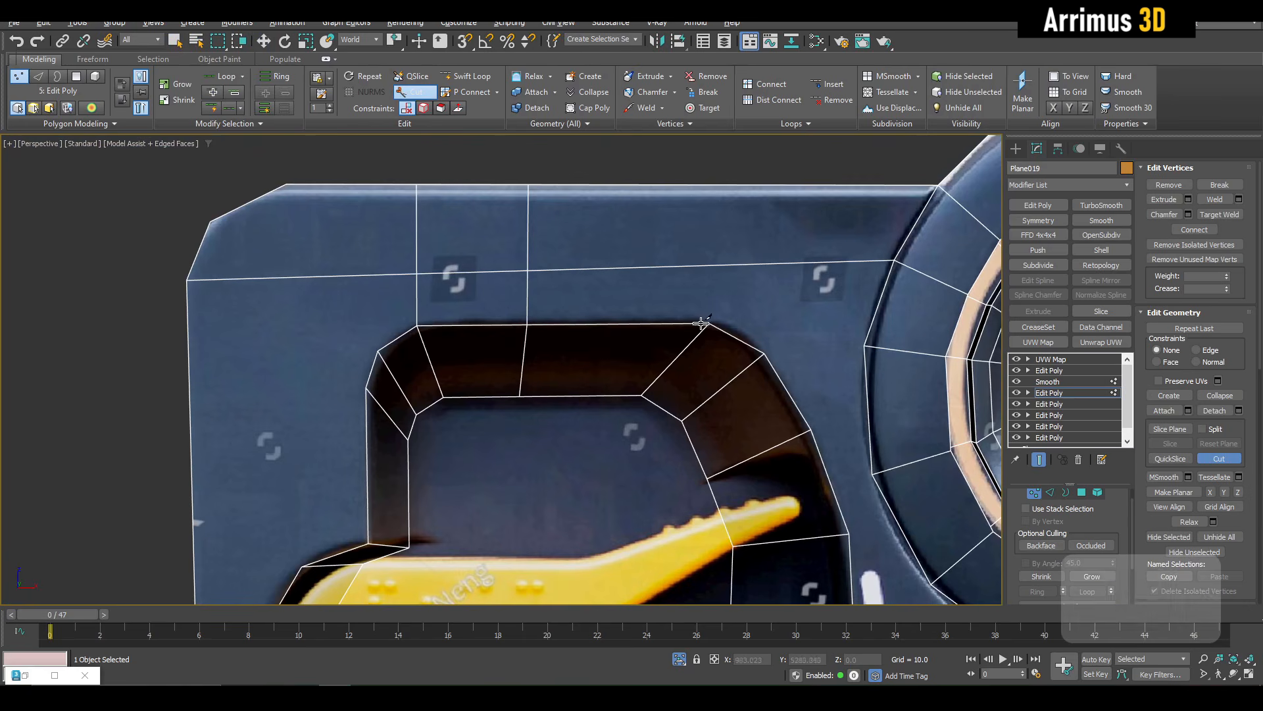
left_click(703, 192)
middle_click_drag(784, 349, 657, 402)
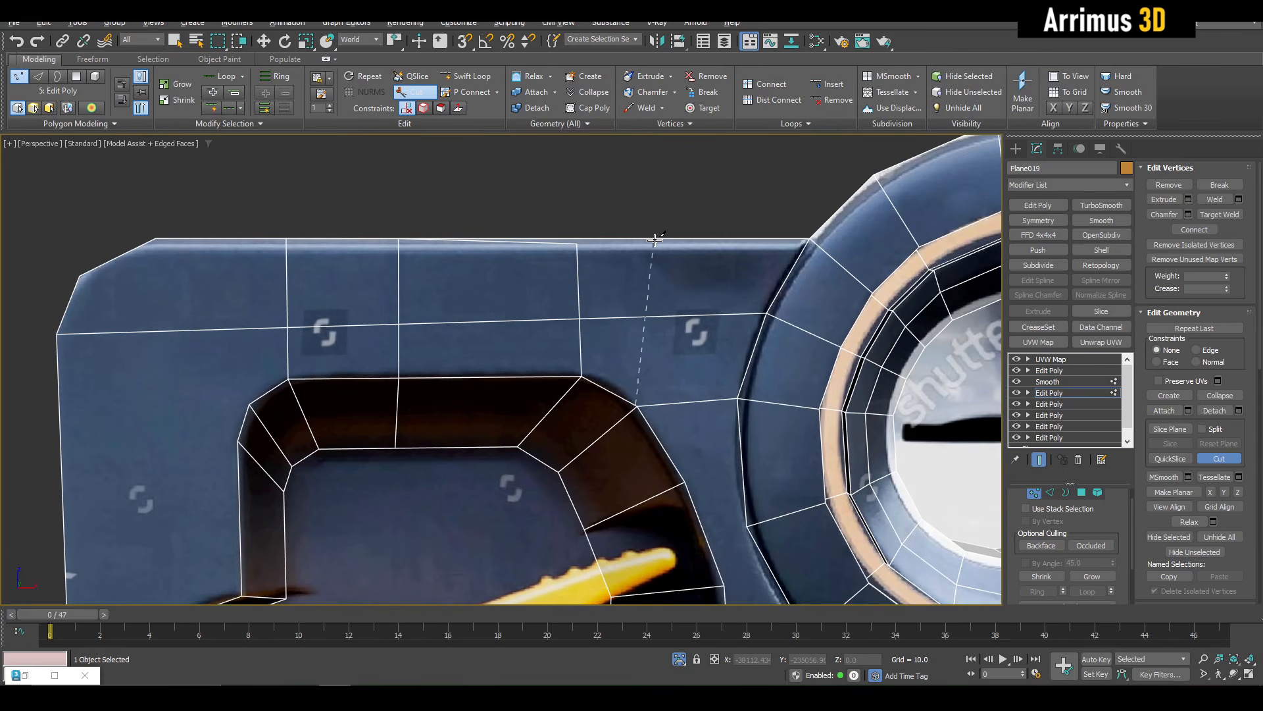
Step: Extend the cut that stops short of the panel's top edge and target-weld its stray vertex onto that edge
scroll(571, 239, "up", 3)
key("alt+c")
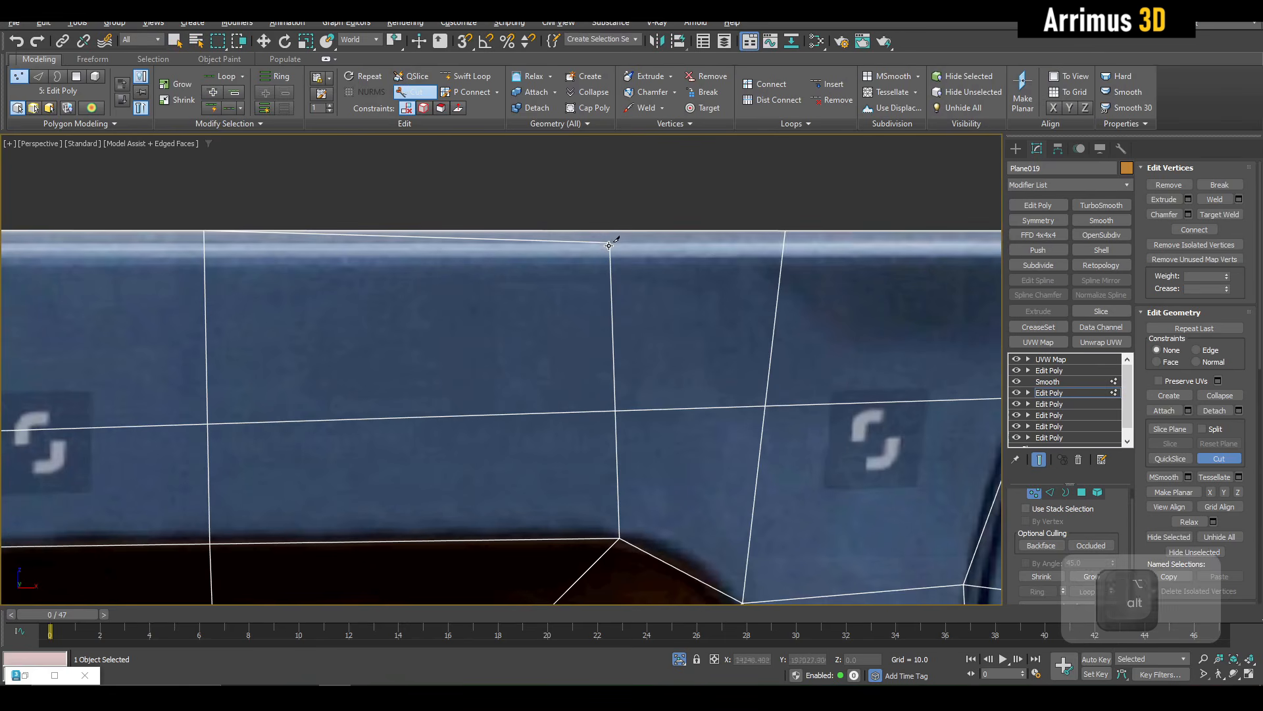
left_click(609, 231)
right_click(625, 249)
key("shift+w")
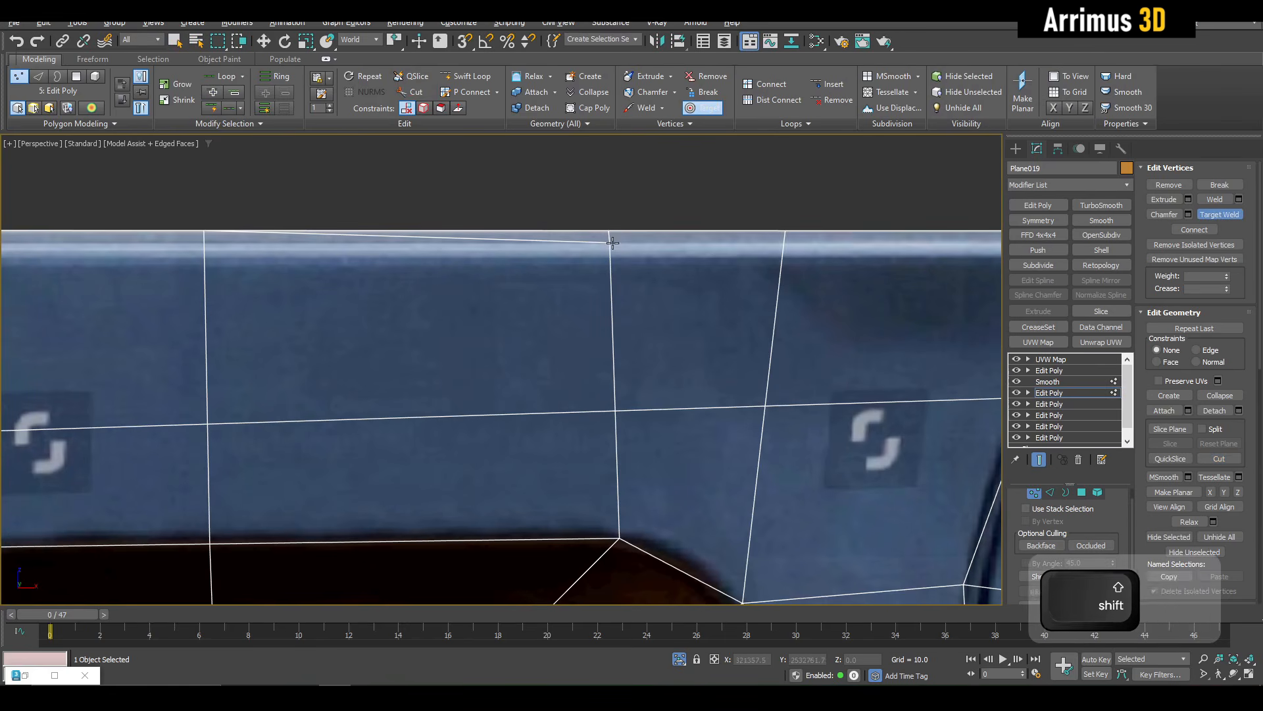
left_click(610, 242)
left_click(611, 231)
right_click(615, 230)
Step: Cut edges with snapping from the recess's right border vertices across to the dial ring's outer vertices
scroll(619, 313, "down", 3, "ctrl")
scroll(619, 313, "up", 8, "ctrl")
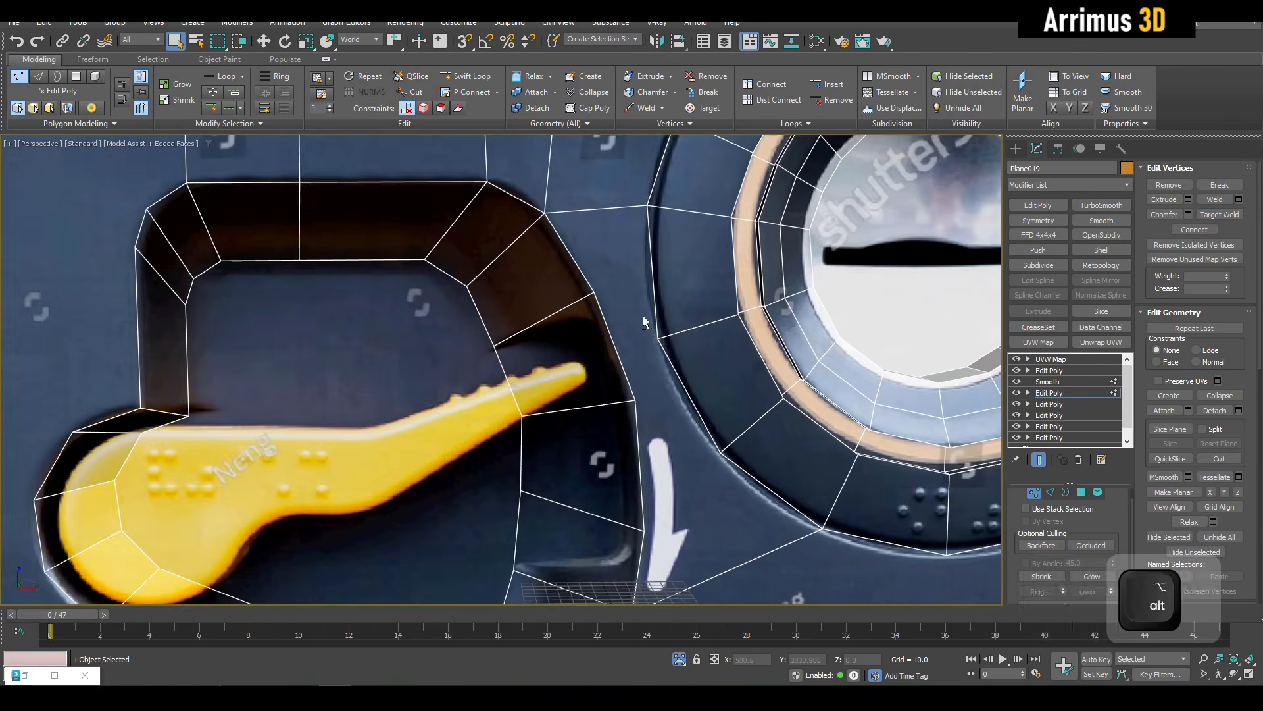
key("alt+c")
key("s")
left_click(594, 293)
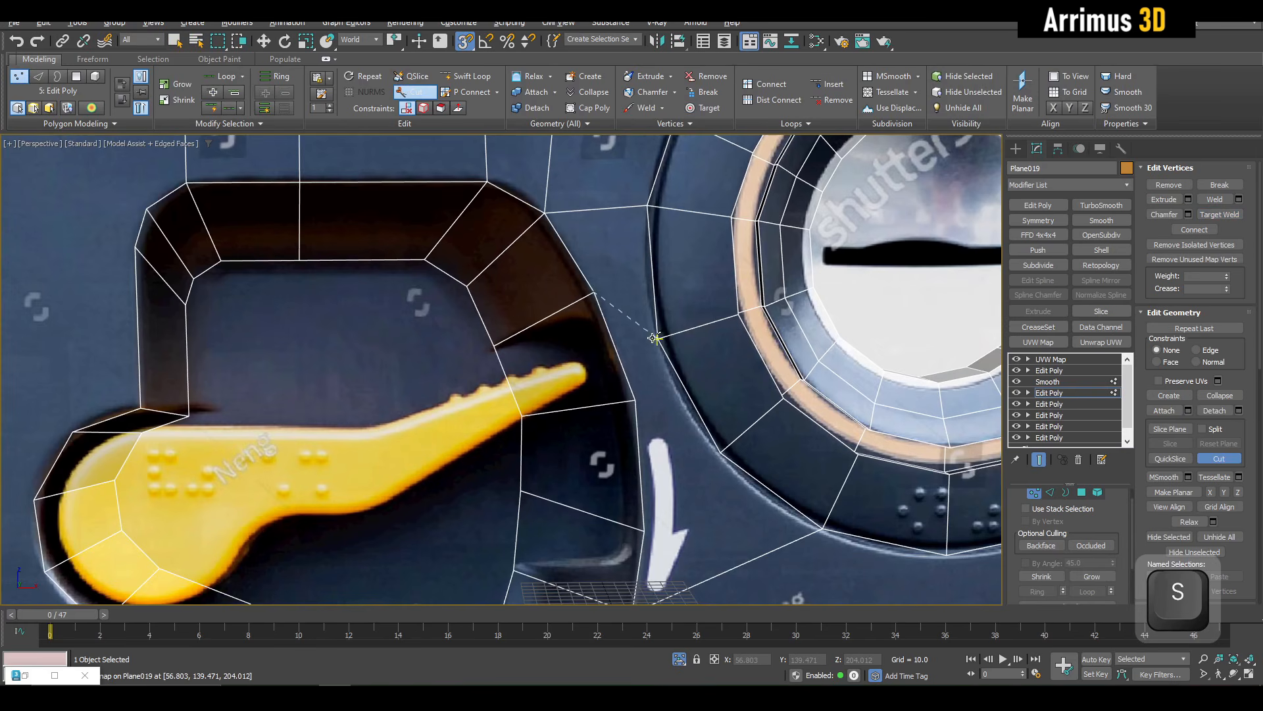
middle_click_drag(673, 409, 615, 348)
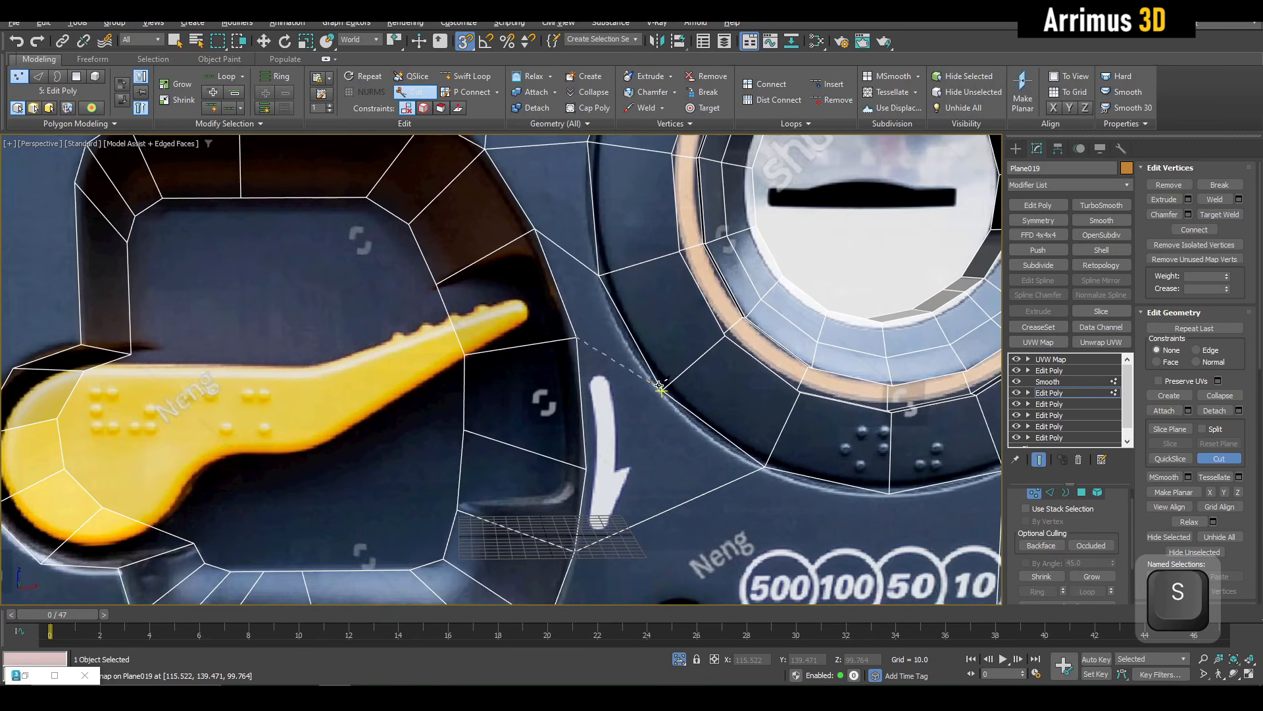
middle_click_drag(683, 397, 643, 277)
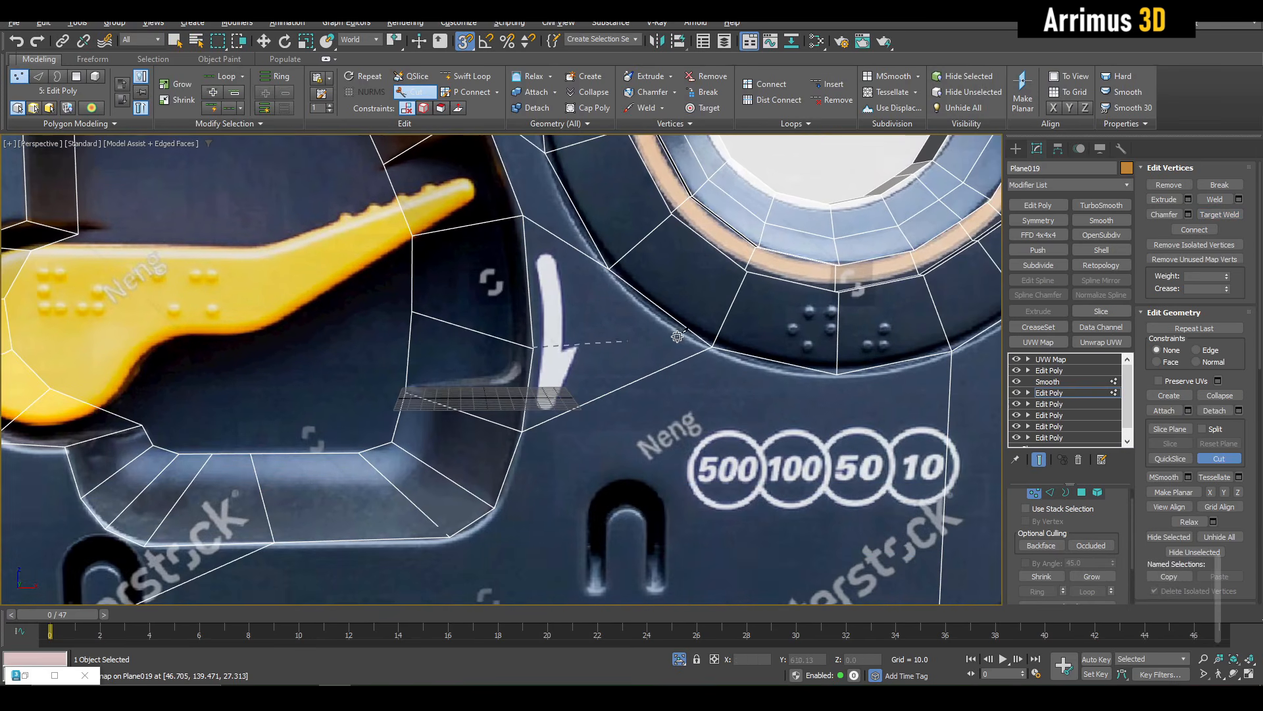
right_click(752, 339)
key("s")
Step: Remove the diagonal edge running from the recess's lower-right border to the dial ring
key("2")
left_click_drag(610, 373, 622, 417)
key("ctrl+BackSpace")
Step: Cut edges with snapping from the two lower-right corner vertices of the recess down to the panel's bottom edge
key("1")
middle_click_drag(564, 492, 593, 385)
key("alt+c")
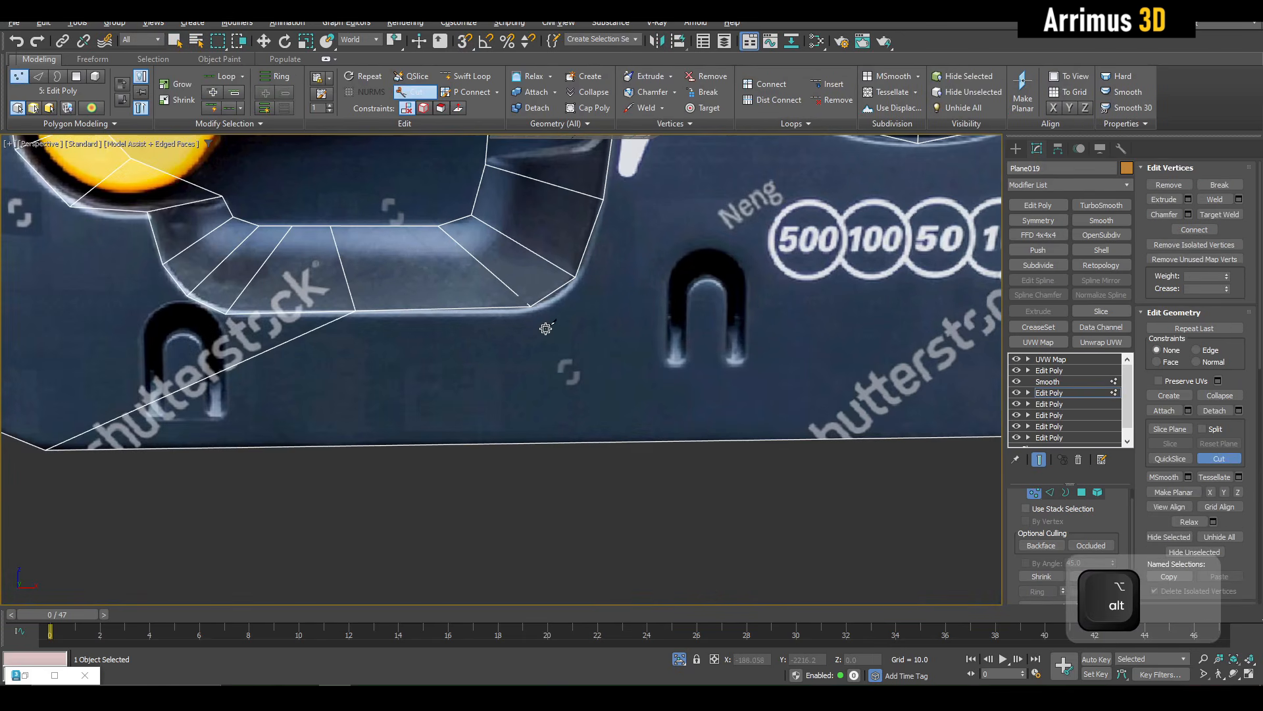
key("s")
left_click(530, 306)
left_click(535, 446)
right_click(584, 309)
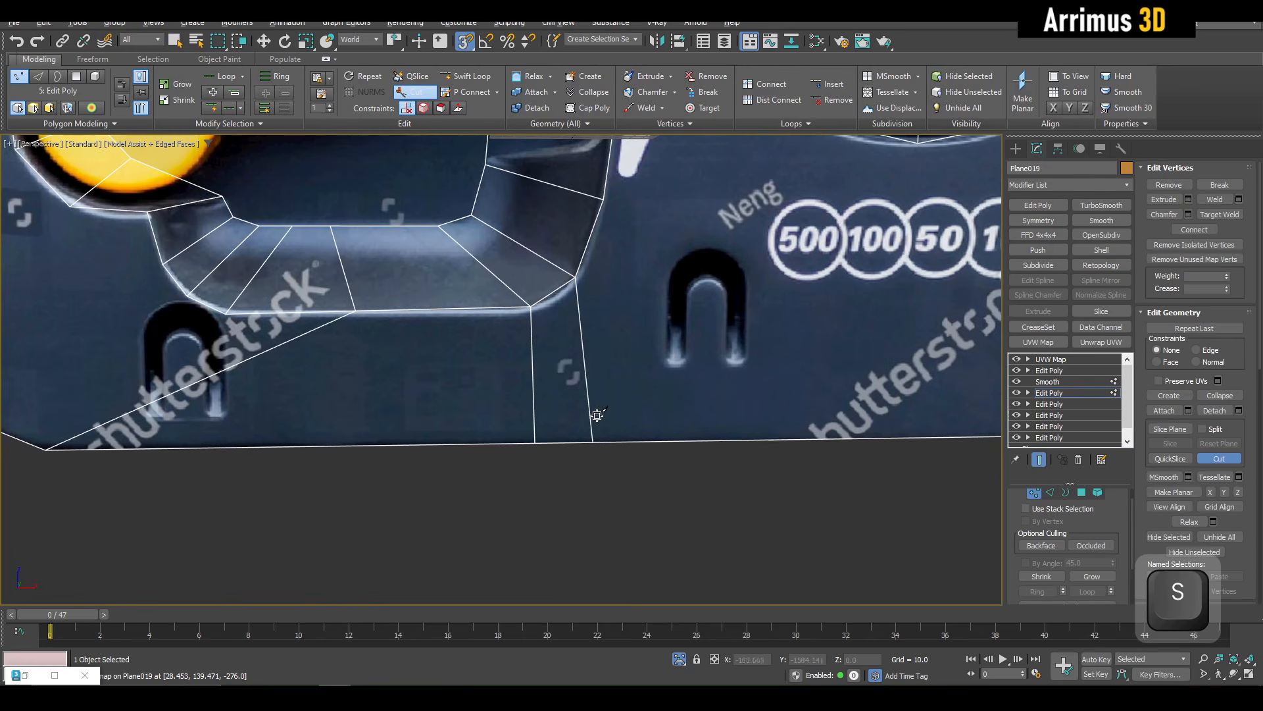
Step: Cut edges from the lower-left corner and middle vertices of the recess's bottom border down to the panel's bottom edge
middle_click_drag(671, 302, 407, 398)
middle_click_drag(747, 443, 862, 388)
scroll(382, 372, "down", 3)
middle_click_drag(371, 370, 424, 380)
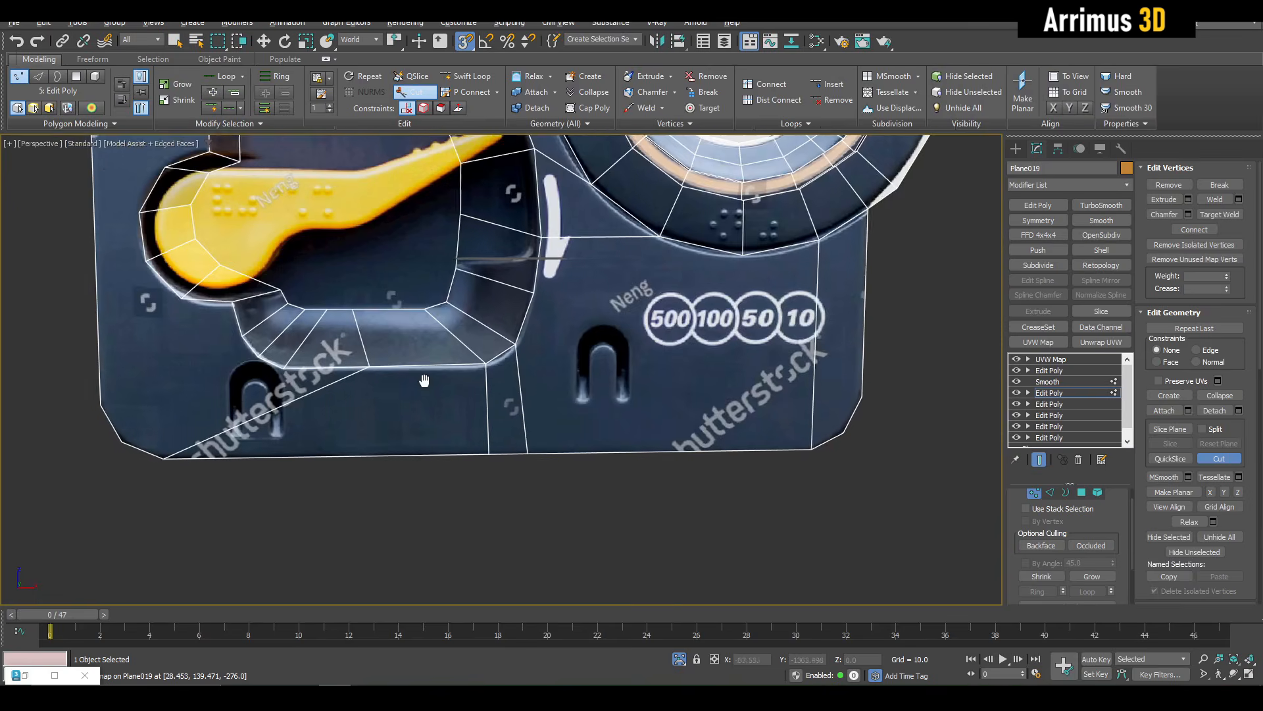
scroll(421, 383, "up", 3)
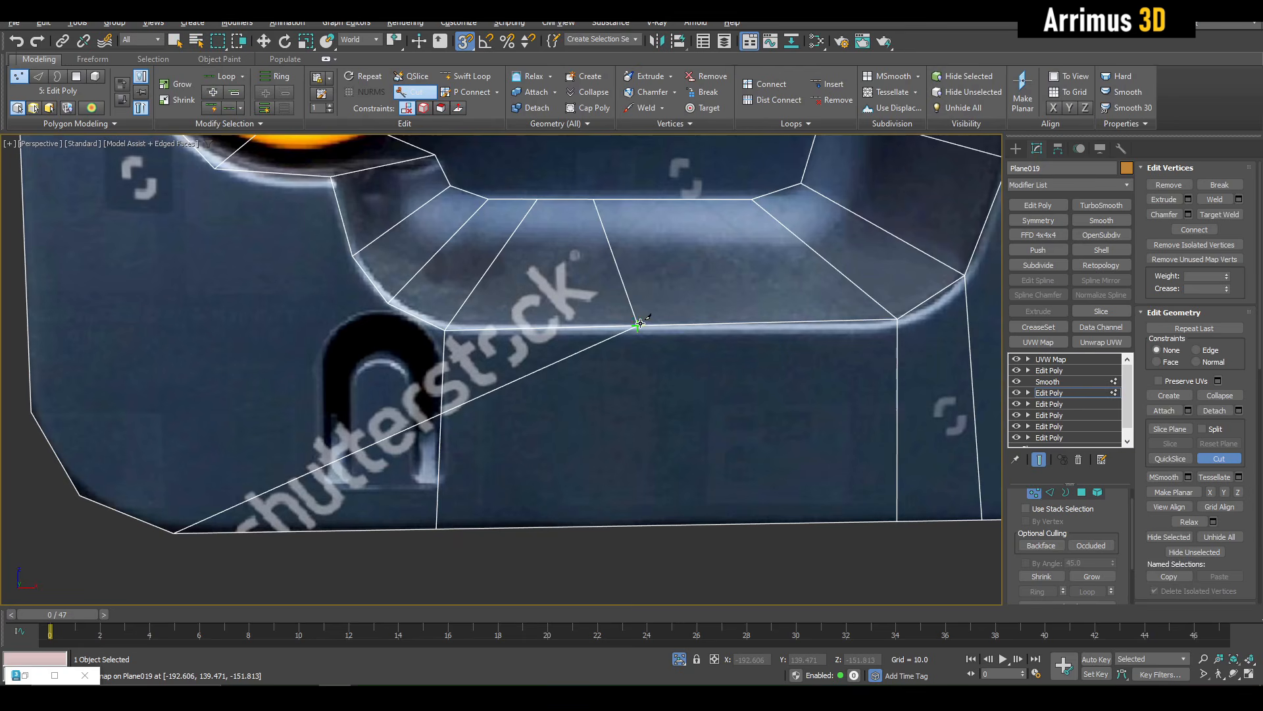
right_click(471, 403)
Step: Target-weld the vertex where the diagonal crosses the new cut up to the recess's lower-left border vertex
key("shift+w")
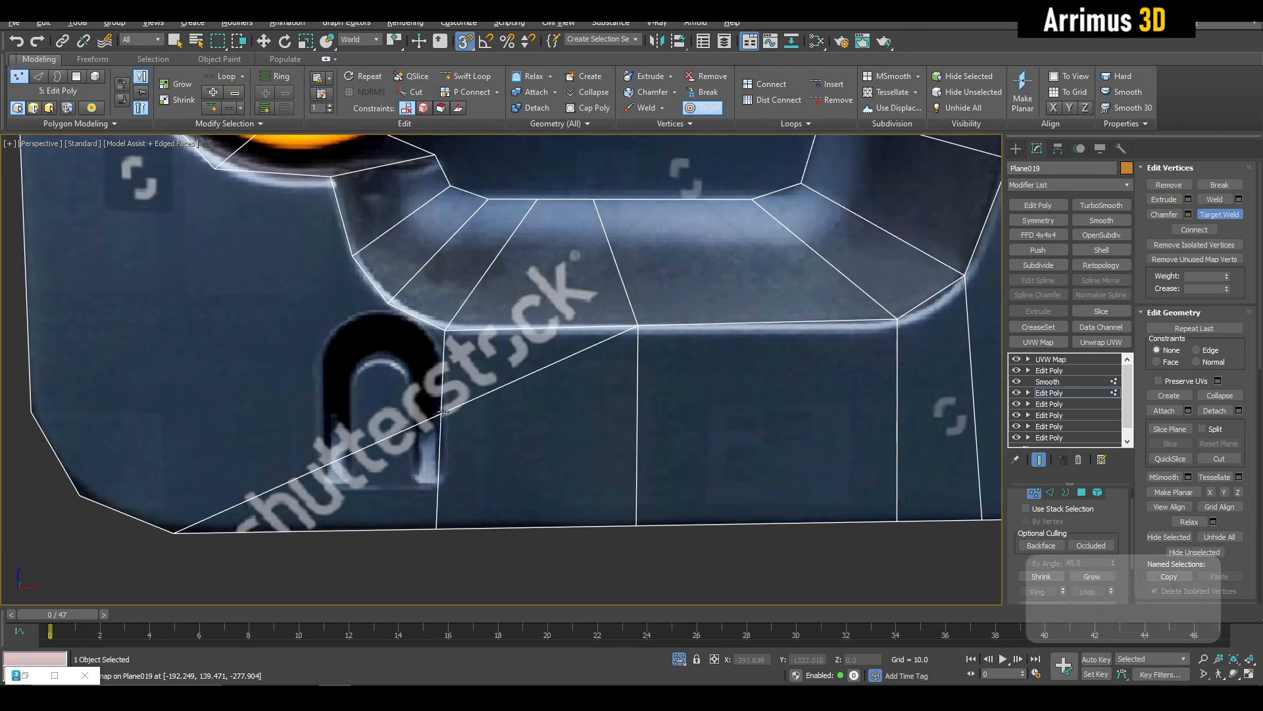
left_click(442, 414)
left_click(445, 327)
right_click(445, 324)
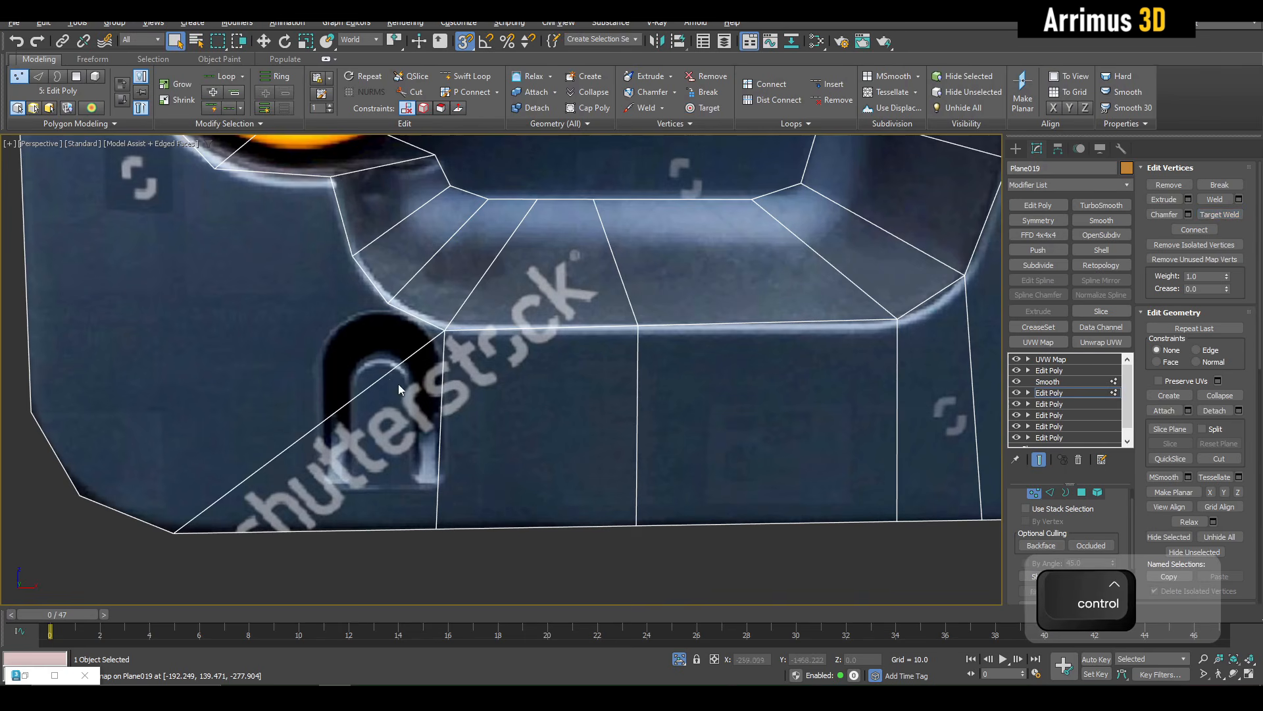
Step: Cut an edge from the panel's bottom-left vertex up to the recess border, and edges from that border to the panel's left edge
middle_click_drag(310, 393, 406, 413)
key("alt+c")
key("s")
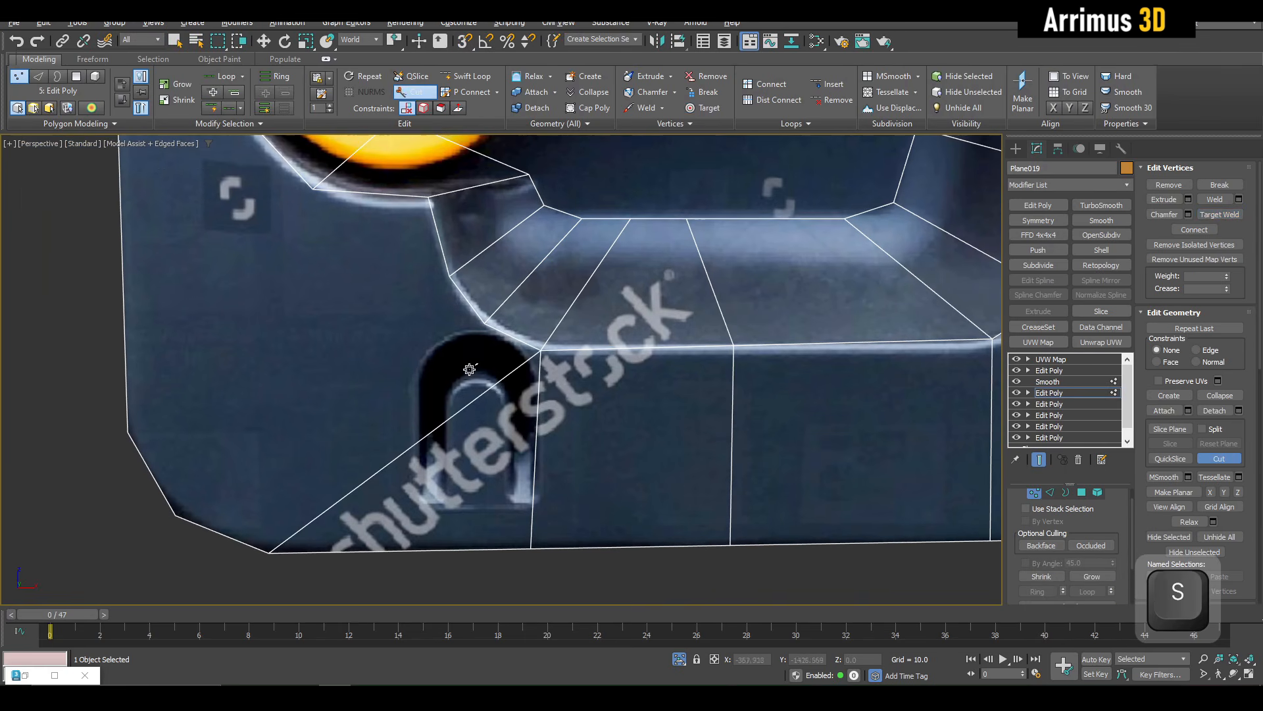
key("s")
scroll(282, 436, "down", 3)
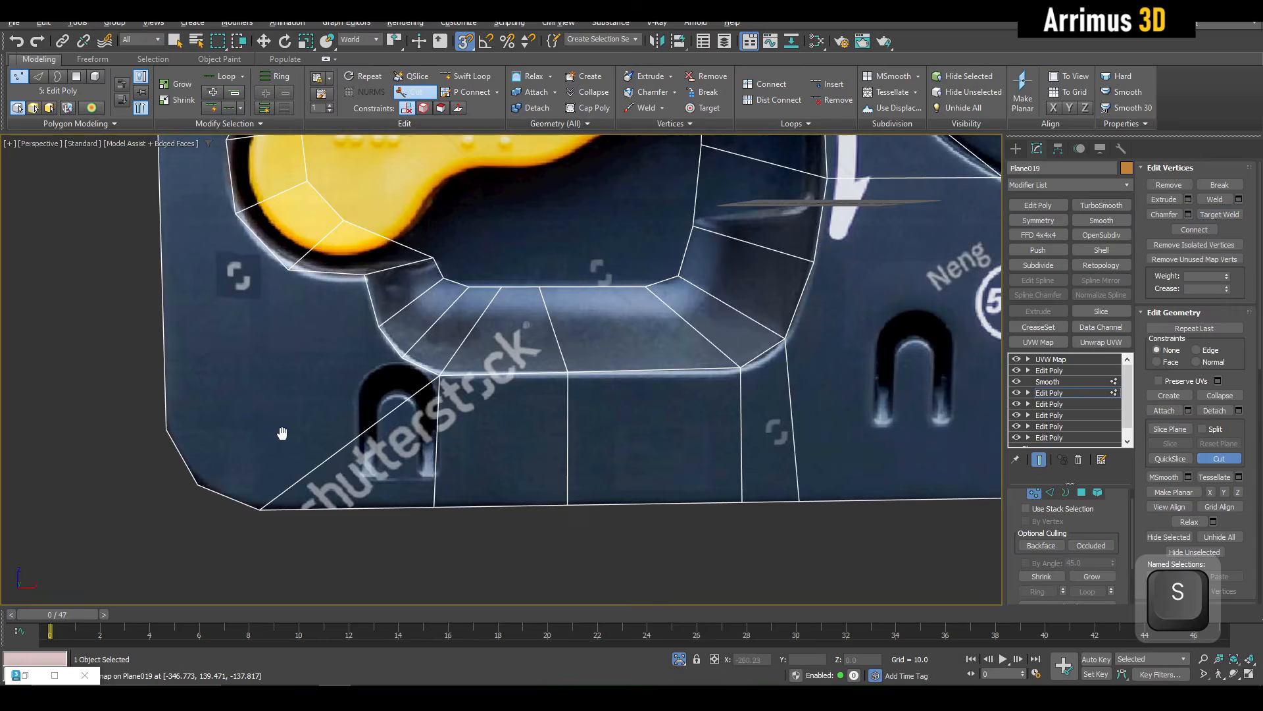
scroll(331, 472, "up", 3)
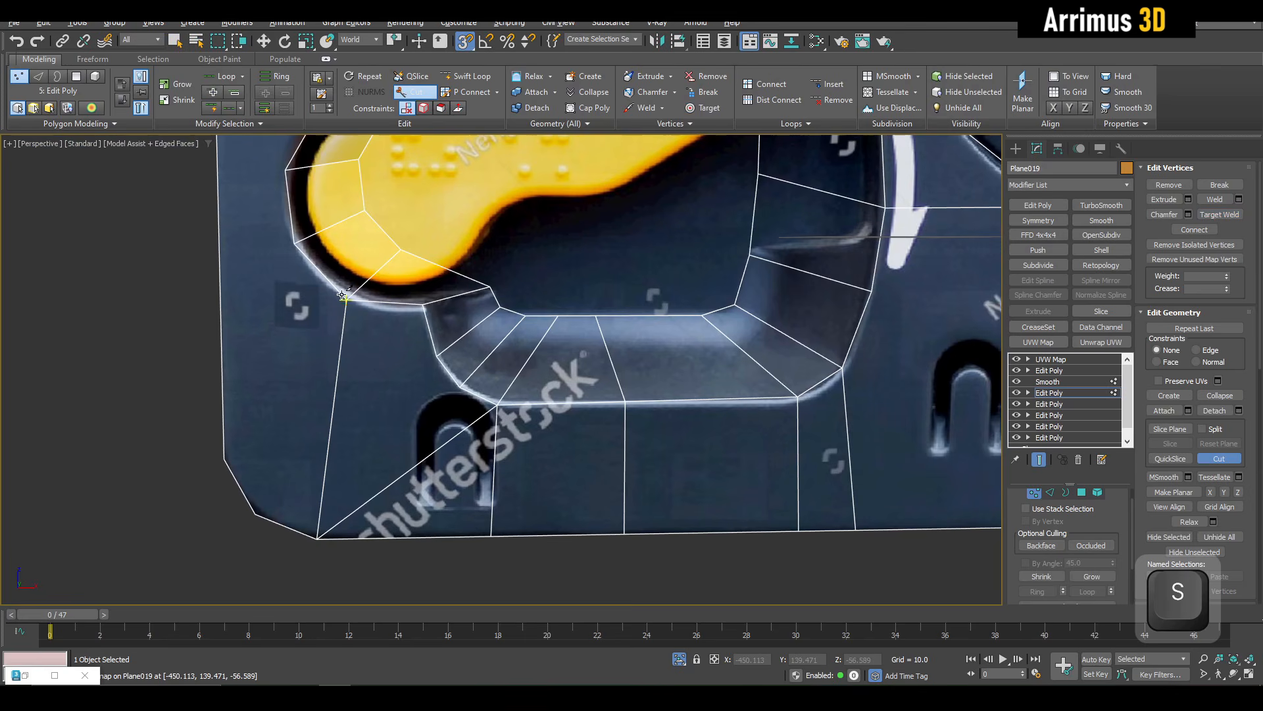
left_click(295, 242)
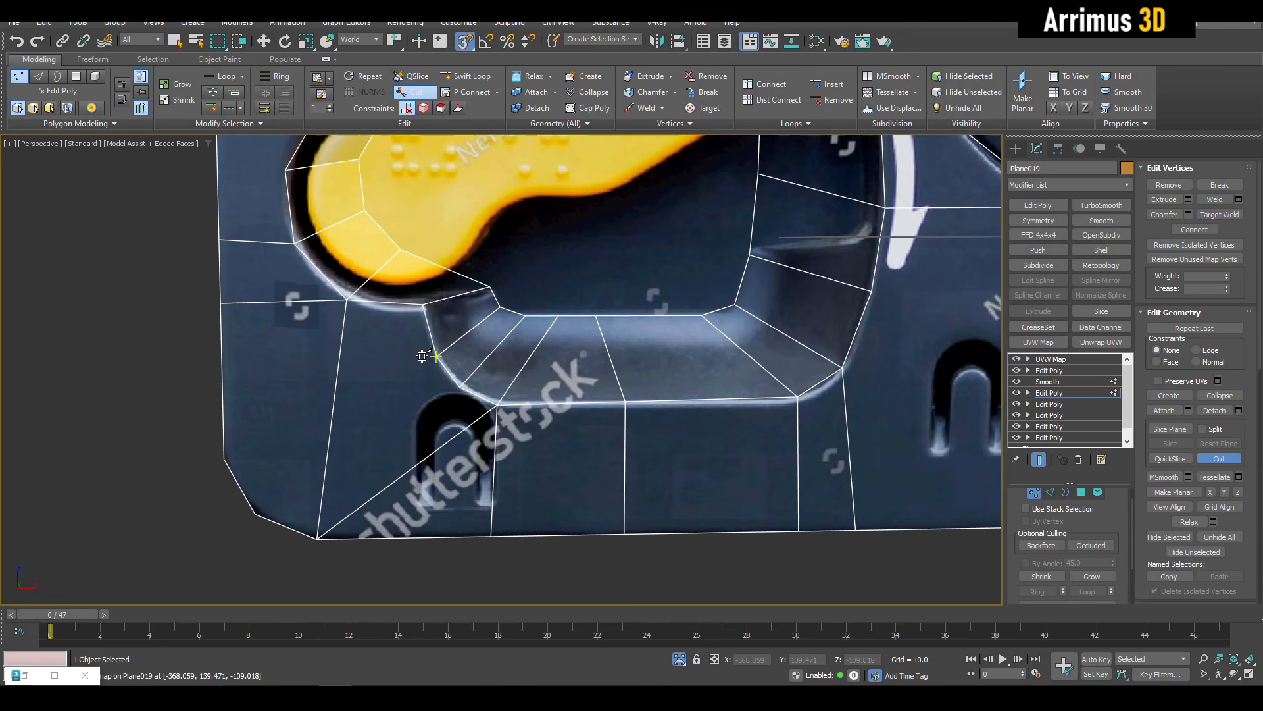
Step: Cut a horizontal edge across the full width of the panel between its lower-left and lower-right corner vertices
middle_click_drag(421, 449, 114, 368)
scroll(240, 401, "down", 3)
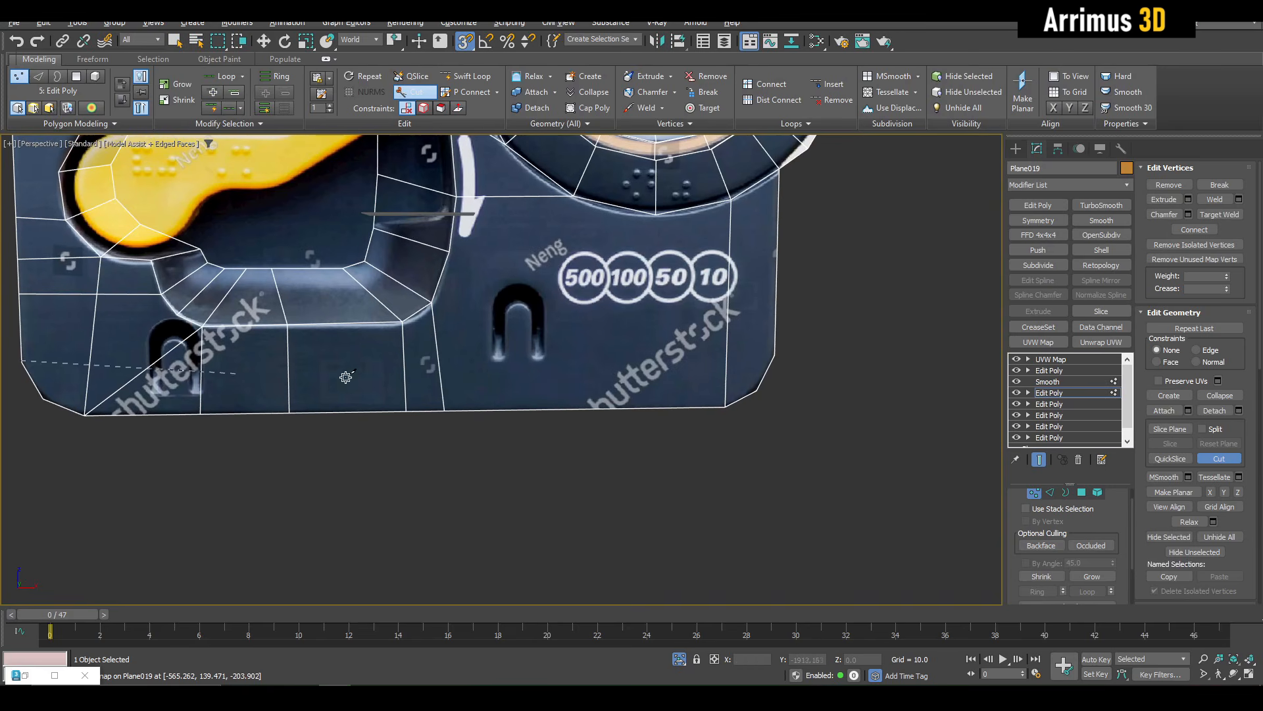
left_click(769, 355)
right_click(770, 356)
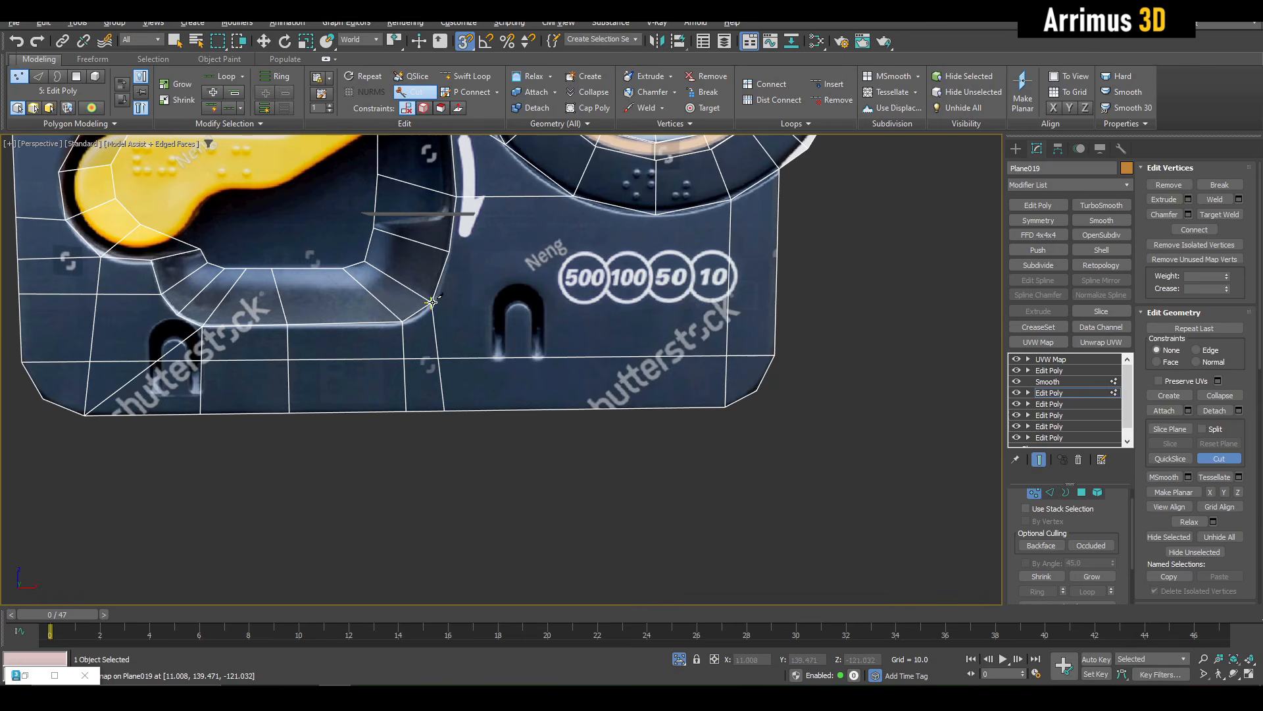
Step: Cut two horizontal edges from the recess's lower-right border vertices to the panel's right edge
left_click(777, 302)
right_click(760, 295)
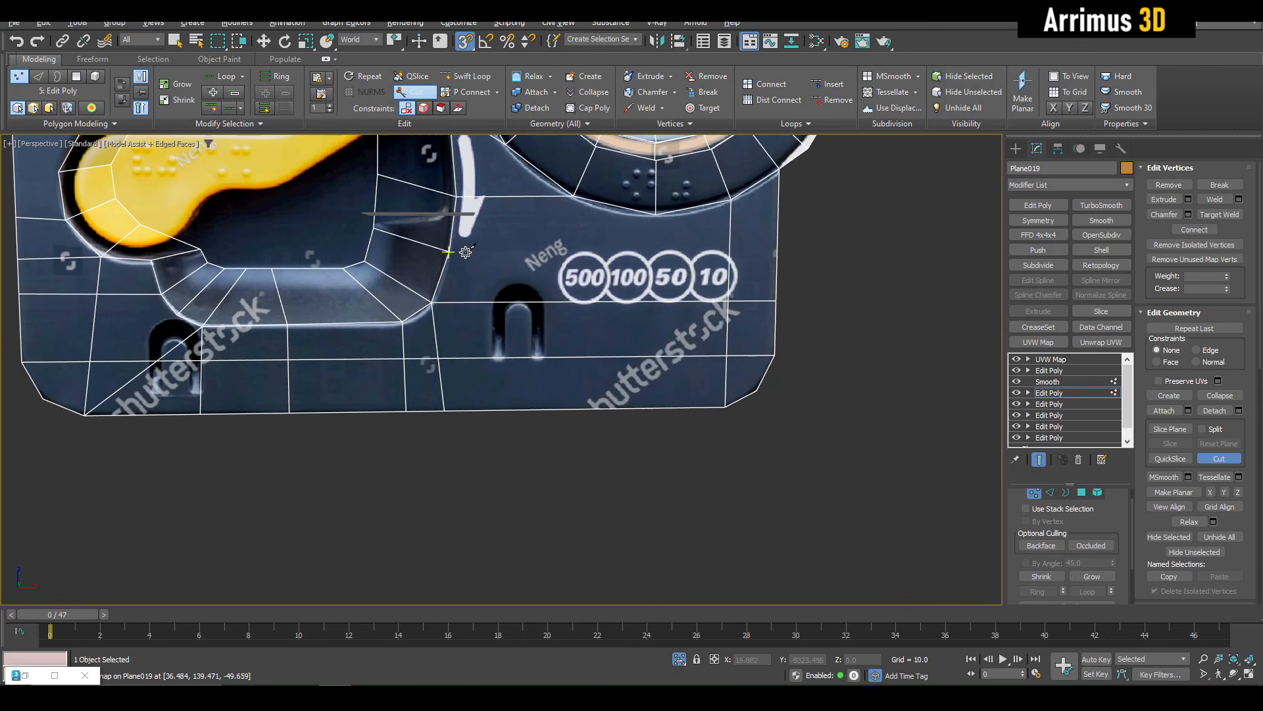
left_click(779, 258)
right_click(779, 258)
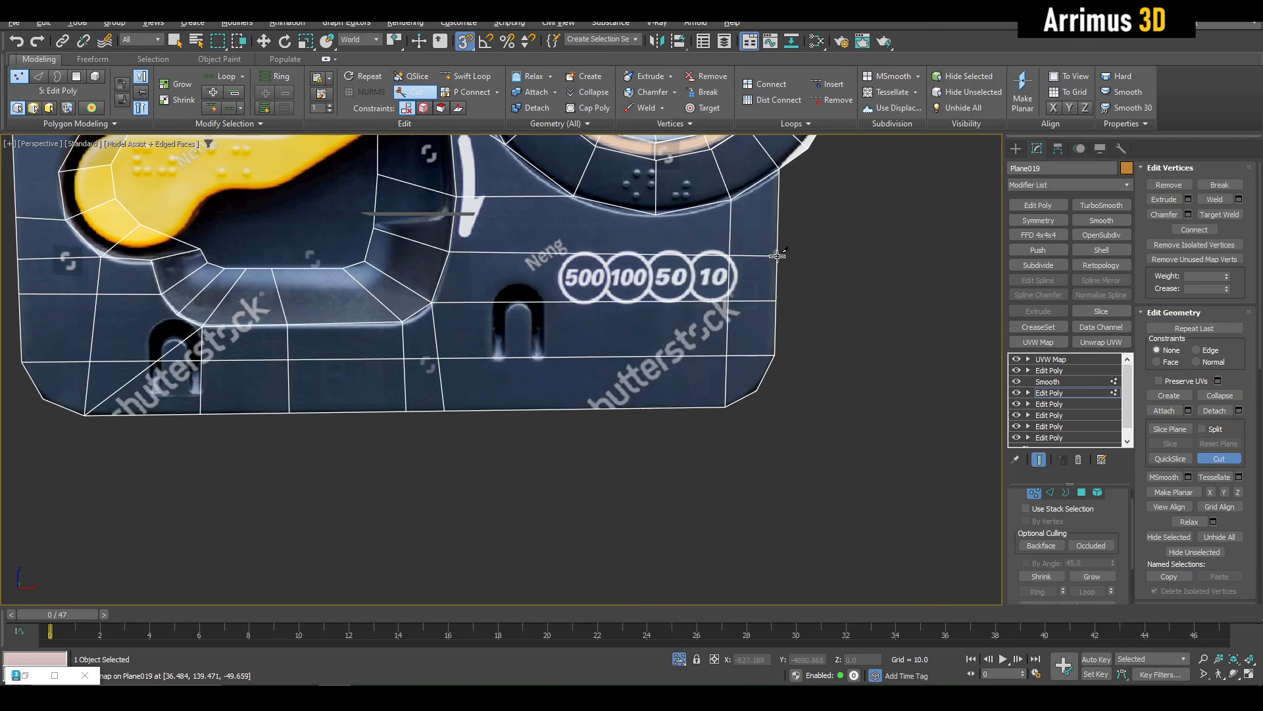
Step: Cut edges from the dial ring's lower vertices and the recess's lower-left border vertex down to the panel's bottom edge
left_click(663, 406)
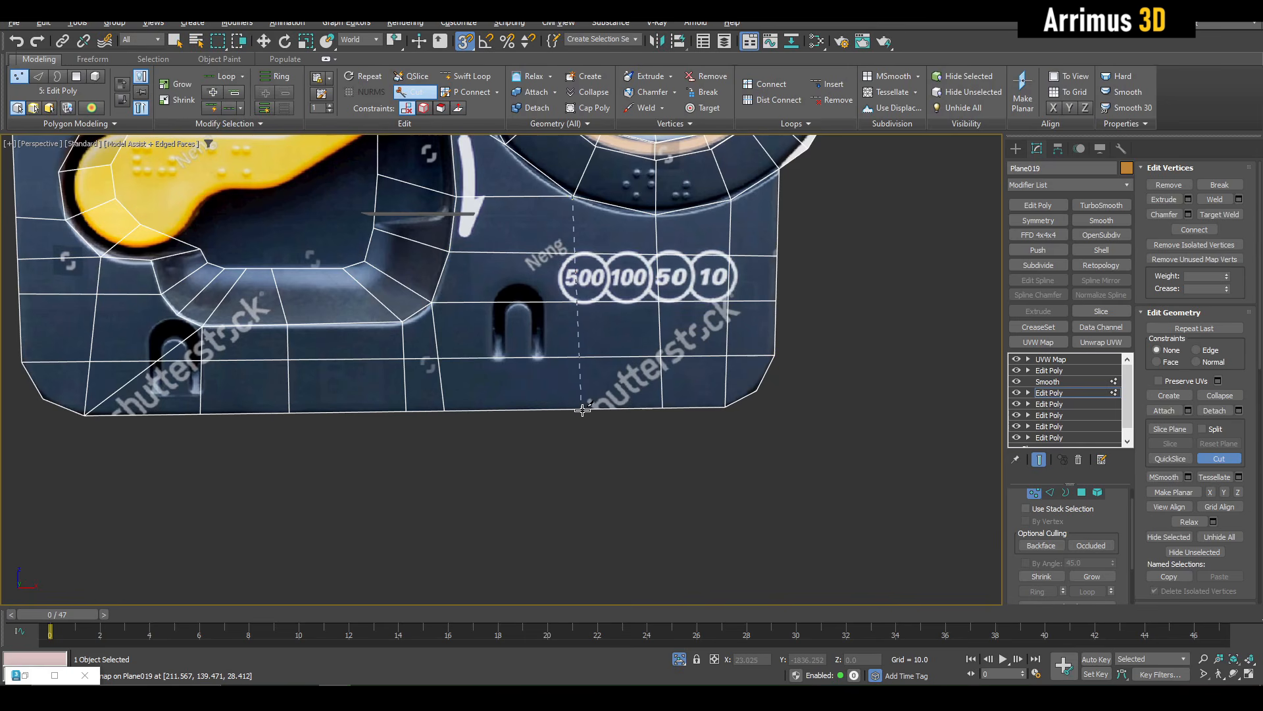
middle_click_drag(330, 361, 592, 381)
scroll(425, 373, "up", 2)
middle_click_drag(435, 363, 441, 351)
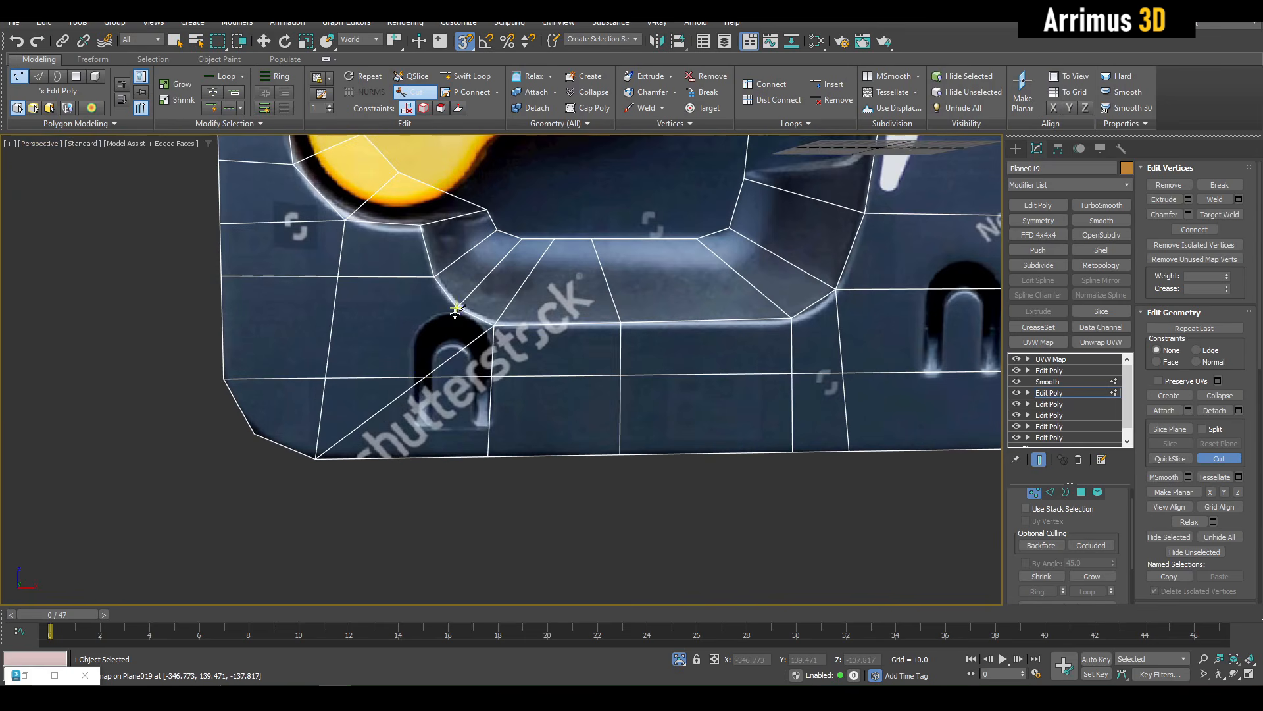
right_click(423, 349)
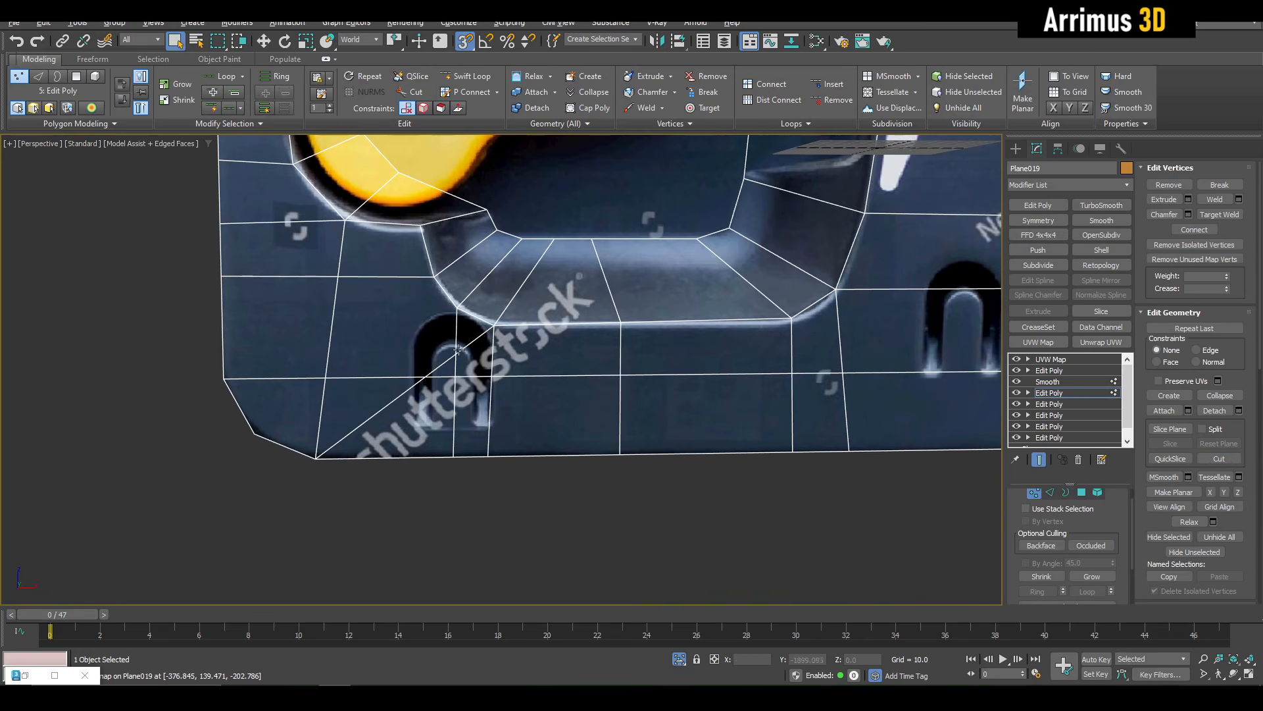
Step: Target-weld the diagonal's crossing vertices into the grid intersection at the left U-shaped slot and remove the diagonal edge
scroll(434, 352, "up", 3)
key("shift+w")
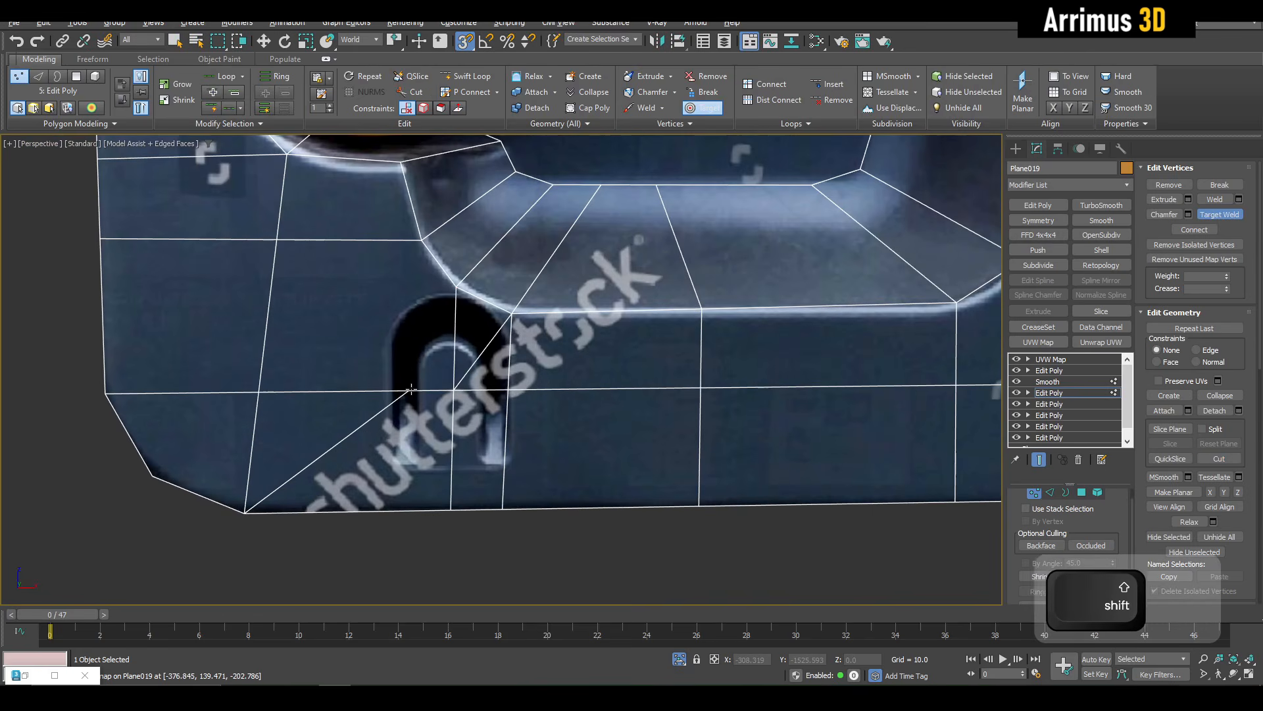
key("shift+w")
key("2")
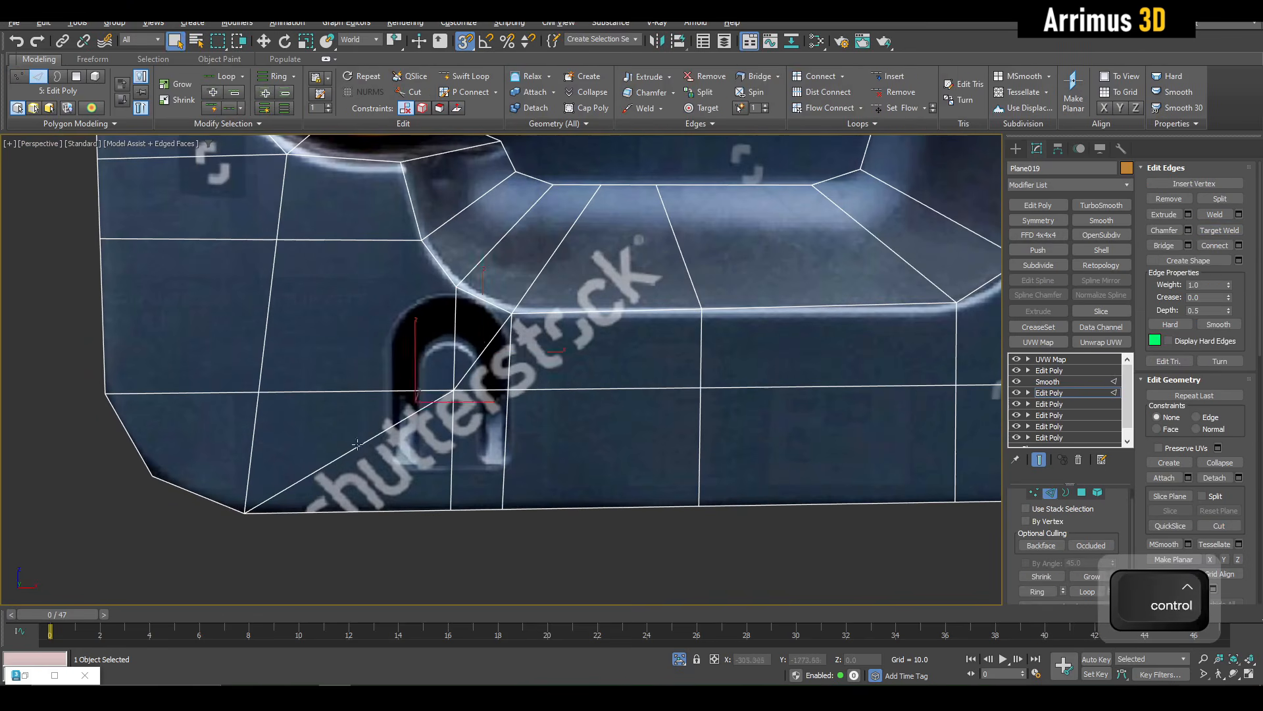
key("1")
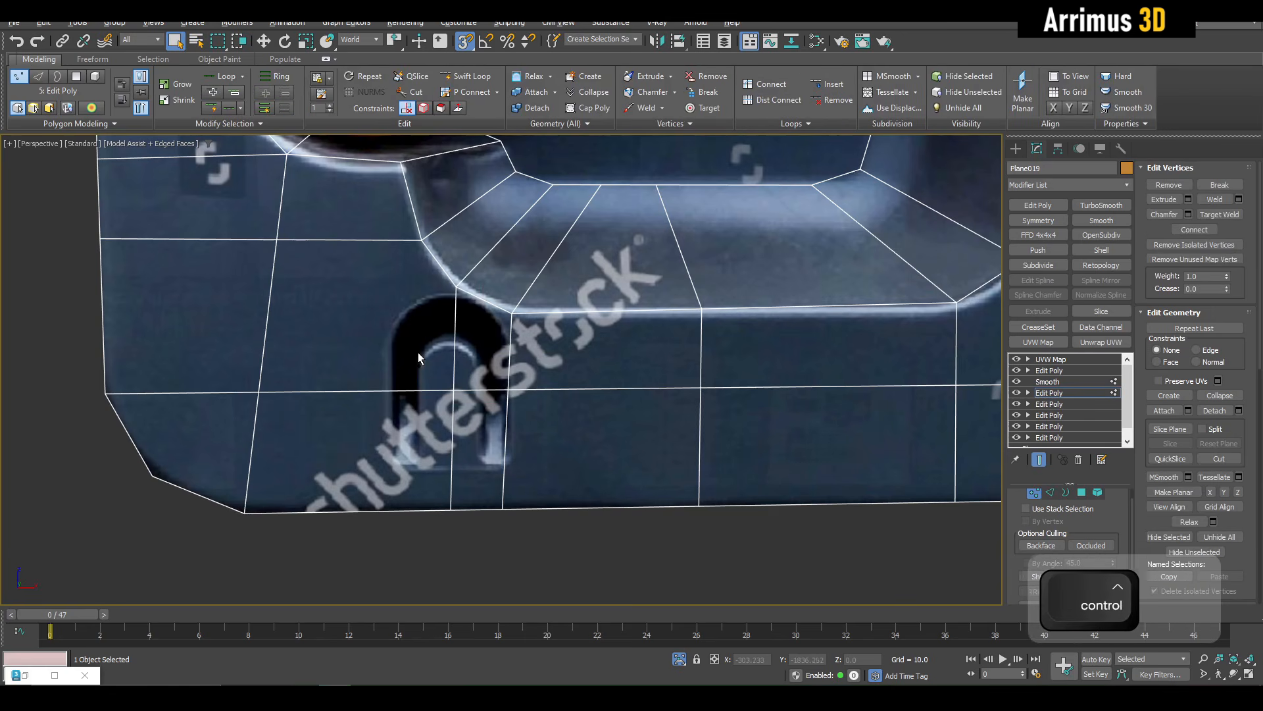
Step: Cut an edge from the recess's lower-left border vertex above the U-shaped slot to the panel's left edge
key("alt+c")
left_click(455, 285)
left_click(103, 313)
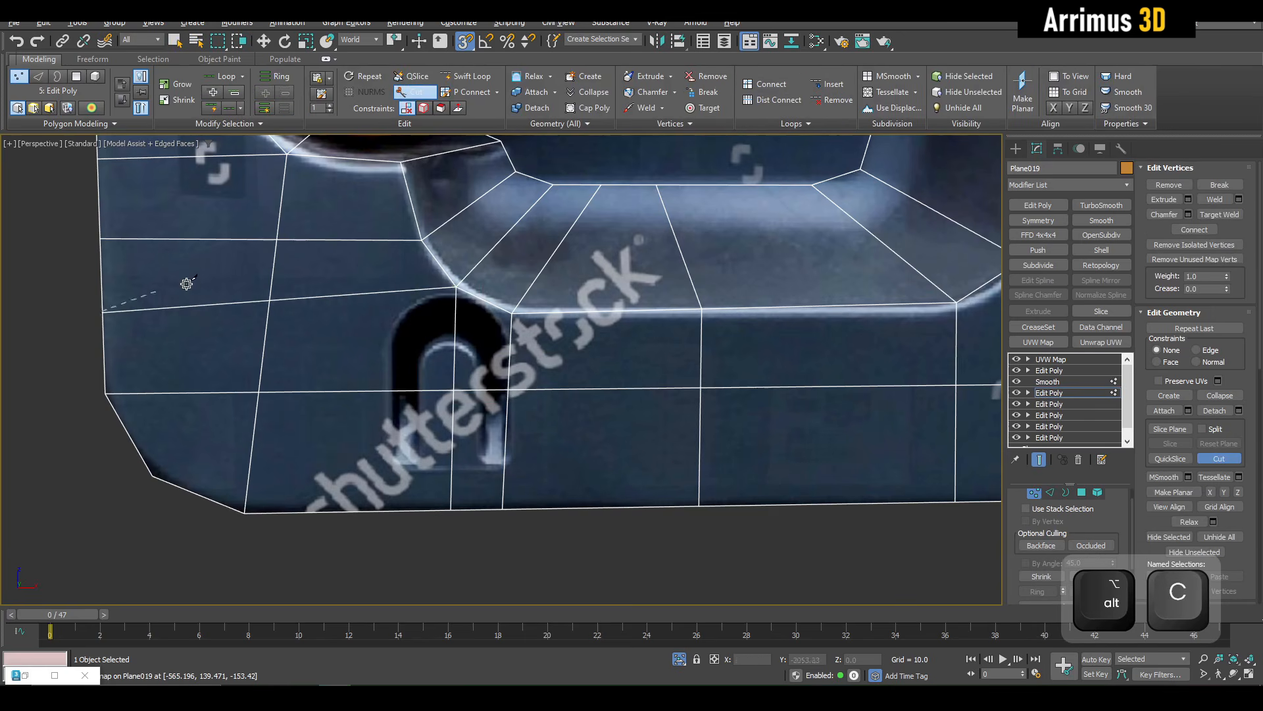
Step: Cut two edges from the left border vertices around the lever's rounded end across to the panel's left edge
right_click(385, 286)
middle_click_drag(388, 283, 381, 408, "ctrl")
key("ctrl+w")
scroll(325, 312, "down", 5)
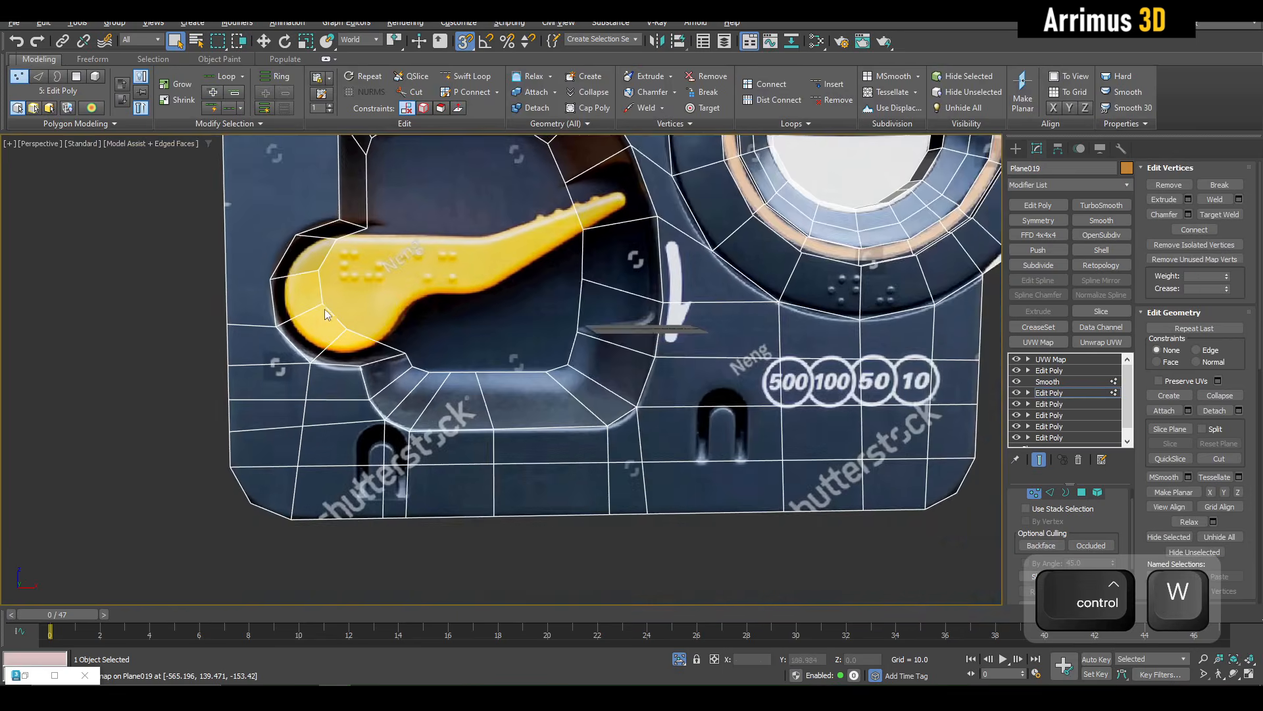
scroll(334, 321, "up", 3)
key("alt+c")
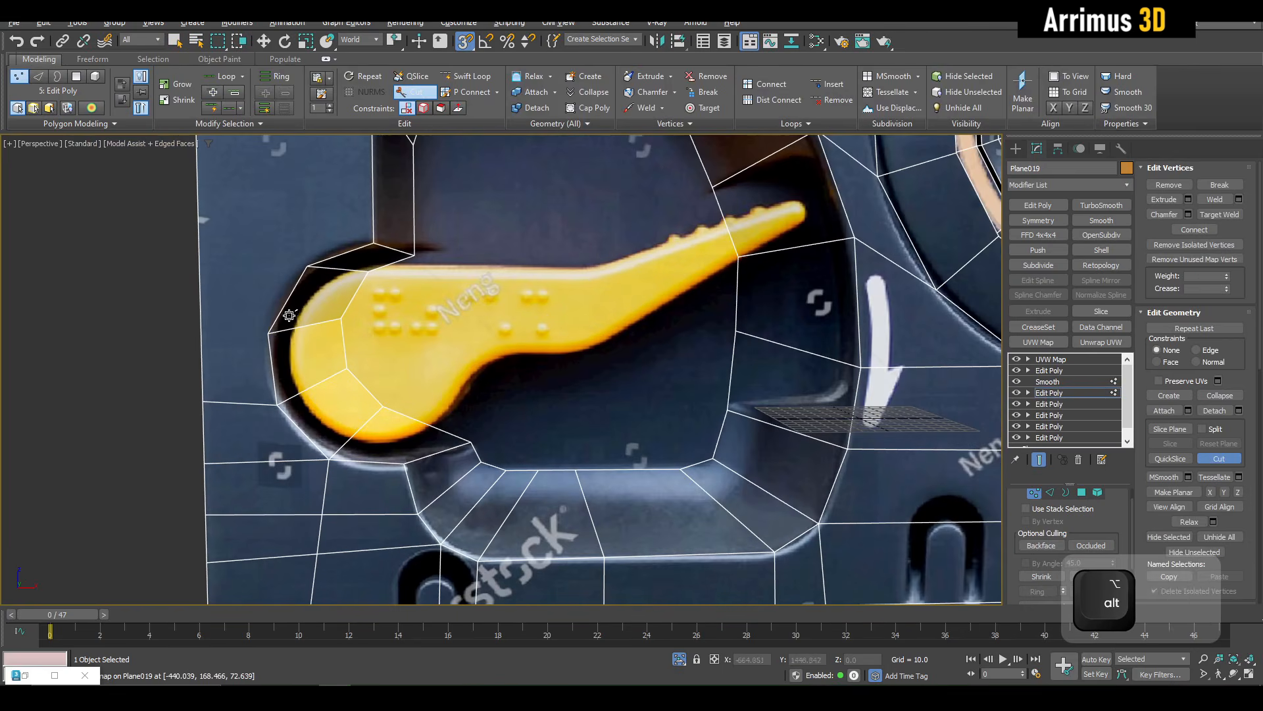
left_click(201, 339)
left_click(199, 263)
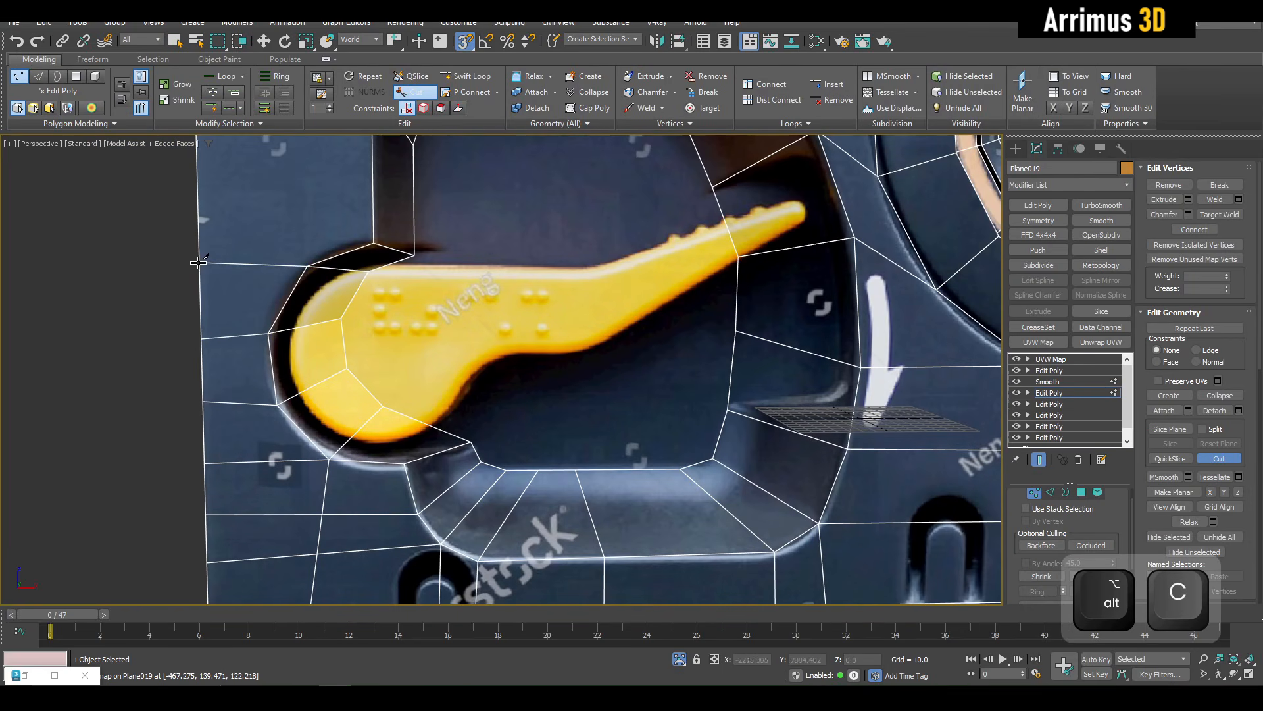
right_click(199, 263)
Step: Cut an edge from the recess's left outer-border vertex, just below its upper-left corner, to the panel's left edge
middle_click_drag(307, 245, 303, 470)
left_click(366, 312)
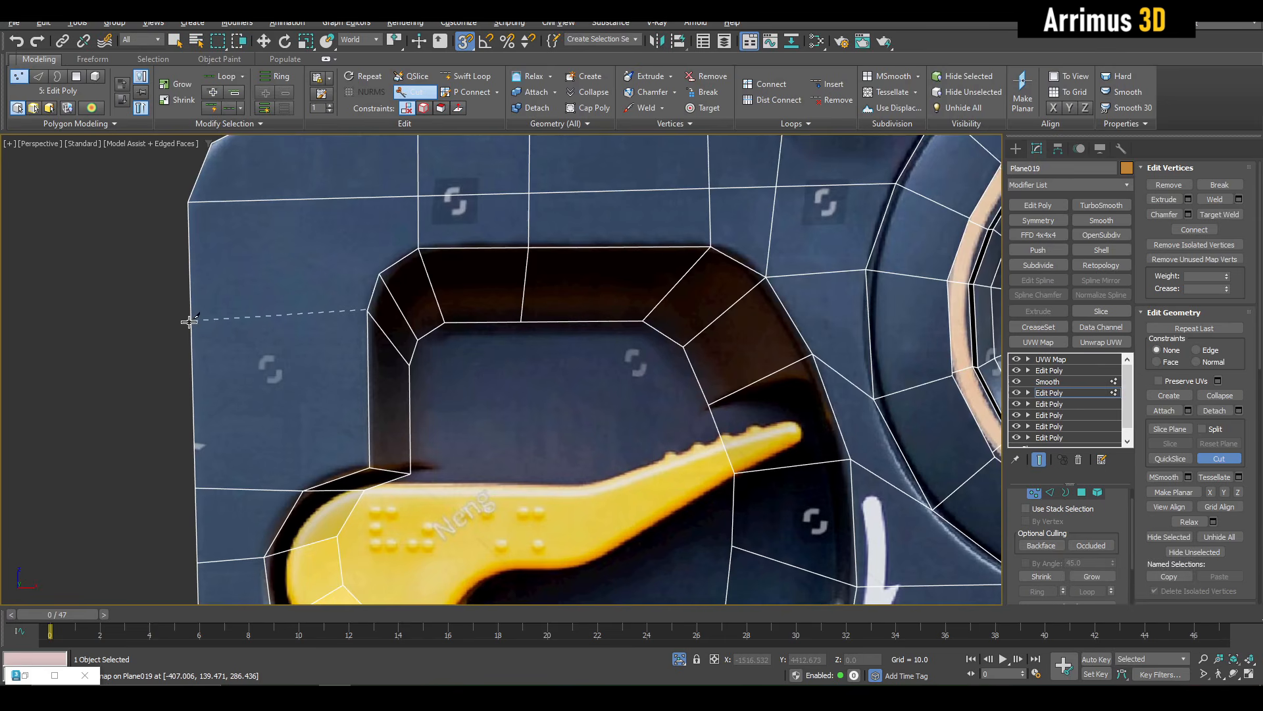
left_click(189, 322)
right_click(189, 322)
middle_click_drag(316, 306, 304, 386)
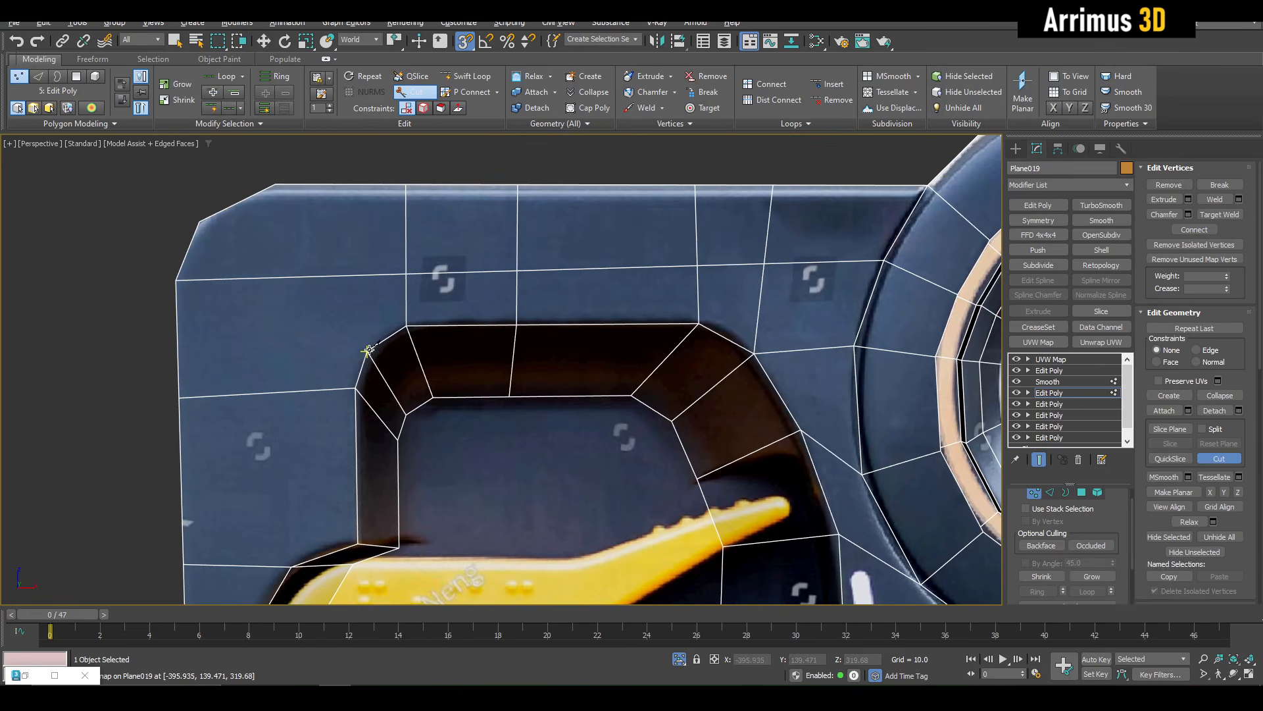
Step: Cut edges from the middle vertex of the recess's upper-left corner to the panel's top edge and left edge
left_click(346, 184)
right_click(345, 185)
left_click(367, 350)
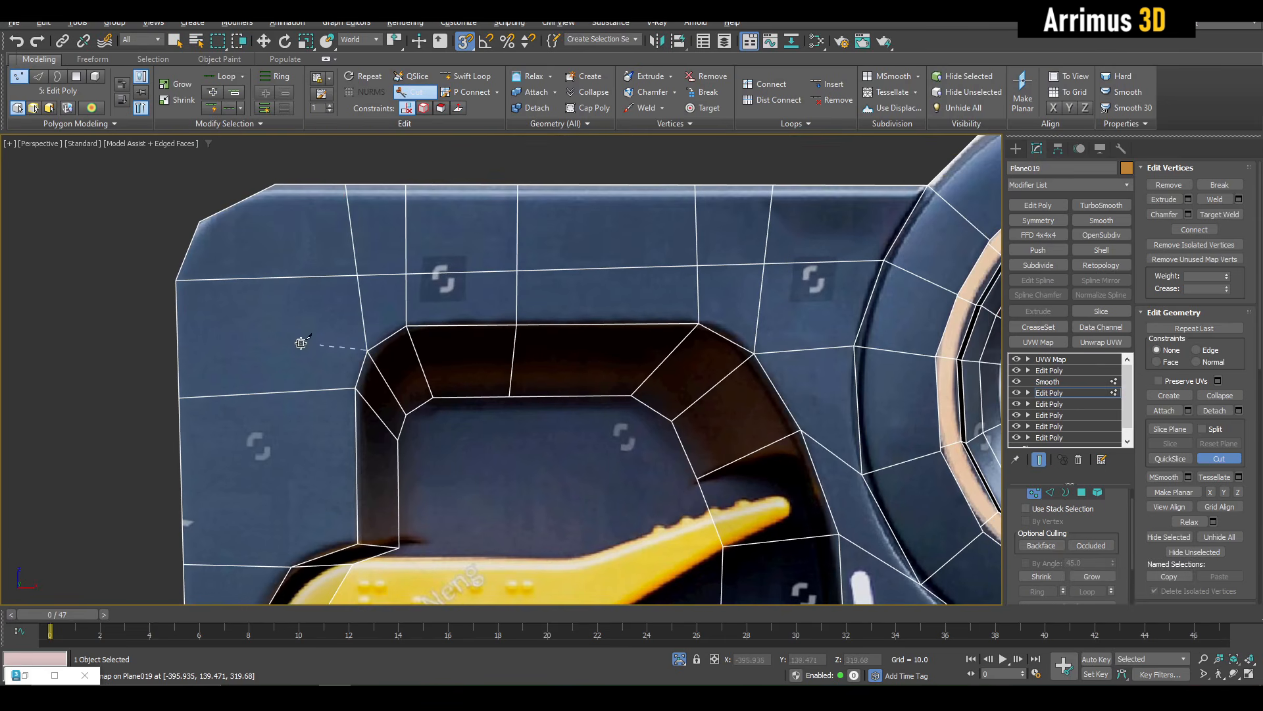
left_click(179, 334)
right_click(178, 333)
Step: Cut a vertical edge from the border vertex above the lever's rounded end up to the panel's chamfered top-left corner vertex
middle_click_drag(374, 428, 422, 311)
middle_click_drag(378, 403, 336, 507)
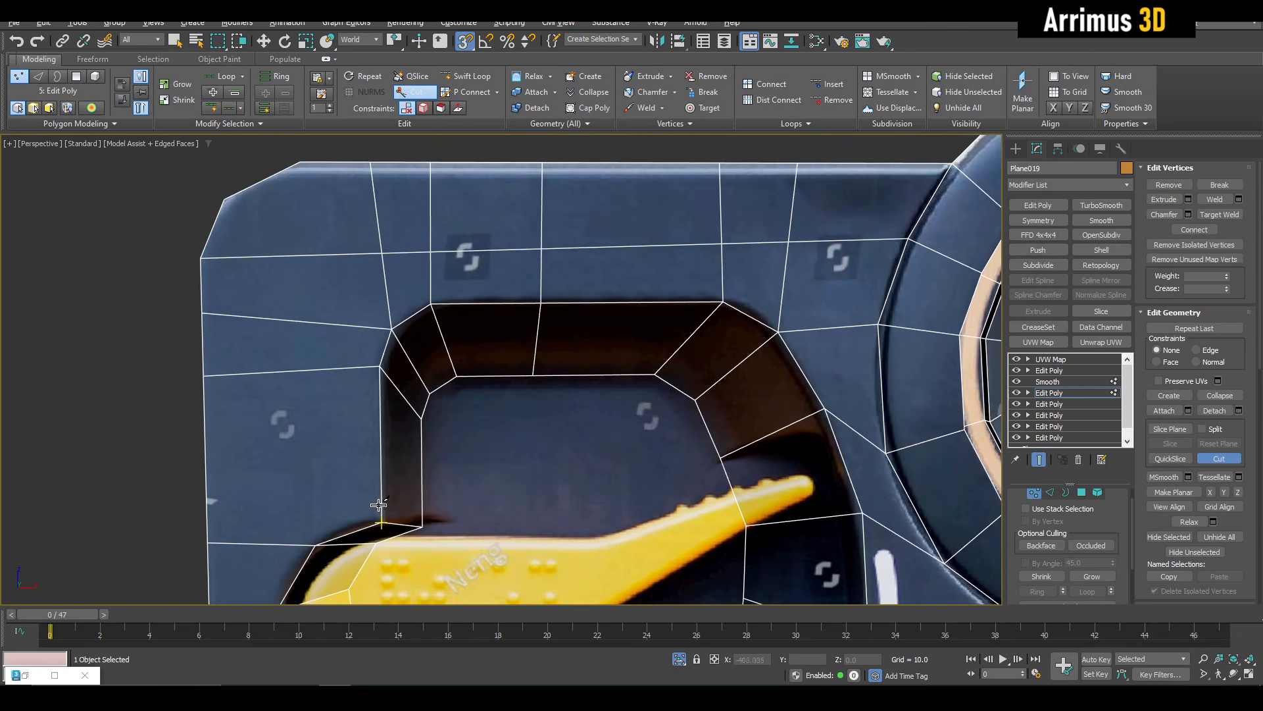
left_click(299, 163)
right_click(299, 164)
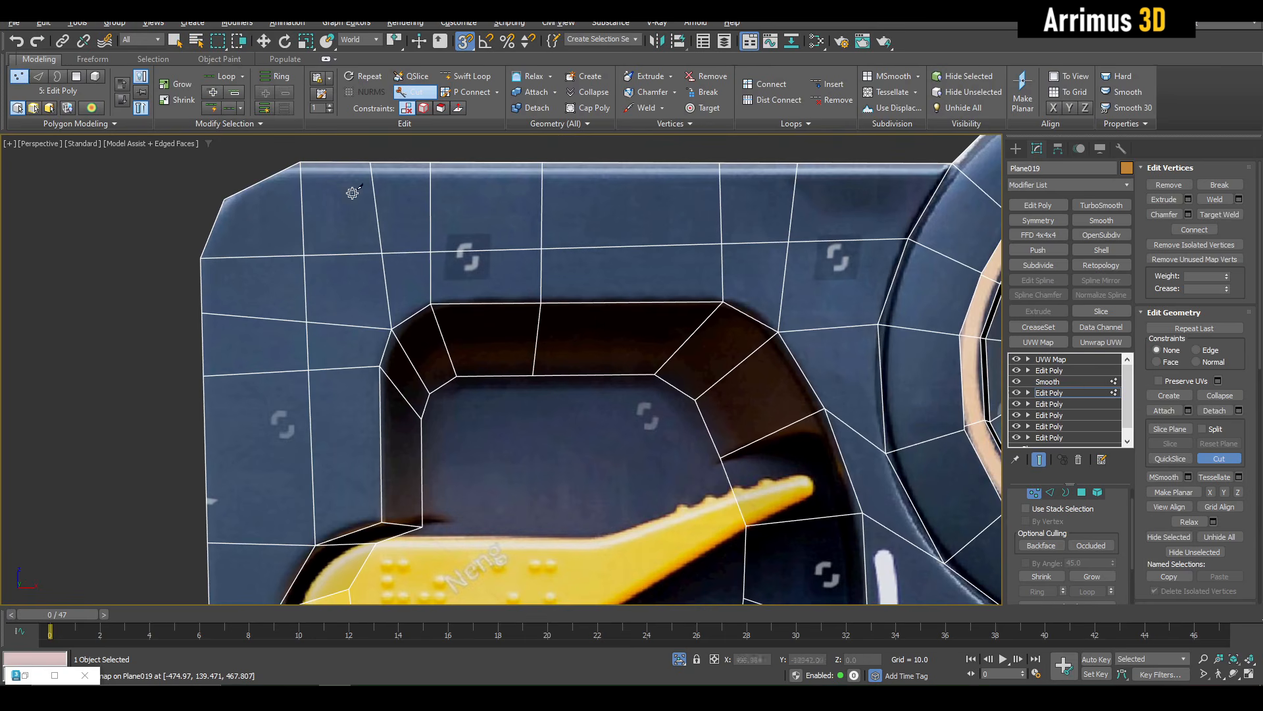
scroll(745, 308, "down", 1)
middle_click_drag(744, 308, 516, 337)
middle_click_drag(640, 352, 615, 338)
right_click(614, 338)
scroll(606, 309, "down", 3)
middle_click_drag(516, 331, 606, 297)
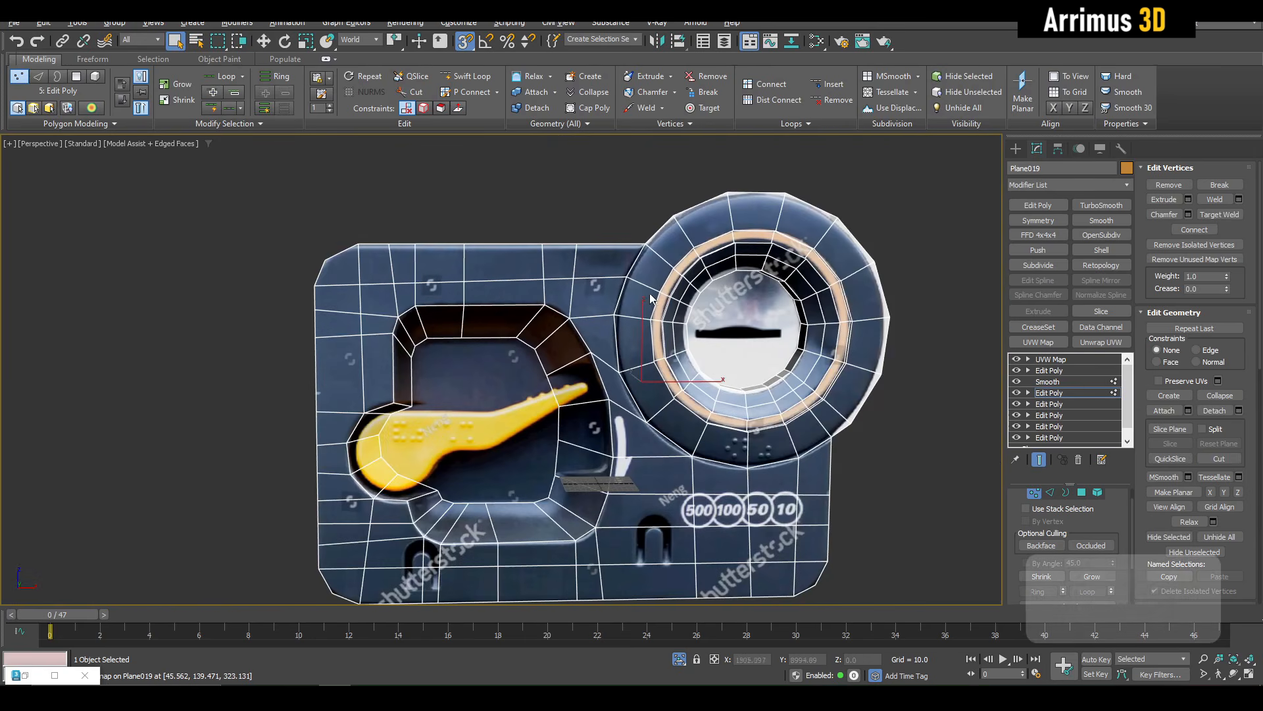
Step: Cut an edge across the recess floor from its upper-right inner corner vertex to the lower-right inner corner vertex
key("ctrl+w")
scroll(483, 350, "up", 3)
middle_click_drag(483, 350, 510, 266)
key("alt+c")
key("s")
key("s")
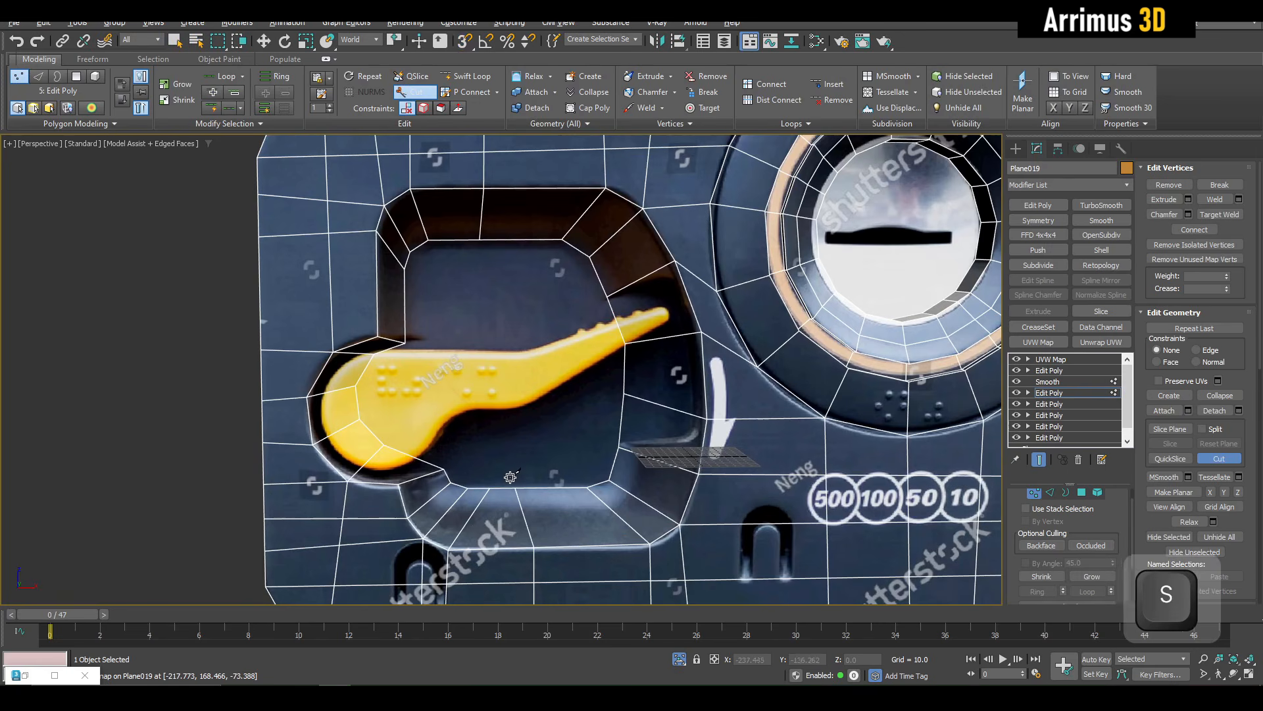
left_click(514, 487)
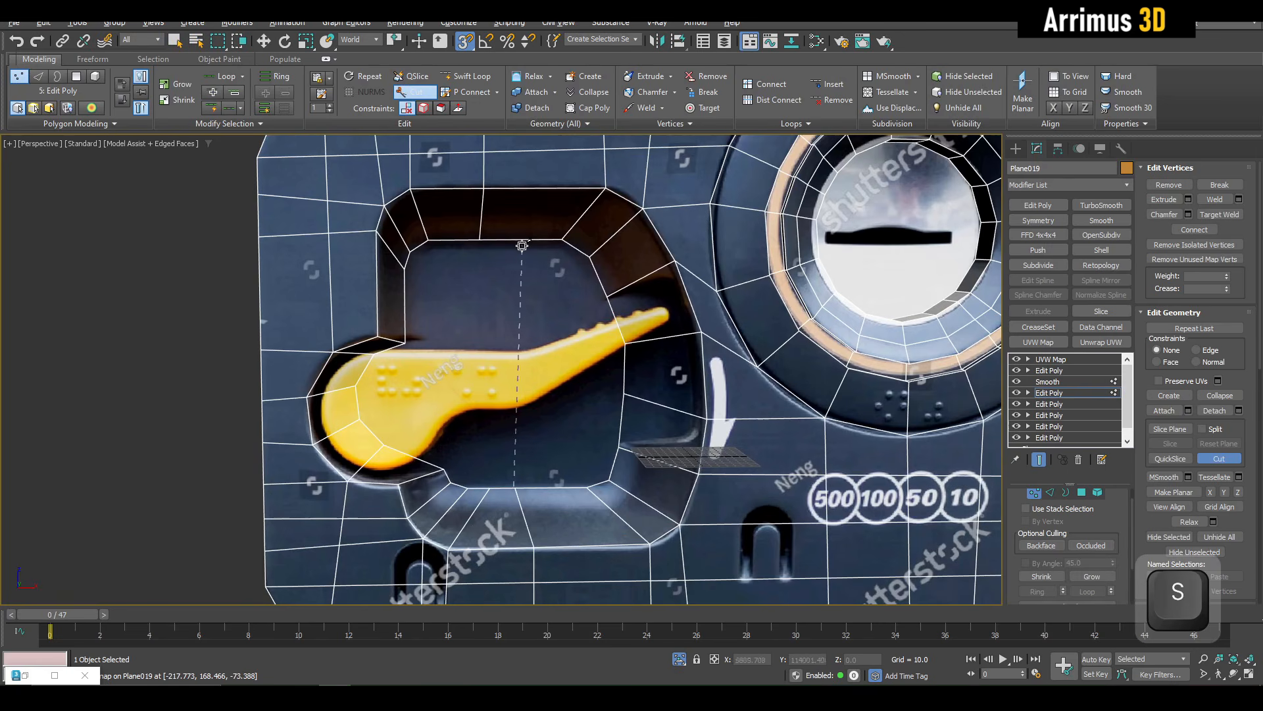
left_click(564, 241)
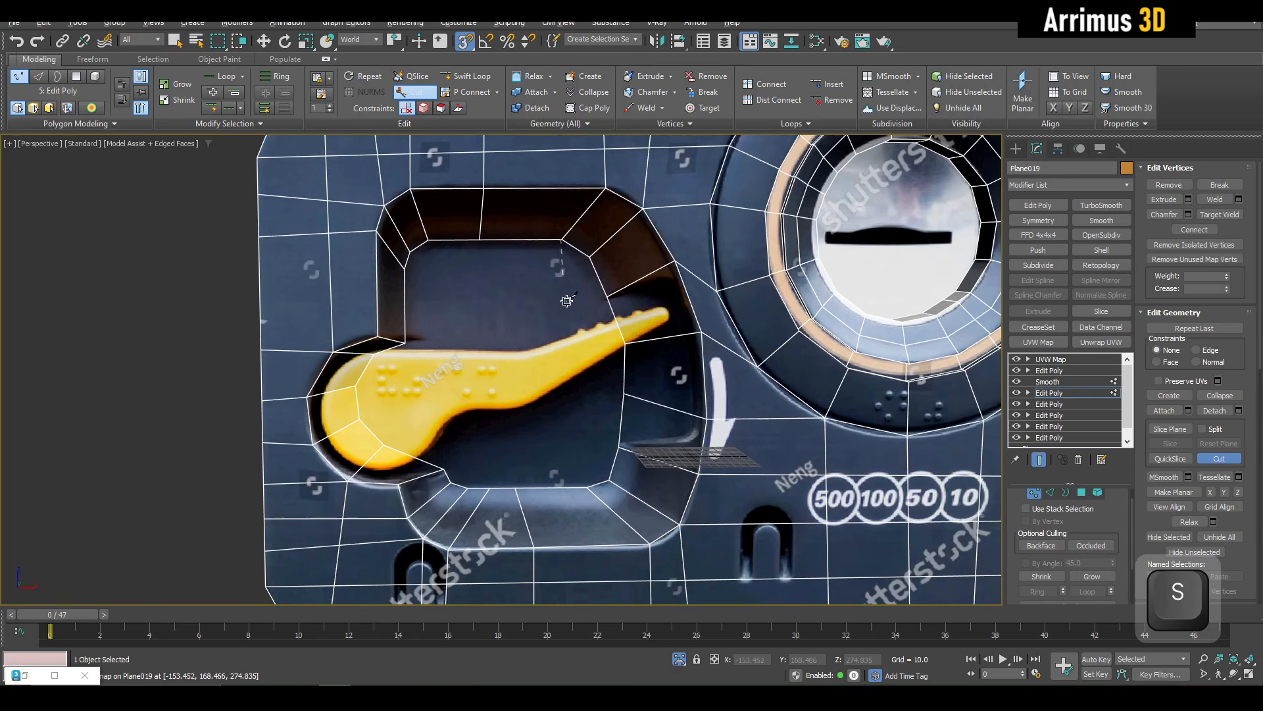
left_click(581, 472)
middle_click_drag(581, 473, 499, 515)
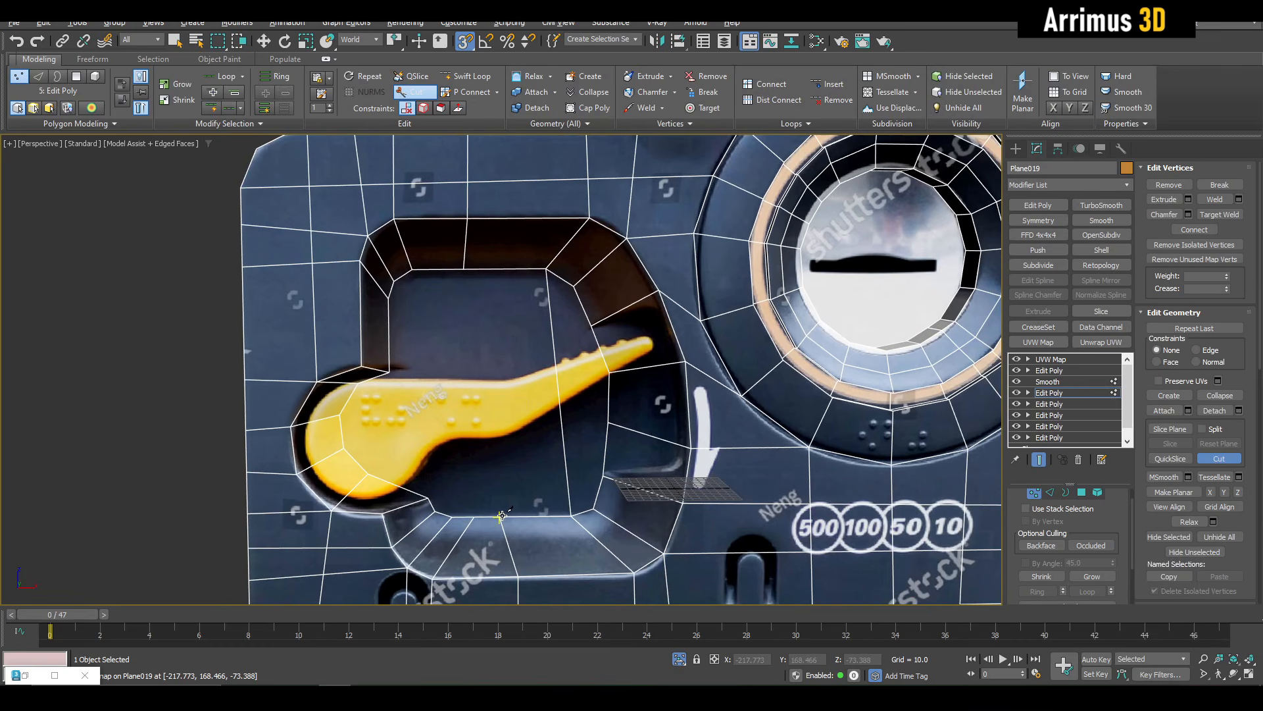
Step: Cut two more vertical edges across the recess floor, joining its lower inner-border vertices to the top border
middle_click_drag(526, 342, 466, 296)
left_click(483, 202)
right_click(483, 201)
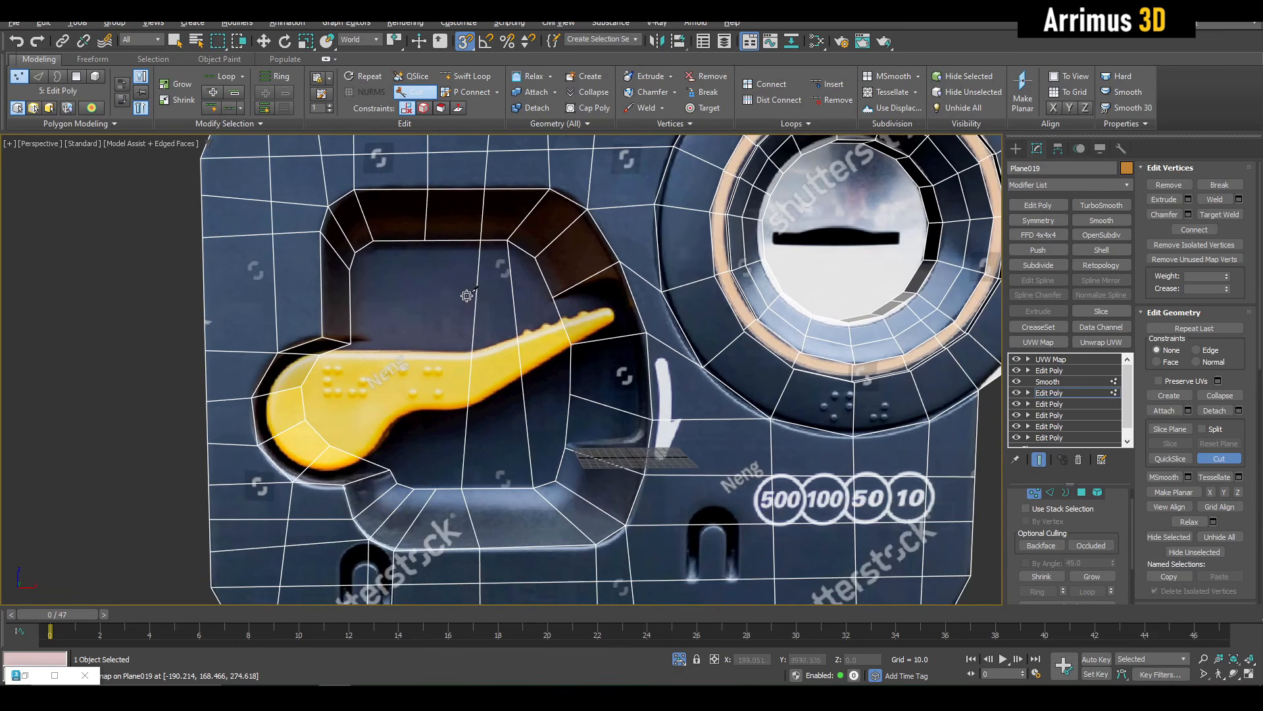
left_click(432, 486)
left_click(435, 240)
right_click(434, 240)
Step: Cut an edge across the lower recess floor from the inner vertex beside the lever's rounded end to the right inner-border vertex
scroll(377, 387, "up", 3)
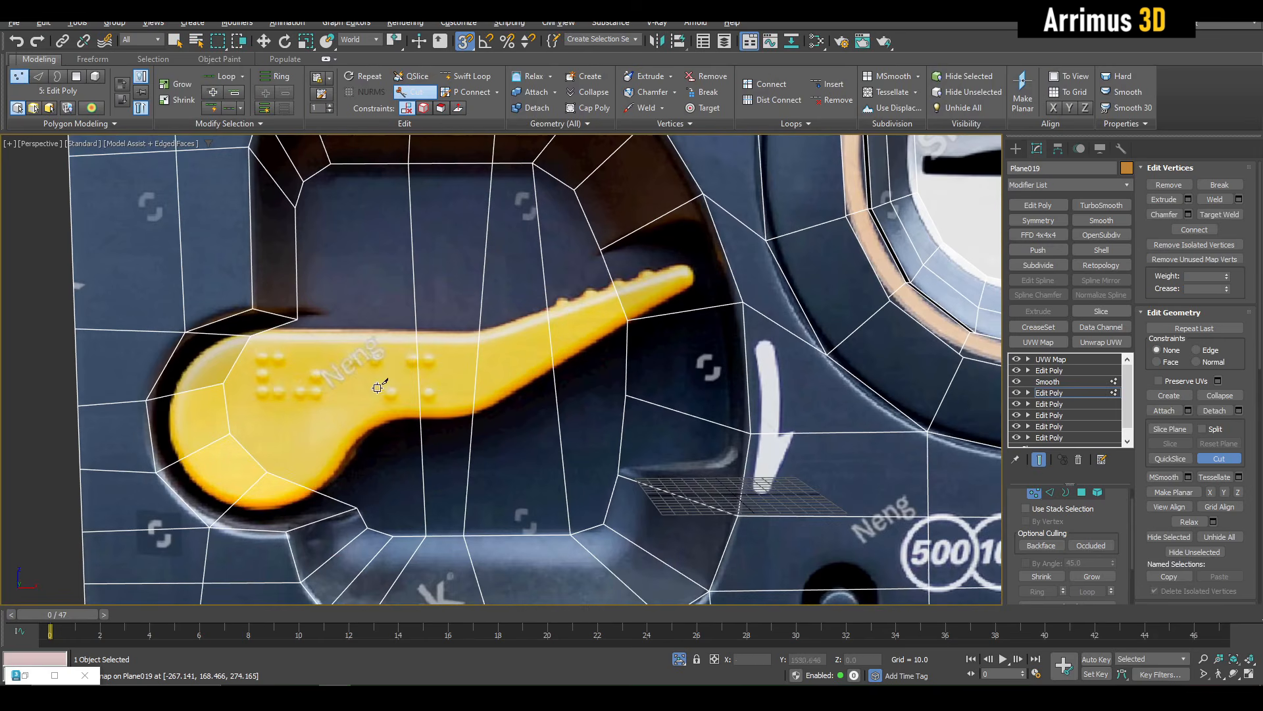
left_click(622, 476)
right_click(622, 476)
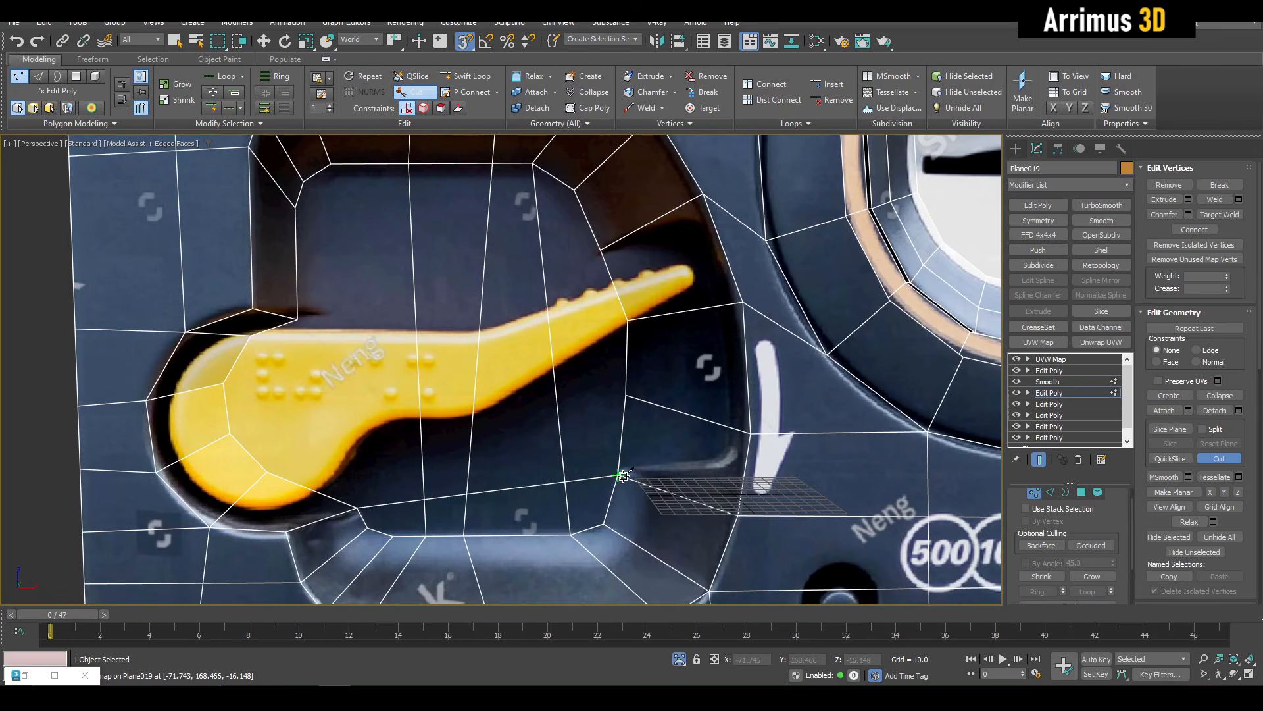
middle_click_drag(446, 372, 473, 355)
right_click(334, 440)
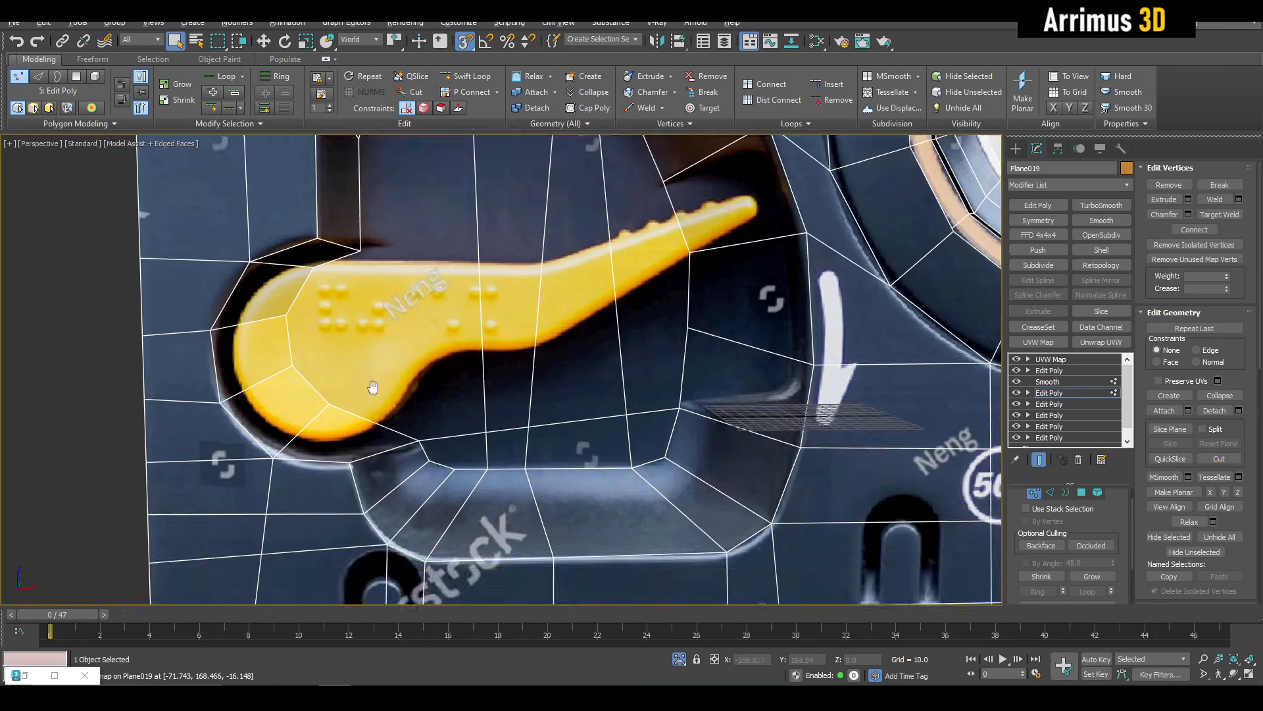
Step: Move the four inner-border vertices around the lever's rounded end outward to follow the lever's outline
scroll(320, 352, "up", 3)
key("w")
key("s")
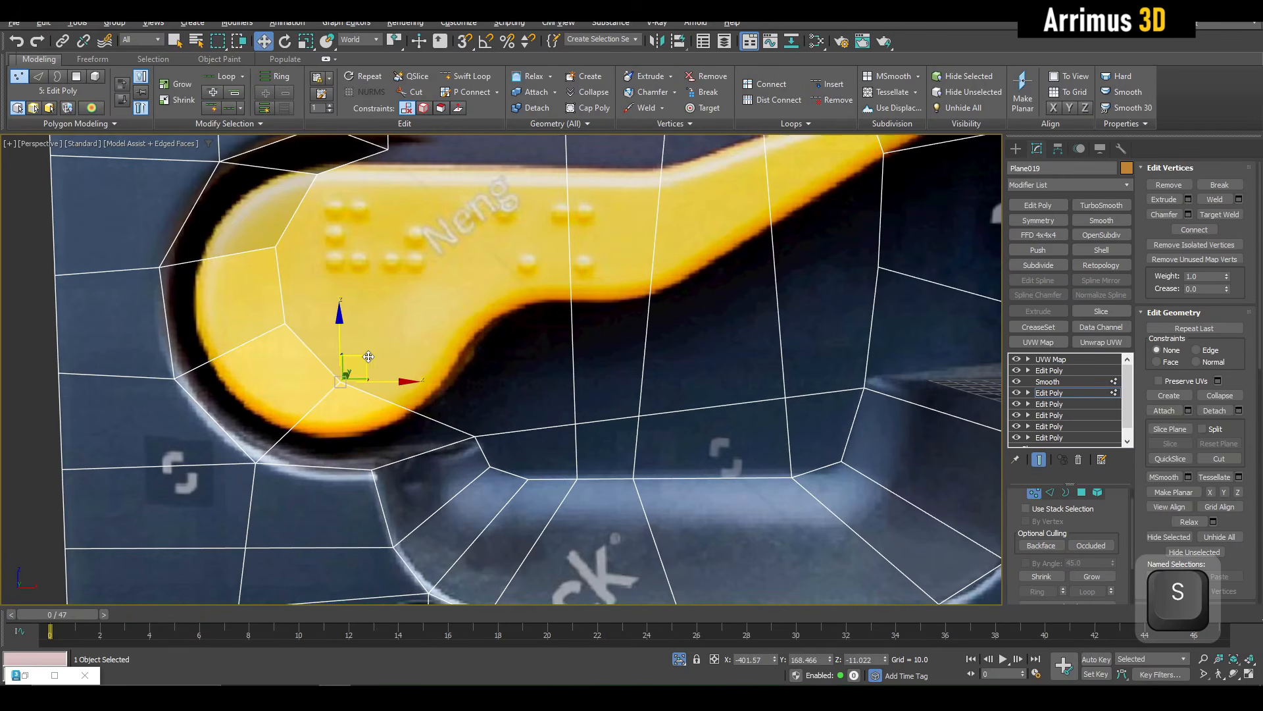
left_click_drag(360, 356, 337, 416)
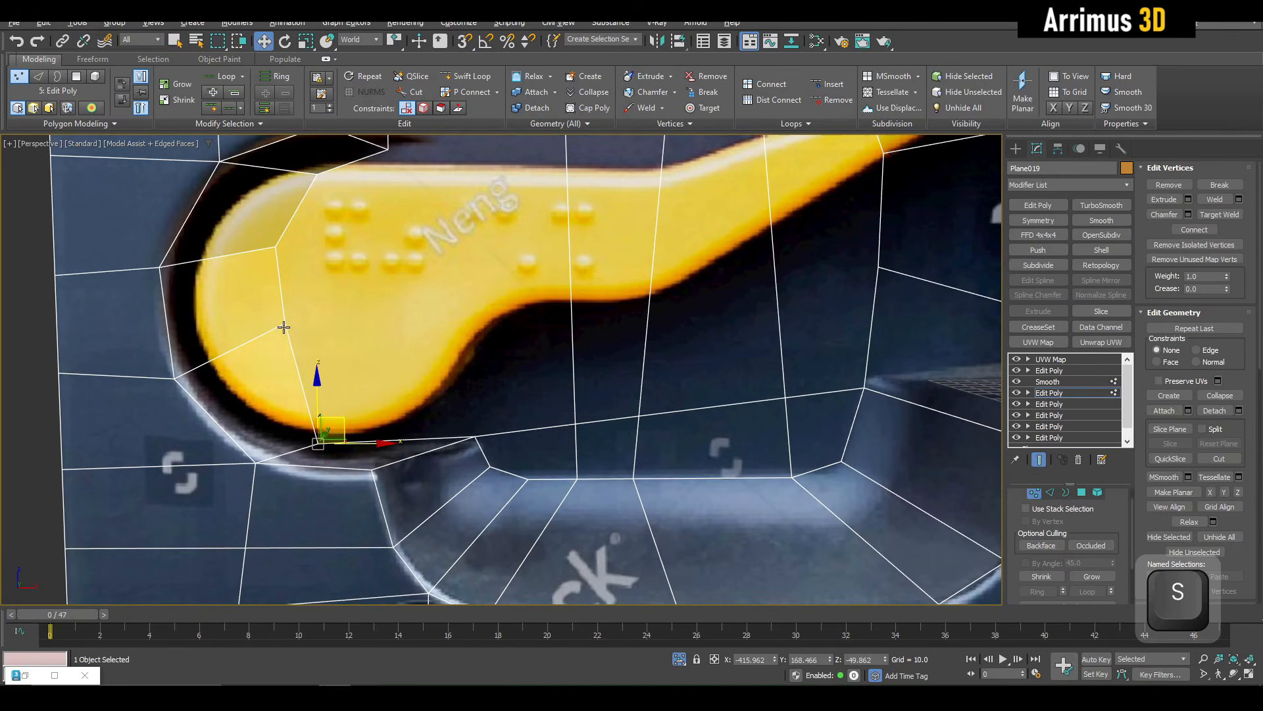
left_click_drag(285, 324, 239, 384)
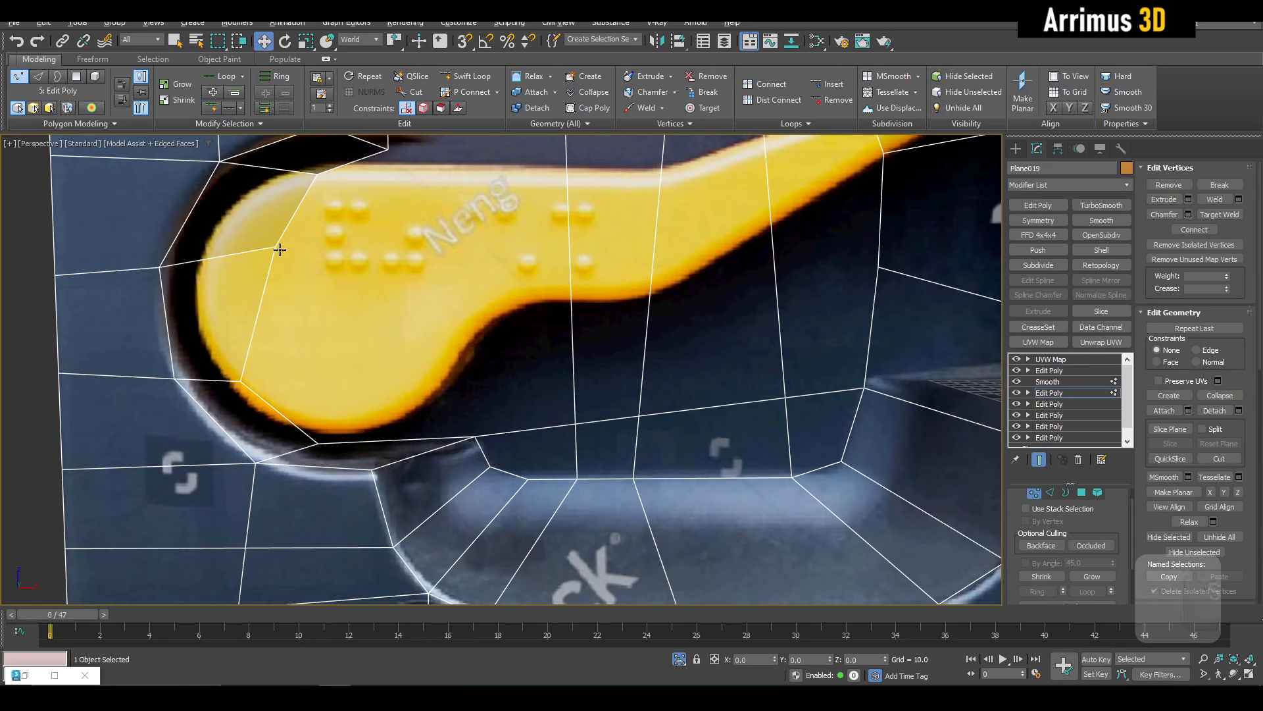
left_click_drag(276, 247, 217, 268)
middle_click_drag(324, 189, 330, 313)
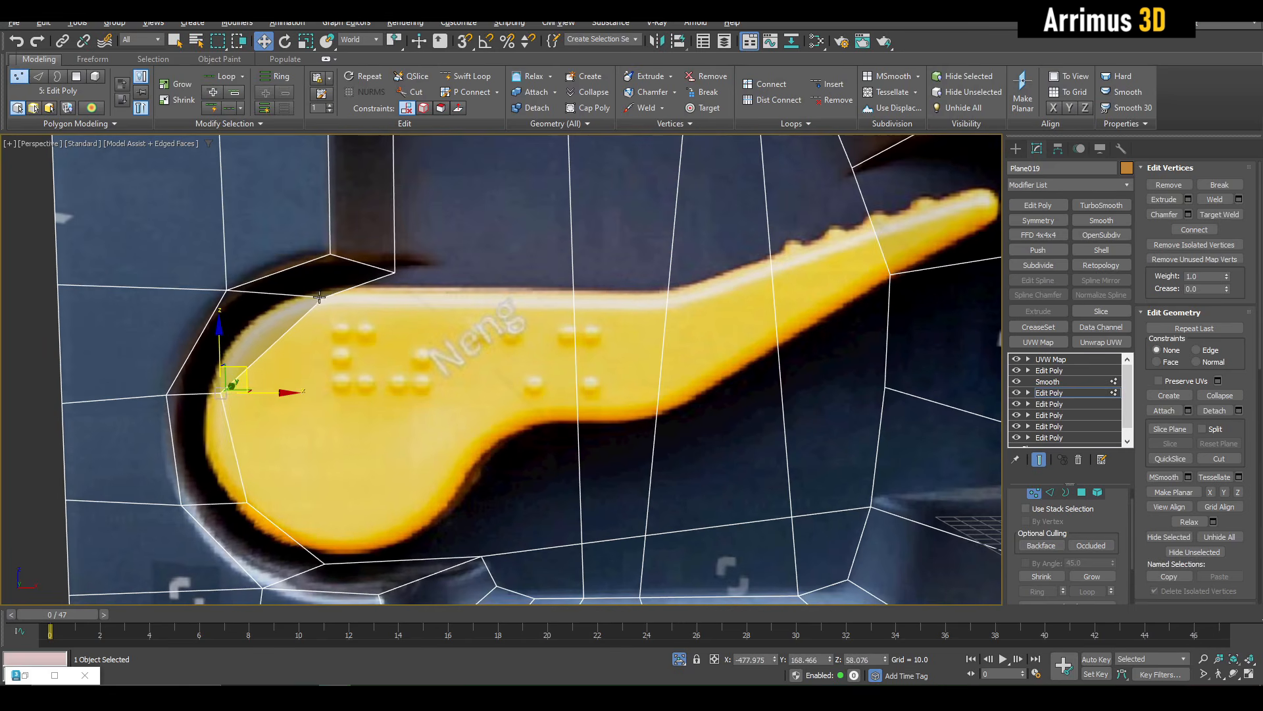
left_click(323, 297)
left_click_drag(323, 297, 269, 303)
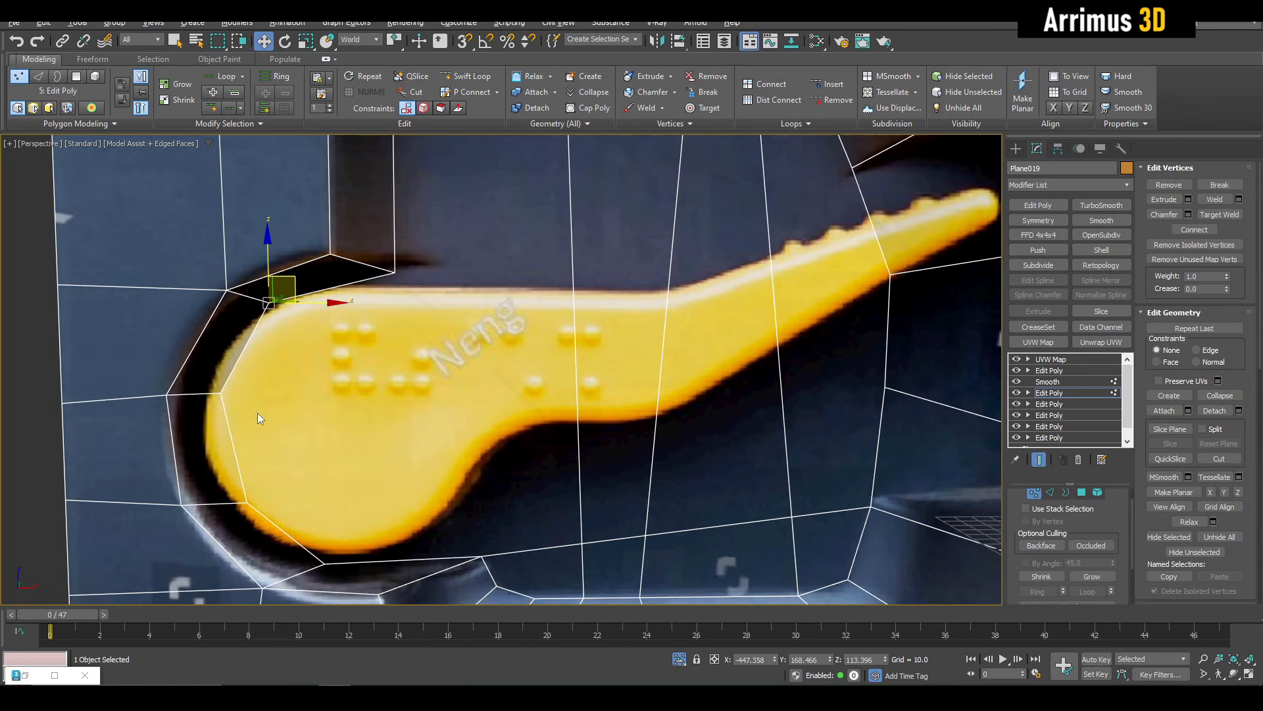
Step: Fine-tune the left and lower inner-border vertices around the lever's rounded end, nudging them slightly farther outward
left_click_drag(247, 502, 236, 500)
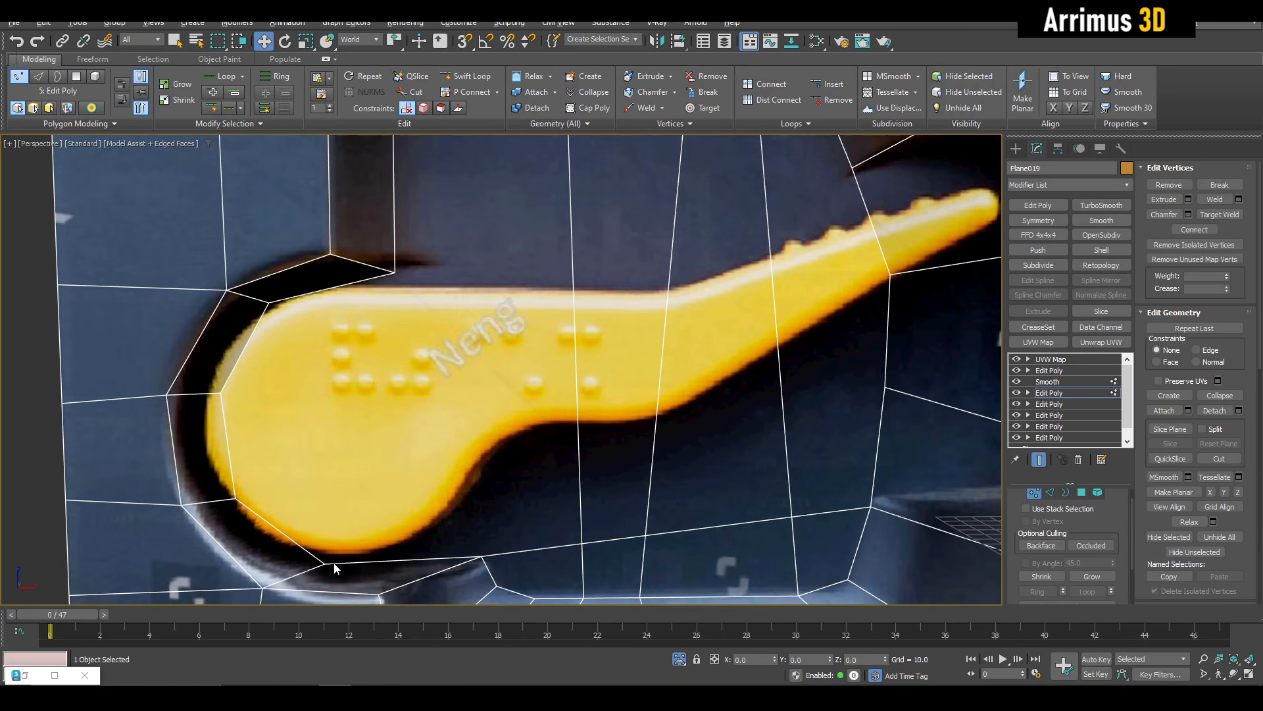
left_click(320, 560)
left_click_drag(318, 558, 306, 552)
left_click(224, 403)
left_click_drag(221, 394, 211, 391)
left_click(235, 498)
left_click_drag(237, 496, 229, 497)
middle_click_drag(447, 514, 412, 356)
left_click(433, 411)
key("q")
Step: Try to cut an edge from the recess floor's upper-left vertex to the right inner-border vertex above the lever tip
scroll(415, 357, "down", 3)
middle_click_drag(456, 286, 385, 364)
key("alt+c")
key("s")
key("s")
key("s")
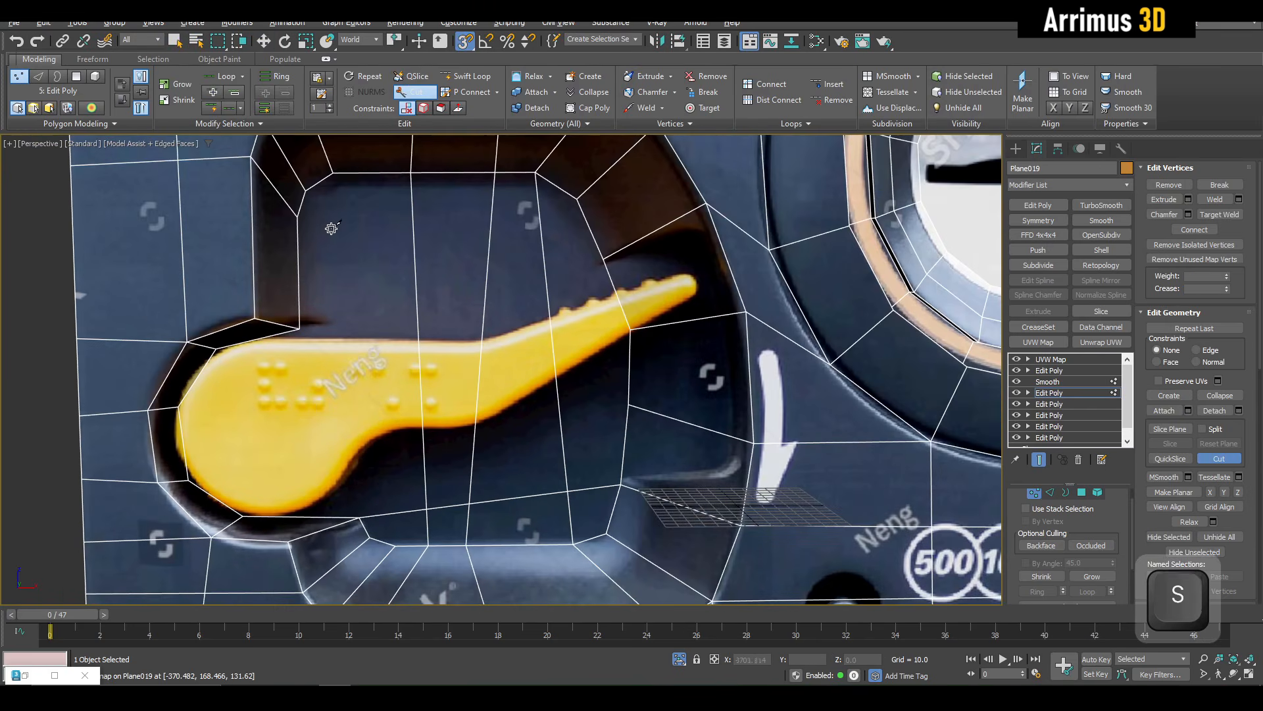
left_click(602, 241)
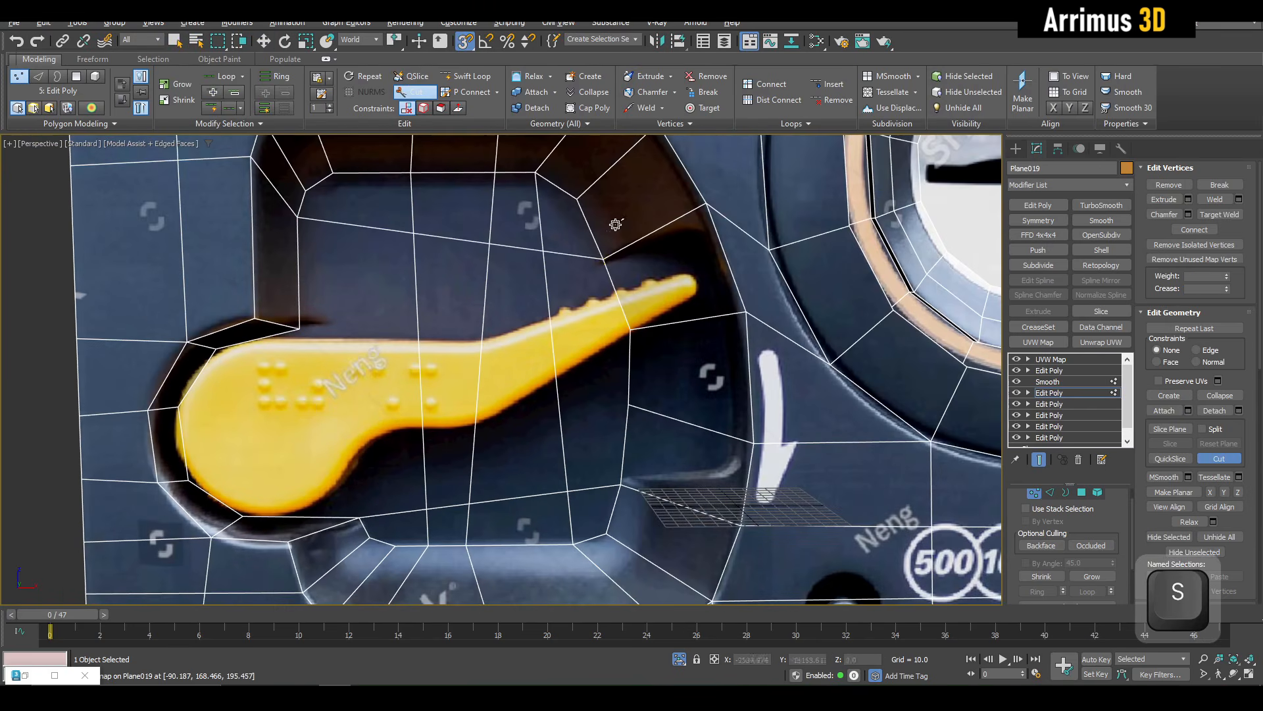
right_click(601, 242)
middle_click_drag(630, 252, 600, 349)
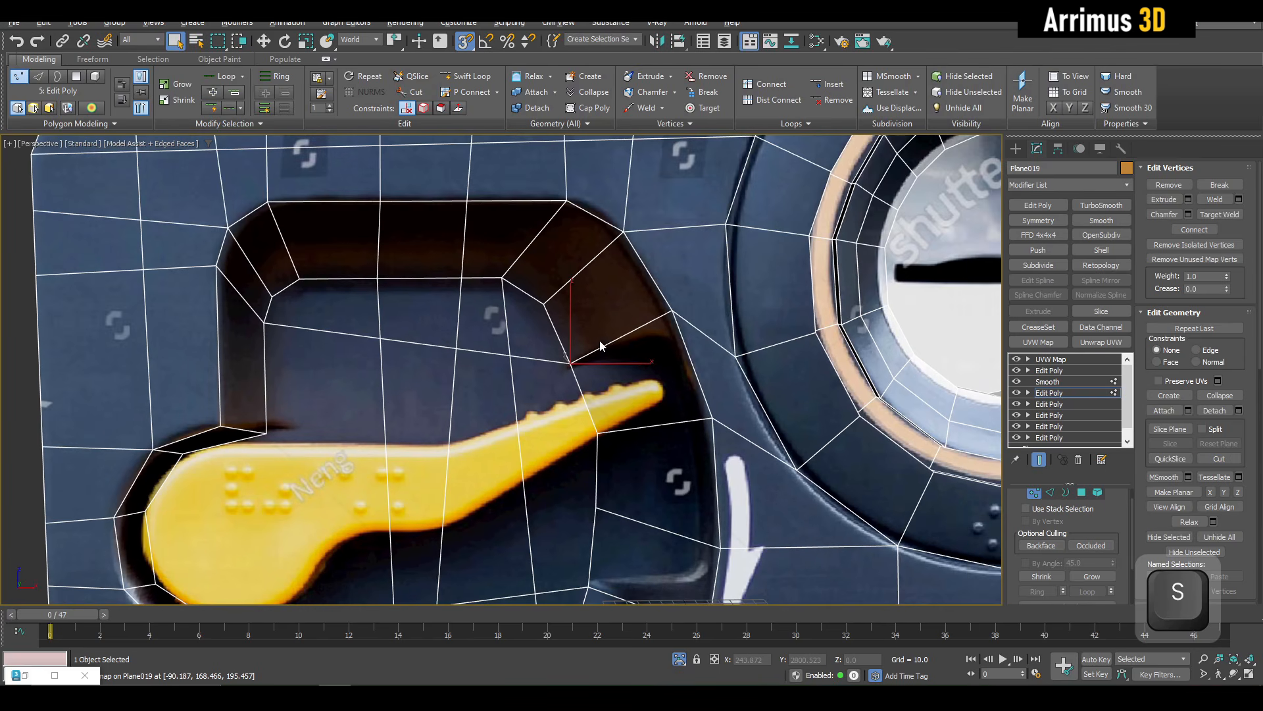
key("ctrl")
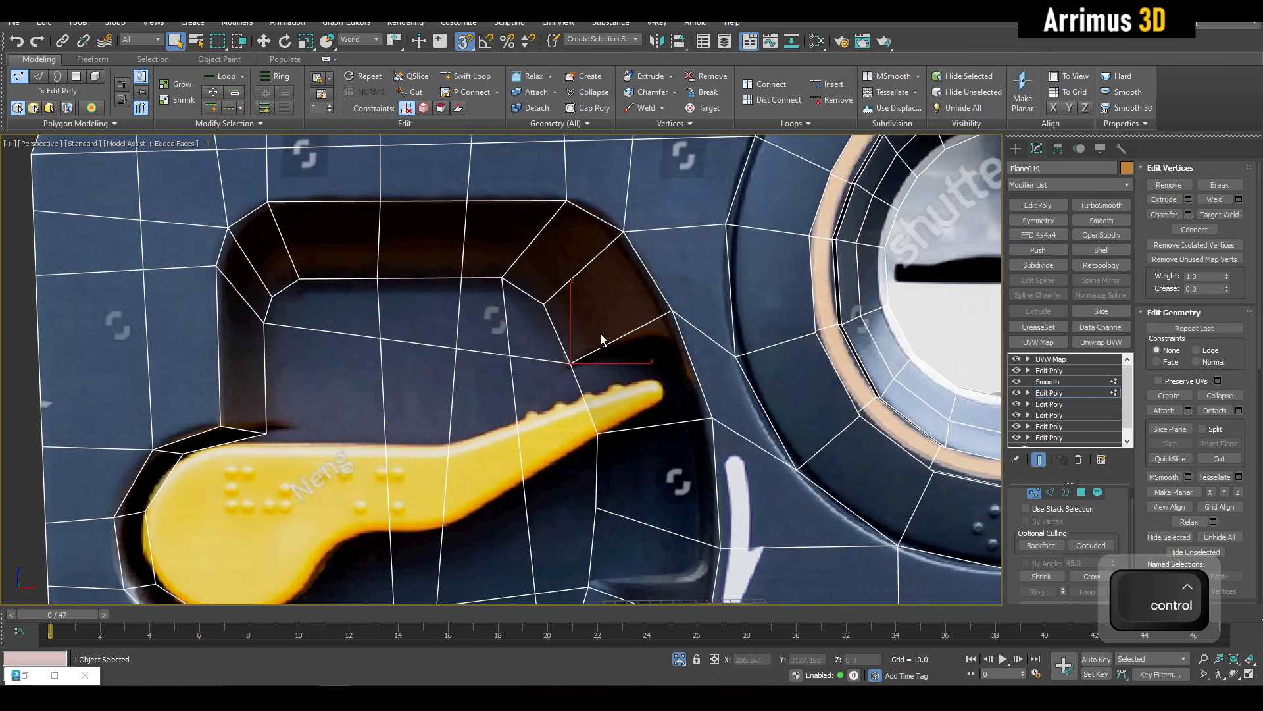
key("ctrl+z")
key("alt")
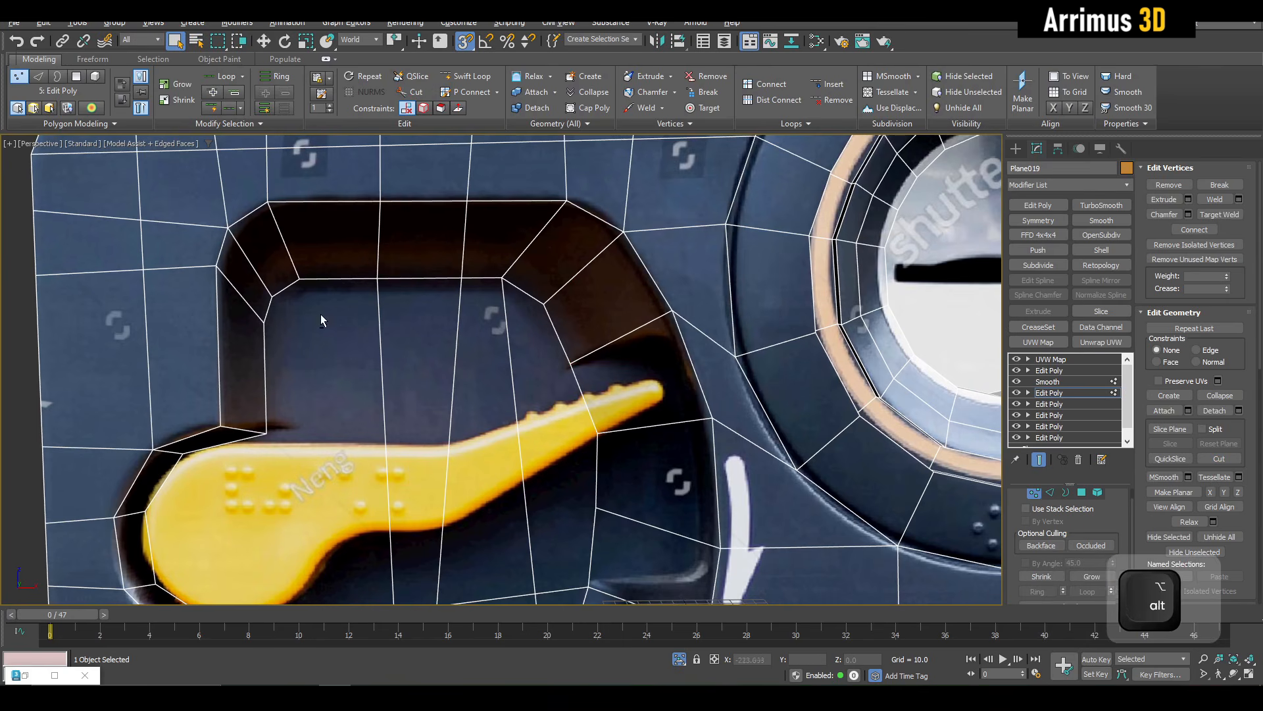
Step: Cut an edge across the upper recess floor from its upper-left side vertex to the lower vertex of the upper-right inner corner
key("alt+c")
key("s")
left_click(264, 321)
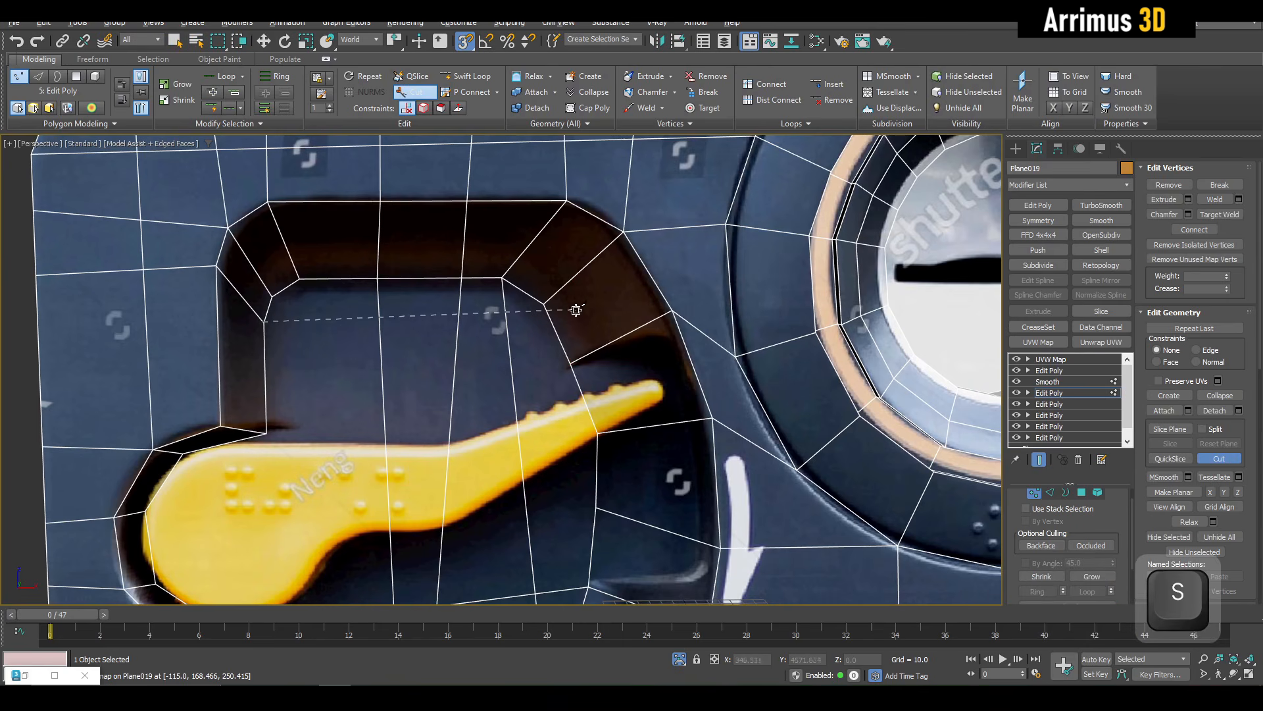
left_click(543, 304)
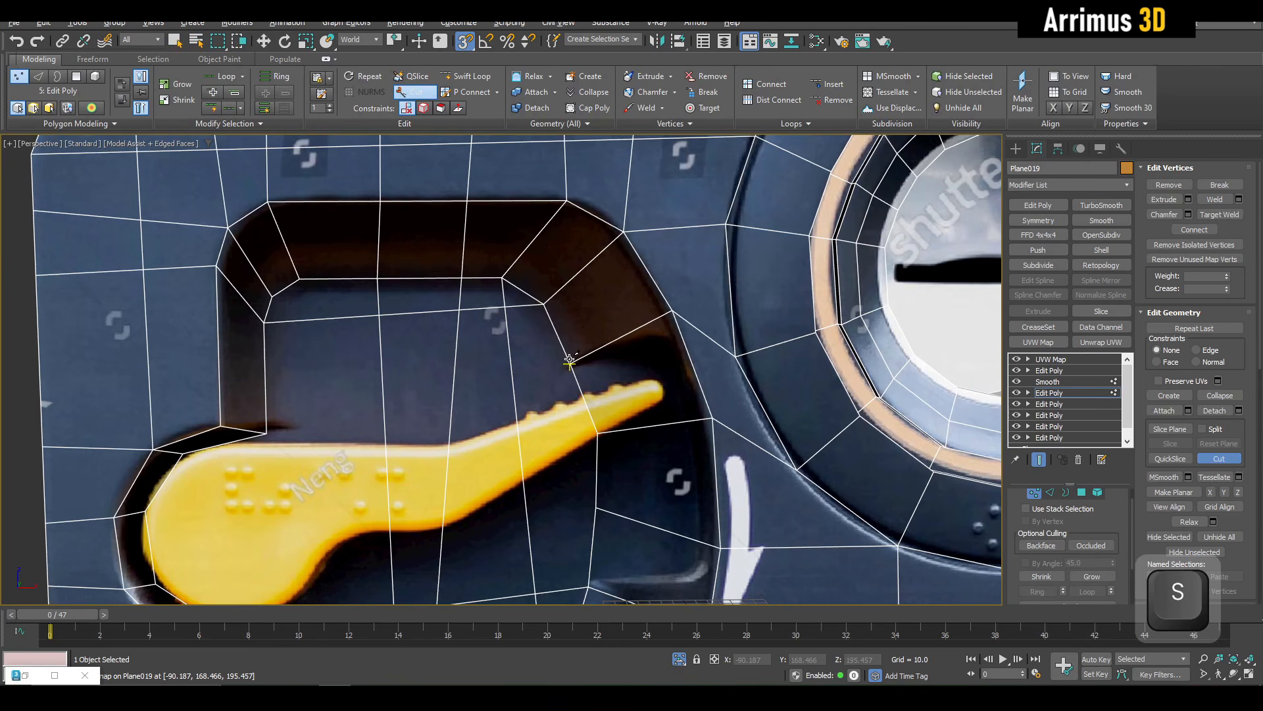
left_click(41, 378)
right_click(559, 434)
Step: Move the recess's right outer-border vertex below the arrow downward along the rim toward the lower-right corner
middle_click_drag(612, 474, 558, 298)
scroll(637, 361, "up", 3)
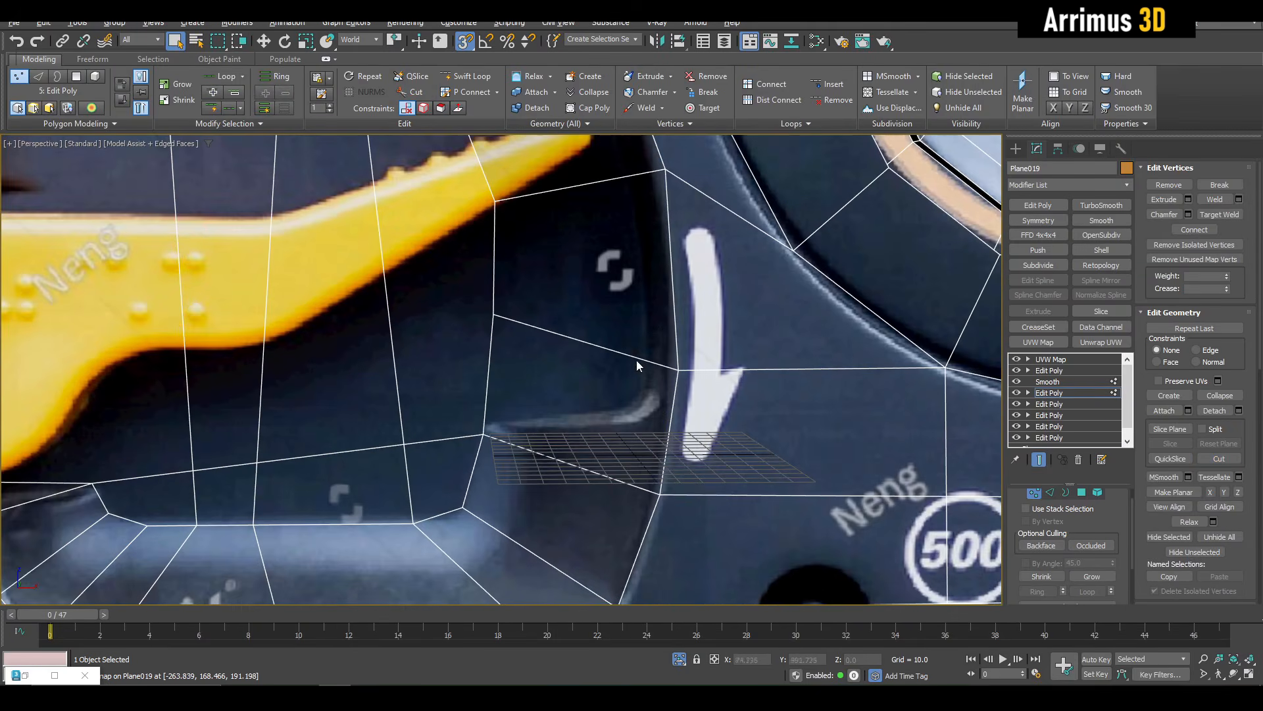
left_click_drag(630, 447, 685, 501)
key("w")
middle_click_drag(683, 475, 660, 362)
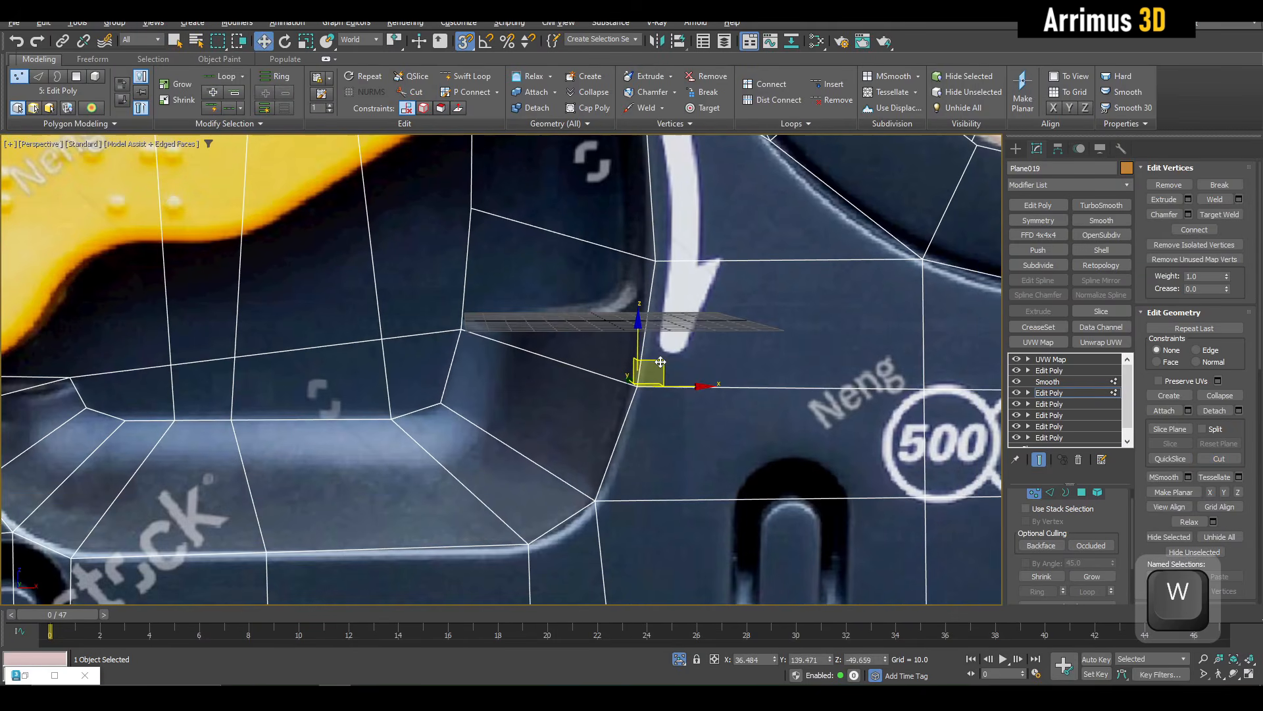
left_click_drag(660, 369, 656, 404)
key("s")
Step: Select the right inner-border vertex at the lower recess ledge, opposite the outer-border vertex below the arrow, for moving
key("q")
left_click_drag(484, 346, 484, 346)
key("w")
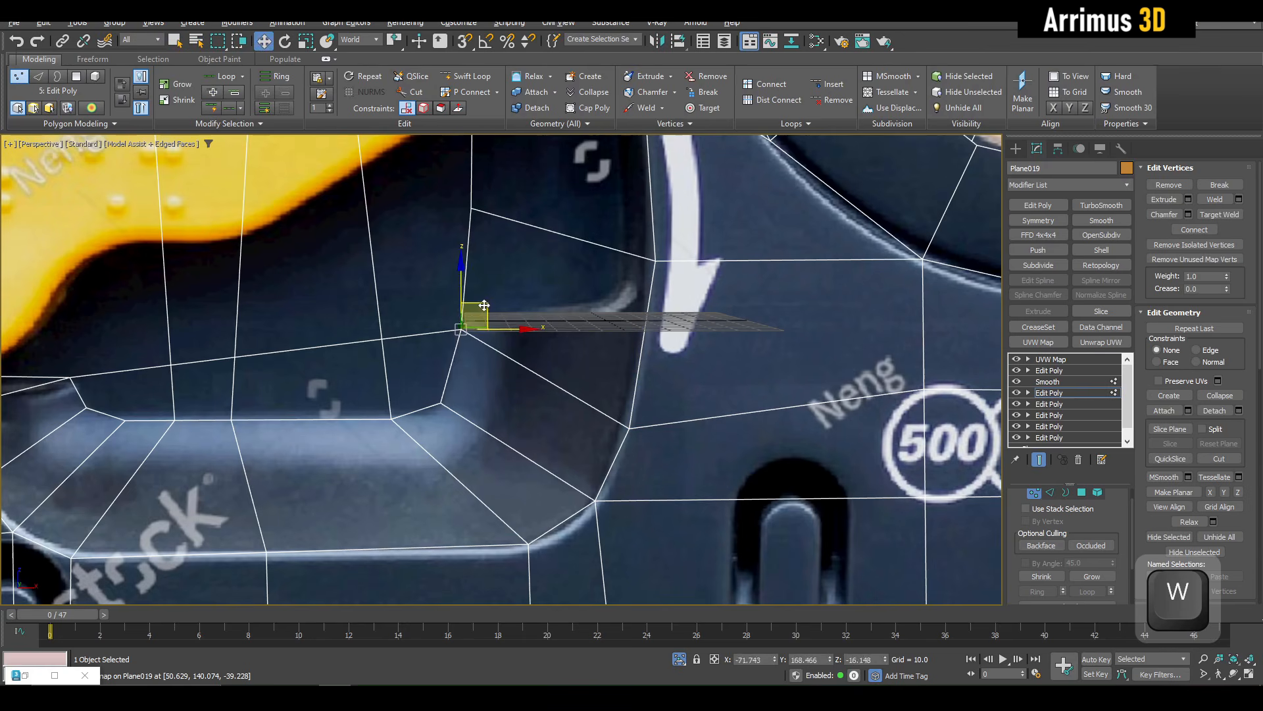
key("q")
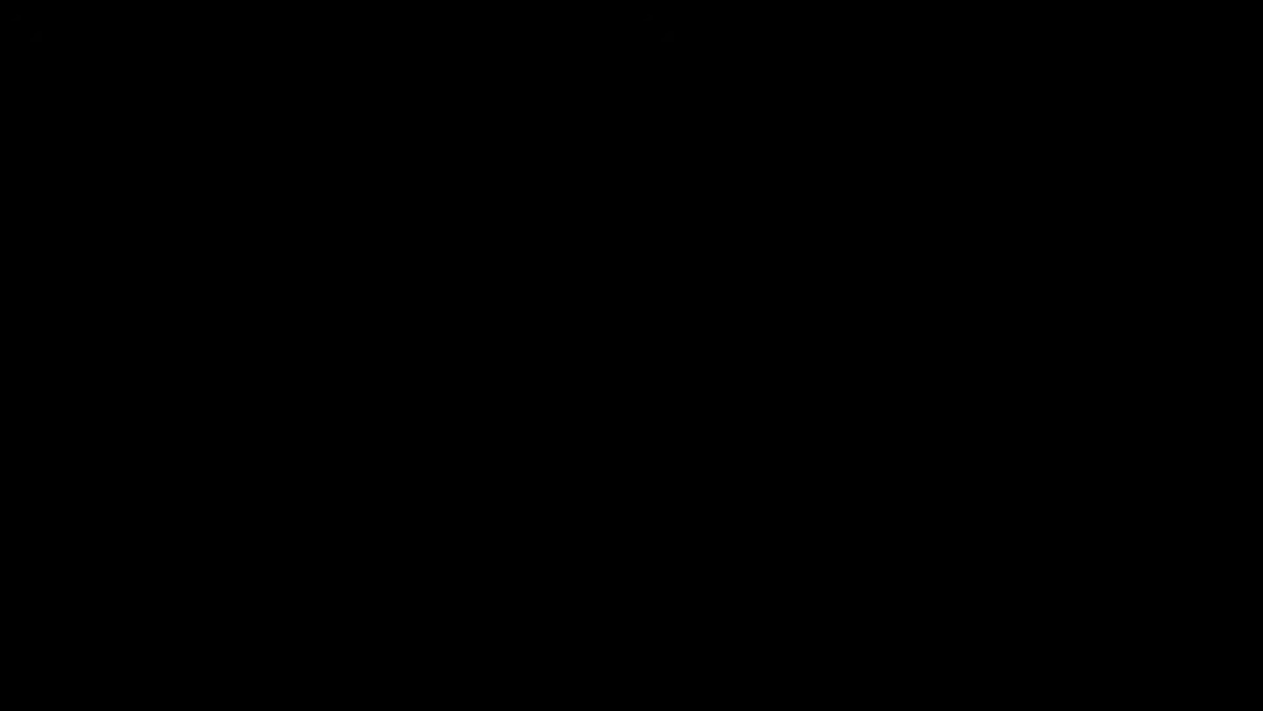